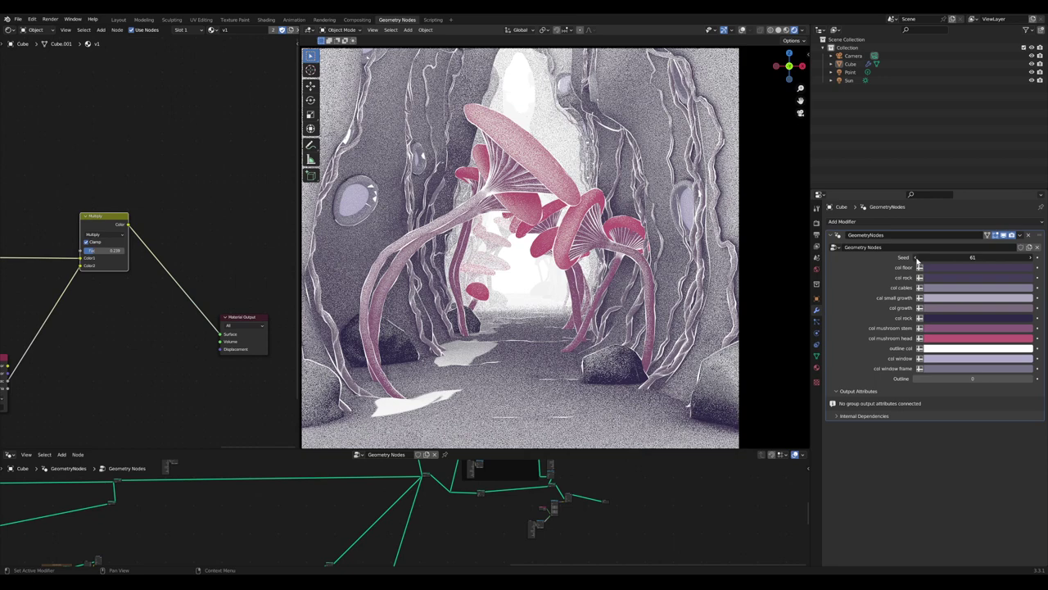
Lower the Geometry Nodes modifier's Seed to 59 to generate a different mushroom scene
left_click(917, 258)
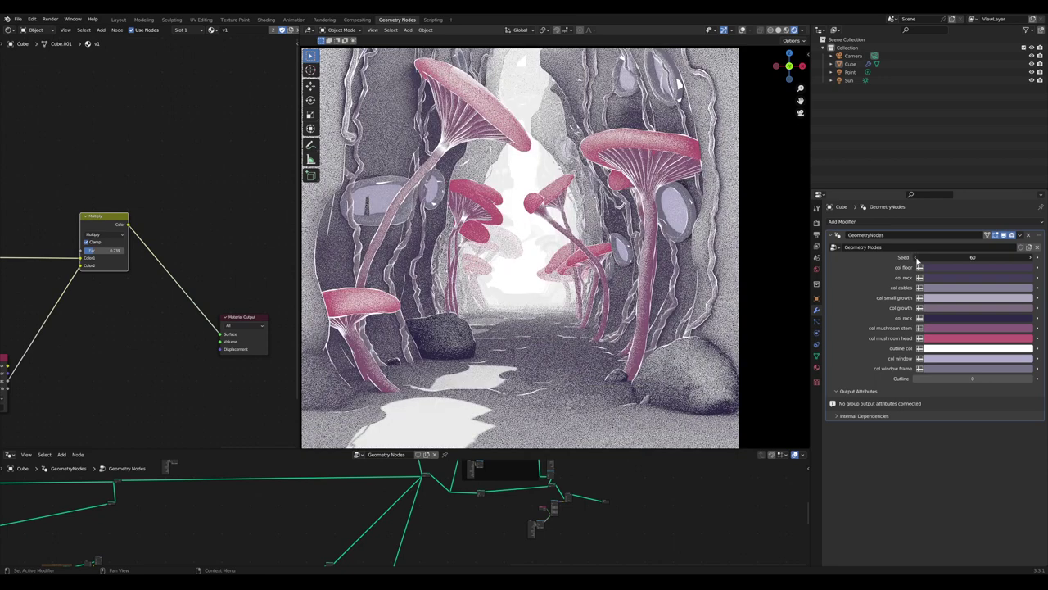
left_click(917, 258)
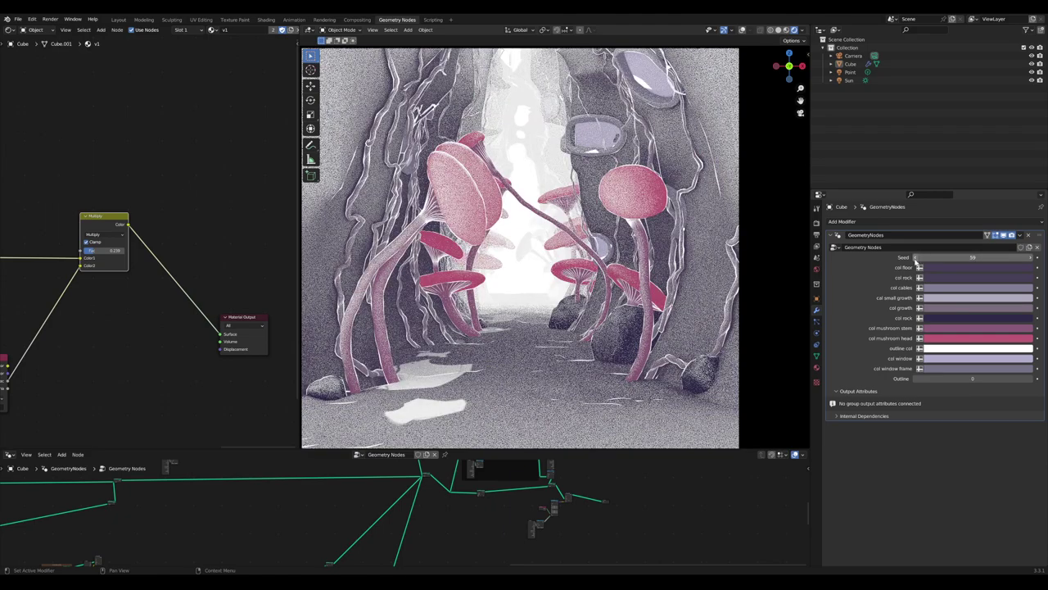
scroll(461, 279, "up", 3)
middle_click_drag(461, 279, 587, 333, "shift")
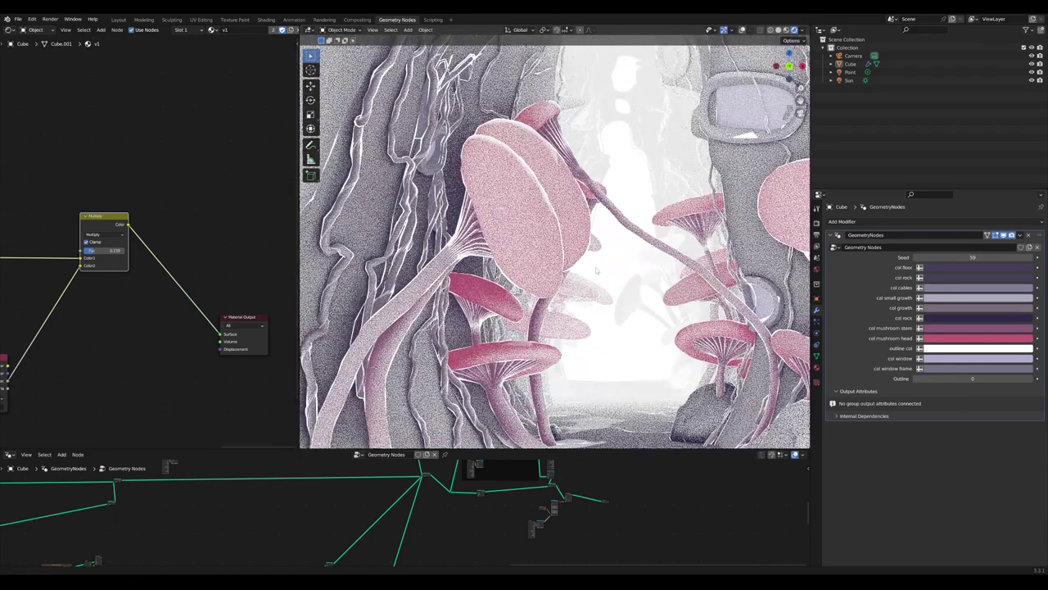
Cut the lower branch links that feed geometry into the main junction near the end of the geometry node tree
scroll(396, 517, "down", 2)
middle_click_drag(396, 517, 168, 496, "ctrl")
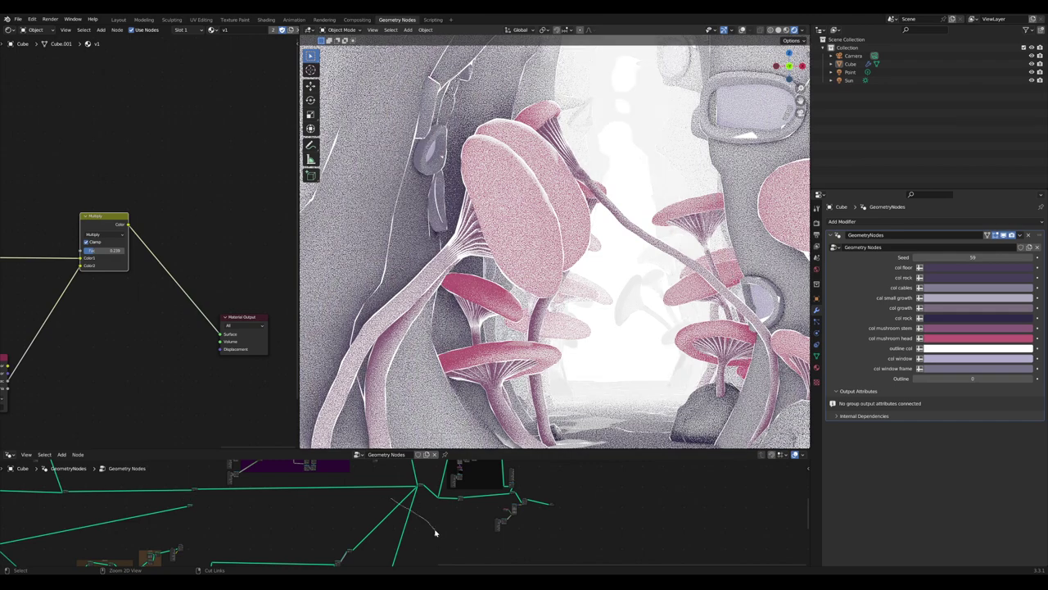
right_click_drag(436, 533, 437, 535, "ctrl")
scroll(606, 270, "up", 3)
scroll(606, 270, "down", 3)
Cut the shader link between the Multiply node and the Material Output
mouse_move(638, 272)
middle_mouse_down("shift")
mouse_move(594, 269)
mouse_move(644, 270)
middle_mouse_up("shift")
scroll(595, 269, "up", 3)
scroll(249, 326, "up", 2)
right_click_drag(179, 325, 213, 242, "ctrl")
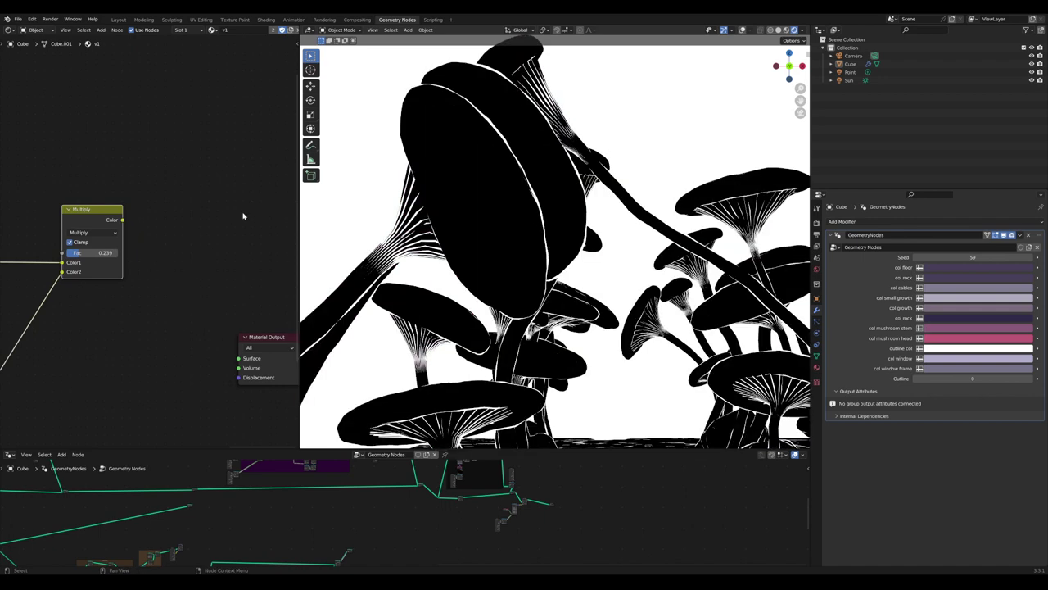
scroll(618, 297, "down", 1)
middle_click_drag(618, 297, 635, 218, "shift")
Examine the Noise Texture, Add, Multiply and Add nodes and their values near the end of the geometry node tree
scroll(538, 502, "up", 6)
middle_click_drag(538, 503, 513, 544)
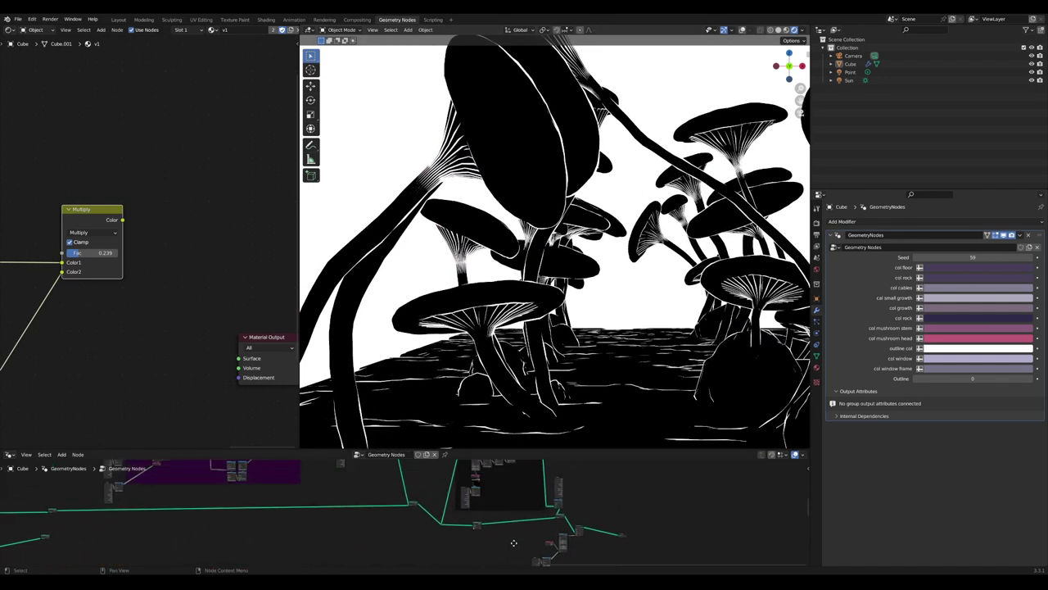
scroll(526, 503, "up", 3)
scroll(487, 524, "up", 8)
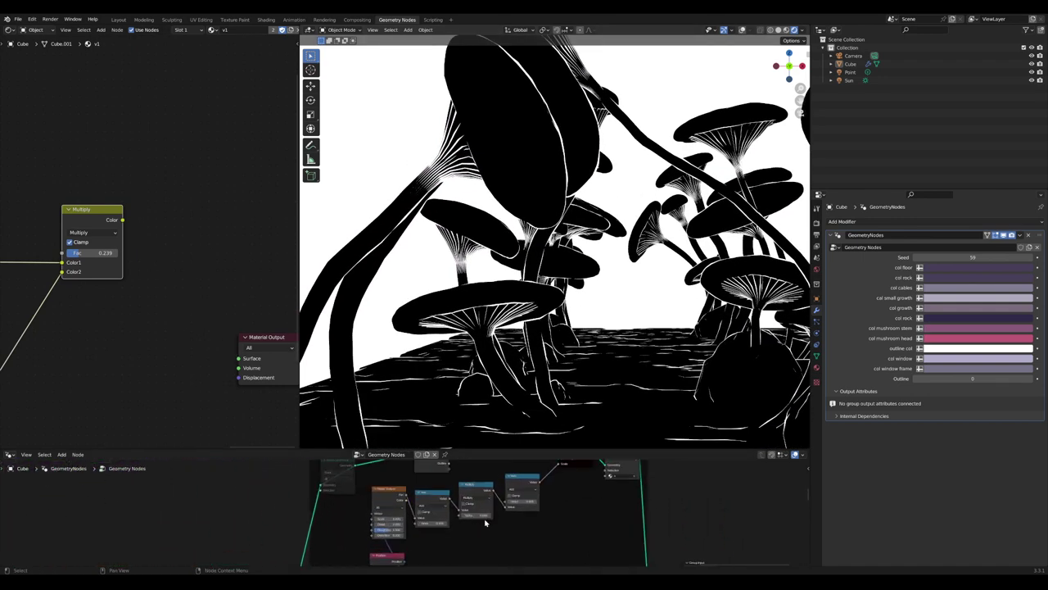
scroll(487, 521, "up", 2)
scroll(568, 527, "down", 1)
middle_click_drag(568, 527, 429, 551)
left_click_drag(569, 509, 610, 510, "shift")
key("ctrl+z")
middle_click_drag(522, 536, 550, 529)
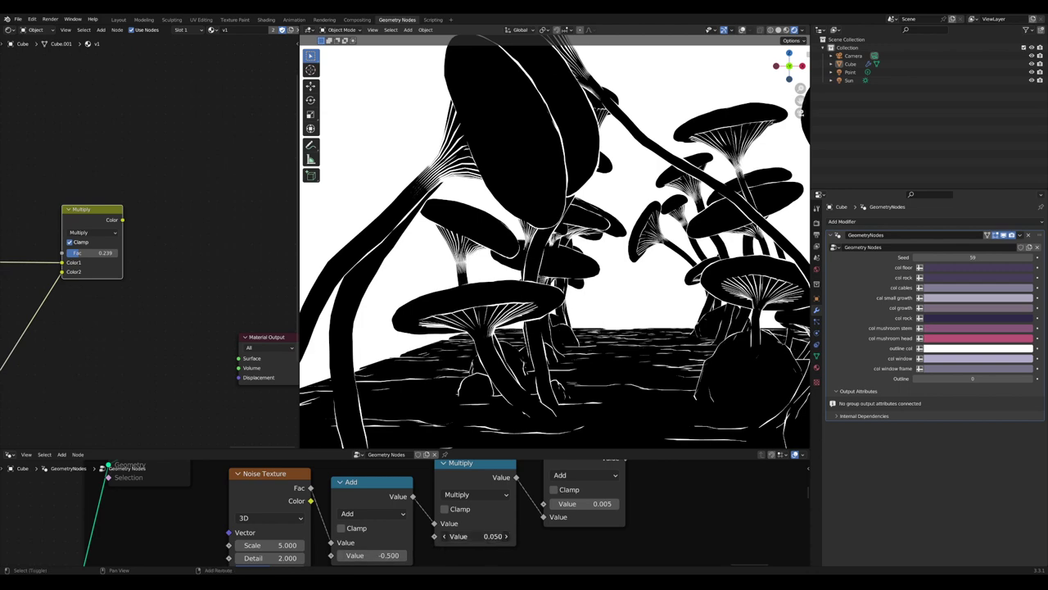
mouse_move(481, 537)
left_mouse_down()
mouse_move(491, 537)
mouse_move(446, 537)
mouse_move(482, 536)
left_mouse_up()
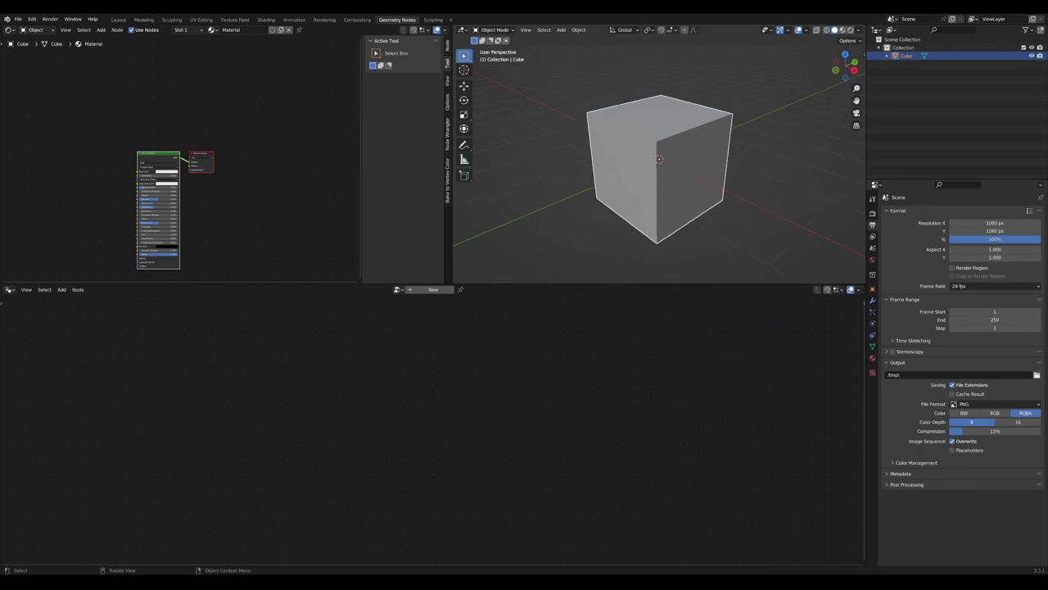
Delete the default cube and add a Monkey mesh in its place
scroll(681, 230, "down", 2)
key("x")
left_click(680, 225)
key("shift+a")
mouse_move(681, 226)
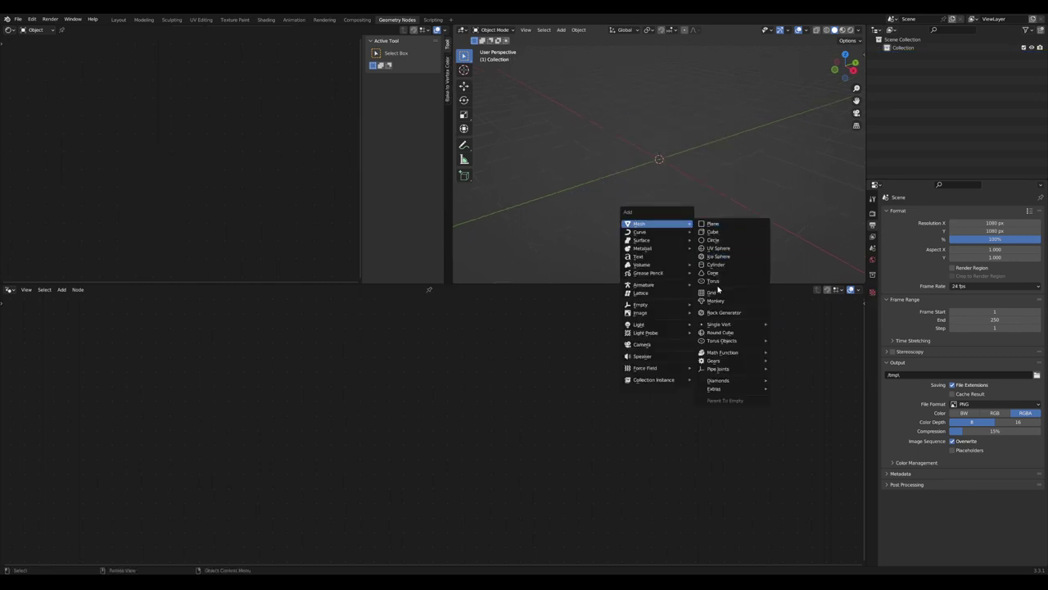
left_click(717, 301)
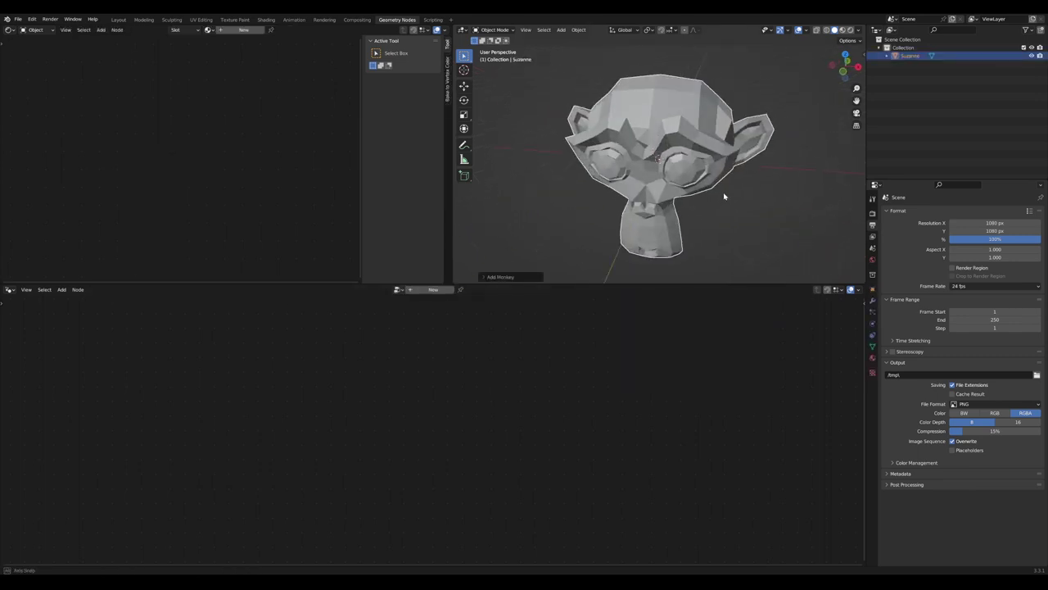
Create a new Geometry Nodes tree on the monkey and spread the Group Input and Group Output nodes apart
left_click(429, 292)
middle_click_drag(455, 365, 627, 339)
scroll(424, 427, "up", 3)
left_click_drag(382, 410, 209, 417)
middle_click_drag(446, 405, 651, 353)
scroll(645, 373, "down", 2)
middle_click_drag(637, 393, 498, 409)
Insert a Subdivision Surface node right after the Group Input
key("Tab")
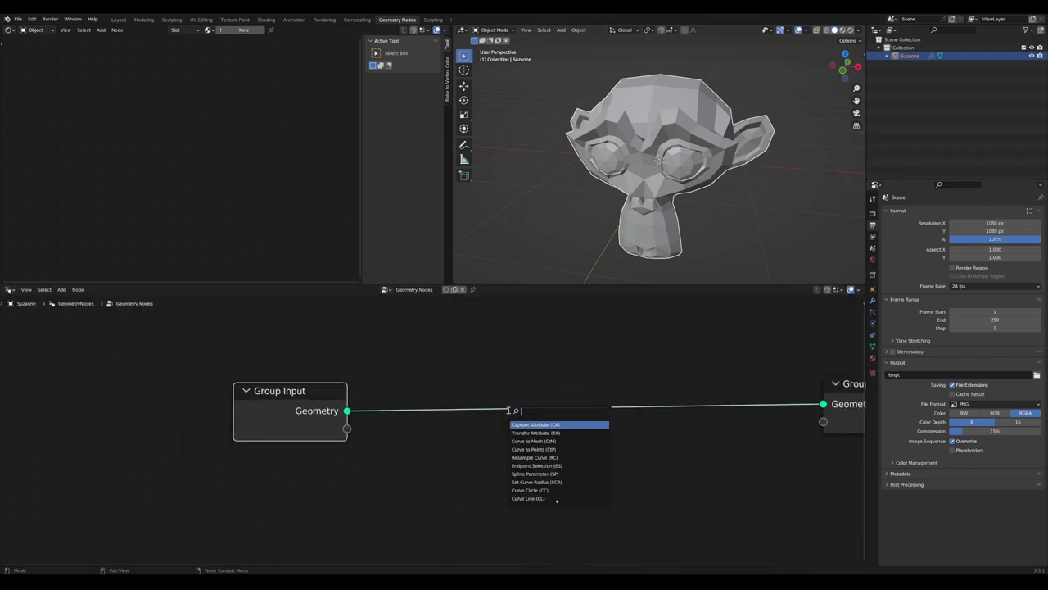
type("subd")
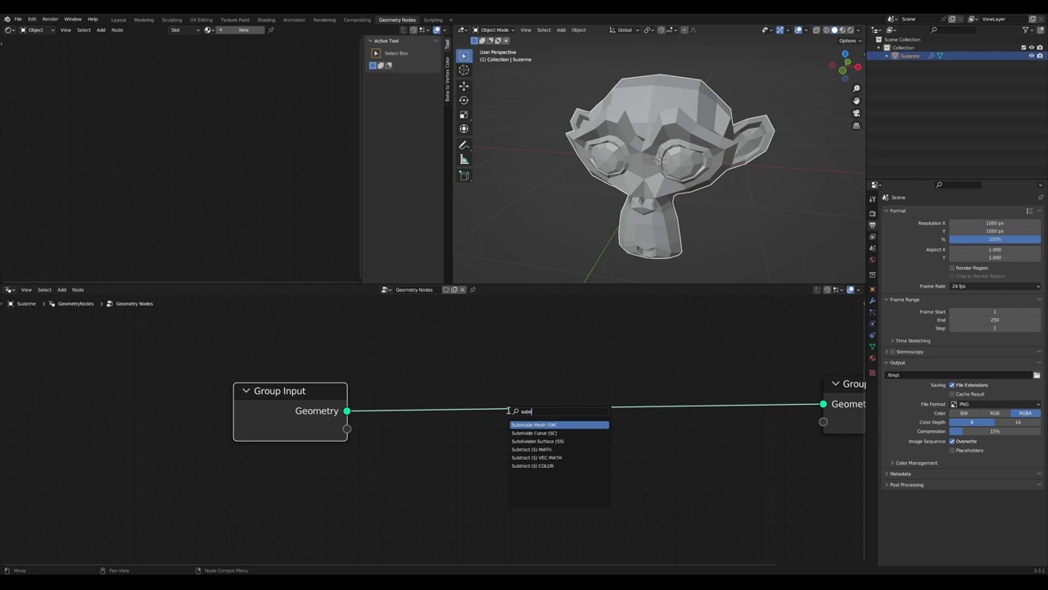
left_click(527, 443)
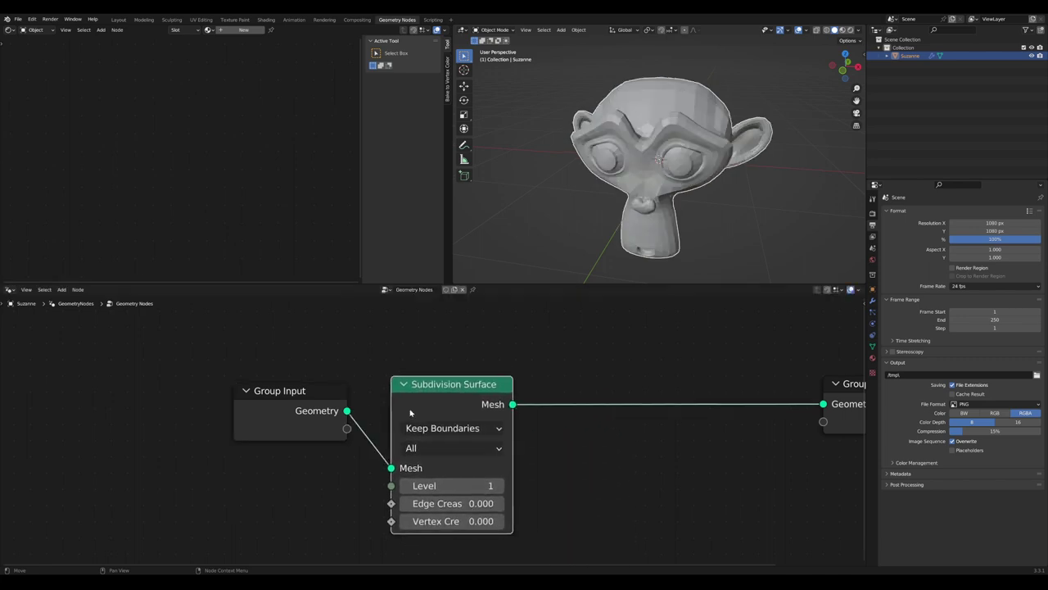
left_click(473, 379)
scroll(476, 376, "up", 1)
left_click_drag(475, 377, 436, 384)
Insert a Set Shade Smooth node between Subdivision Surface and Group Output
middle_click_drag(634, 423, 541, 400)
key("Tab")
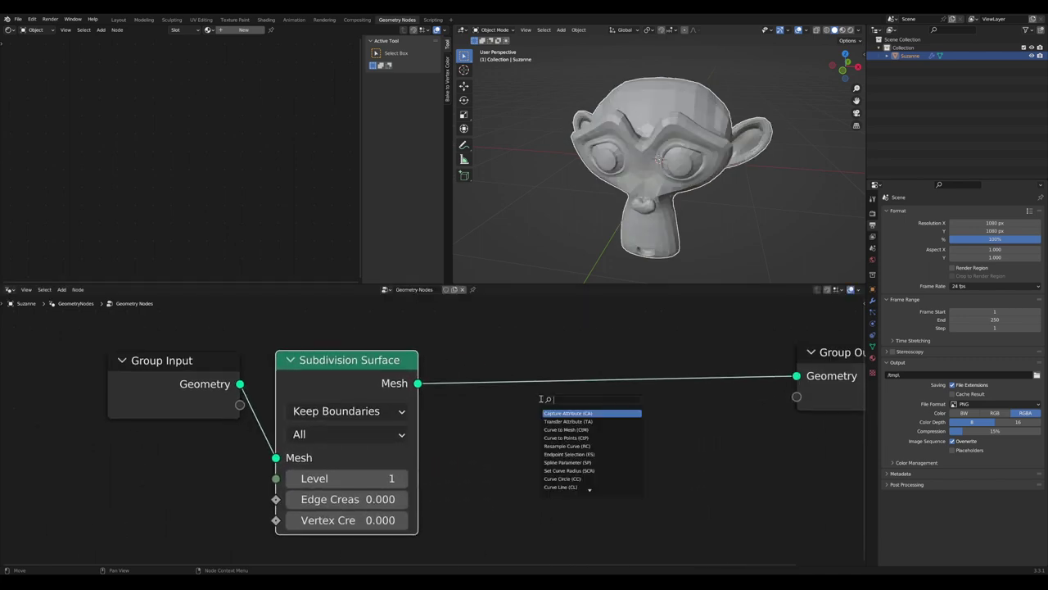
type("smooth")
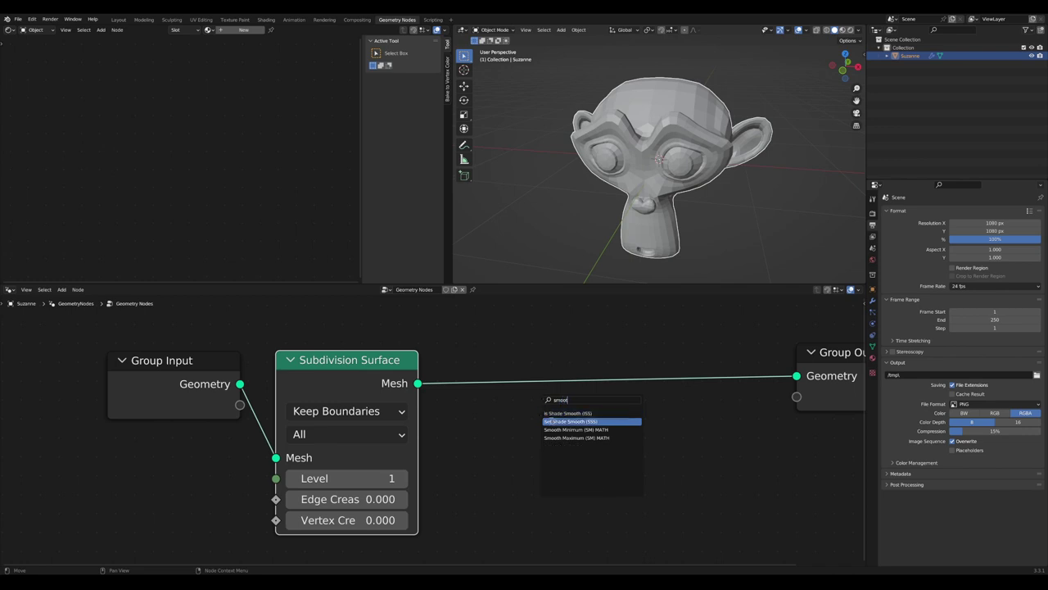
left_click(578, 421)
left_click(533, 385)
scroll(507, 381, "down", 2)
left_click_drag(535, 384, 496, 380)
Join Group Input, Subdivision Surface and Set Shade Smooth into a frame and move it away from Group Output
scroll(565, 352, "down", 4)
left_click_drag(577, 344, 249, 530)
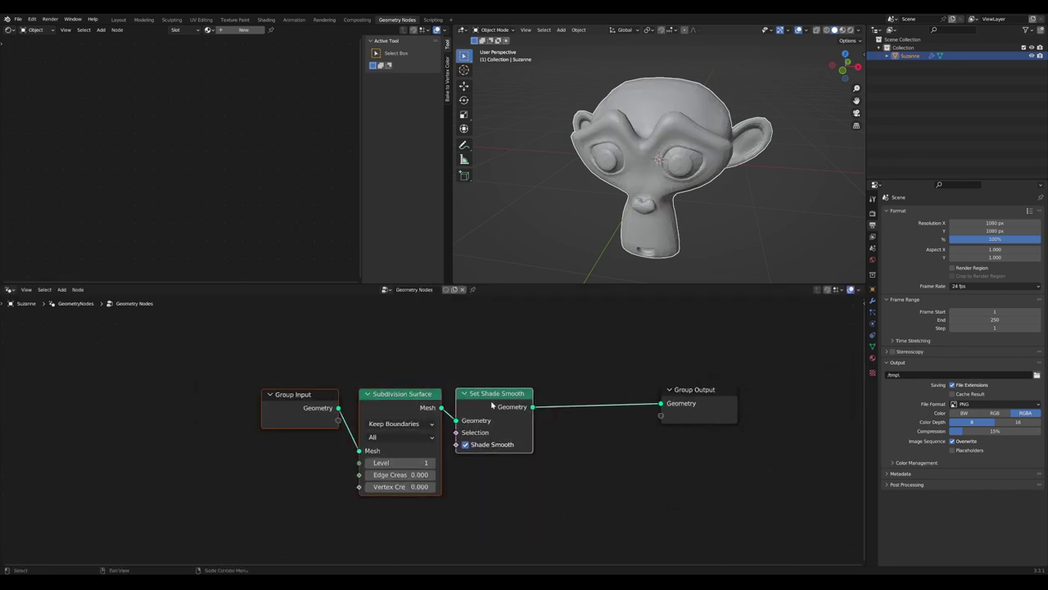
key("ctrl+j")
scroll(525, 401, "down", 3)
key("g")
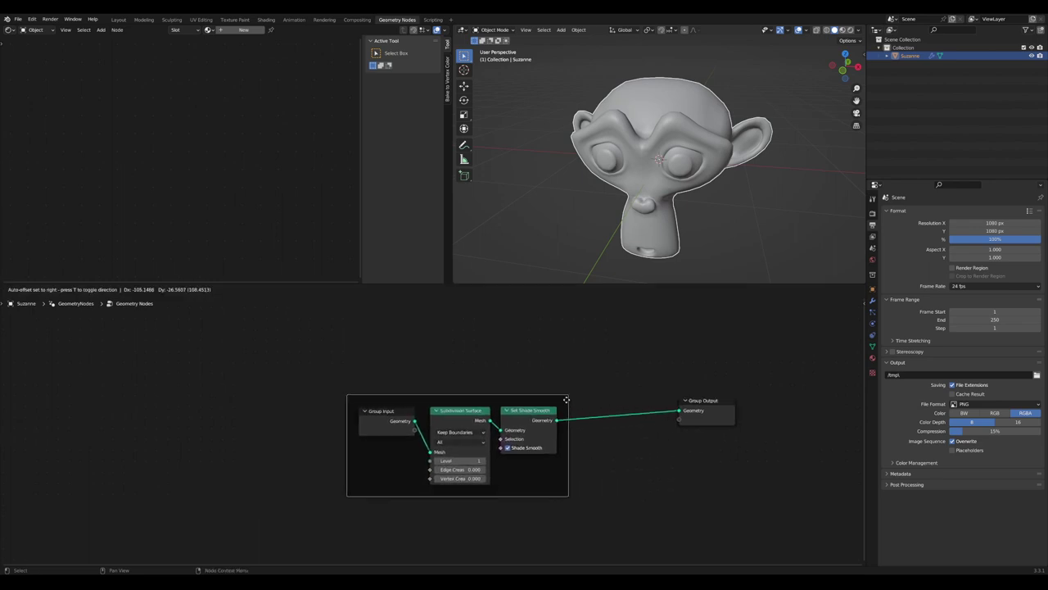
left_click(339, 398)
Add a reroute on the geometry link after Set Shade Smooth and move Group Output farther away
scroll(666, 398, "up", 5)
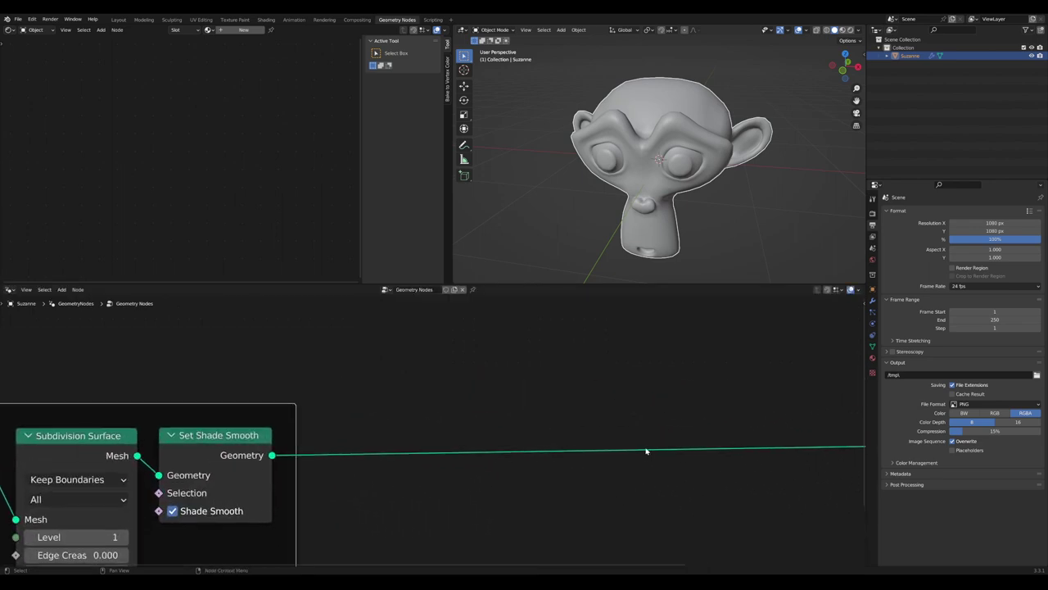
scroll(660, 444, "down", 4)
middle_click_drag(803, 449, 482, 455)
left_click_drag(616, 431, 713, 451)
scroll(408, 478, "down", 3)
middle_click_drag(271, 508, 360, 480)
middle_click_drag(423, 398, 380, 480)
scroll(379, 480, "up", 2)
scroll(442, 488, "down", 3)
middle_click_drag(511, 495, 498, 431)
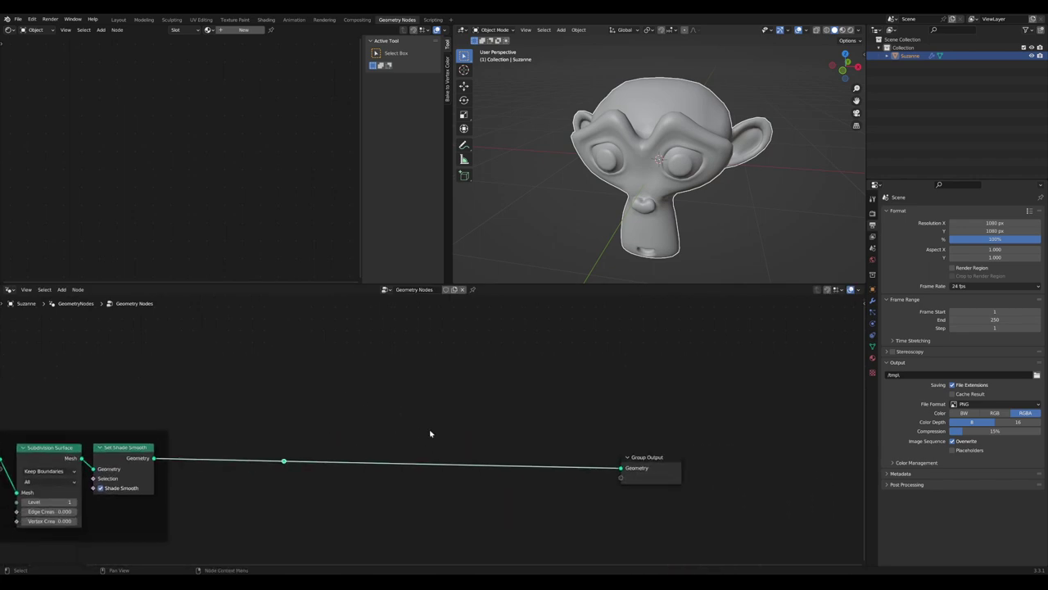
left_click_drag(655, 457, 698, 455)
Examine the silhouette of the monkey's head up close in the viewport
scroll(490, 441, "up", 2)
scroll(490, 440, "down", 2)
middle_click_drag(492, 440, 542, 440)
scroll(645, 156, "up", 3)
middle_click_drag(672, 117, 648, 211, "shift")
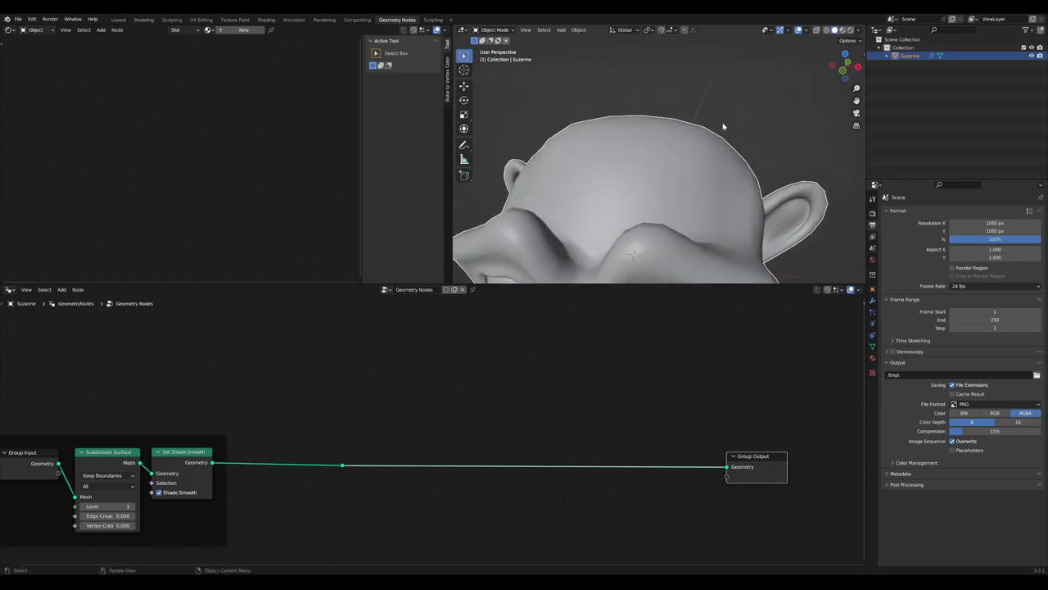
middle_click_drag(723, 127, 700, 134)
scroll(678, 152, "up", 3)
scroll(393, 434, "down", 1)
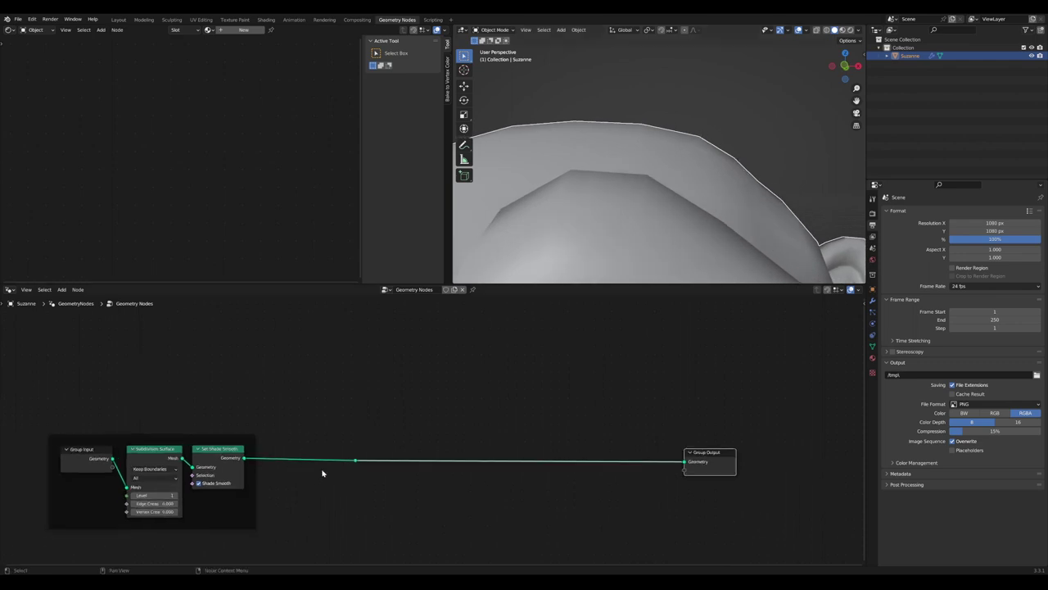
Adjust the Group Output's position and raise the framed nodes above the level of the reroute
middle_click_drag(350, 501, 353, 421)
middle_click_drag(512, 418, 547, 438)
mouse_move(735, 415)
left_mouse_down()
mouse_move(730, 371)
mouse_move(741, 407)
left_mouse_up()
middle_click_drag(550, 436, 627, 434)
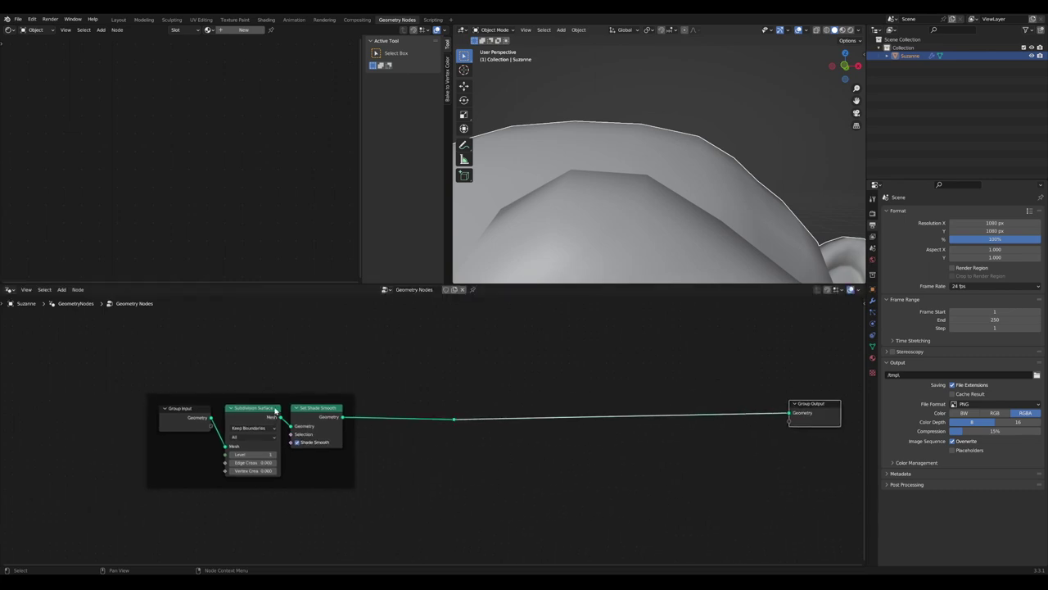
left_click_drag(275, 397, 268, 359)
middle_click_drag(492, 414, 423, 475)
scroll(452, 421, "up", 3)
middle_click_drag(527, 405, 505, 425)
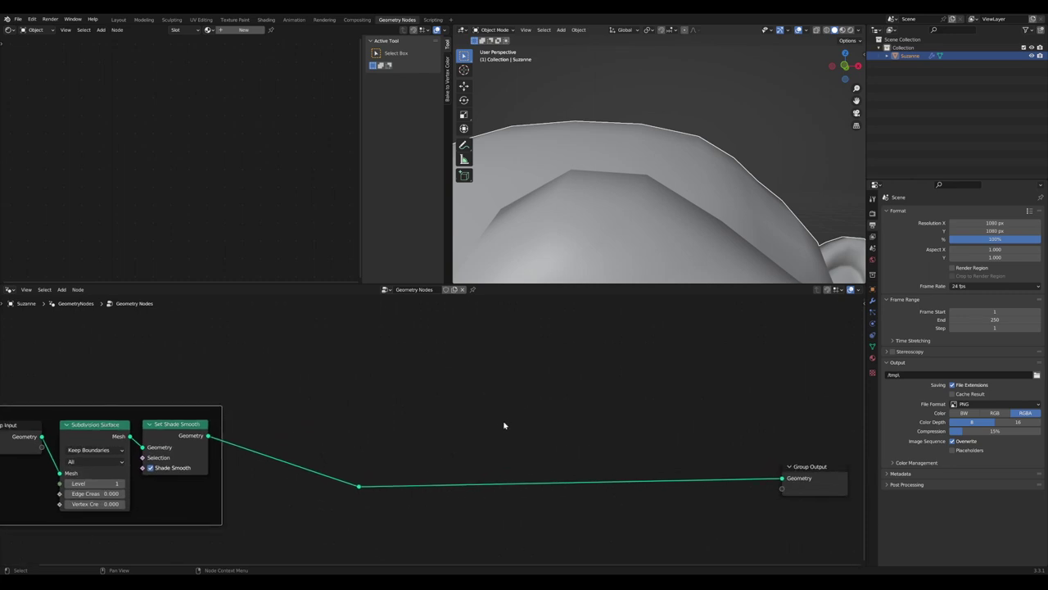
Add a Set Position node above the geometry link, before the Group Output
key("Tab")
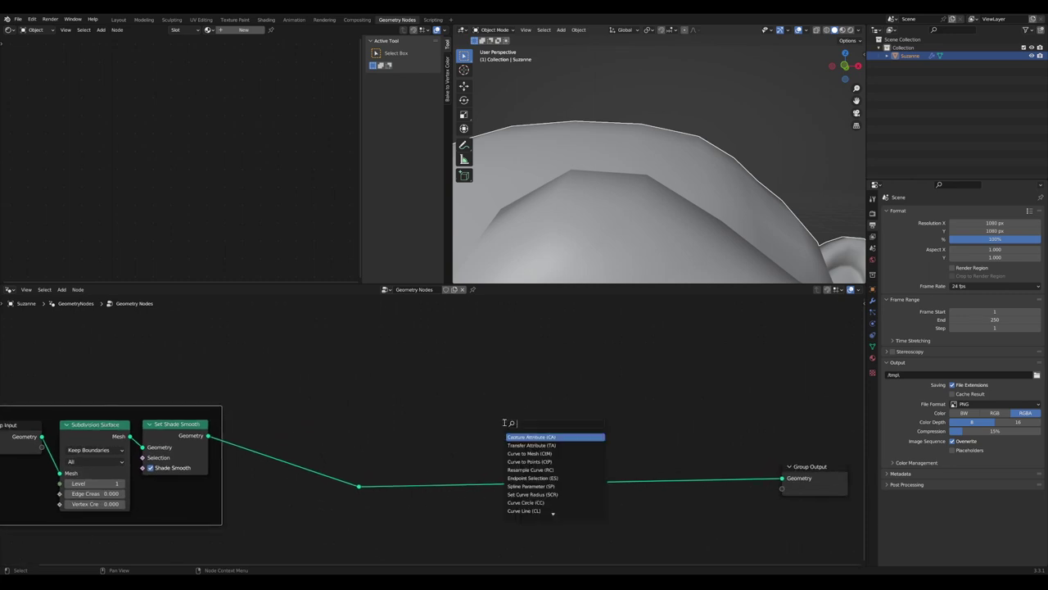
middle_click_drag(668, 145, 649, 153)
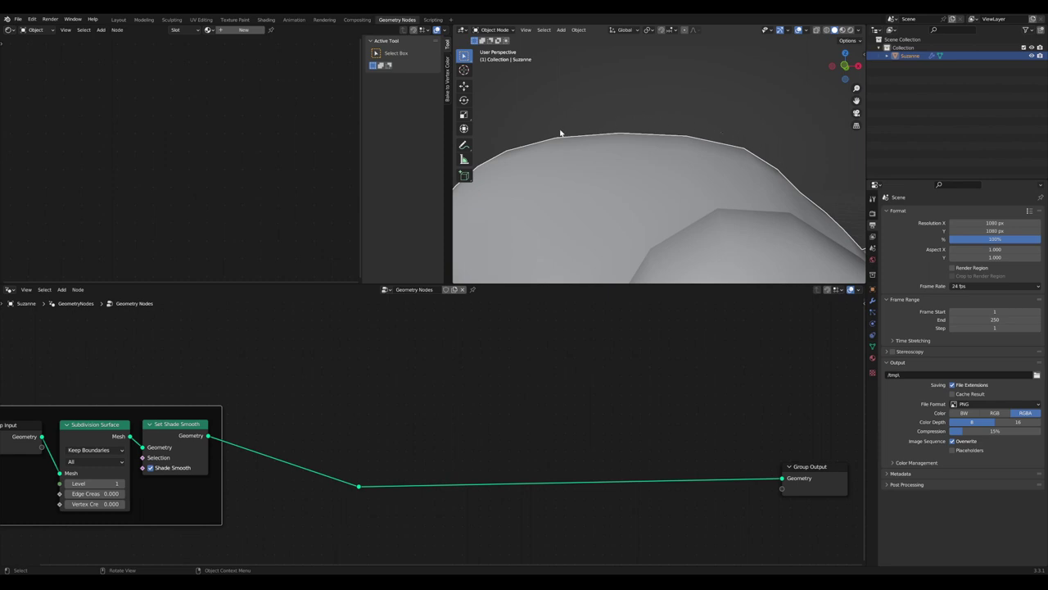
scroll(518, 412, "down", 1)
key("shift+a")
type("set")
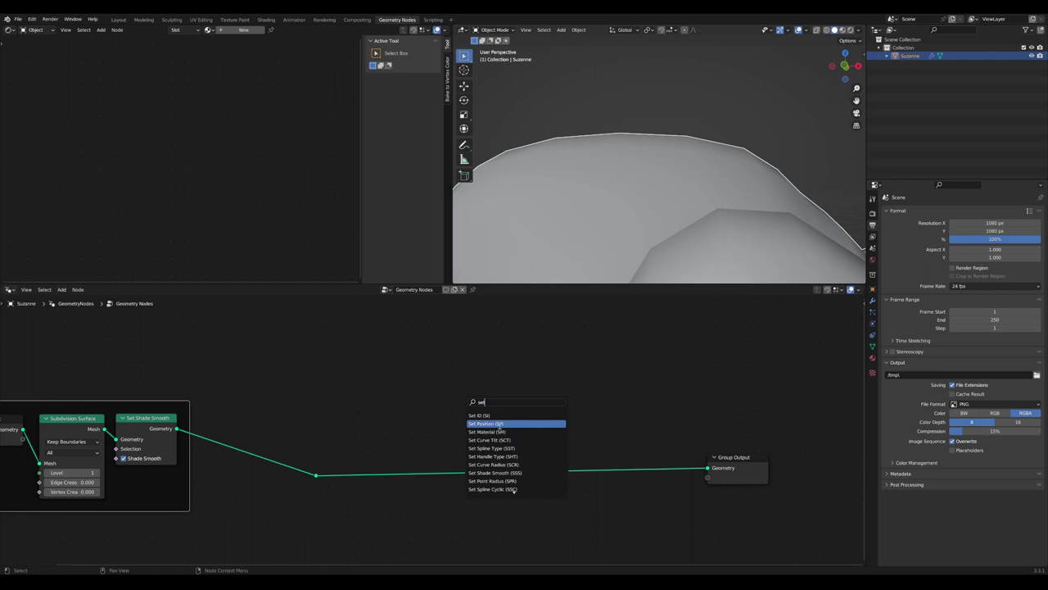
left_click(498, 425)
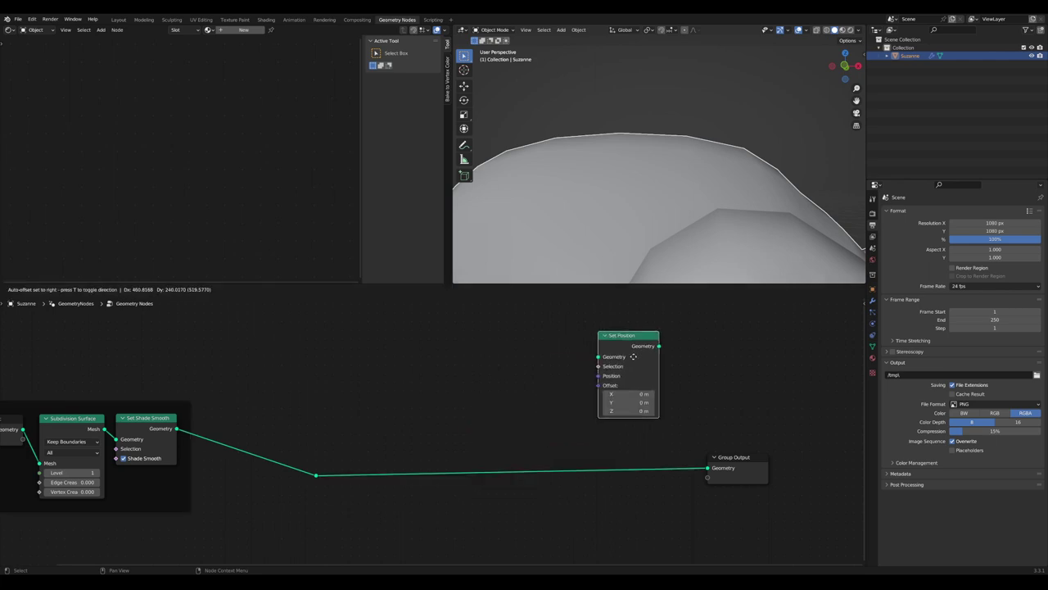
left_click(634, 355)
Add a Normal node beside the Set Position node
key("shift+a")
type("norm")
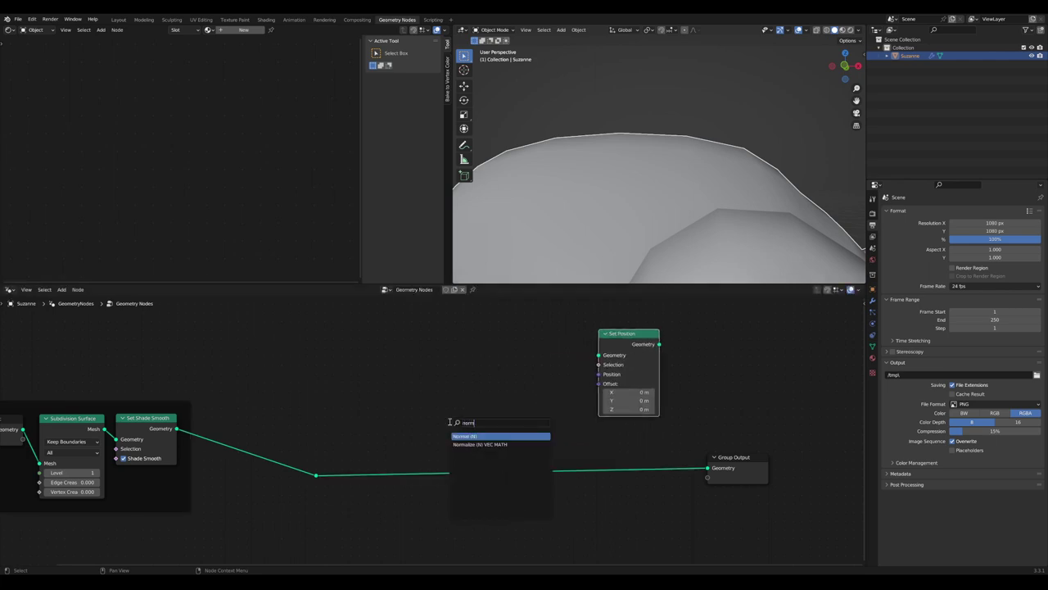
key("Return")
left_click(505, 412)
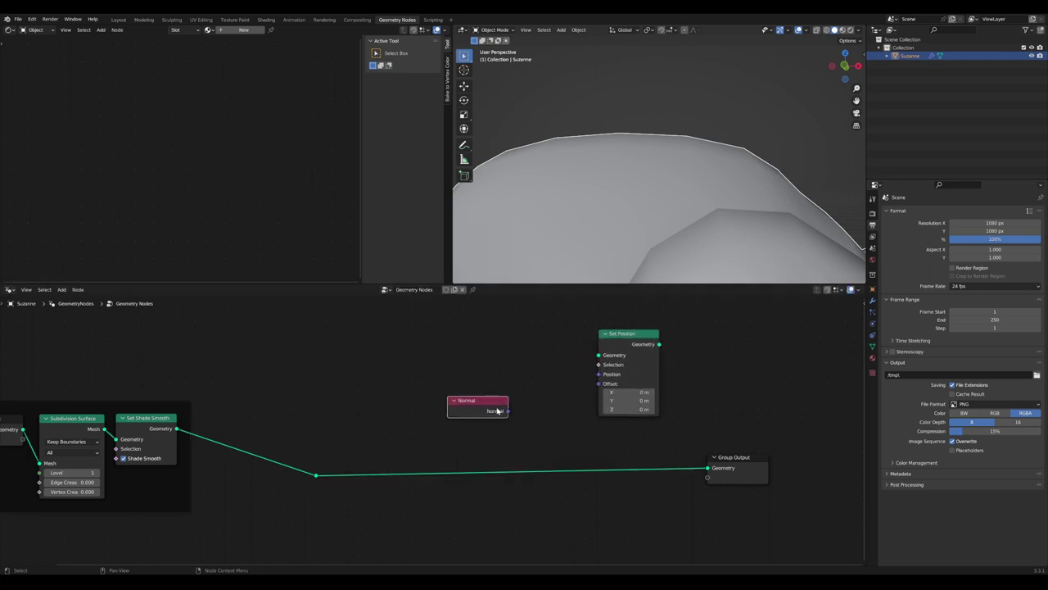
Connect Normal to Set Position's Offset and route the geometry from the reroute through Set Position into Group Output
mouse_move(491, 411)
left_mouse_down()
mouse_move(479, 389)
mouse_move(599, 383)
left_mouse_up()
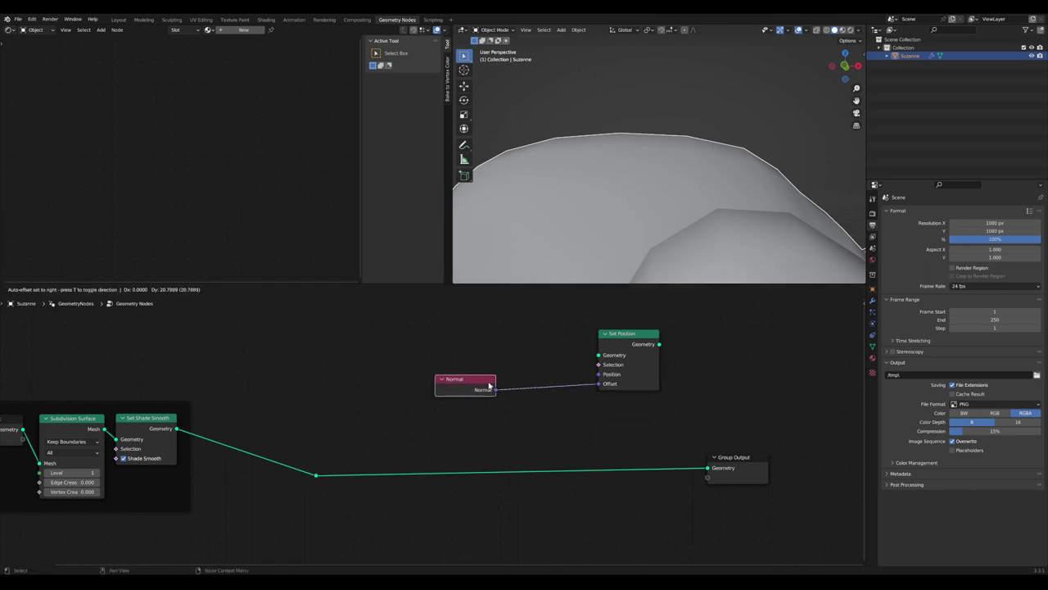
left_click_drag(315, 475, 599, 357)
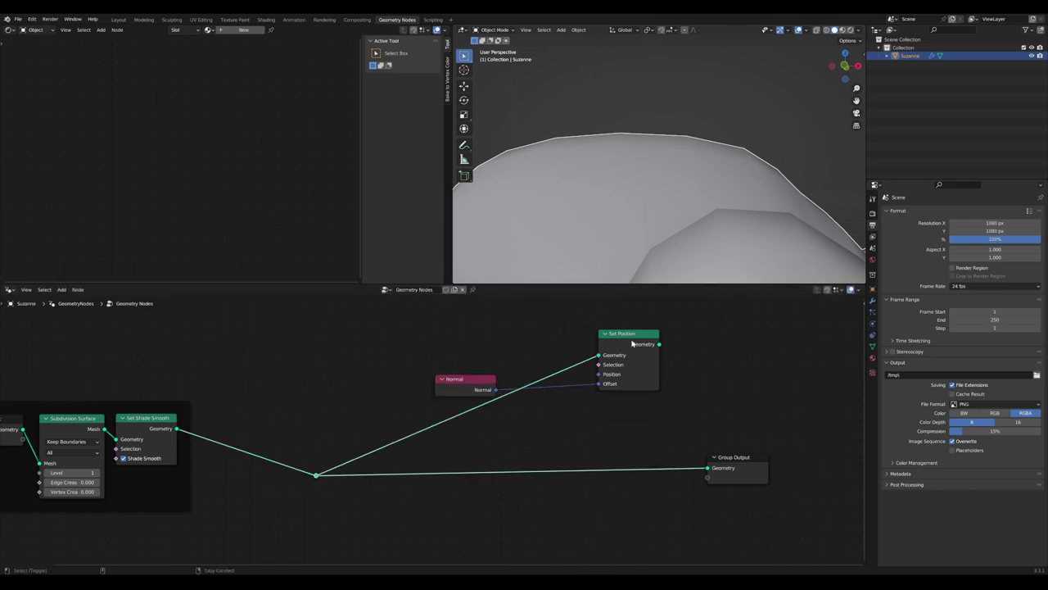
left_click_drag(660, 344, 773, 455)
Insert a vector Scale node between Normal and Set Position's Offset, with Scale set to 0.020, and line up the nodes
left_click_drag(471, 379, 437, 322)
scroll(600, 379, "up", 4)
middle_click_drag(485, 360, 530, 403)
key("Tab")
type("scale")
key("Return")
left_click(644, 464)
left_click_drag(647, 451, 549, 450)
left_click_drag(507, 388, 565, 431)
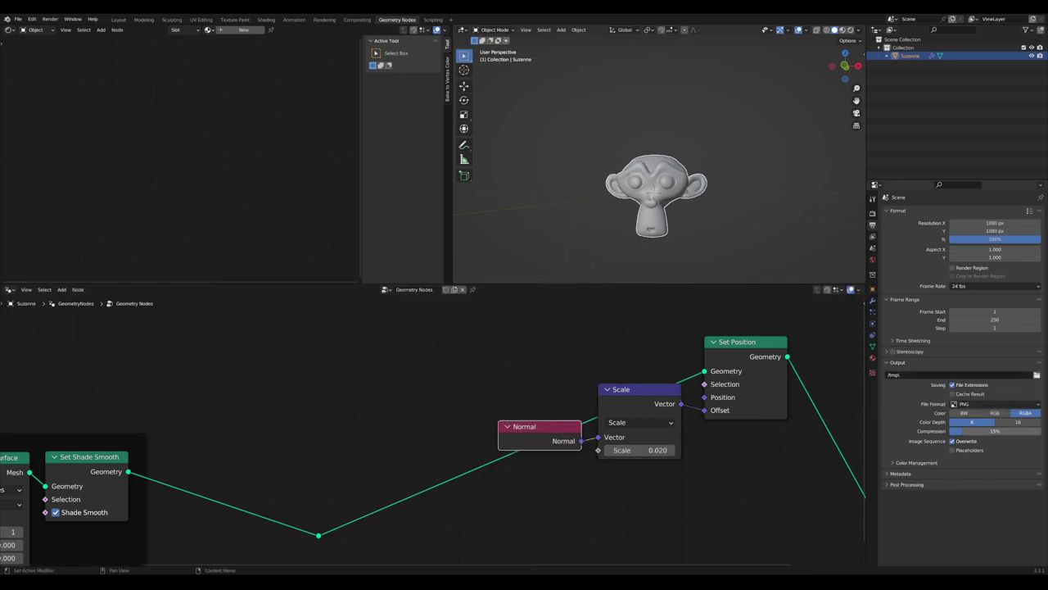
Move Group Output away from the other nodes and enclose Normal, Scale and Set Position in a frame
scroll(584, 447, "down", 3)
left_click_drag(585, 454, 677, 462)
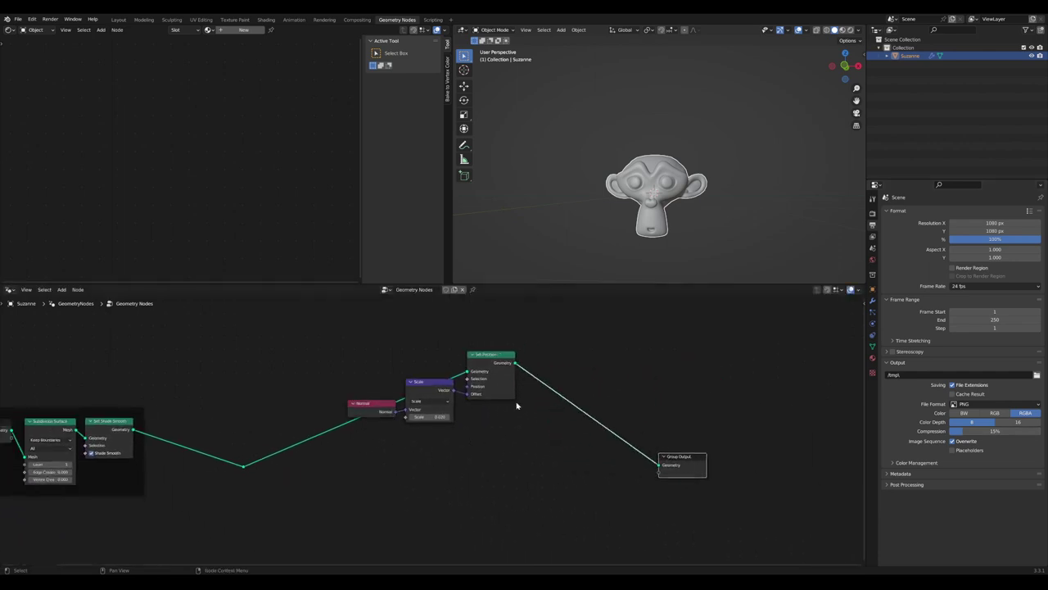
left_click_drag(552, 434, 331, 359)
middle_click_drag(111, 428, 179, 418)
key("Home")
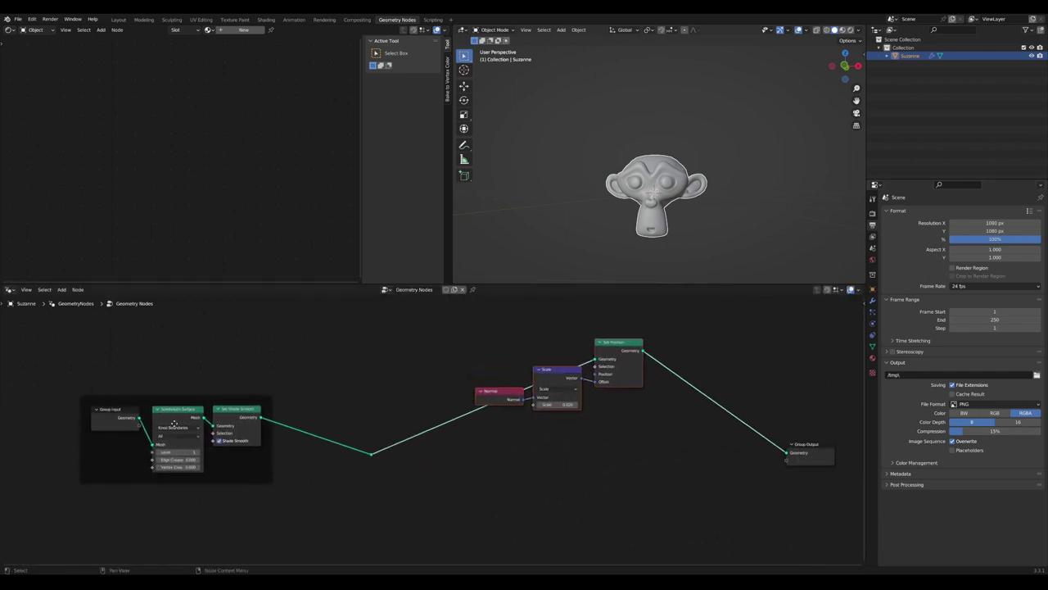
key("ctrl+j")
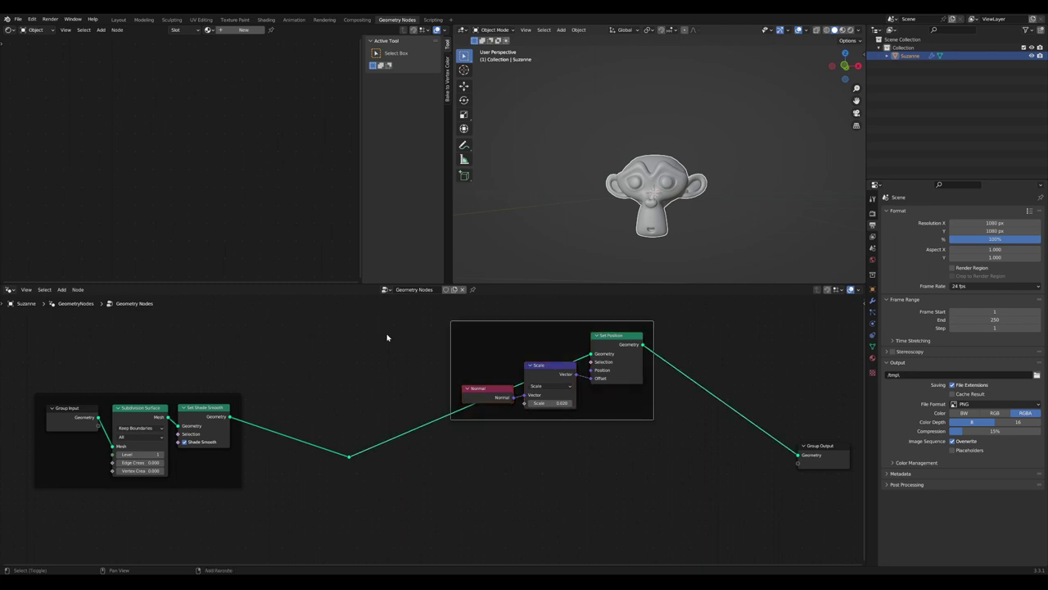
Insert a Join Geometry node between Set Position and Group Output, and link the reroute's geometry directly into it
middle_click_drag(454, 332, 440, 375)
scroll(365, 552, "down", 2)
middle_click_drag(361, 550, 316, 508)
key("Tab")
type("j")
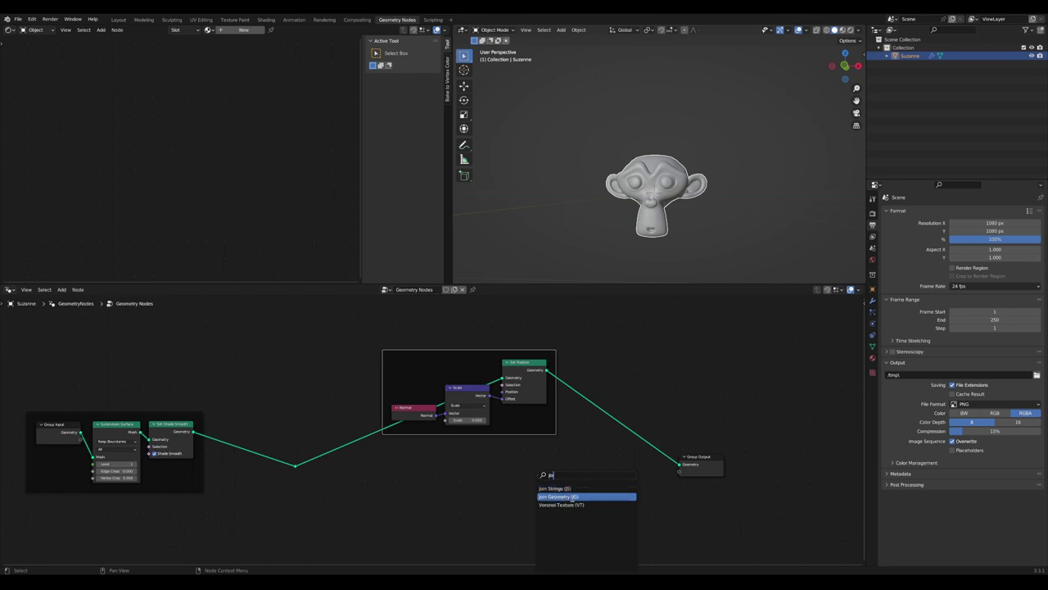
left_click(559, 496)
left_click(635, 460)
left_click_drag(296, 472, 628, 468)
Move the offset frame above the direct geometry link and shift the subdivision and shading frame closer to the reroute
left_click_drag(485, 356, 447, 321)
middle_click_drag(303, 456, 483, 446)
scroll(385, 417, "up", 1)
left_click_drag(339, 406, 384, 432)
scroll(424, 431, "down", 1)
Turn on X-ray in the viewport and examine the original and offset monkey surfaces up close
middle_click_drag(789, 92, 714, 159, "shift")
scroll(686, 193, "up", 2)
middle_click_drag(685, 194, 811, 41, "shift")
scroll(819, 56, "up", 2)
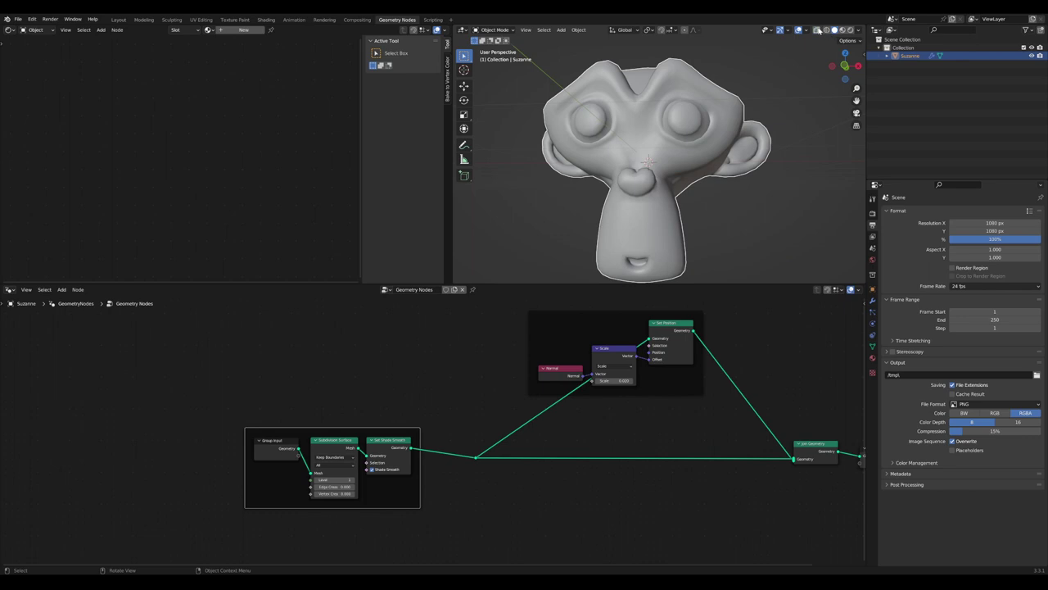
left_click(818, 30)
scroll(527, 139, "up", 5)
scroll(527, 139, "down", 1)
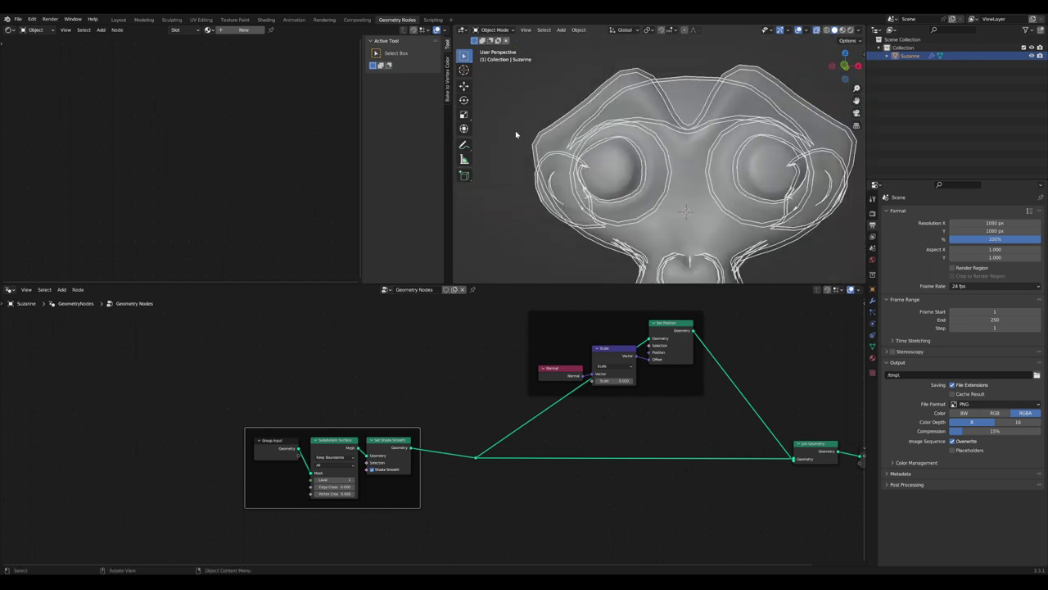
middle_click_drag(790, 96, 755, 79, "shift")
scroll(629, 381, "down", 1)
Spread the offset frame and the Join Geometry and Group Output nodes apart to make room between them
middle_click_drag(621, 383, 581, 409)
left_click_drag(515, 366, 473, 368)
middle_click_drag(473, 368, 361, 356)
scroll(361, 357, "down", 1)
left_click_drag(668, 499, 562, 427)
key("g")
left_click(683, 448)
Add a Set Material node on the direct link between the reroute and Join Geometry
middle_click_drag(600, 463, 560, 475)
scroll(553, 465, "up", 4)
key("Tab")
type("set")
left_click(583, 504)
left_click(521, 485)
left_click_drag(522, 476, 524, 471)
Duplicate the Set Material node onto the link between Set Position and Join Geometry
scroll(524, 471, "up", 4)
key("shift+d")
left_click(533, 367)
scroll(559, 402, "up", 1)
scroll(559, 402, "down", 2)
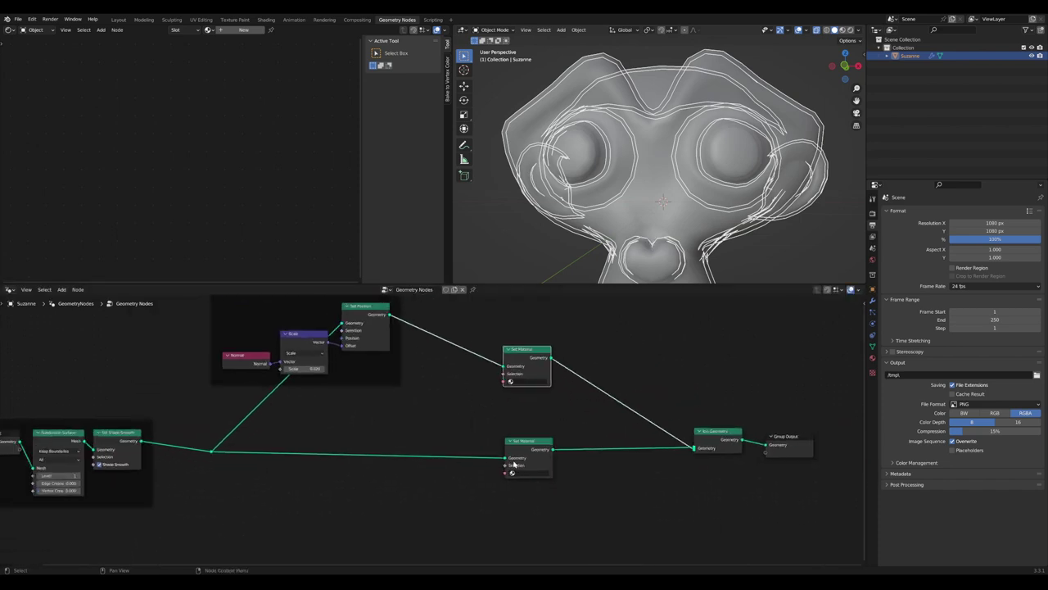
Create outline and solid materials, assigning outline to the offset branch's Set Material node and solid to the direct branch's
left_click(239, 30)
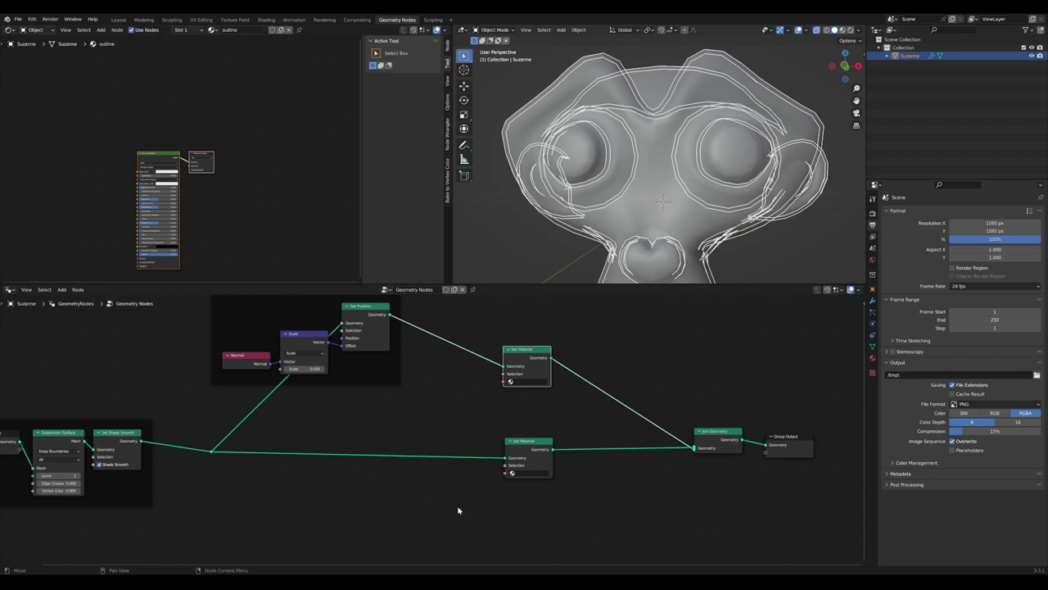
scroll(456, 493, "up", 4)
left_click(483, 423)
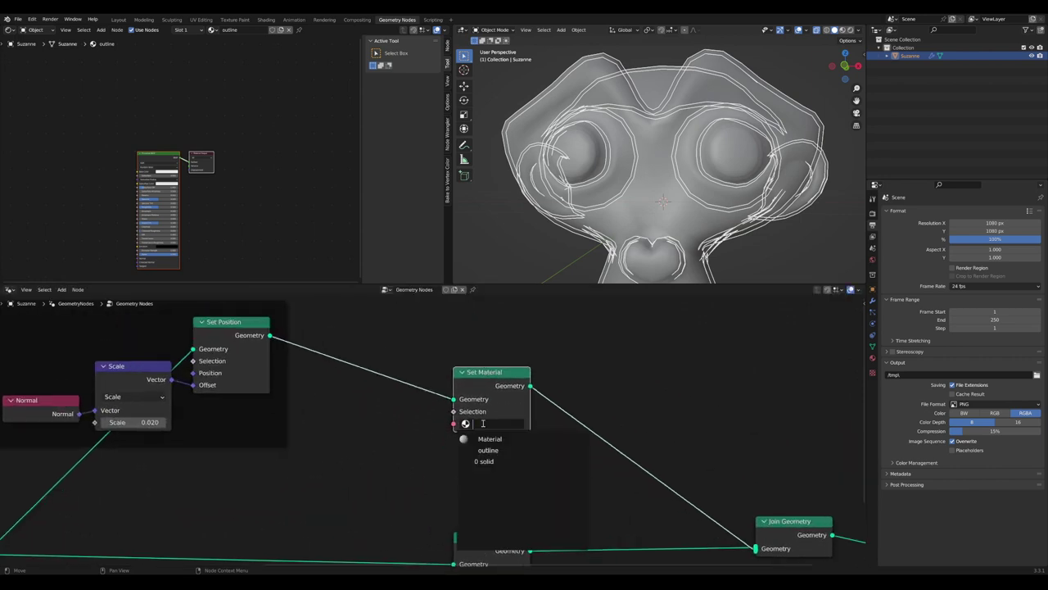
left_click(488, 461)
middle_click_drag(539, 506, 553, 359)
scroll(508, 426, "up", 1)
scroll(509, 443, "up", 2, "shift")
left_click(492, 341)
left_click(495, 367)
scroll(510, 434, "down", 2, "shift")
left_click(495, 467)
left_click(502, 368)
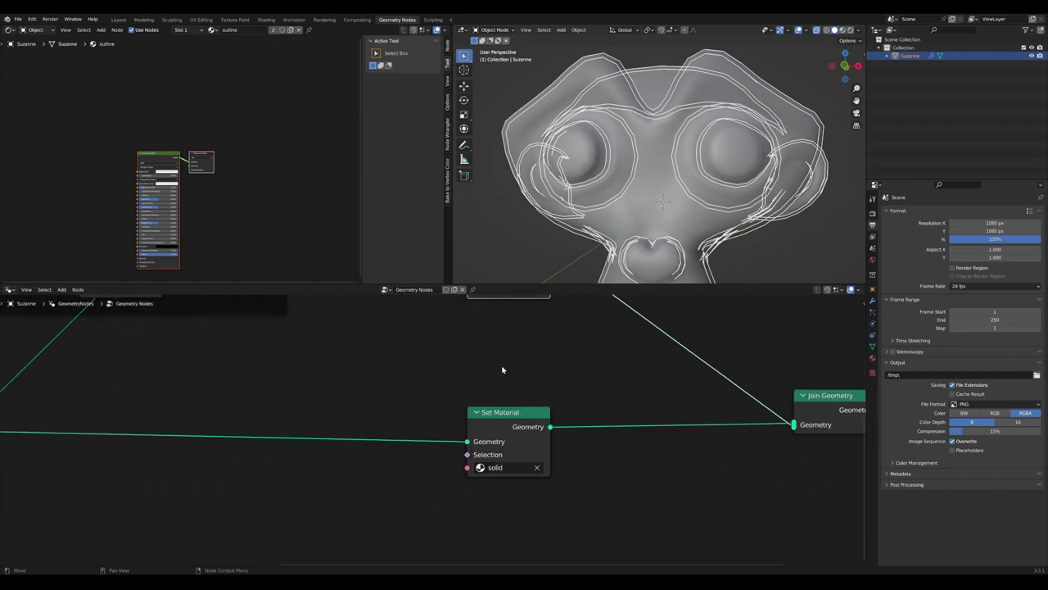
scroll(502, 370, "down", 4)
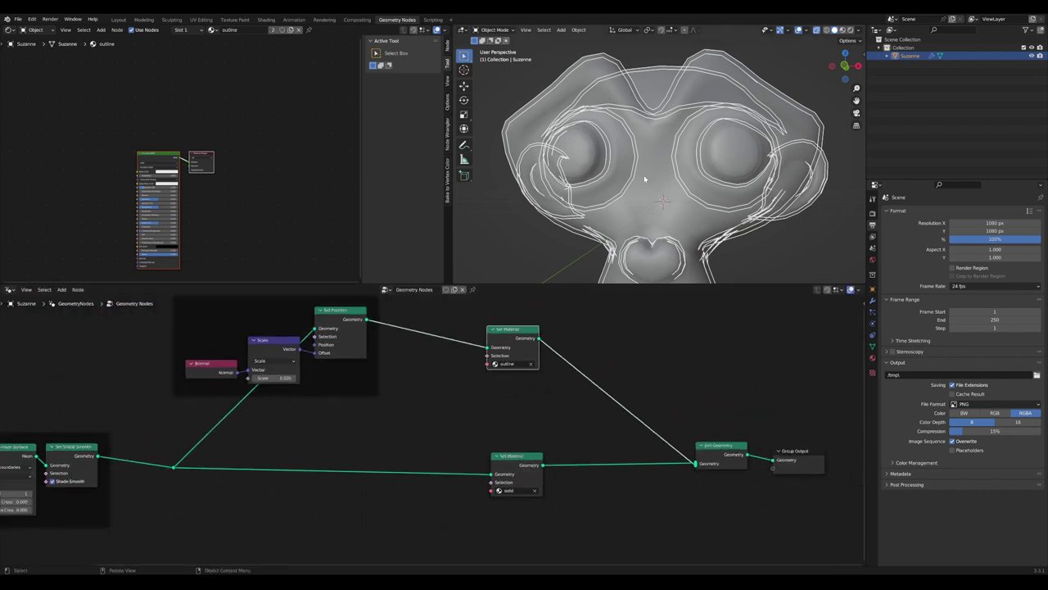
Switch the viewport to rendered shading and examine the monkey from several angles
scroll(741, 95, "up", 5)
scroll(829, 60, "down", 6)
left_click(850, 30)
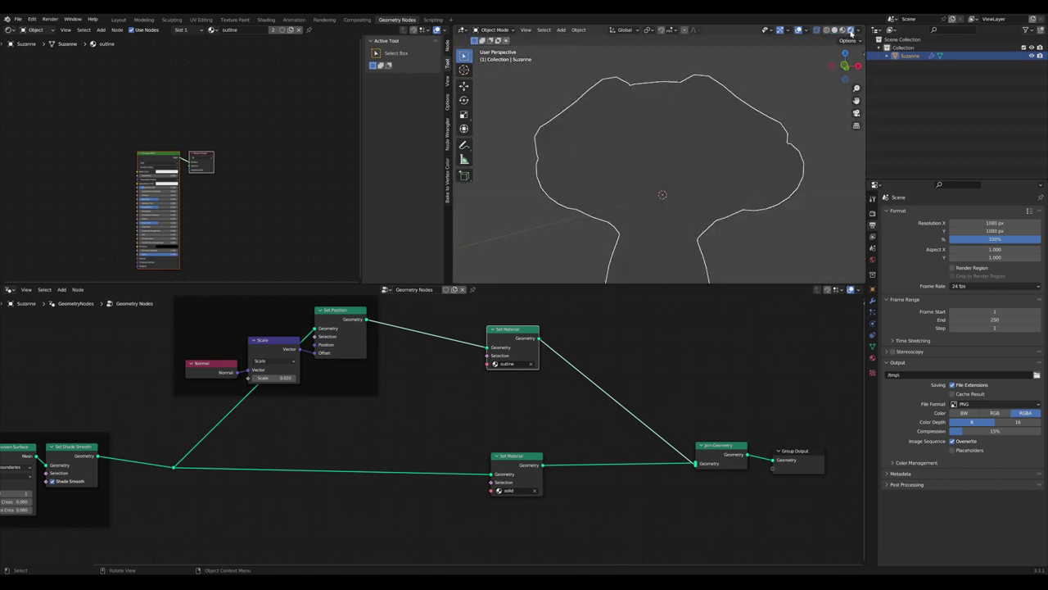
scroll(693, 189, "down", 1)
scroll(685, 185, "up", 1)
left_click_drag(513, 336, 513, 328)
scroll(515, 350, "up", 3)
middle_click_drag(516, 353, 541, 410)
scroll(549, 397, "down", 1)
middle_click_drag(676, 213, 542, 146)
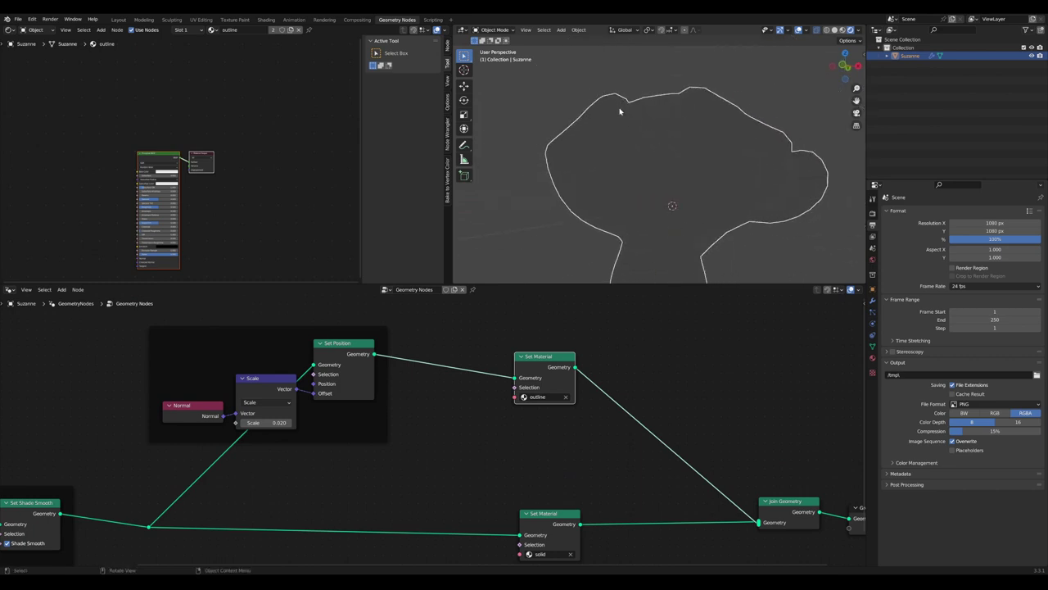
mouse_move(619, 112)
middle_mouse_down()
mouse_move(599, 159)
mouse_move(680, 164)
mouse_move(620, 176)
middle_mouse_up()
Return the viewport to solid shading and examine the gap between the two monkey shells from several angles
left_click(834, 29)
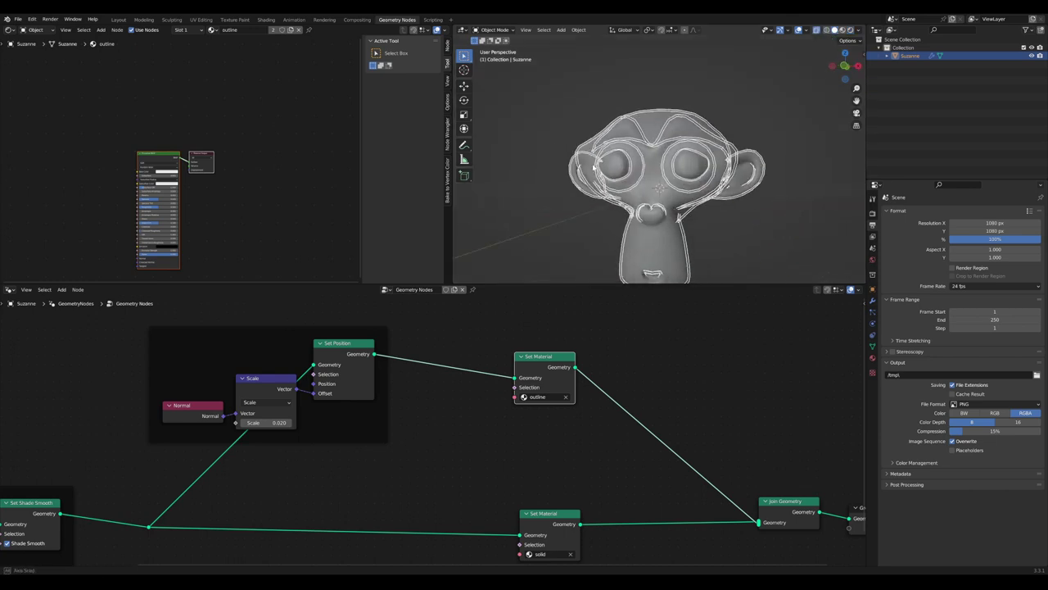
scroll(592, 167, "up", 6)
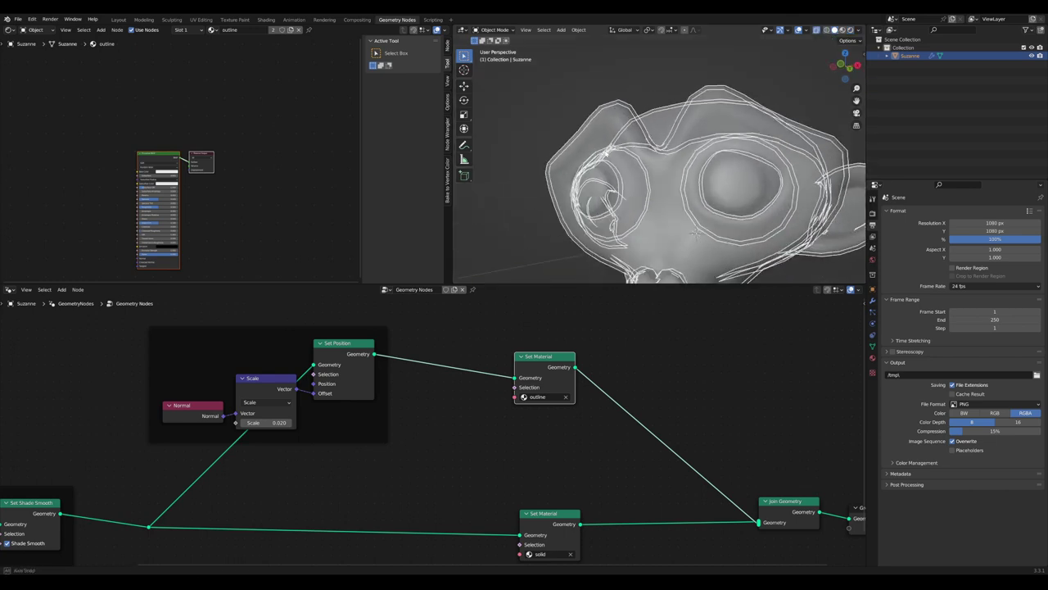
scroll(596, 119, "down", 3)
scroll(603, 119, "up", 4)
middle_click_drag(610, 121, 575, 173)
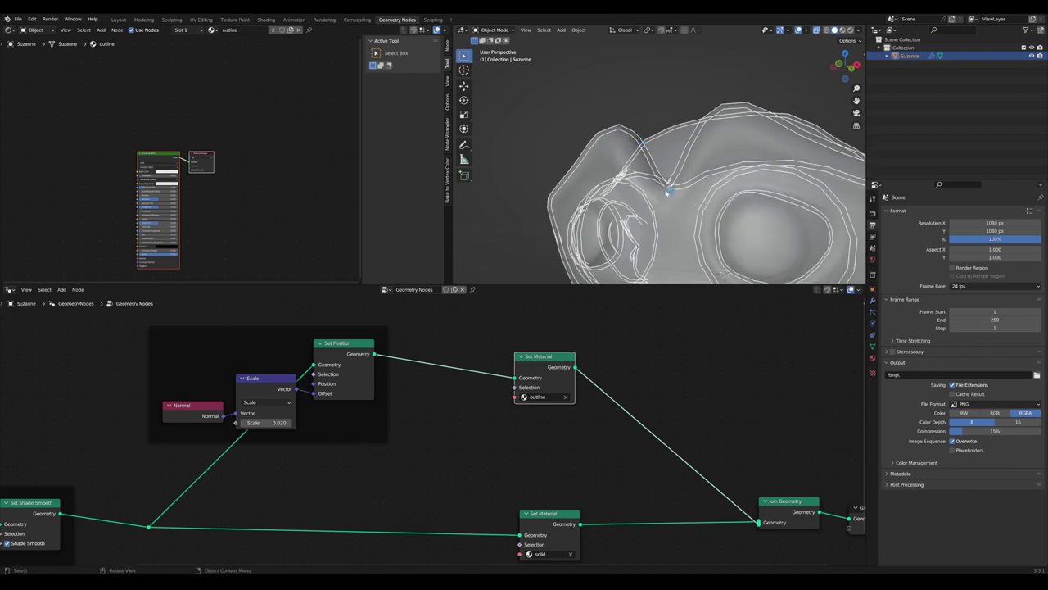
middle_click_drag(667, 193, 706, 201)
scroll(723, 198, "down", 4)
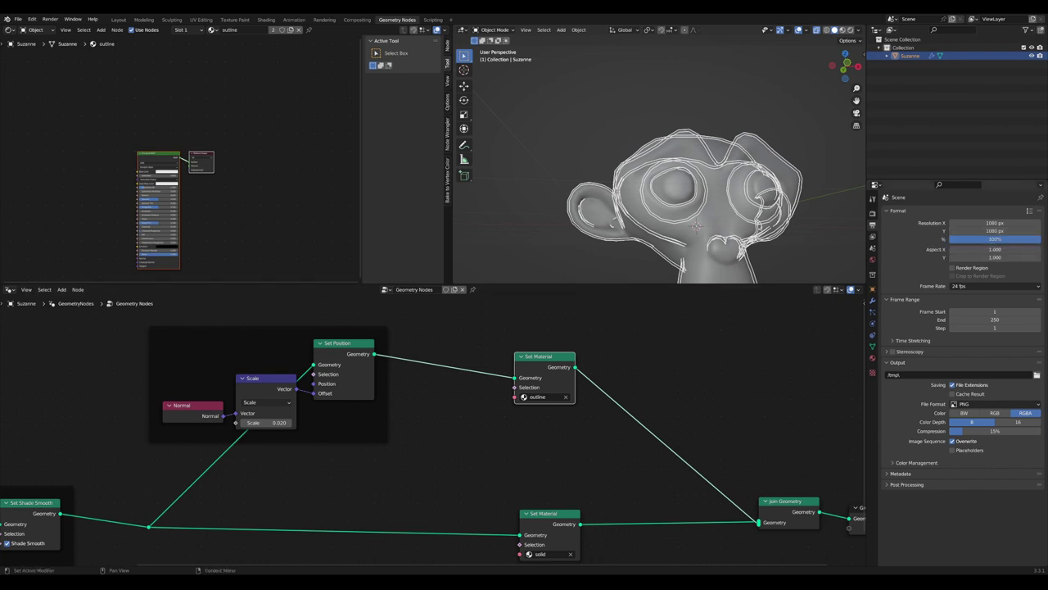
Set the outline material's Blend Mode to Alpha Clip and its Shadow Mode to None
left_click(872, 358)
scroll(901, 388, "down", 5)
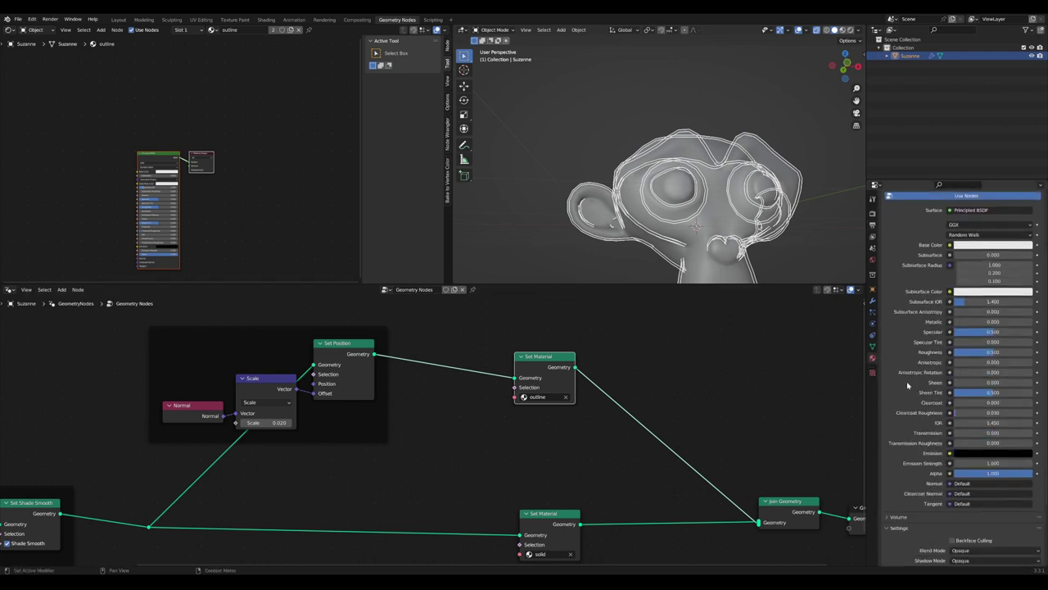
left_click(960, 465)
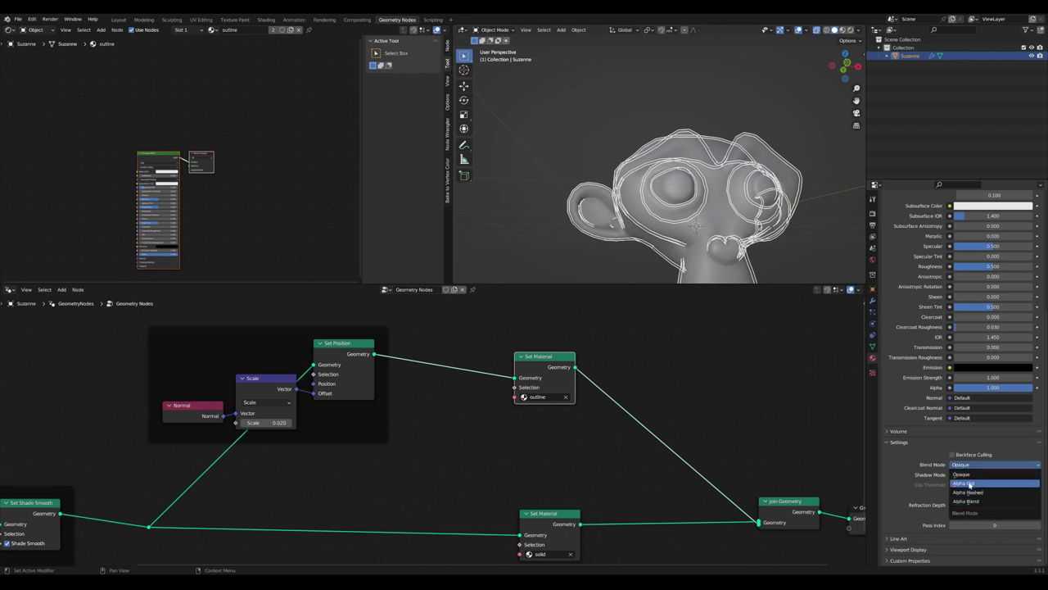
left_click(969, 484)
scroll(991, 503, "down", 2)
left_click(985, 475)
left_click(975, 486)
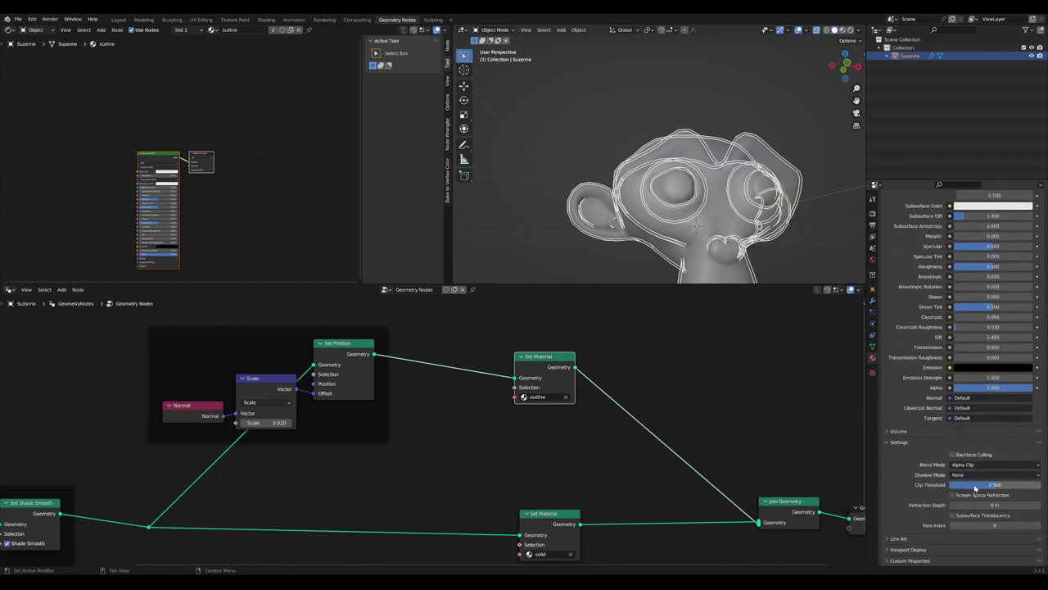
Nudge the outline Set Material node upward and switch the viewport to rendered shading
middle_click_drag(738, 176, 709, 186)
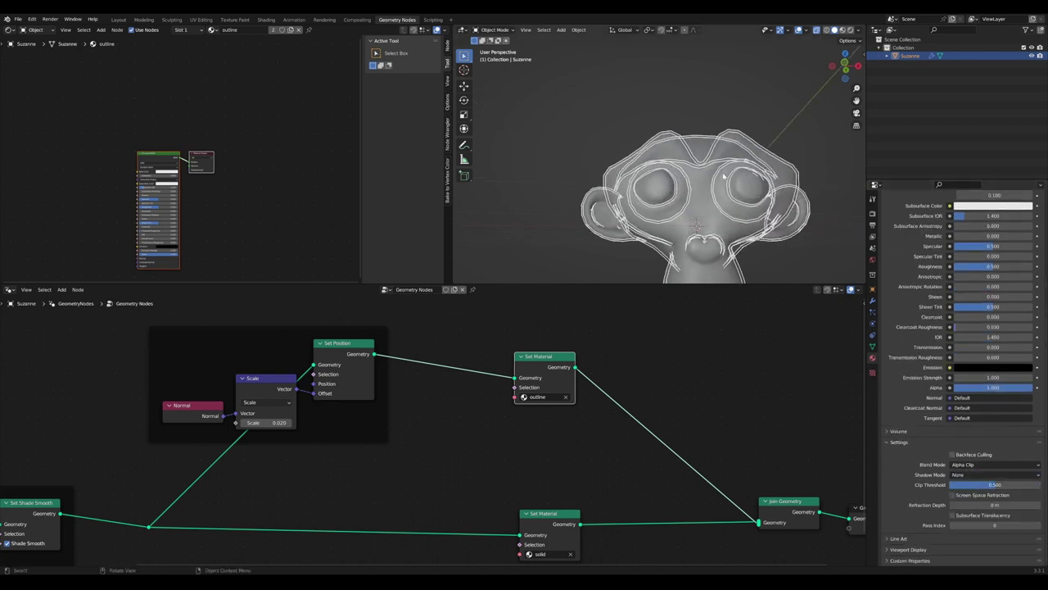
scroll(1015, 360, "up", 2)
left_click_drag(547, 364, 548, 356)
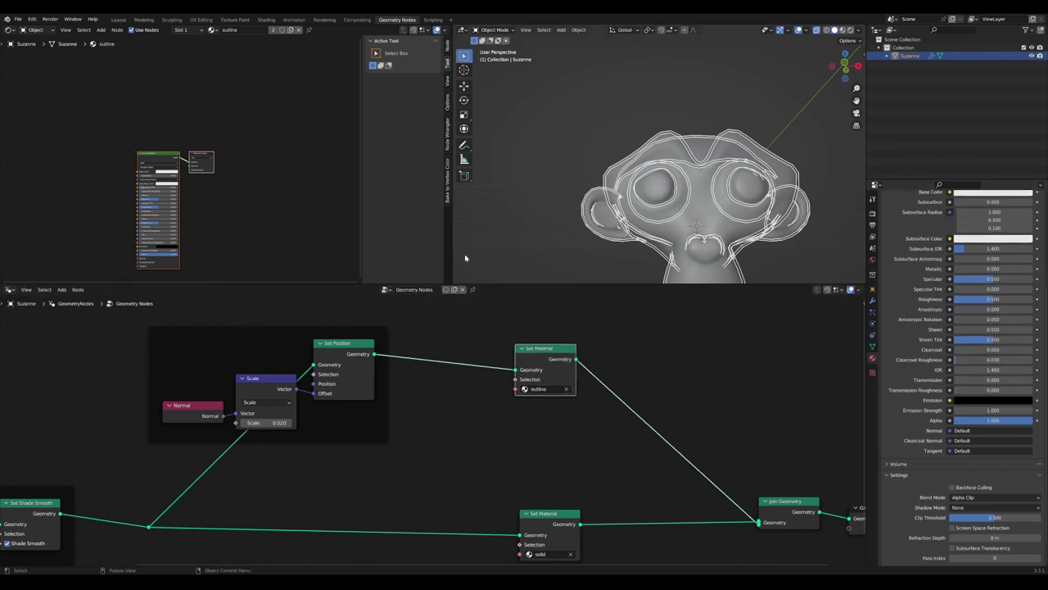
left_click(850, 30)
Hide the shader editor's sidebar, move Material Output aside and delete the Principled BSDF from the outline material
scroll(229, 199, "up", 4)
key("n")
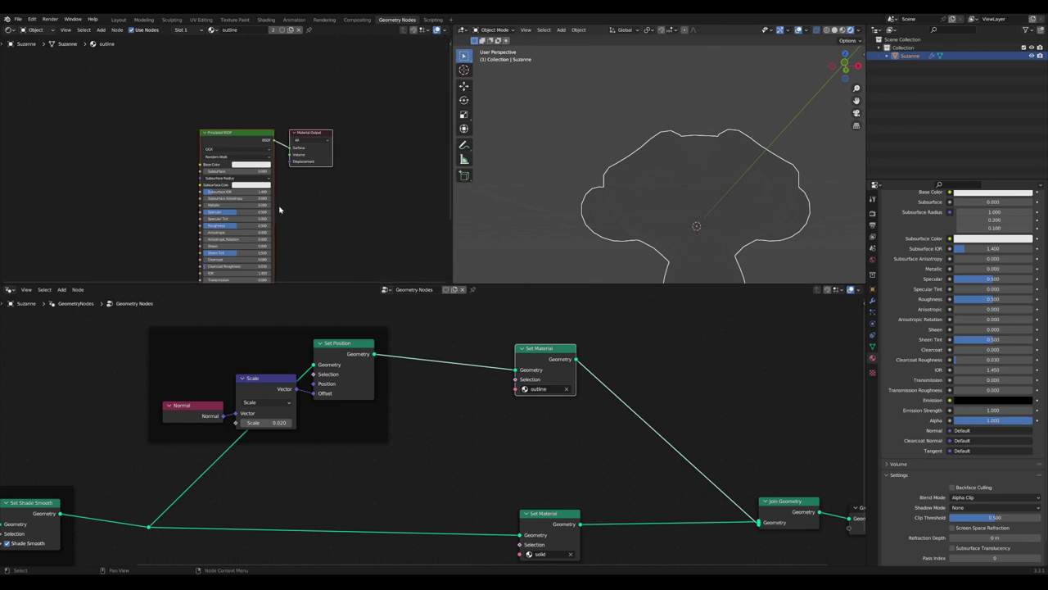
middle_click_drag(229, 132, 300, 128)
scroll(275, 132, "down", 3)
left_click_drag(336, 129, 368, 112)
left_click(309, 115)
key("x")
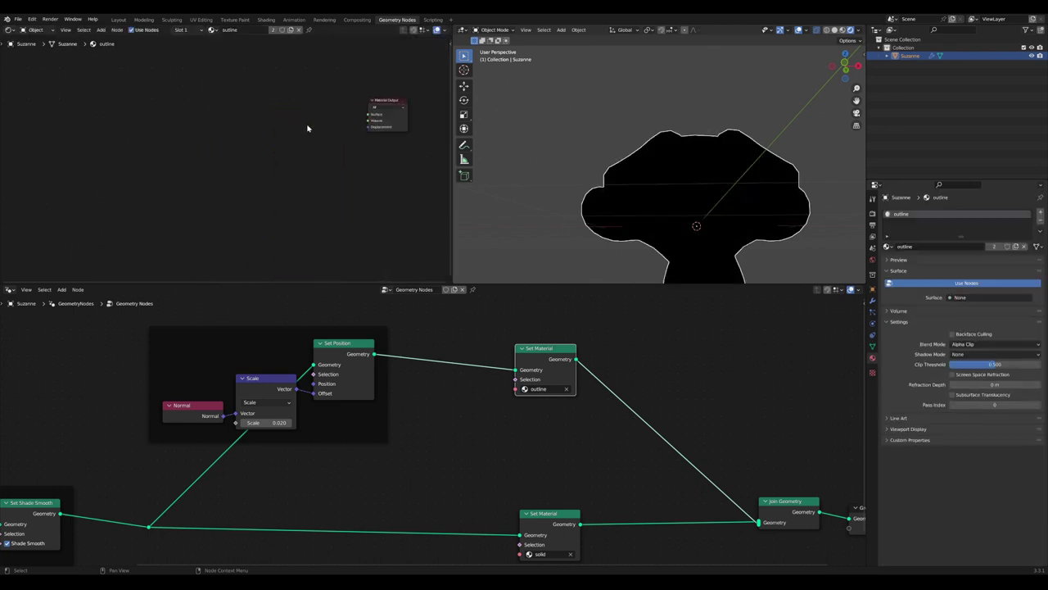
Add a Transparent BSDF node to the outline material
scroll(237, 161, "up", 2)
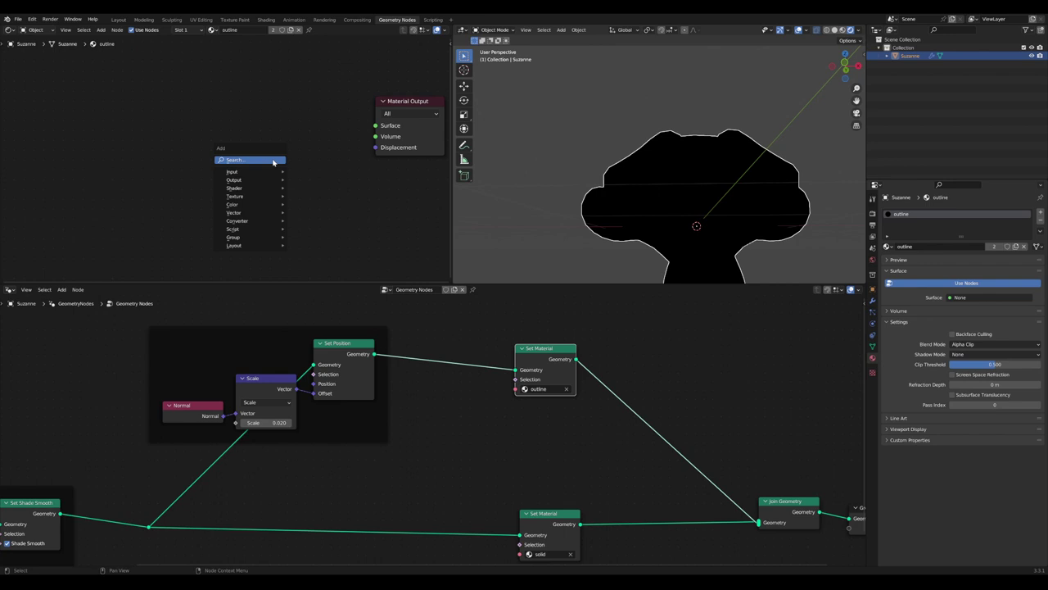
key("Tab")
type("trans")
left_click(300, 170)
left_click(175, 93)
Add an Emission node below the Transparent BSDF
middle_click_drag(208, 151, 241, 188)
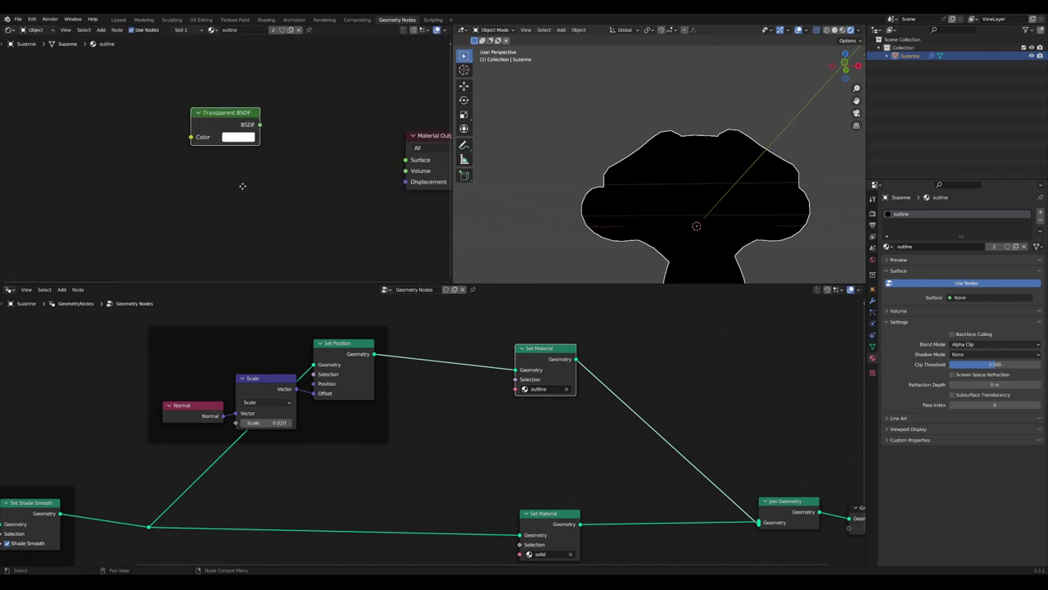
scroll(242, 188, "up", 2)
key("Tab")
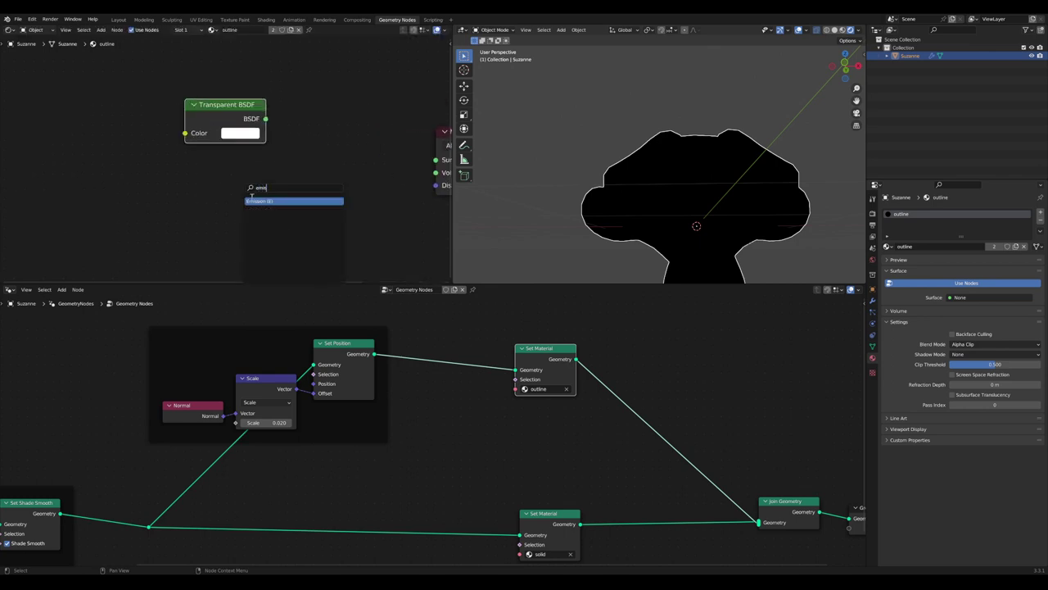
key("Return")
left_click(199, 161)
Add a Mix Shader with the Transparent BSDF in its first shader input and Emission in its second
middle_click_drag(310, 173, 260, 193)
key("Tab")
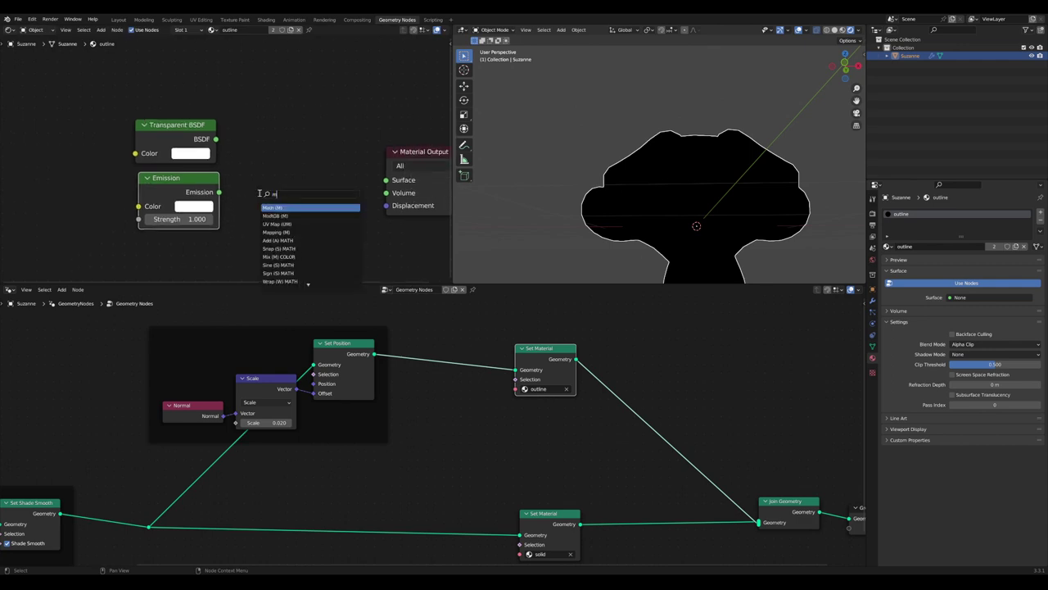
left_click(282, 224)
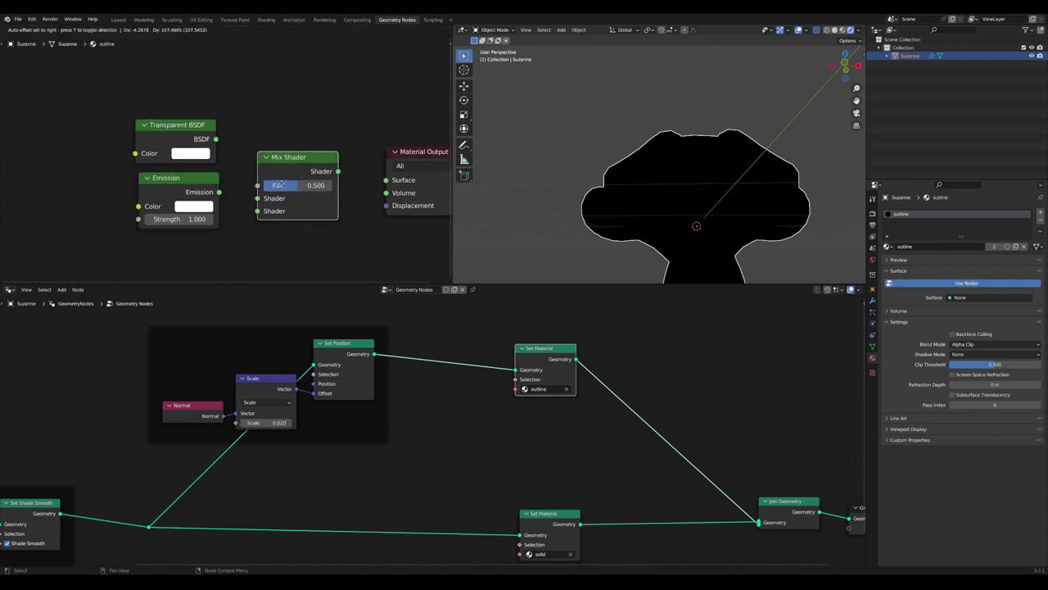
left_click(281, 185)
right_click_drag(182, 142, 269, 189, "alt")
middle_click_drag(271, 214, 277, 275)
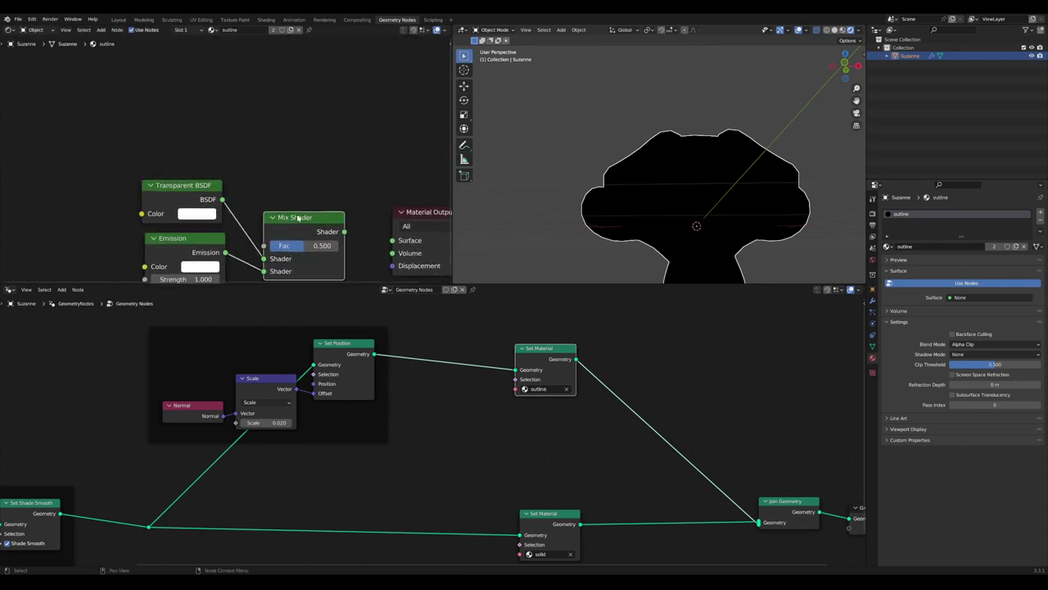
Add a Geometry node above the shaders and connect its Backfacing output to the Mix Shader's Fac
left_click_drag(297, 216, 290, 195)
middle_click_drag(195, 90, 207, 146)
scroll(206, 145, "down", 5)
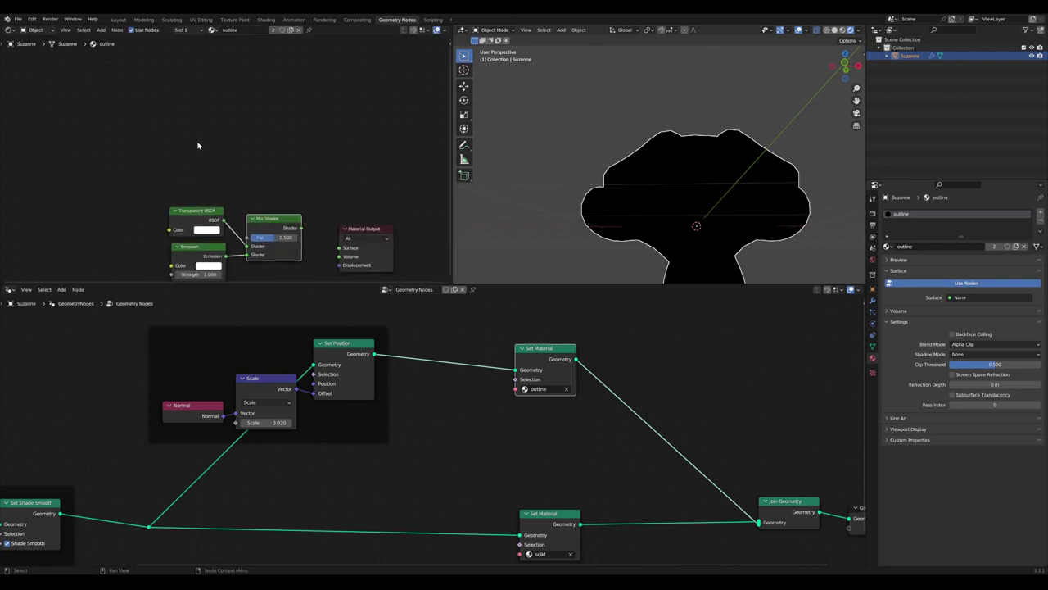
key("F3")
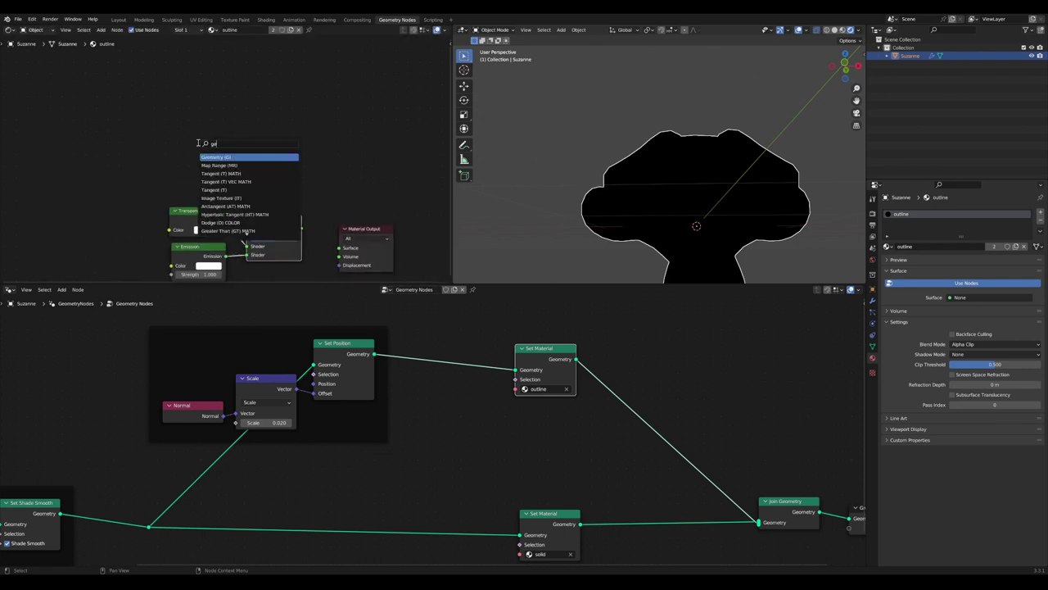
key("Return")
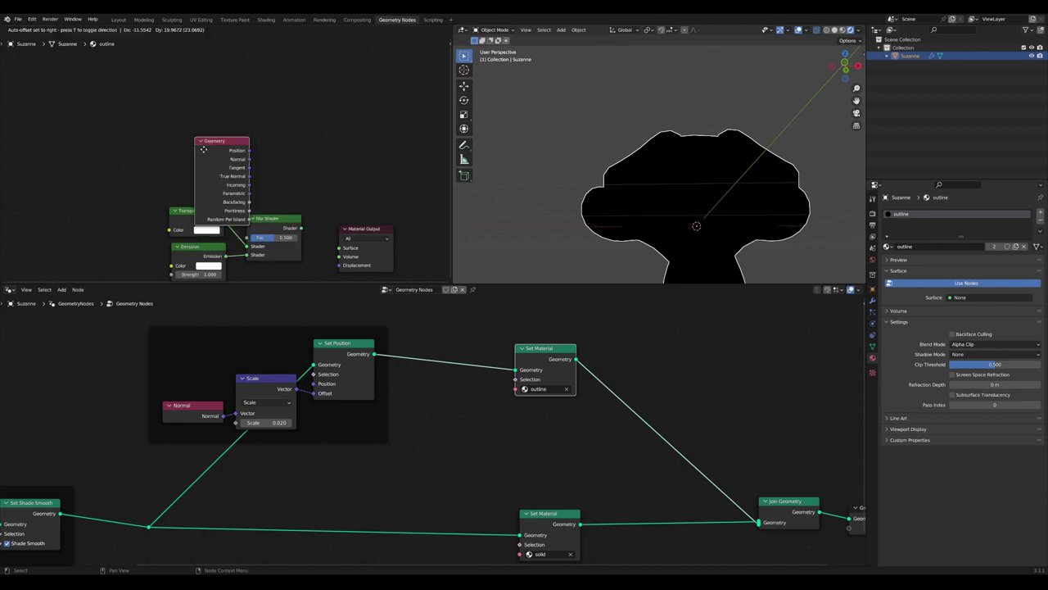
left_click(205, 110)
scroll(290, 196, "up", 3)
scroll(197, 150, "down", 2)
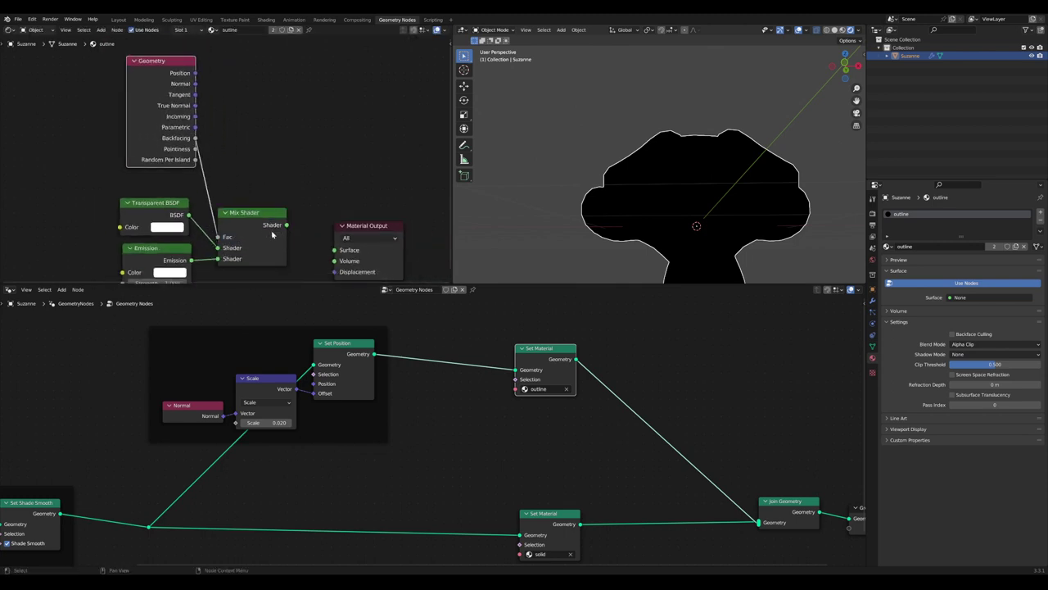
left_click_drag(225, 242, 225, 243)
Connect the Mix Shader to Material Output's Surface and inspect the outline on the monkey
scroll(272, 235, "down", 1)
middle_click_drag(274, 233, 260, 207)
left_click(254, 193, "ctrl+shift")
middle_click_drag(641, 212, 696, 182)
scroll(196, 229, "up", 1)
Set the Emission color of the outline material to bright green
left_click(150, 251)
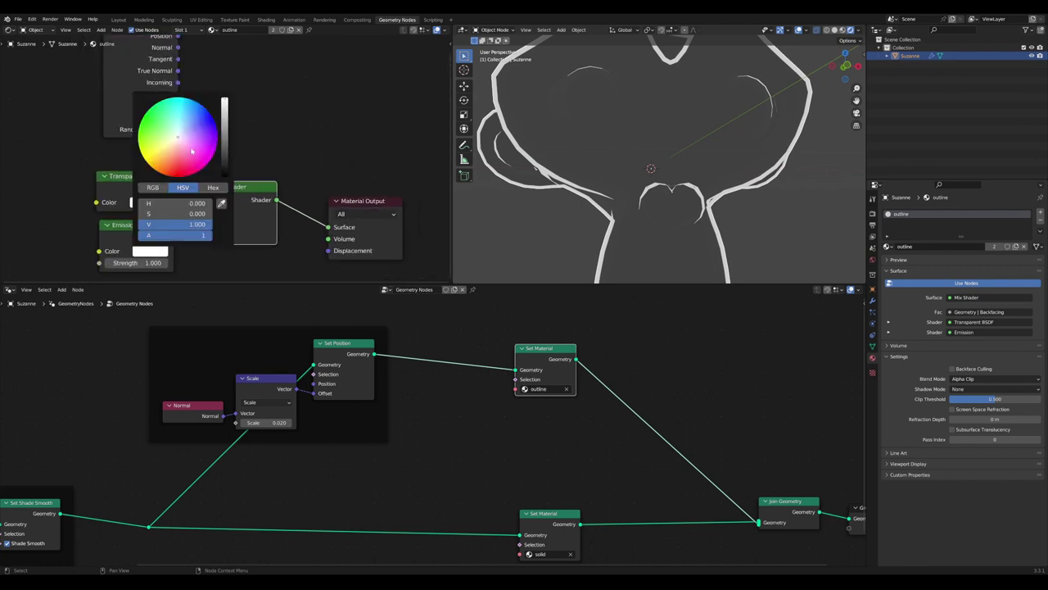
left_click_drag(192, 154, 141, 131)
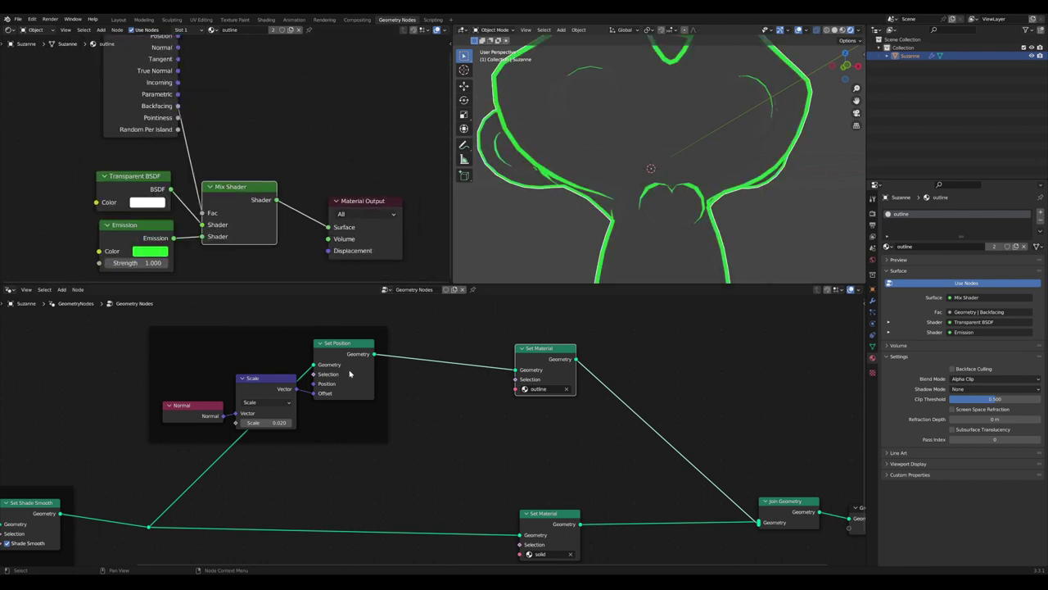
Try varying the Scale value that controls the outline shell's offset along the normals
scroll(442, 430, "down", 6)
middle_click_drag(464, 431, 411, 415)
scroll(402, 413, "up", 7)
middle_click_drag(286, 398, 546, 400)
scroll(545, 399, "up", 2)
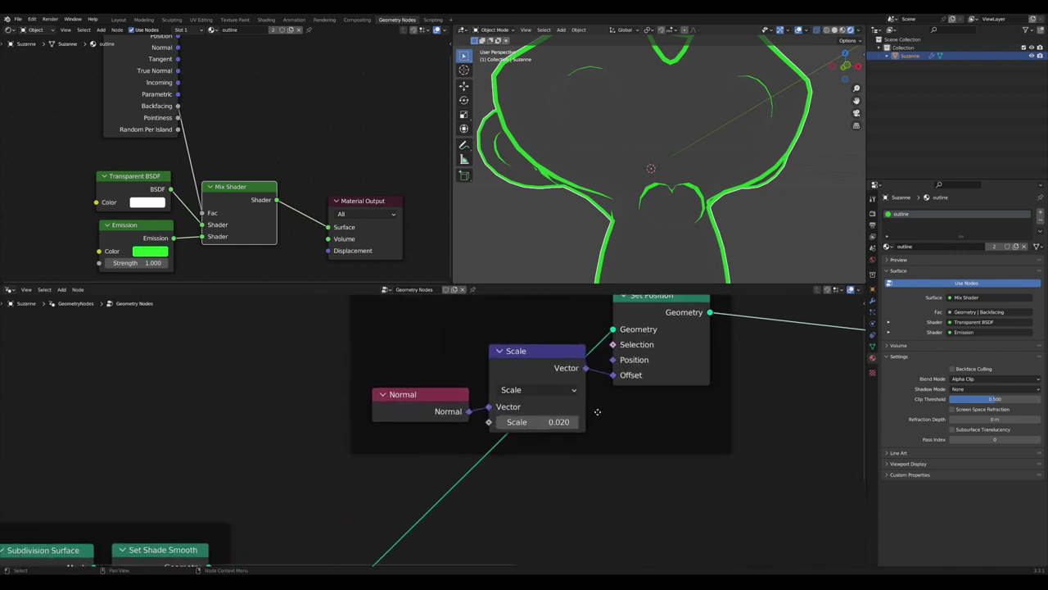
left_click_drag(483, 409, 516, 408)
left_click_drag(532, 471, 500, 471)
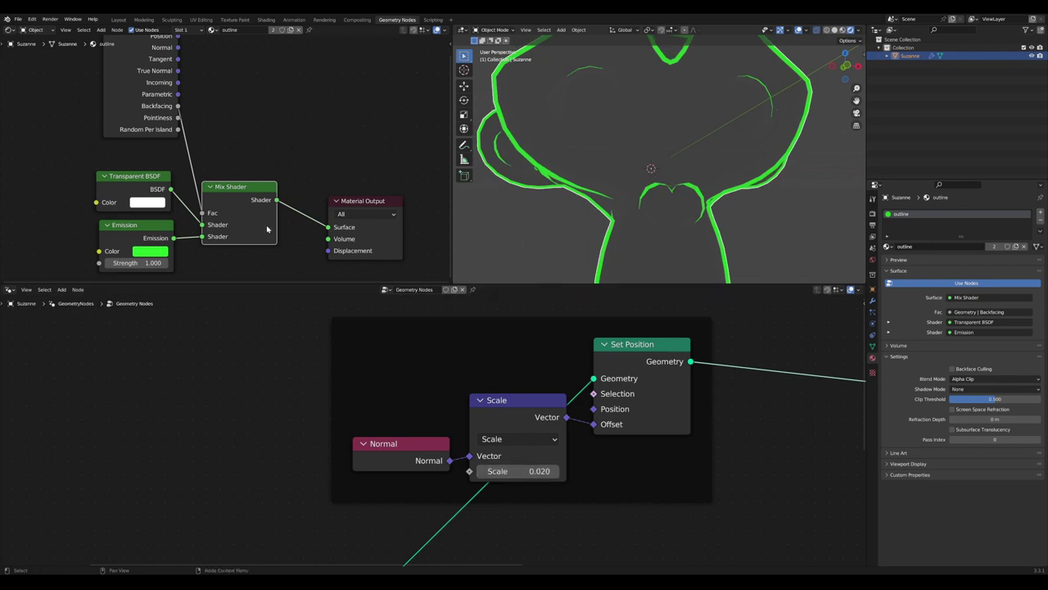
Show the solid material's nodes in the shader editor
scroll(267, 220, "down", 3)
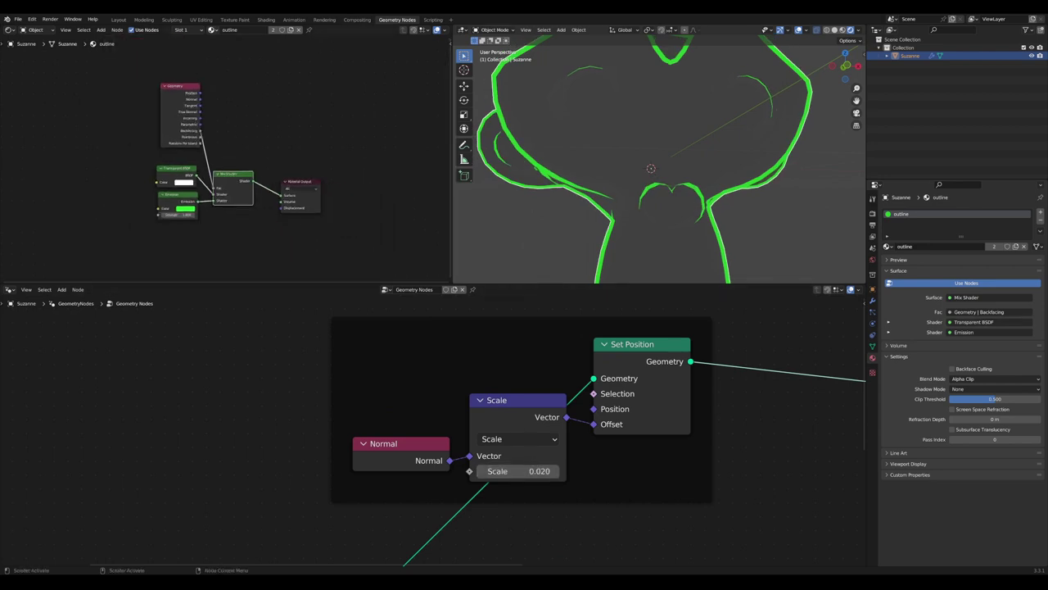
left_click(225, 58)
scroll(269, 159, "down", 3)
scroll(548, 186, "down", 3)
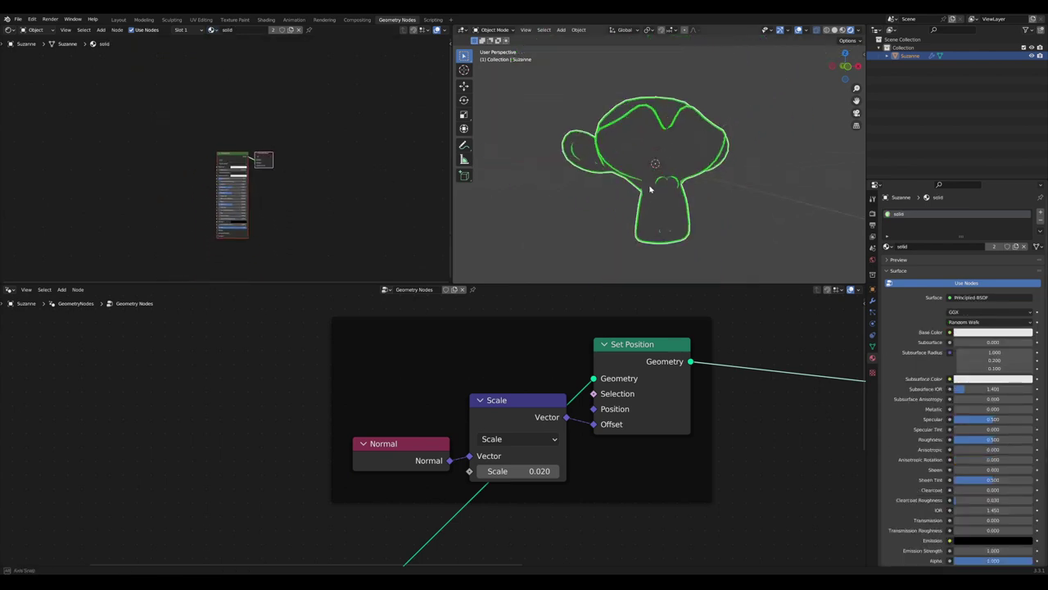
Add a Sun light, tilt it, and place it above and to the side of the monkey
key("shift+a")
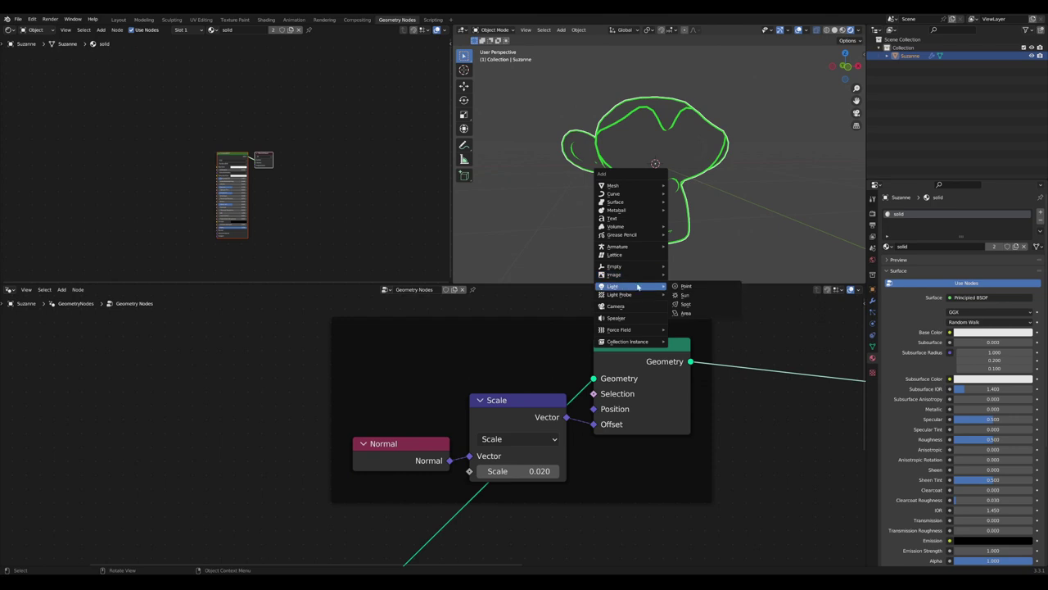
left_click(692, 295)
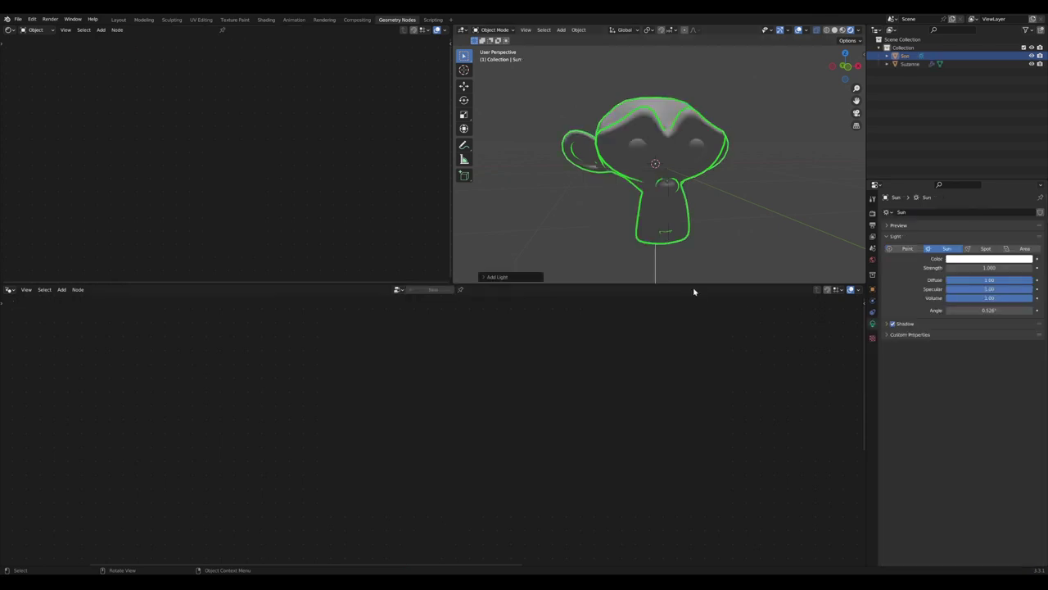
scroll(693, 260, "down", 2)
key("r")
left_click(711, 200)
key("g")
left_click(821, 136)
Rotate the sun again to light the monkey's face and set its strength to 1.940
middle_click_drag(821, 136, 795, 164)
key("r")
left_click(788, 171)
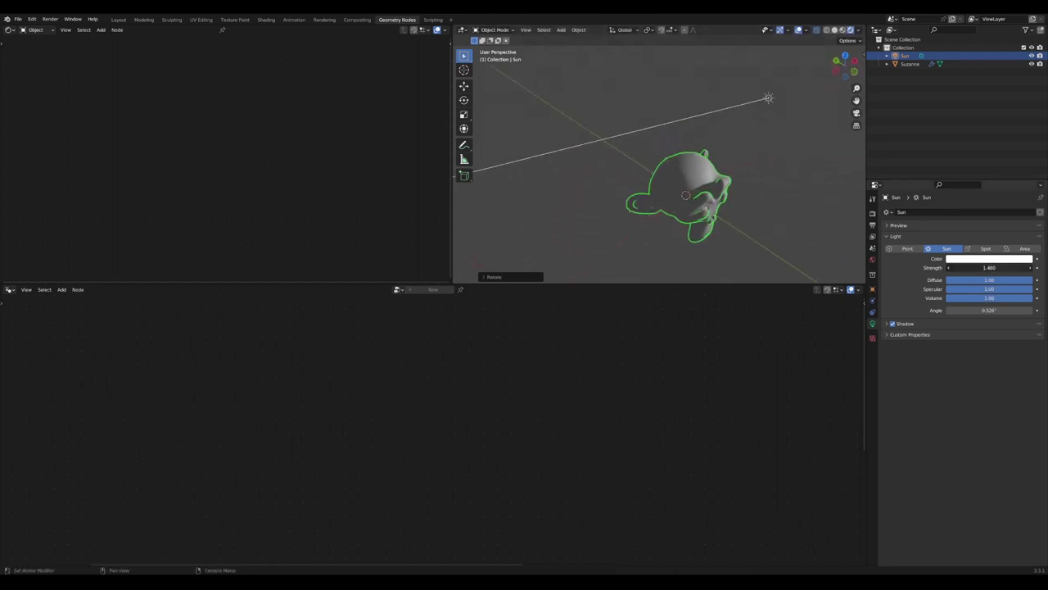
middle_click_drag(807, 168, 780, 123)
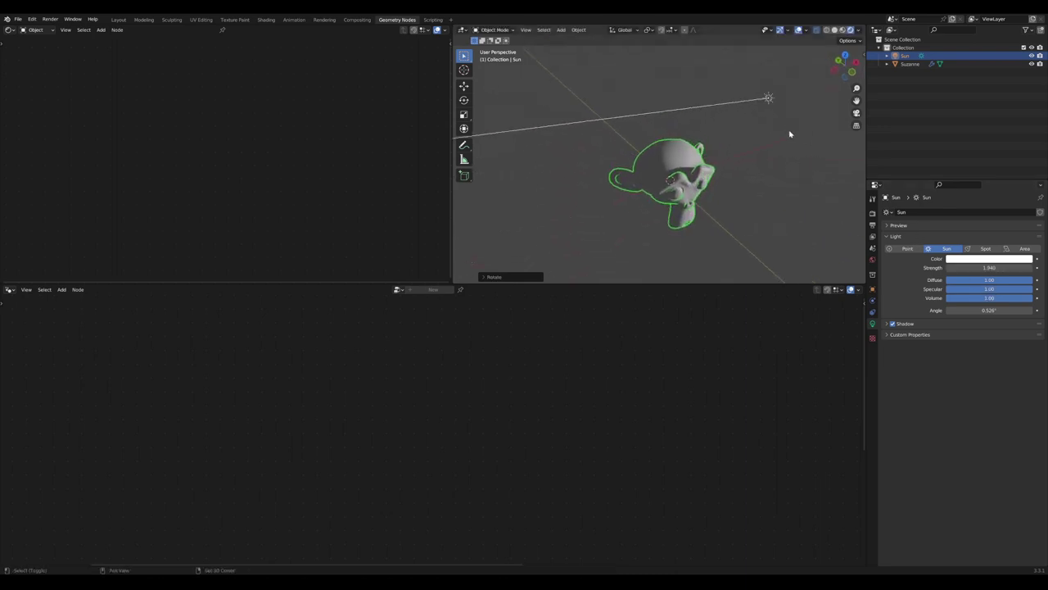
Duplicate the sun in place and rotate the copy to light the monkey from another direction
key("shift+d")
key("r")
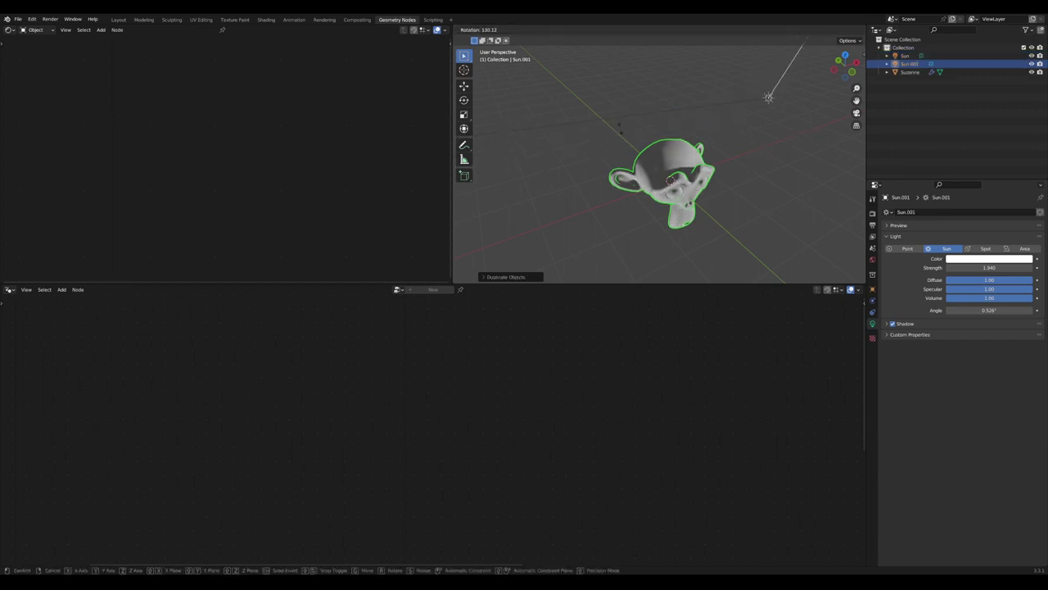
left_click(751, 108)
middle_click_drag(751, 108, 714, 79)
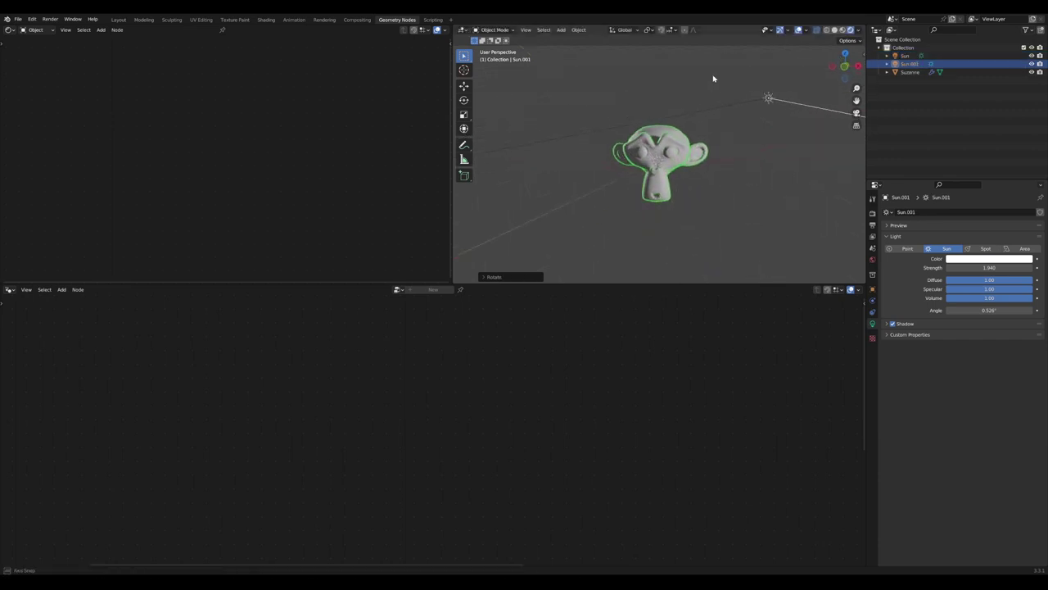
middle_click_drag(791, 138, 710, 148)
scroll(709, 149, "up", 2)
scroll(710, 148, "up", 3)
scroll(709, 148, "down", 3)
Select the monkey and spread its solid material's Principled BSDF and Material Output nodes apart
left_click(701, 187)
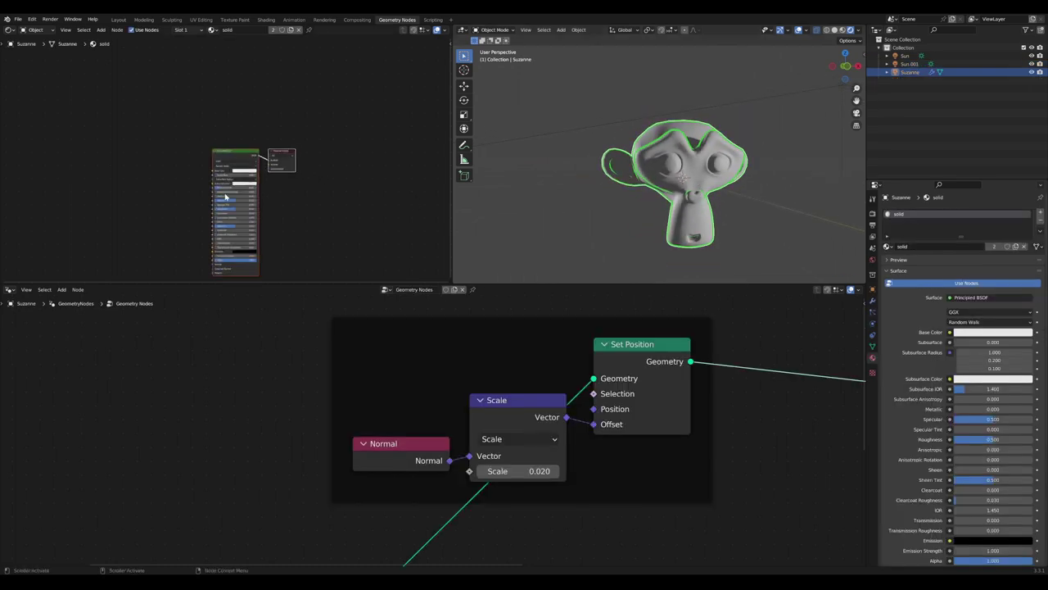
scroll(227, 195, "up", 2)
left_click_drag(326, 146, 365, 143)
left_click_drag(246, 146, 149, 139)
scroll(155, 140, "up", 2)
middle_click_drag(196, 151, 282, 154)
left_click_drag(242, 141, 181, 138)
scroll(197, 148, "up", 1)
middle_click_drag(241, 161, 274, 157)
Insert a Shader to RGB node between the Principled BSDF and Material Output
key("Tab")
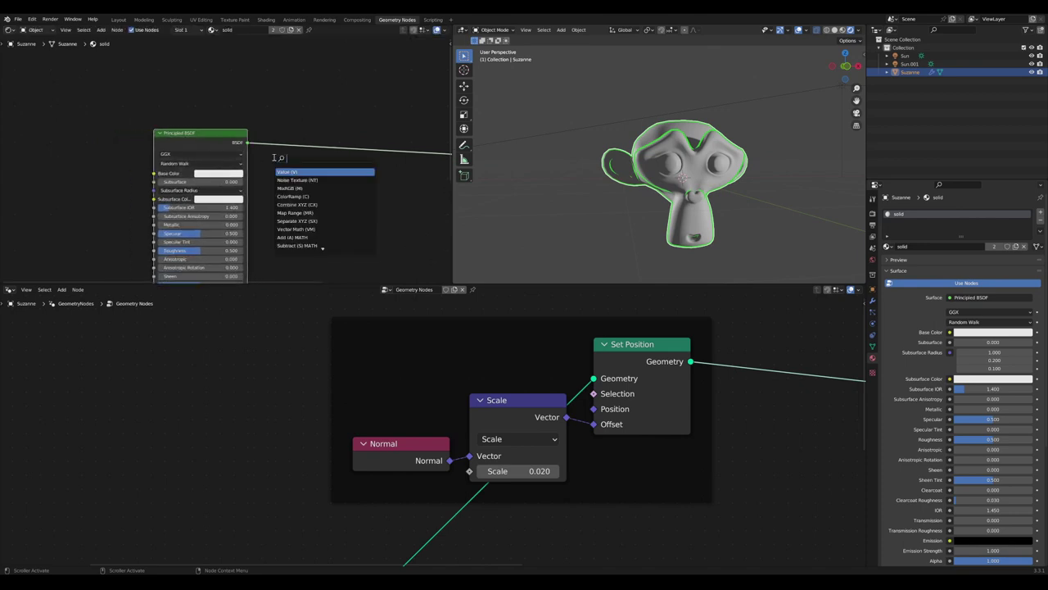
left_click(292, 172)
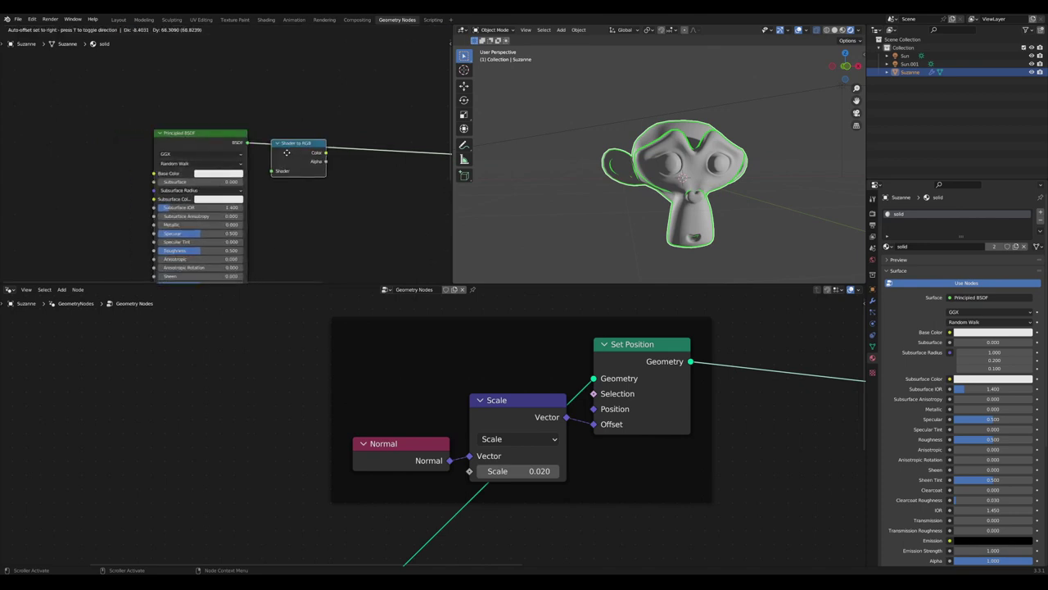
left_click(296, 150)
scroll(649, 197, "up", 6)
scroll(649, 198, "down", 3)
left_click_drag(301, 142, 280, 136)
scroll(283, 138, "down", 3)
middle_click_drag(315, 184, 289, 150)
scroll(292, 150, "down", 1)
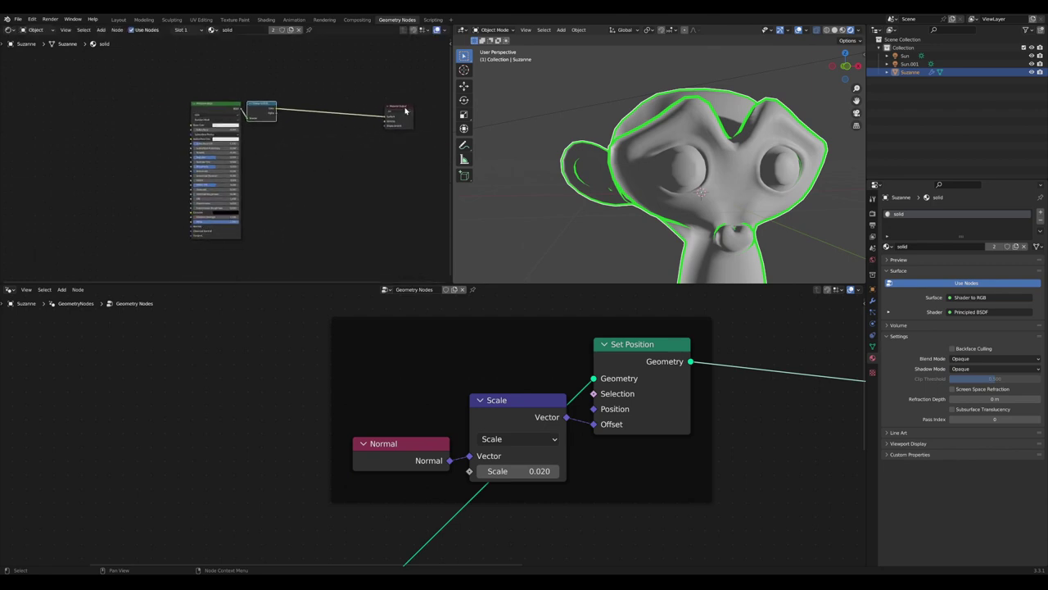
Move Material Output and the Principled BSDF farther apart to leave room for more nodes
left_click_drag(406, 110, 425, 182)
left_click_drag(185, 109, 128, 92)
scroll(687, 175, "up", 1)
scroll(705, 214, "down", 1)
scroll(707, 217, "up", 2)
scroll(235, 117, "up", 3)
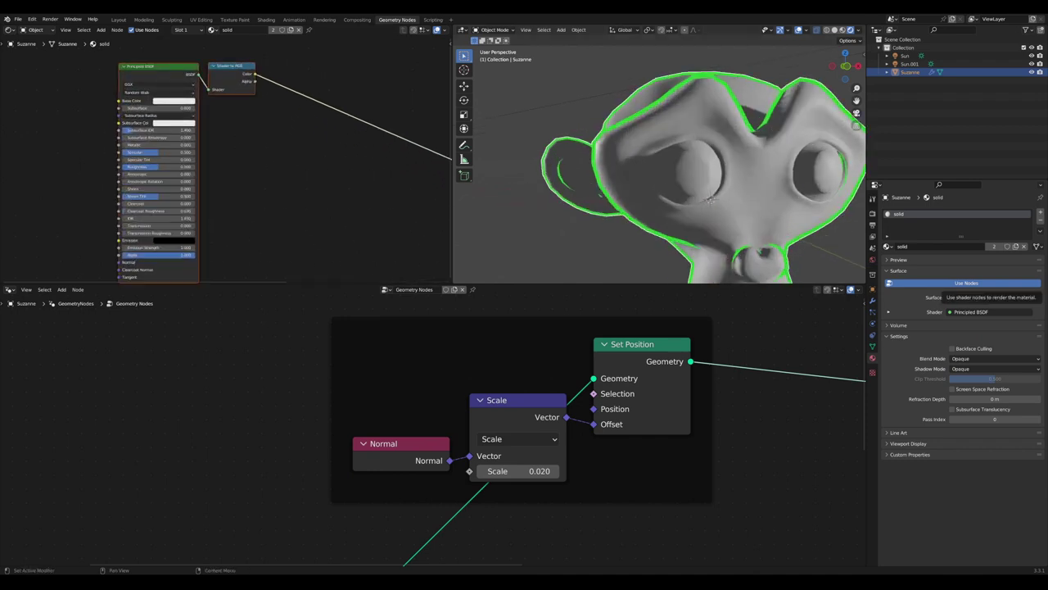
scroll(639, 369, "down", 1)
middle_click_drag(651, 355, 596, 386)
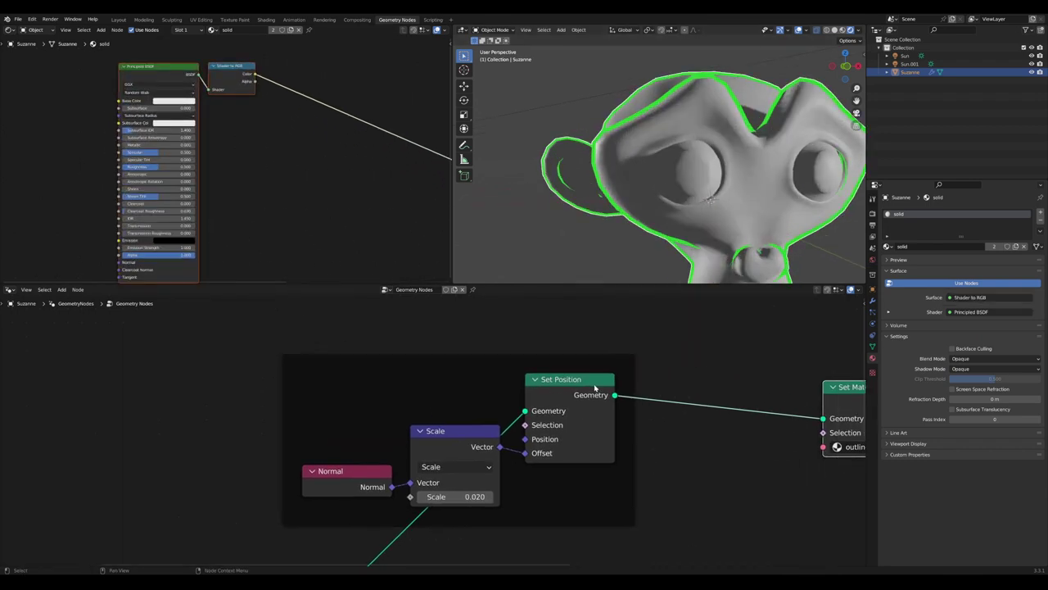
scroll(760, 421, "down", 1)
scroll(778, 416, "down", 1)
middle_click_drag(795, 411, 654, 387)
left_click(404, 348)
scroll(313, 156, "down", 3)
scroll(287, 159, "up", 3)
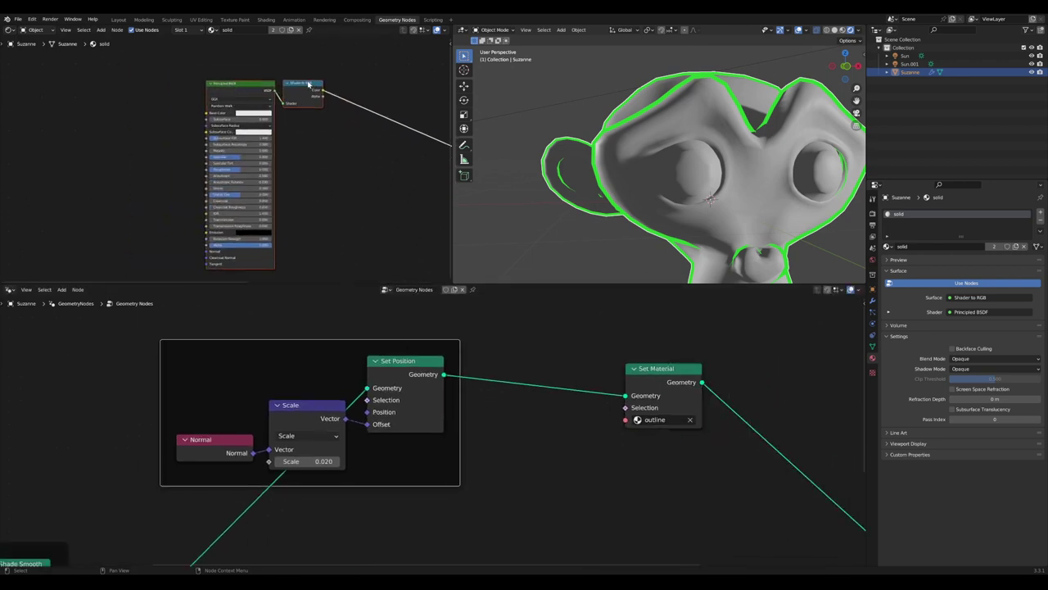
Maximize the shader editor and add a Noise Texture node below the Principled BSDF and Shader to RGB
scroll(317, 185, "up", 1)
scroll(318, 197, "down", 5)
middle_click_drag(319, 216, 264, 182)
scroll(290, 179, "up", 2)
scroll(288, 188, "down", 2)
scroll(264, 183, "up", 2)
key("ctrl+space")
scroll(498, 367, "down", 1)
scroll(498, 367, "up", 1)
key("Tab")
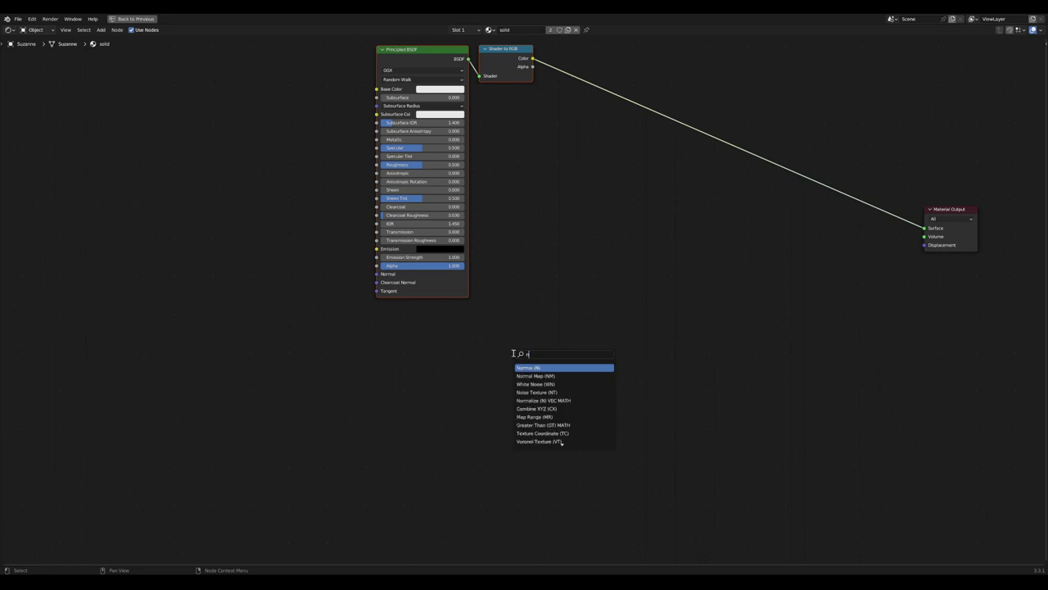
key("Return")
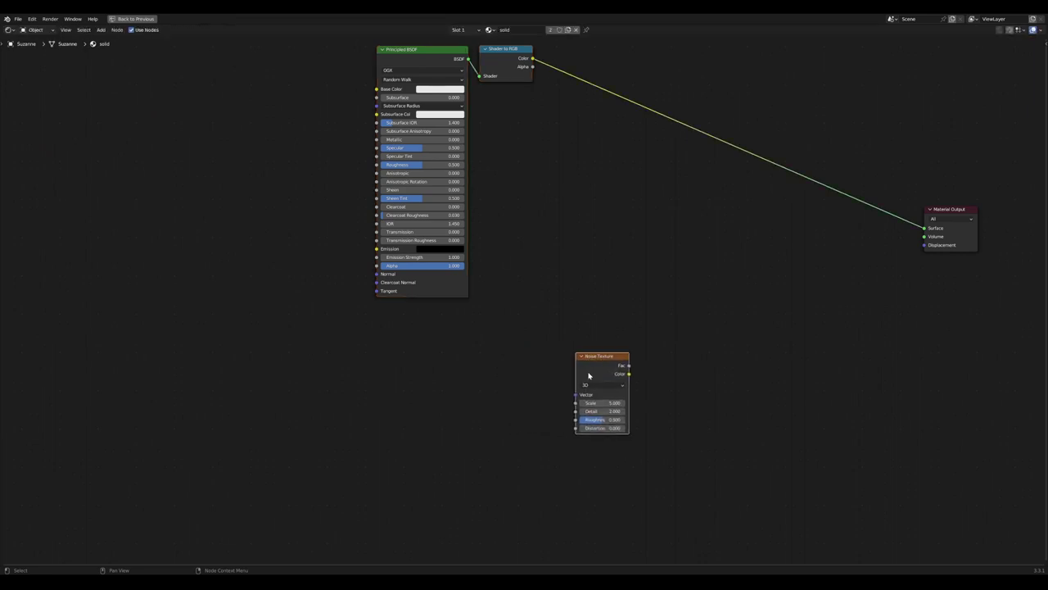
left_click(590, 375)
Add a Texture Coordinate node beside the Noise Texture, ahead of its inputs
scroll(516, 393, "up", 2)
key("shift+a")
type("tc")
key("Return")
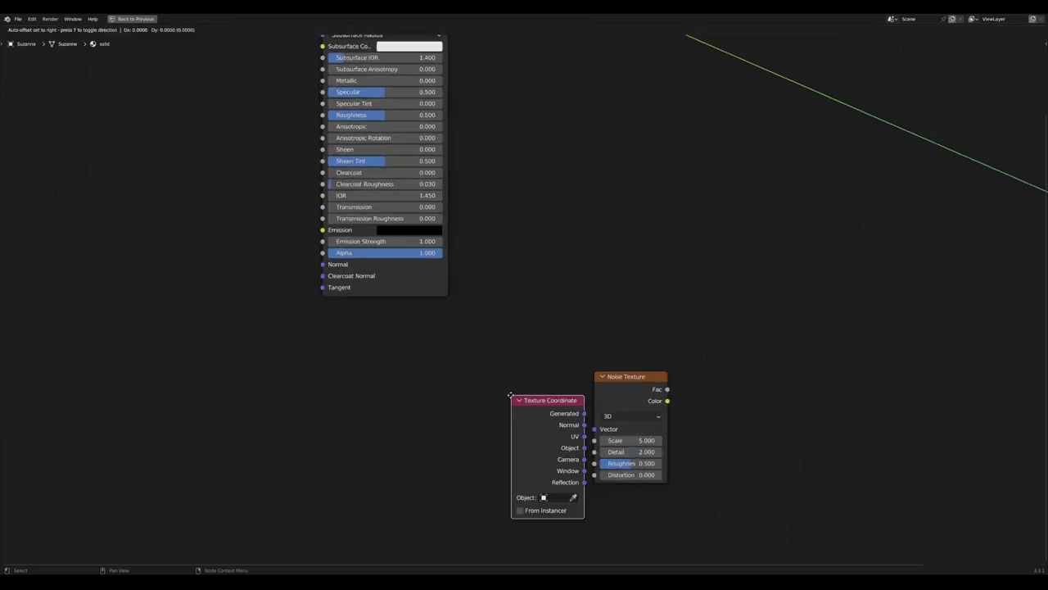
left_click(477, 376)
Connect Texture Coordinate's Window output to the Noise Texture's Vector and restore the multi-editor layout
scroll(578, 547, "up", 5)
middle_click_drag(578, 547, 525, 494)
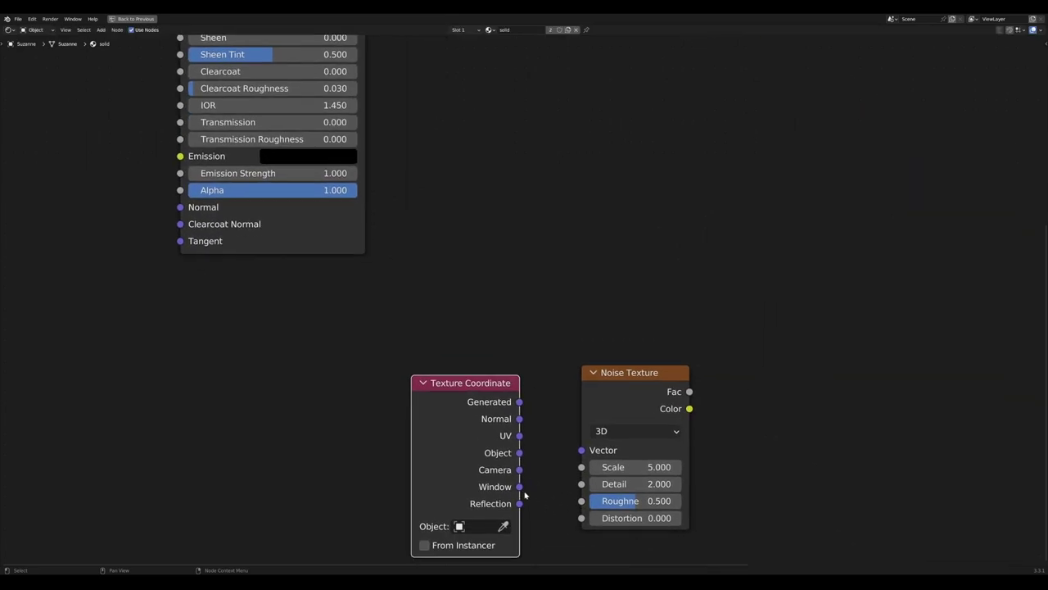
left_click_drag(638, 378, 589, 396)
scroll(587, 397, "down", 3)
key("ctrl+space")
scroll(558, 385, "down", 4)
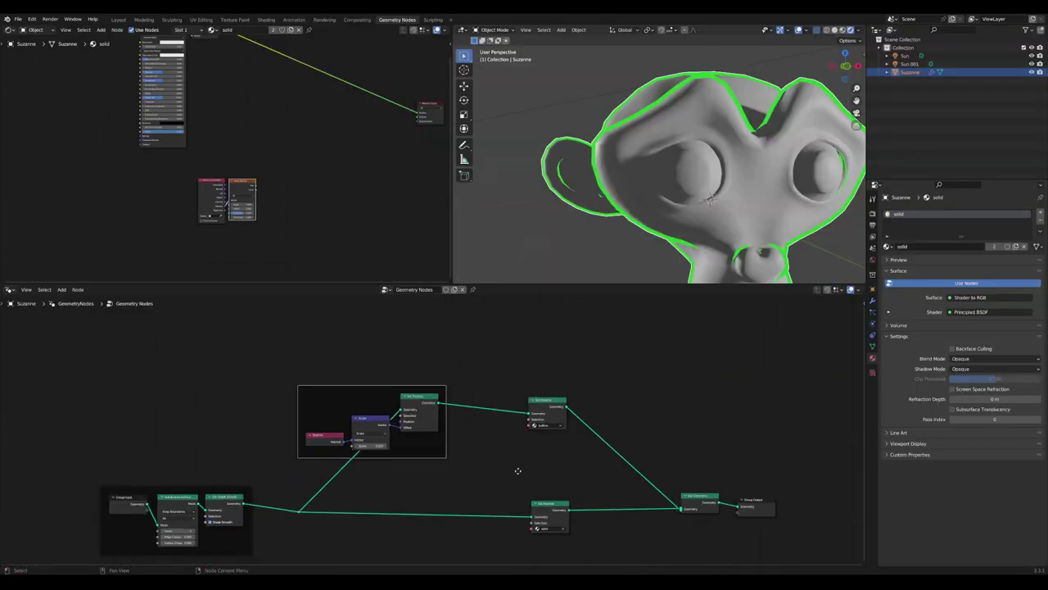
Preview the Noise Texture on the monkey by connecting its Fac output to Material Output's Surface
scroll(261, 207, "up", 3)
left_click(261, 207, "ctrl+shift")
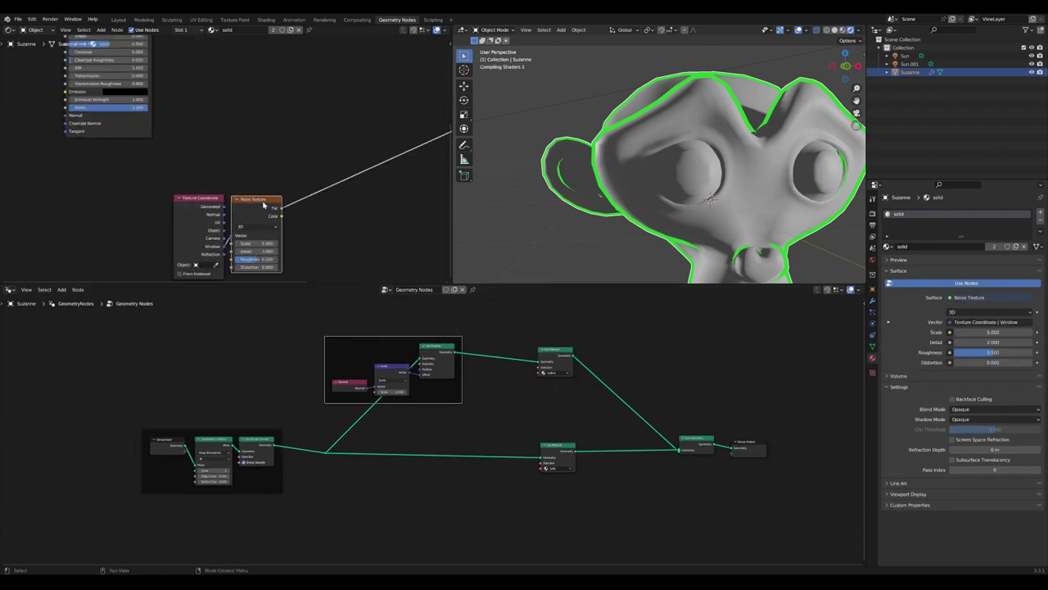
scroll(670, 207, "down", 1)
scroll(668, 203, "up", 5)
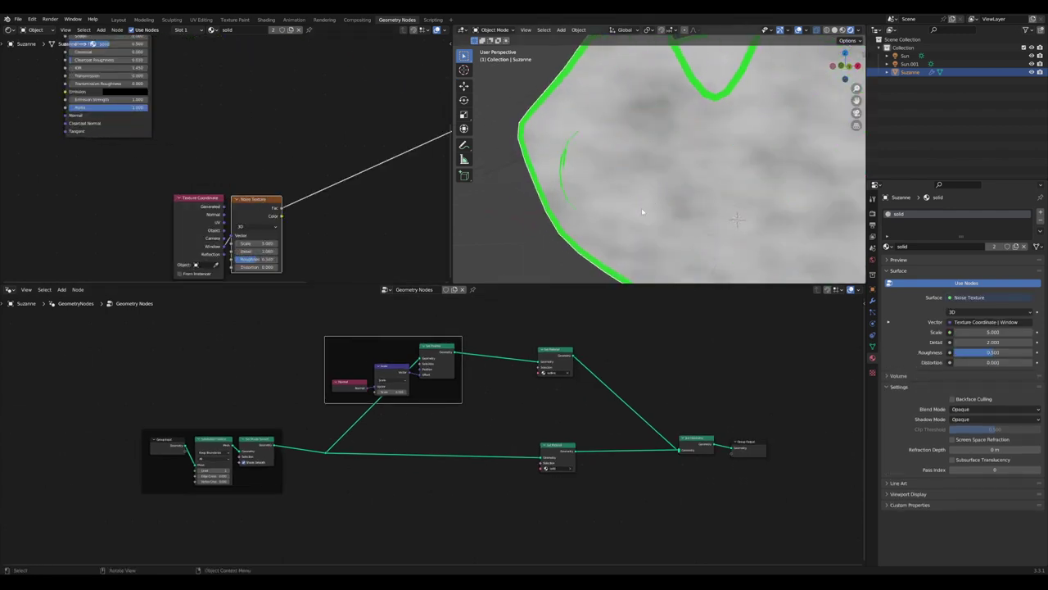
Enlarge the shader editor and viewport, and inspect the window-mapped noise on the monkey from several distances
left_click_drag(644, 285, 642, 416)
scroll(778, 203, "down", 6)
middle_click_drag(778, 203, 694, 246)
scroll(711, 231, "up", 5)
scroll(217, 349, "up", 1)
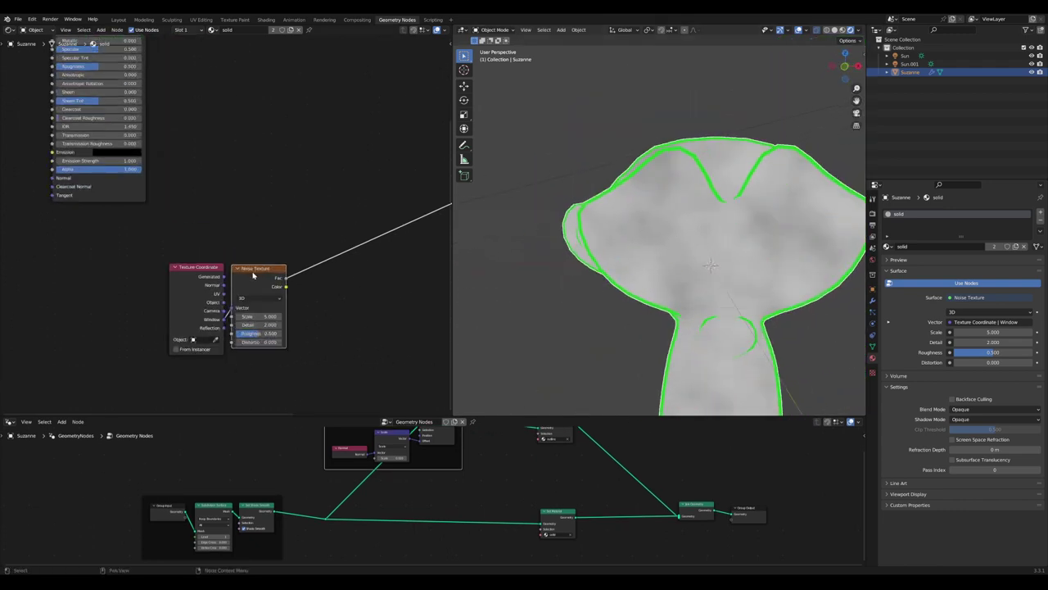
scroll(309, 286, "down", 2)
scroll(563, 282, "down", 4)
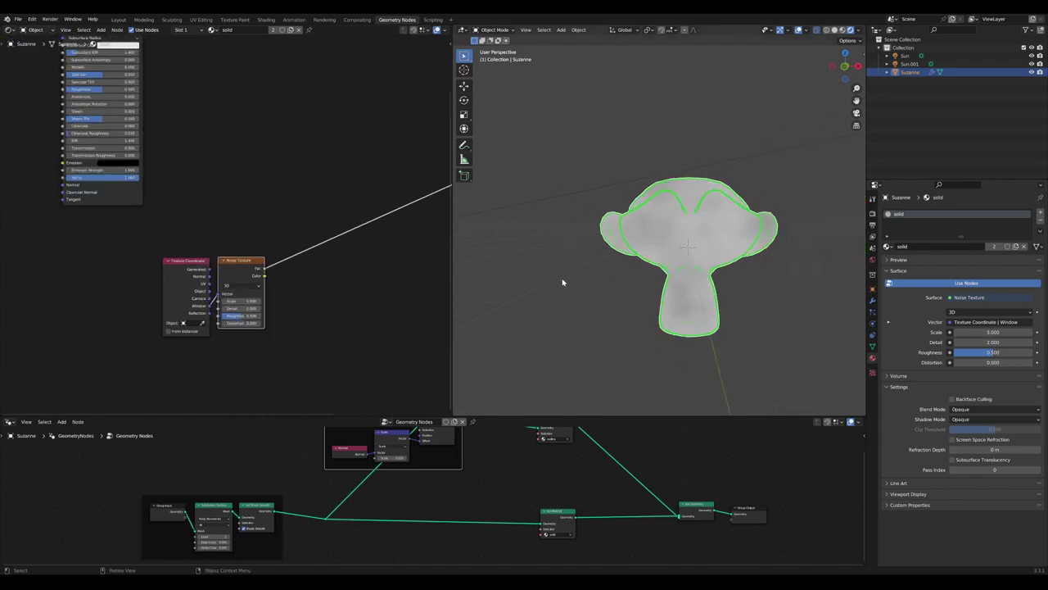
left_click_drag(560, 417, 594, 412)
scroll(316, 270, "up", 5)
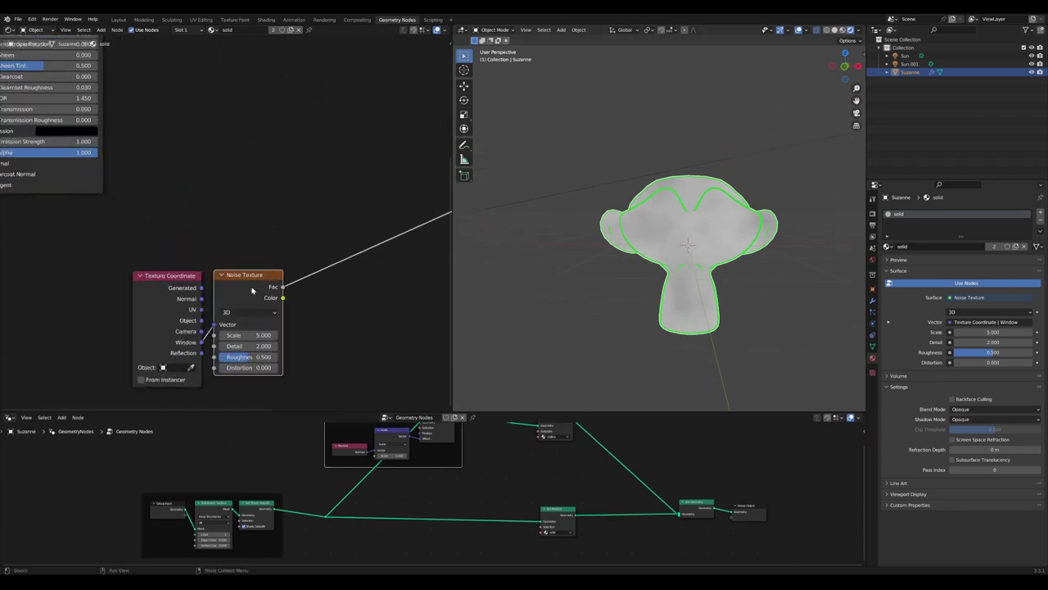
Move the Noise Texture and Texture Coordinate nodes apart to open a gap between them
left_click_drag(248, 287, 296, 286)
left_click_drag(175, 282, 121, 275)
scroll(211, 330, "up", 1)
scroll(361, 314, "up", 2)
middle_click_drag(213, 330, 211, 244)
scroll(264, 283, "up", 2)
scroll(327, 307, "up", 2)
scroll(274, 303, "up", 1)
scroll(212, 244, "down", 1)
Insert a Vector Math node set to Multiply between Texture Coordinate's Window output and the Noise Texture
key("Tab")
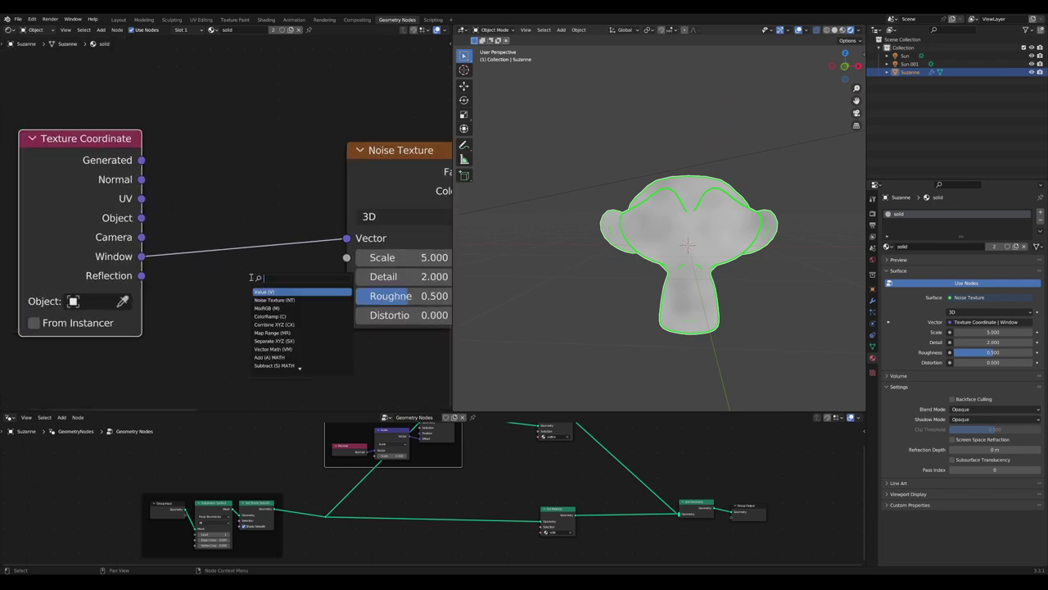
type("ve")
key("Return")
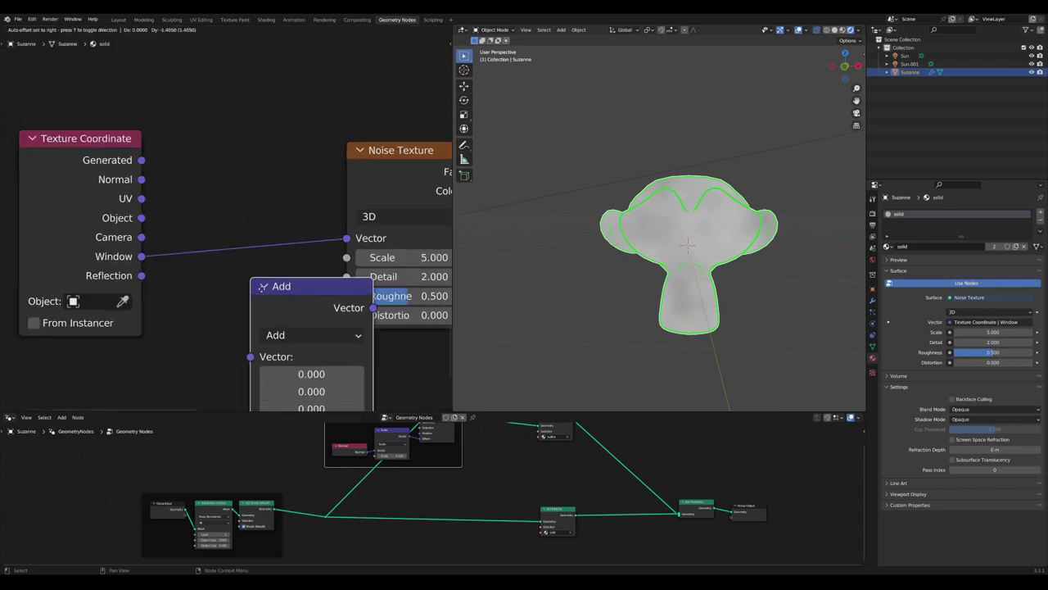
left_click(236, 272)
left_click(271, 271)
left_click(253, 331)
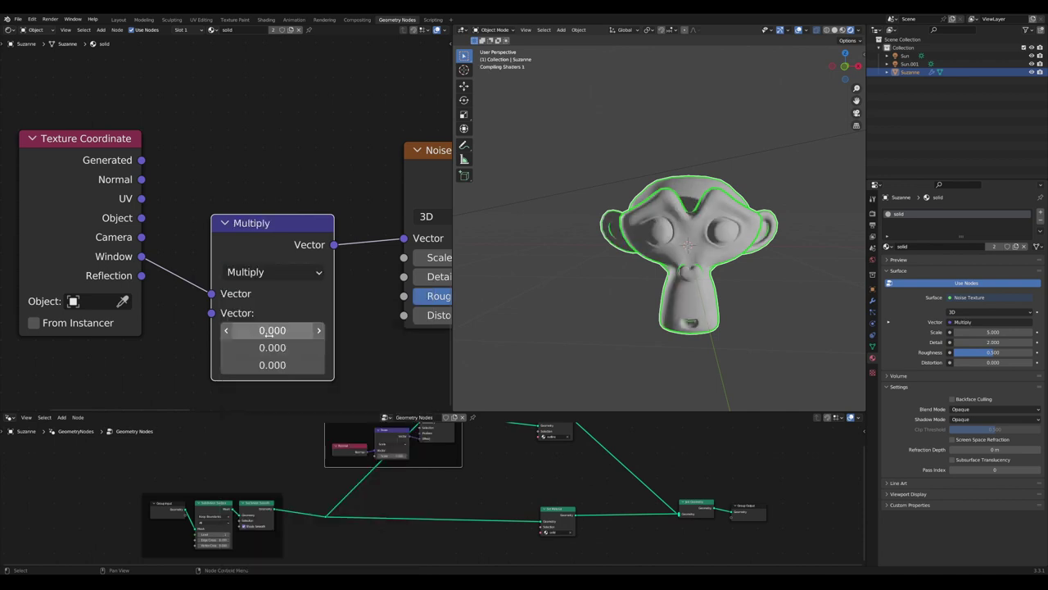
Set the Multiply node's X and Y factors to 1
left_click_drag(270, 331, 271, 348)
type("1")
key("Return")
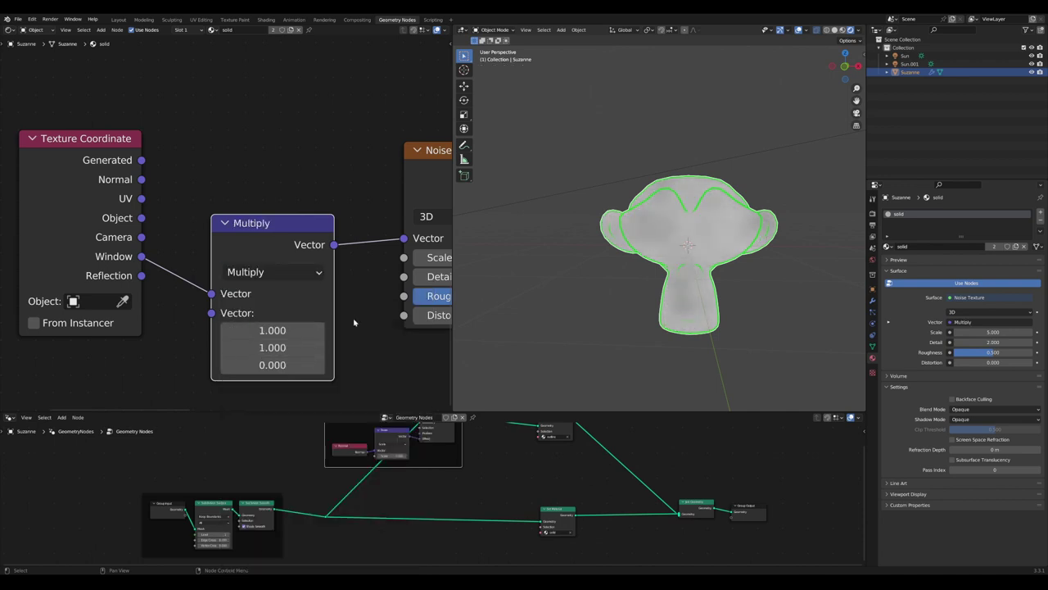
Remove the Multiply node while keeping the Window coordinates connected to the Noise Texture's Vector
middle_click_drag(359, 327, 335, 282)
scroll(336, 282, "up", 1)
left_click_drag(244, 281, 148, 280)
key("Escape")
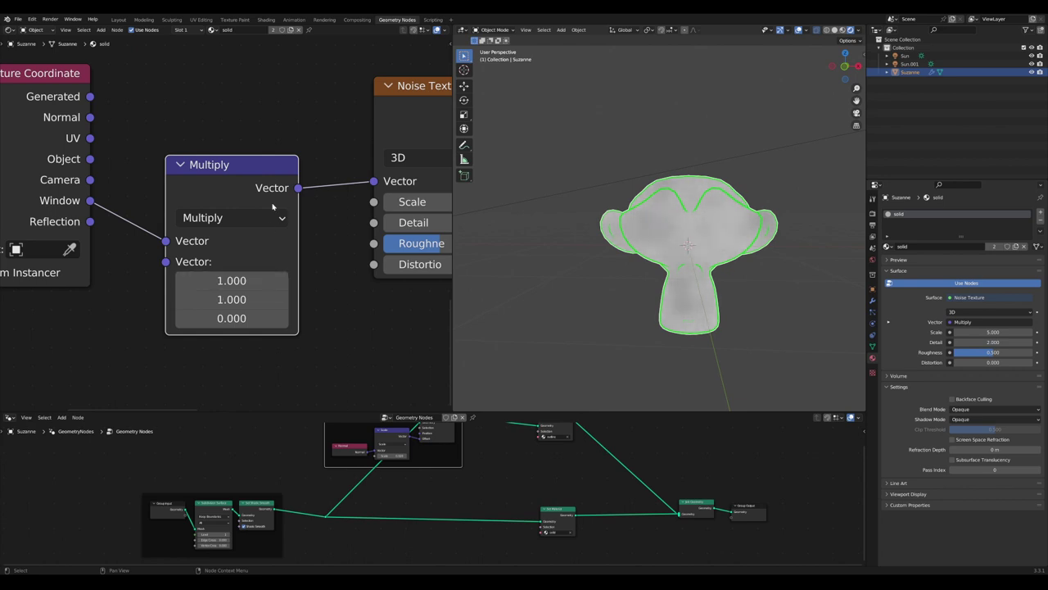
scroll(257, 177, "down", 4)
middle_click_drag(257, 178, 249, 179)
key("ctrl+x")
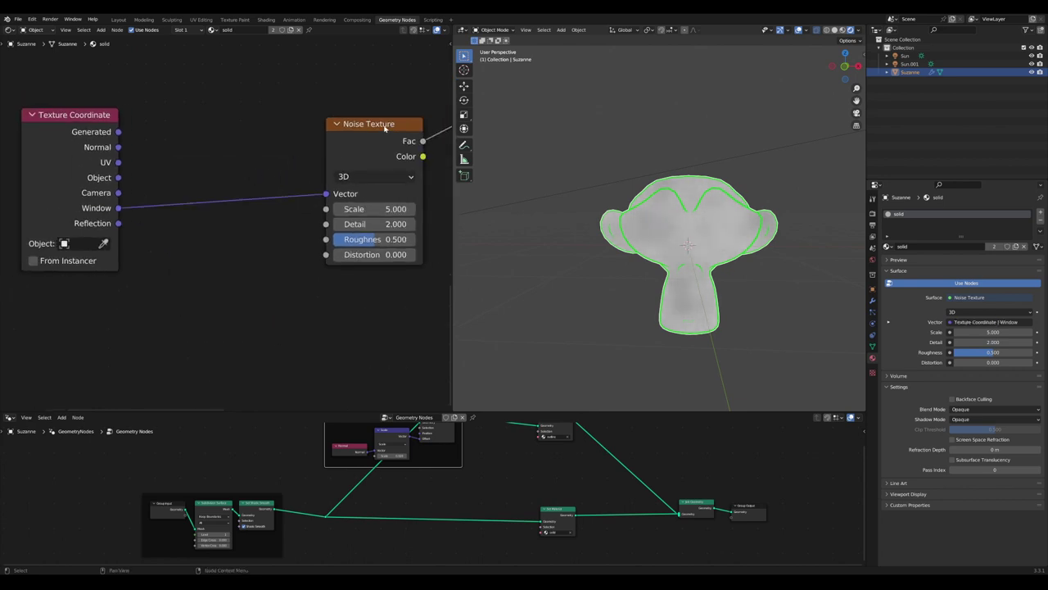
Move the Noise Texture node close beside the Texture Coordinate node
left_click_drag(368, 123, 210, 128)
middle_click_drag(573, 262, 570, 287)
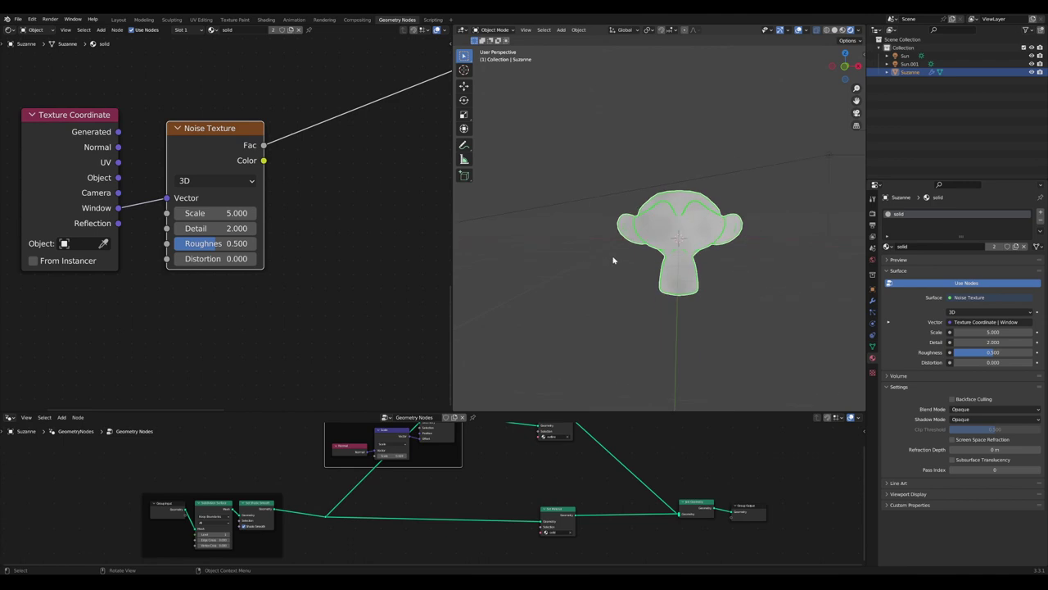
scroll(581, 275, "up", 3)
mouse_move(606, 264)
middle_mouse_down()
mouse_move(590, 262)
mouse_move(619, 264)
middle_mouse_up()
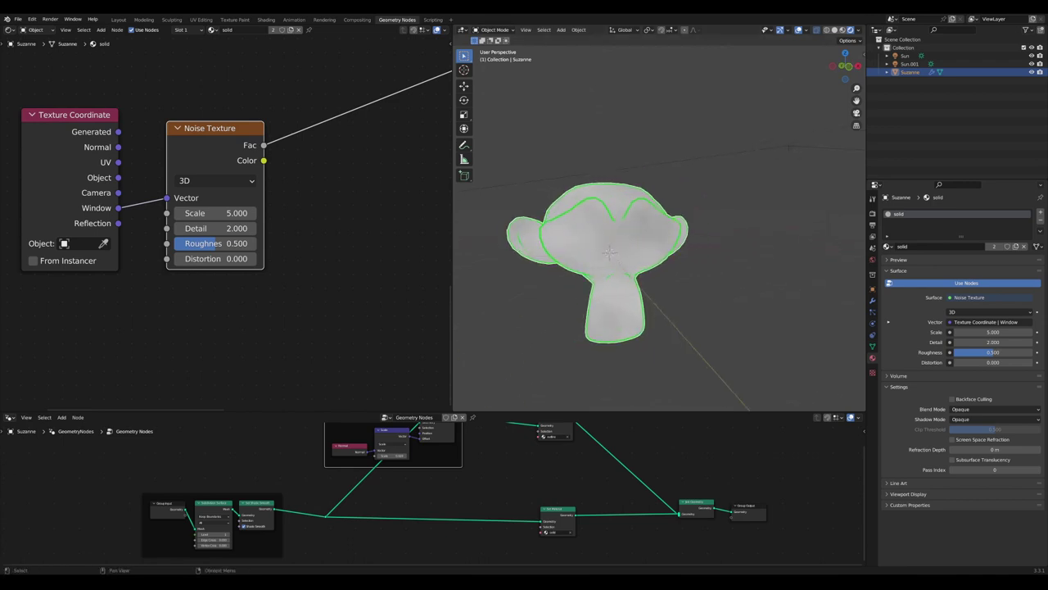
middle_click_drag(620, 253, 697, 247)
scroll(696, 247, "down", 2)
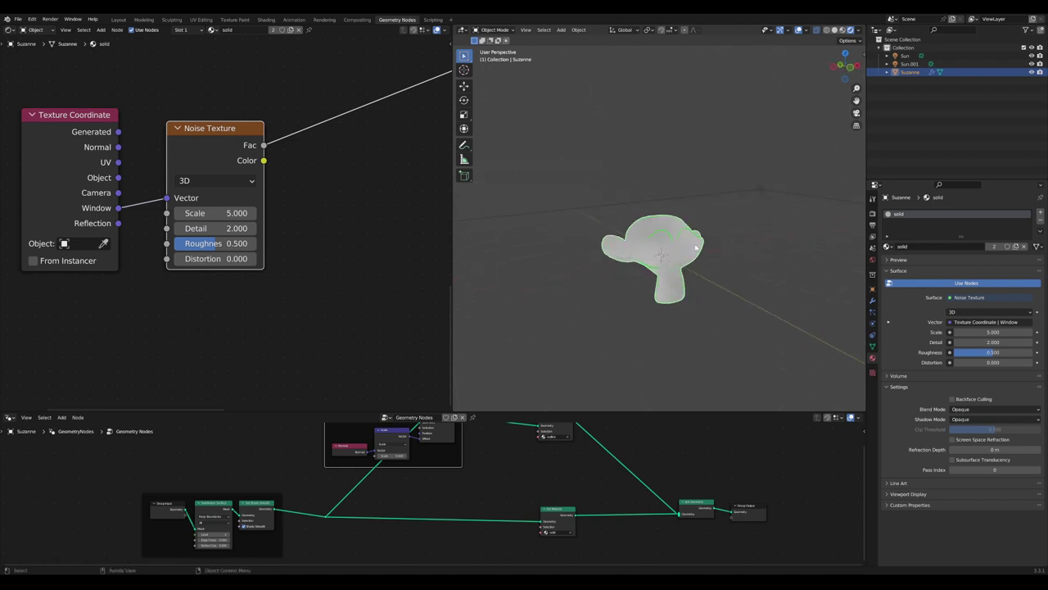
scroll(696, 247, "up", 3)
Add a camera, look through it and move it so its frame contains the whole monkey
key("shift+a")
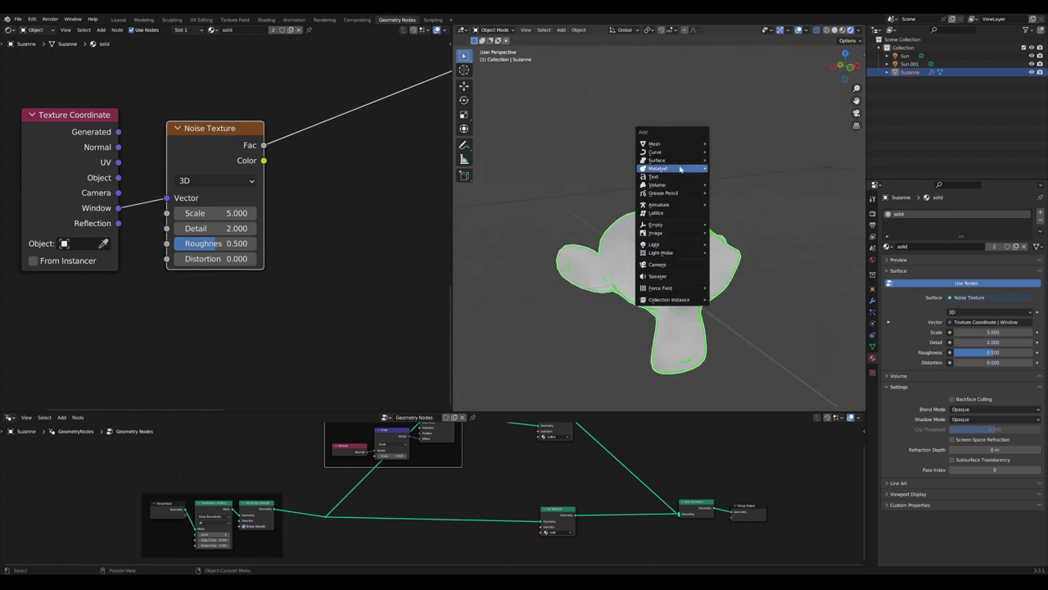
left_click(660, 265)
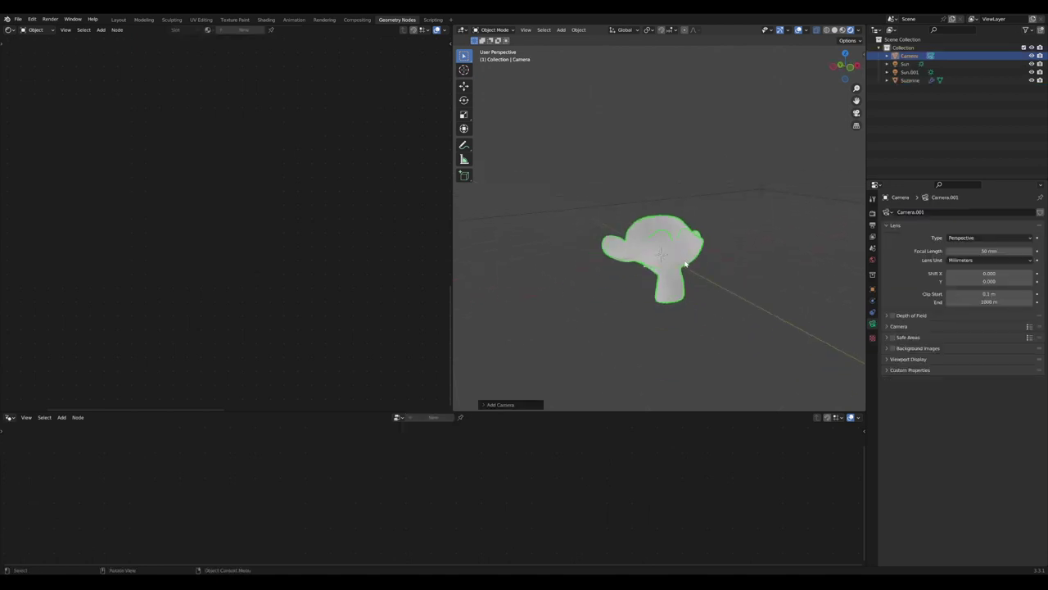
key("KP_0")
key("g")
left_click(678, 269)
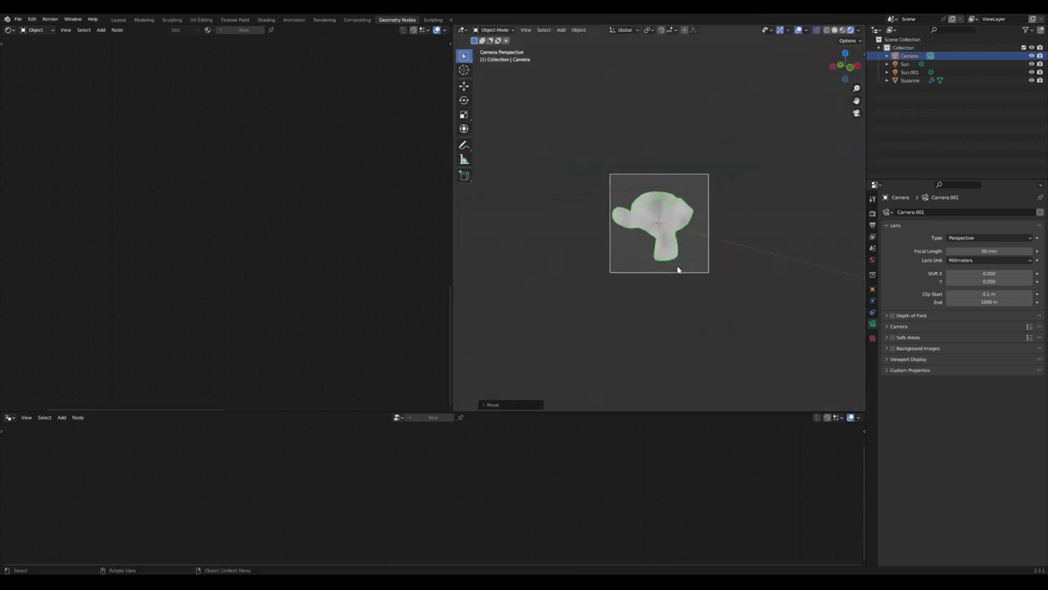
scroll(678, 269, "up", 5)
scroll(678, 270, "down", 2)
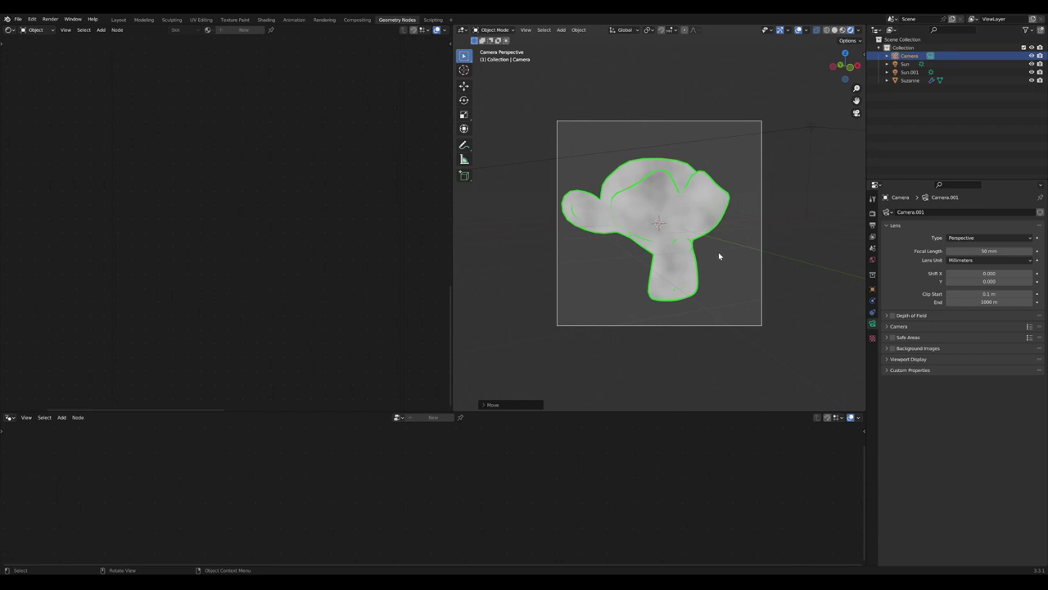
Rotate the camera slightly about the global Z axis to adjust the monkey's framing
key("r")
key("z")
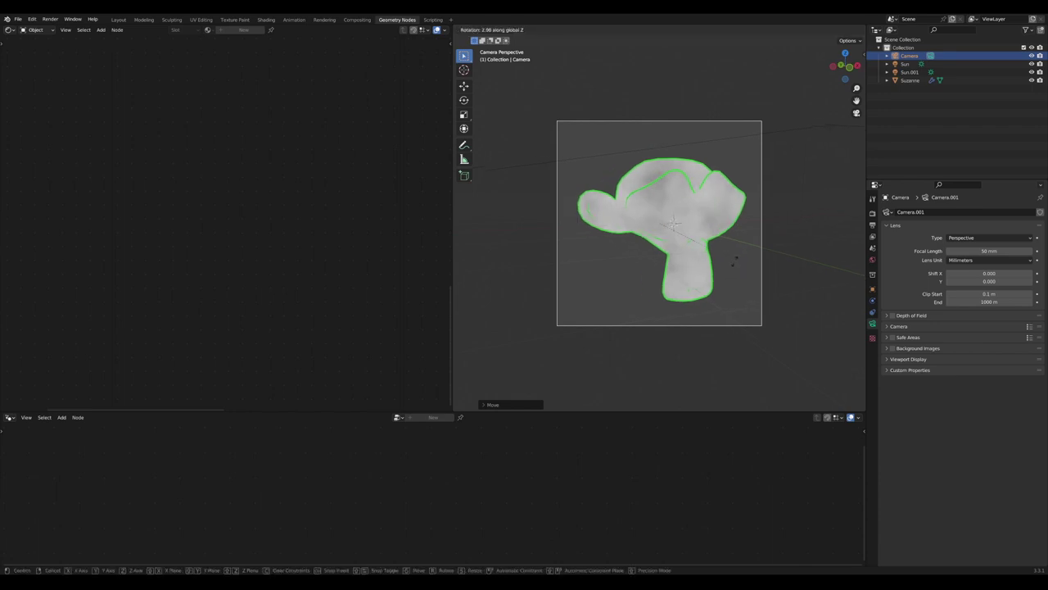
left_click(736, 260)
scroll(732, 265, "up", 2)
scroll(721, 276, "down", 4)
Select the monkey and raise its Noise Texture Scale to about 515.4 for fine grain
left_click(673, 239)
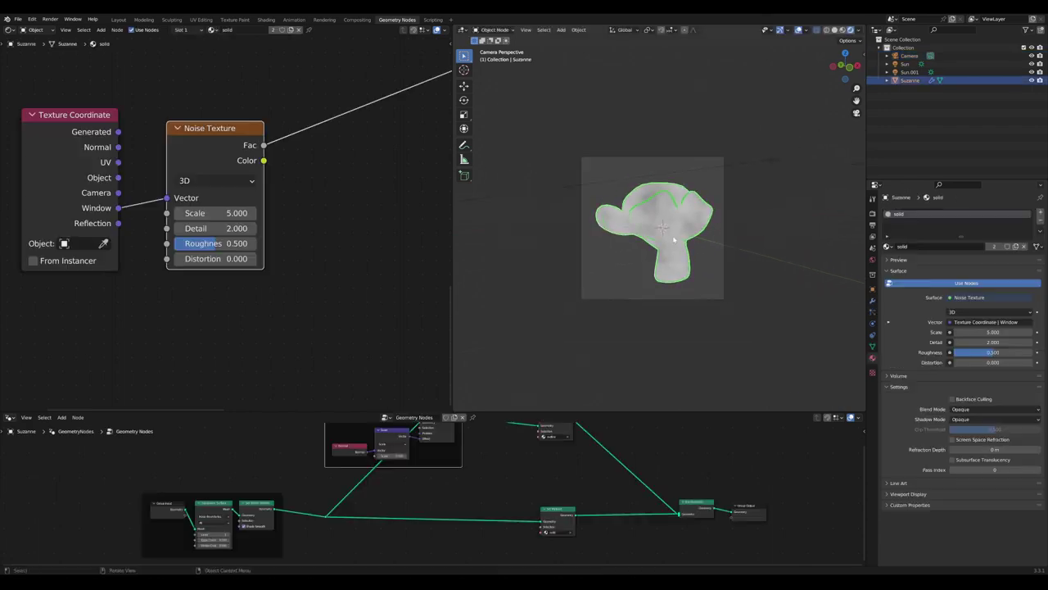
scroll(217, 215, "up", 2)
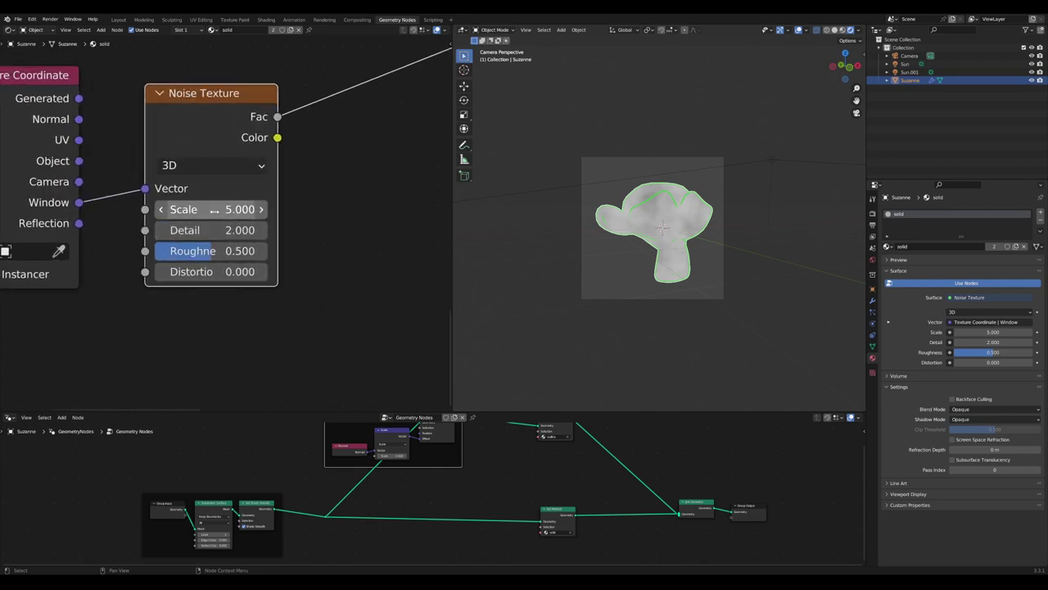
left_click_drag(213, 210, 271, 210)
scroll(653, 254, "up", 6)
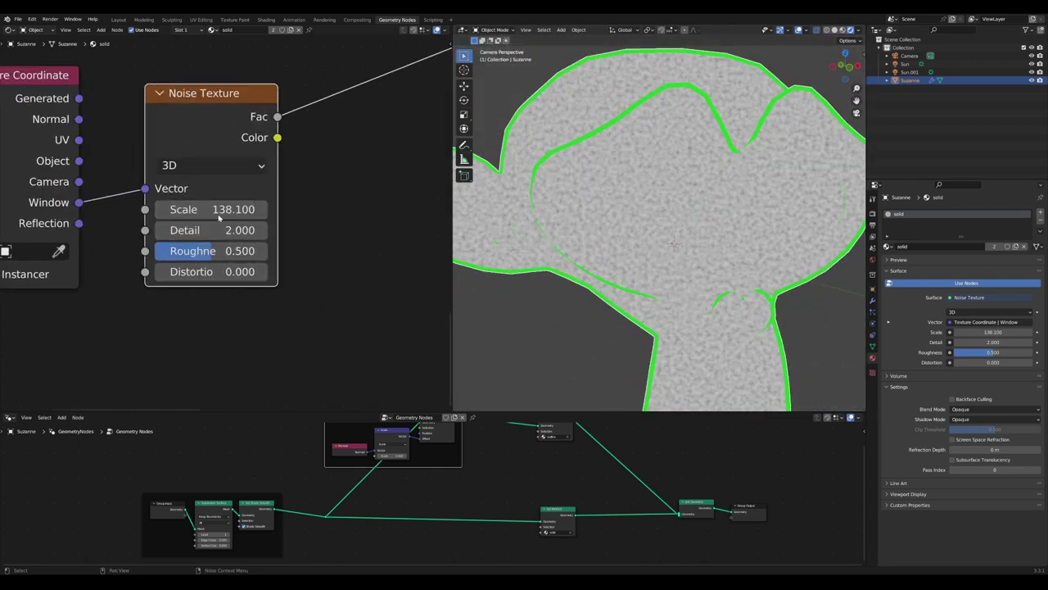
left_click_drag(195, 211, 299, 211)
scroll(195, 213, "down", 6)
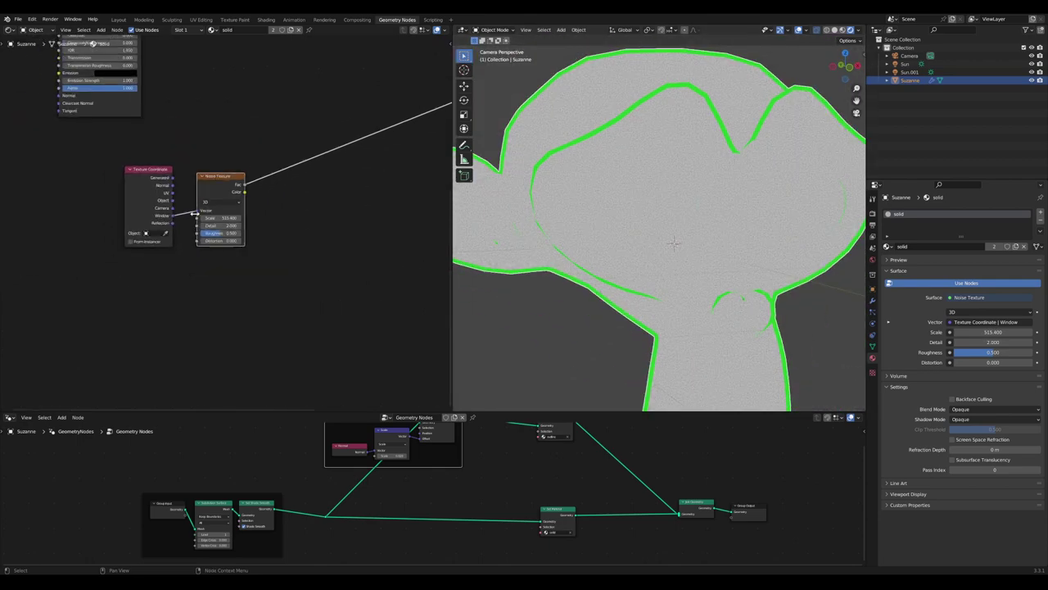
Lower the Shader to RGB node and arrange the Texture Coordinate and Noise Texture nodes close beneath the Principled BSDF
scroll(195, 213, "down", 8)
middle_click_drag(195, 213, 328, 332)
scroll(306, 311, "up", 3)
left_click_drag(328, 360, 263, 315)
scroll(315, 317, "up", 3)
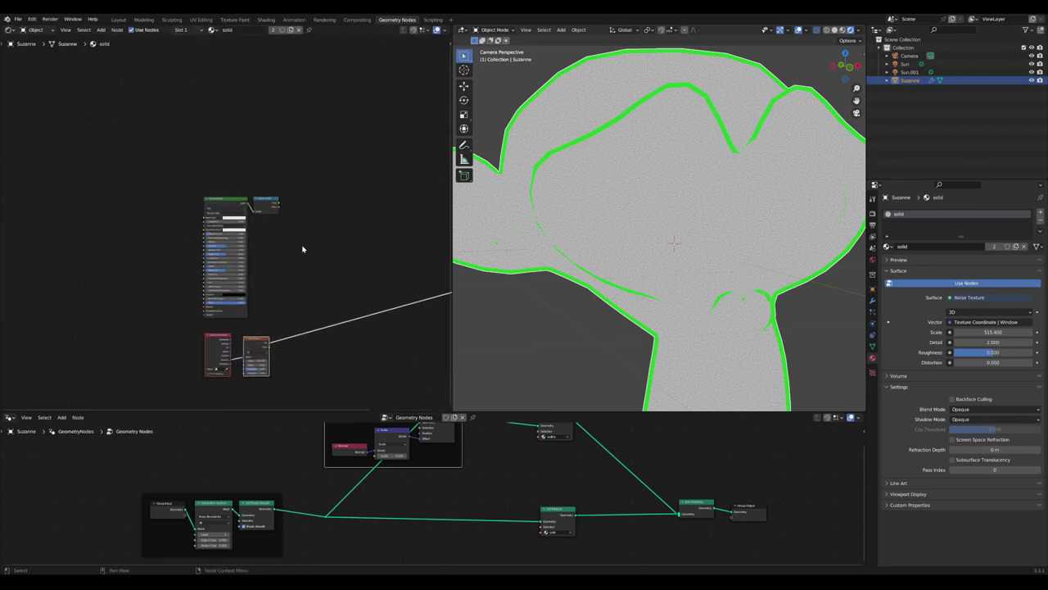
scroll(157, 262, "up", 5)
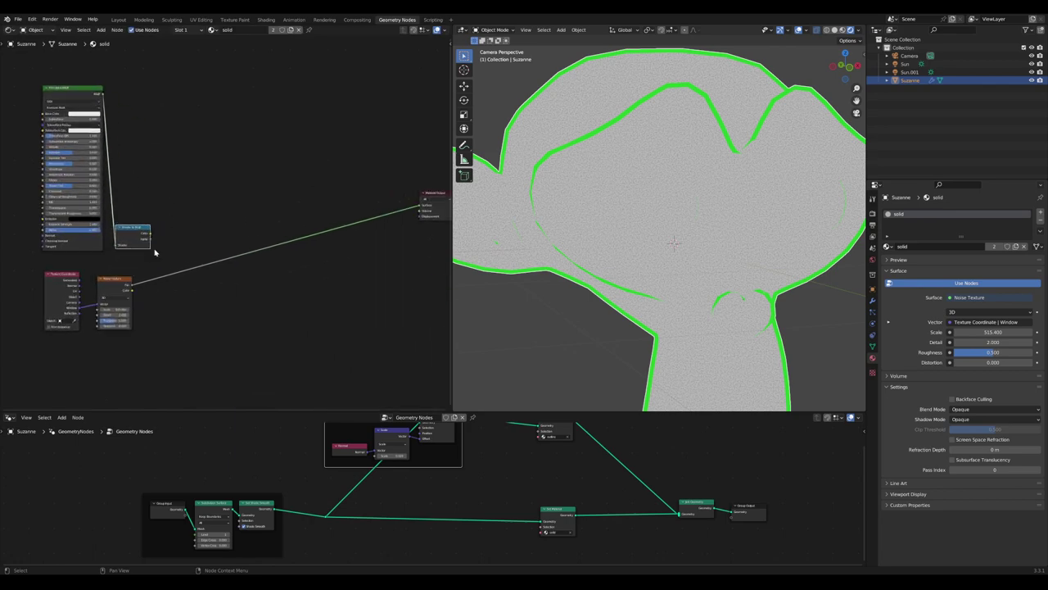
middle_click_drag(131, 301, 221, 255)
left_click_drag(182, 264, 203, 256)
left_click_drag(101, 259, 123, 252)
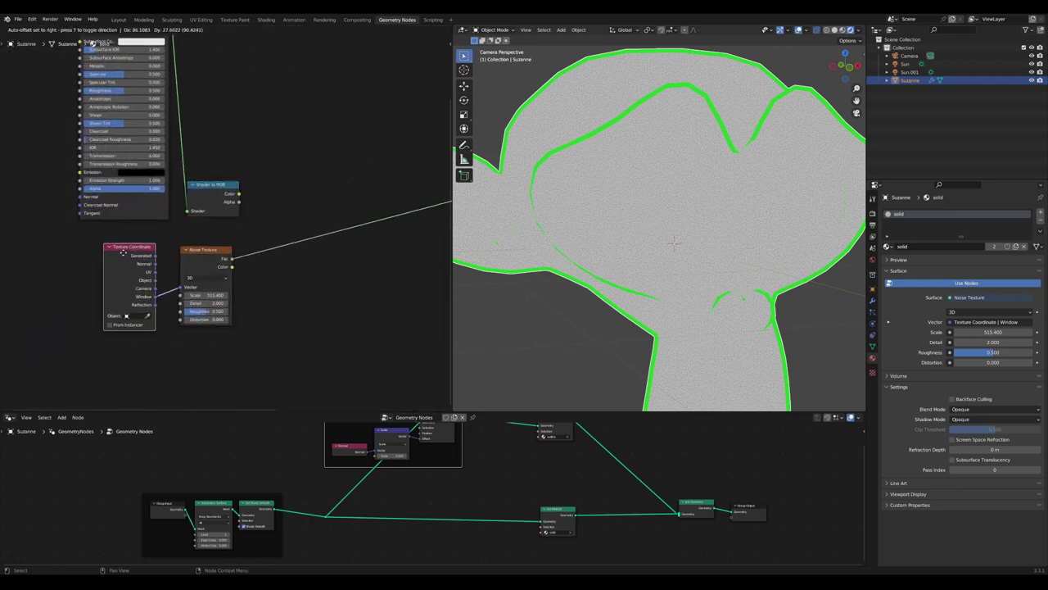
Insert a Greater Than math node before Material Output, with Shader to RGB's Color as Value and the noise Fac as Threshold
middle_click_drag(389, 268, 300, 283)
scroll(293, 279, "up", 1)
key("Tab")
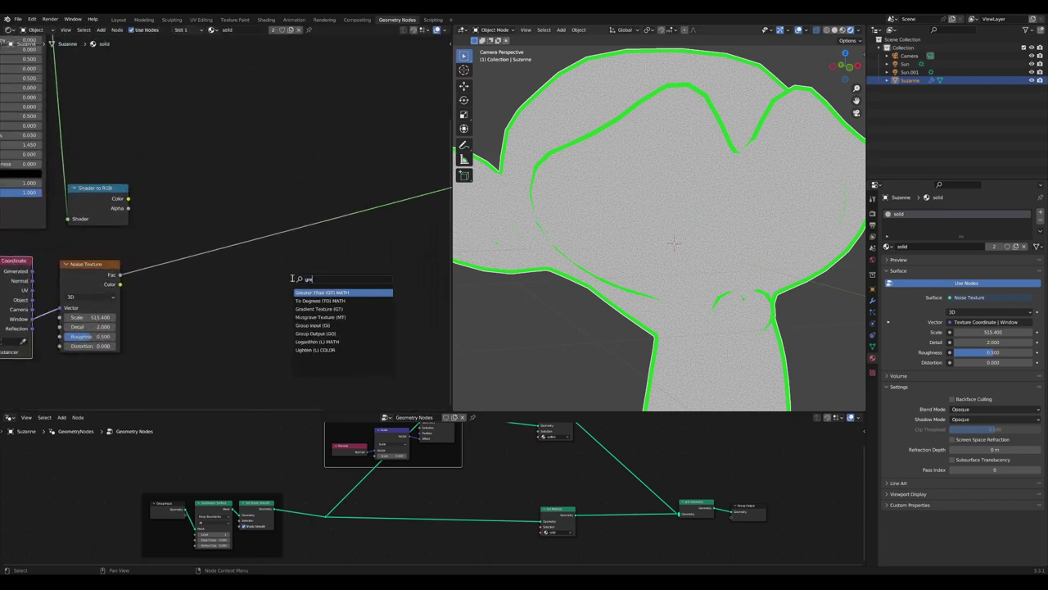
left_click(325, 293)
left_click(222, 220)
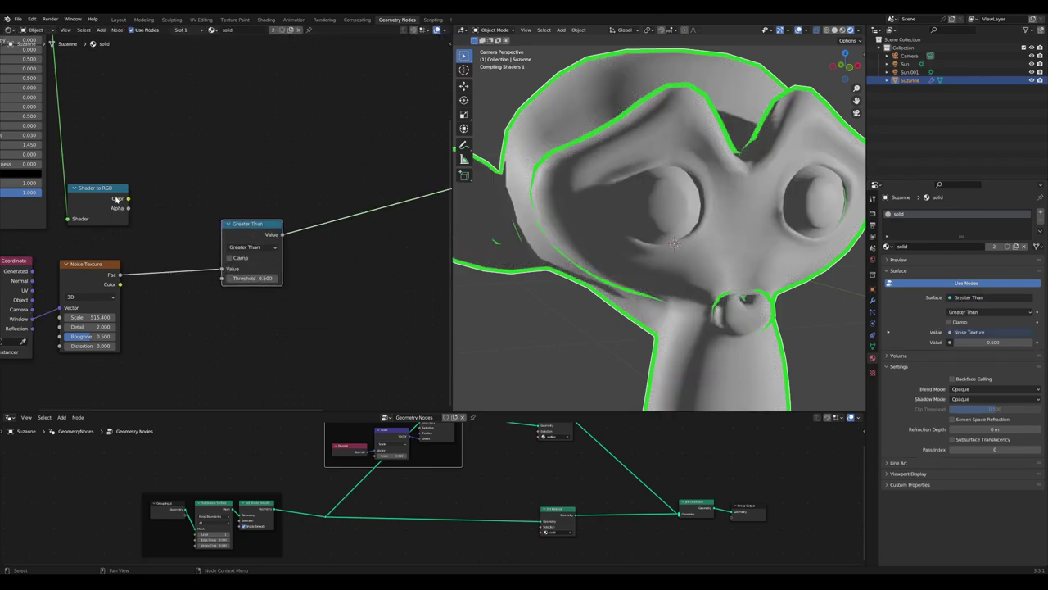
left_click_drag(227, 270, 221, 277)
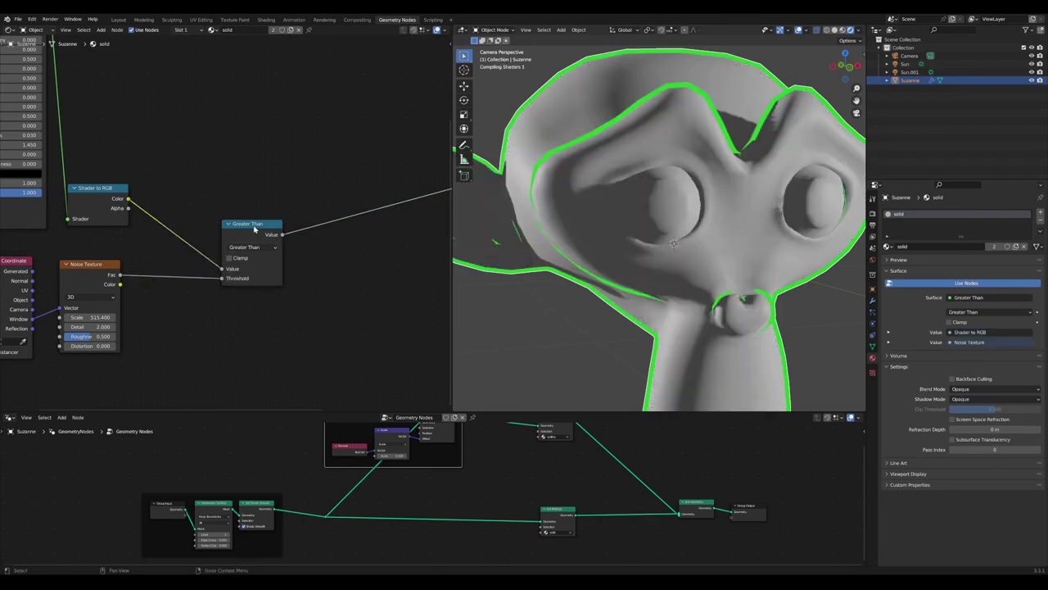
Move the Greater Than node away from the noise nodes to open a gap for another node
left_click_drag(258, 232, 304, 232)
scroll(292, 266, "down", 1)
middle_click_drag(290, 275, 217, 269)
scroll(219, 260, "up", 1)
left_click_drag(223, 222, 276, 206)
scroll(227, 242, "down", 2)
middle_click_drag(191, 263, 286, 269)
scroll(278, 270, "up", 1)
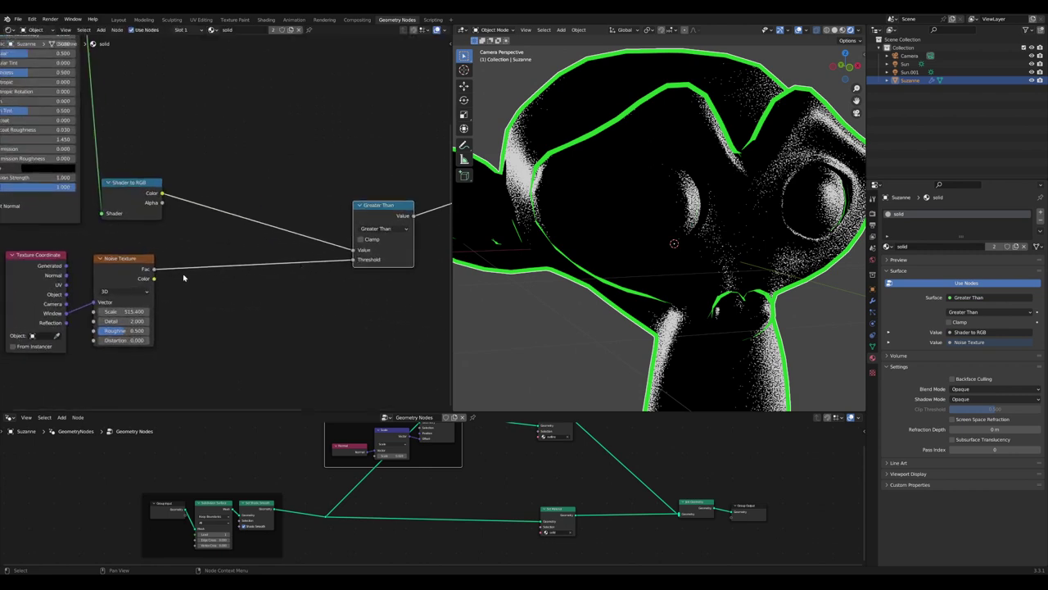
middle_click_drag(172, 278, 260, 276)
left_click_drag(189, 254, 158, 258)
middle_click_drag(335, 312, 293, 308)
Insert a ColorRamp between the Noise Texture's Fac and the Greater Than node's Threshold
key("Tab")
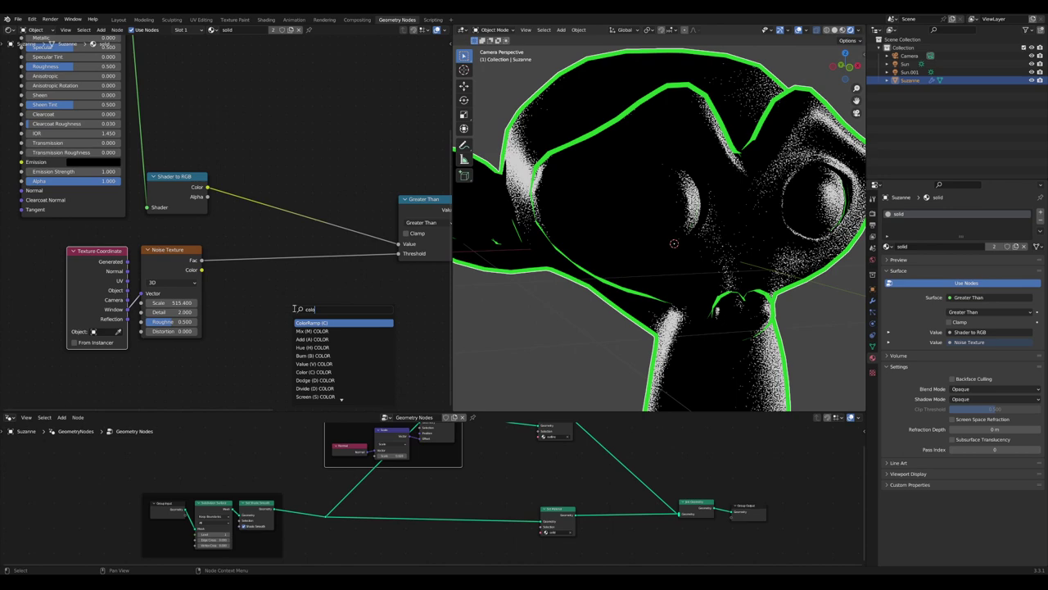
type("colo")
key("Return")
left_click(256, 297)
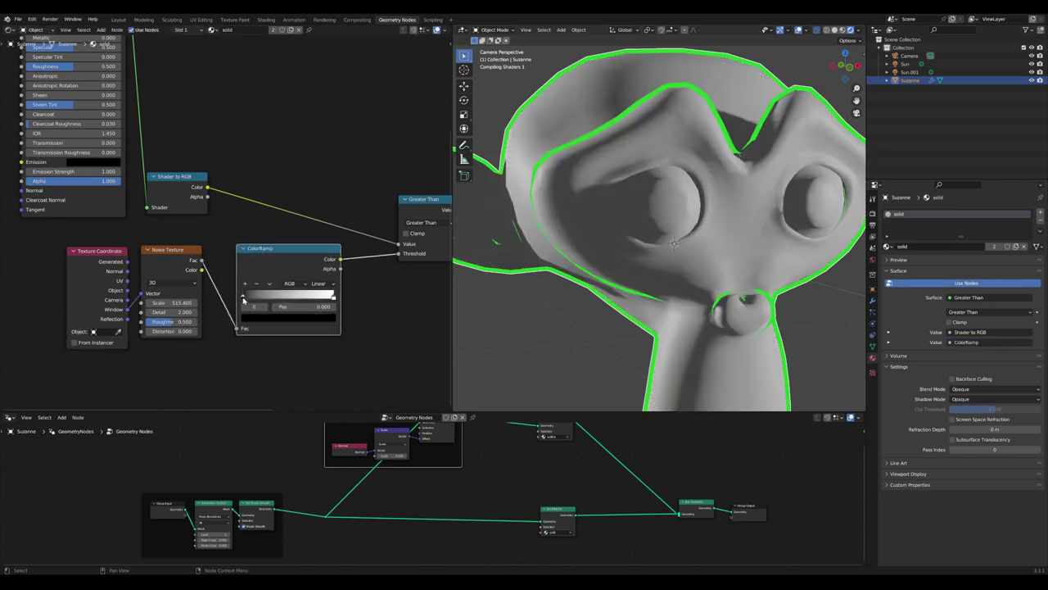
Increase the noise contrast by moving the ColorRamp's black stop to 0.306 and its white stop inward
mouse_move(243, 300)
left_mouse_down()
mouse_move(312, 299)
mouse_move(261, 300)
mouse_move(271, 300)
left_mouse_up()
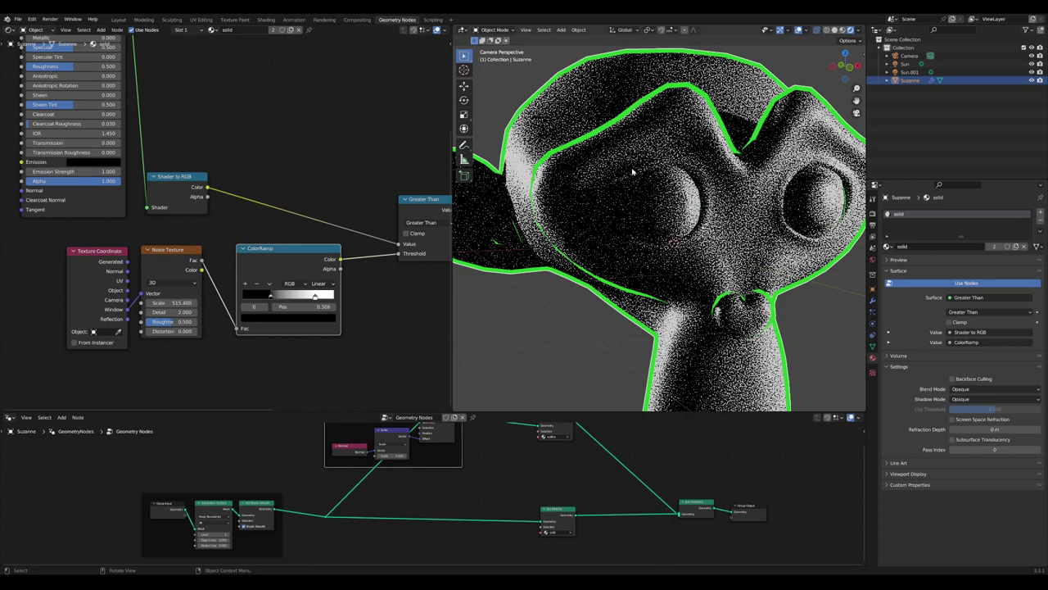
scroll(639, 166, "down", 5)
mouse_move(638, 167)
middle_mouse_down()
mouse_move(628, 168)
mouse_move(651, 175)
middle_mouse_up()
scroll(641, 169, "up", 4)
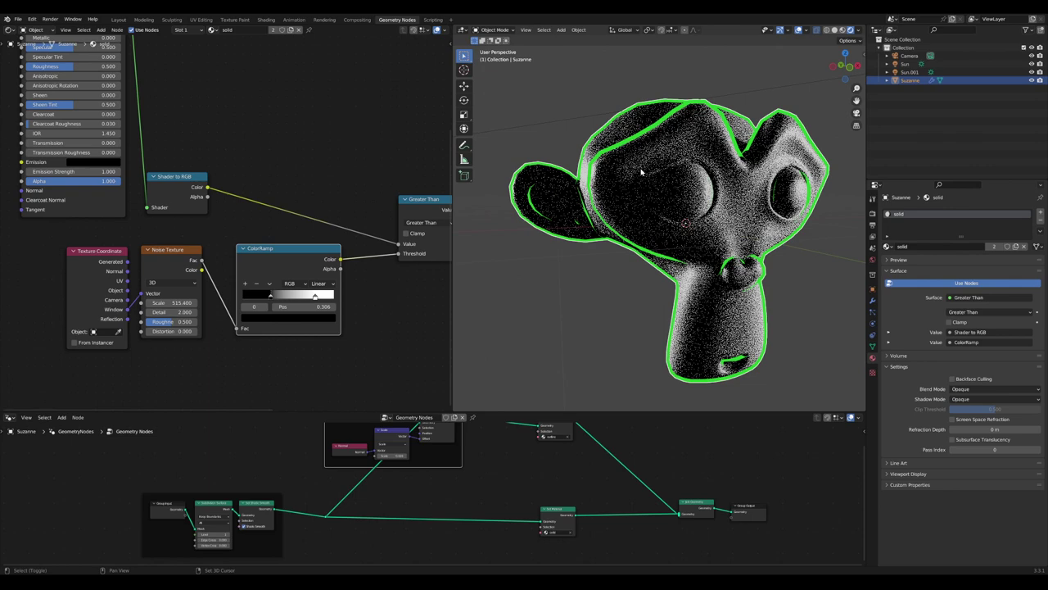
scroll(384, 211, "up", 3)
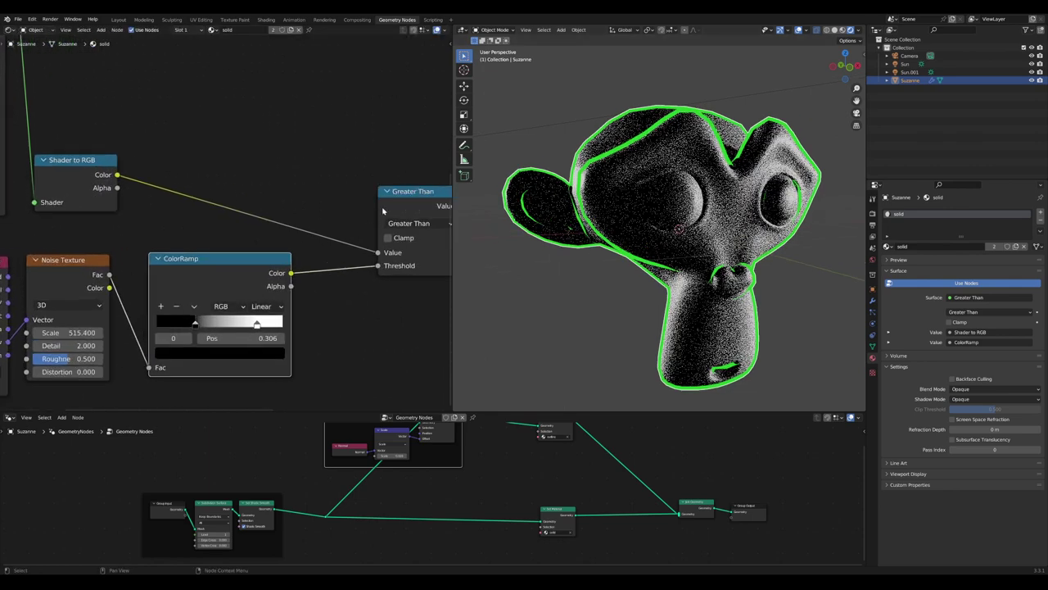
Reposition the Greater Than and Material Output nodes, leaving room between them
left_click_drag(383, 210, 350, 211)
scroll(253, 222, "down", 3)
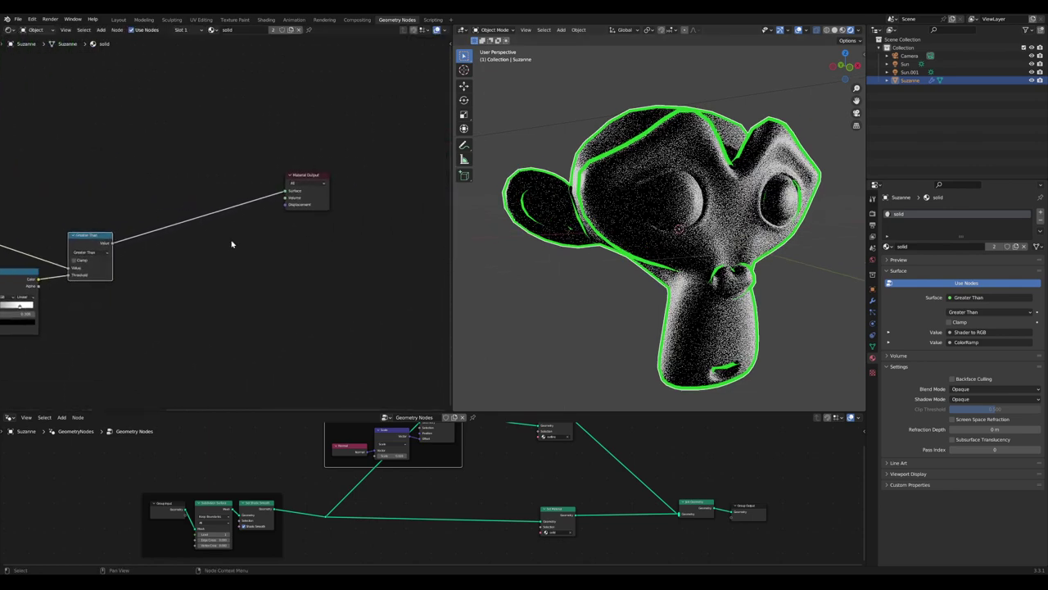
left_click_drag(288, 180, 330, 199)
scroll(199, 259, "up", 4)
middle_click_drag(197, 257, 325, 233)
scroll(326, 230, "up", 3)
scroll(324, 230, "up", 1)
Insert a color Mix node between Greater Than and Material Output, with the Greater Than Value driving its Fac
left_click_drag(207, 185, 232, 192)
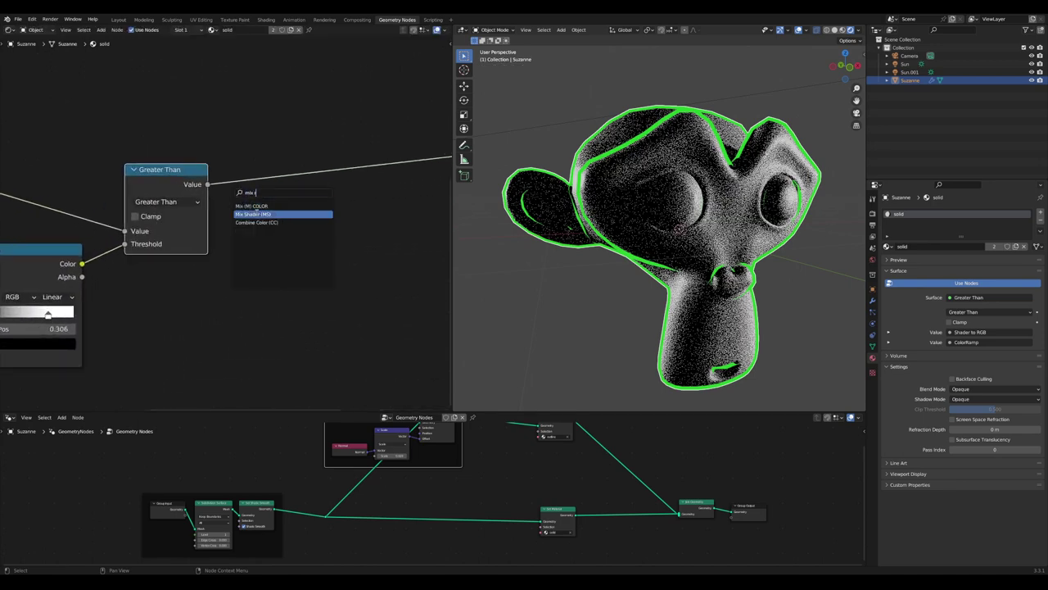
left_click(262, 206)
left_click(323, 180)
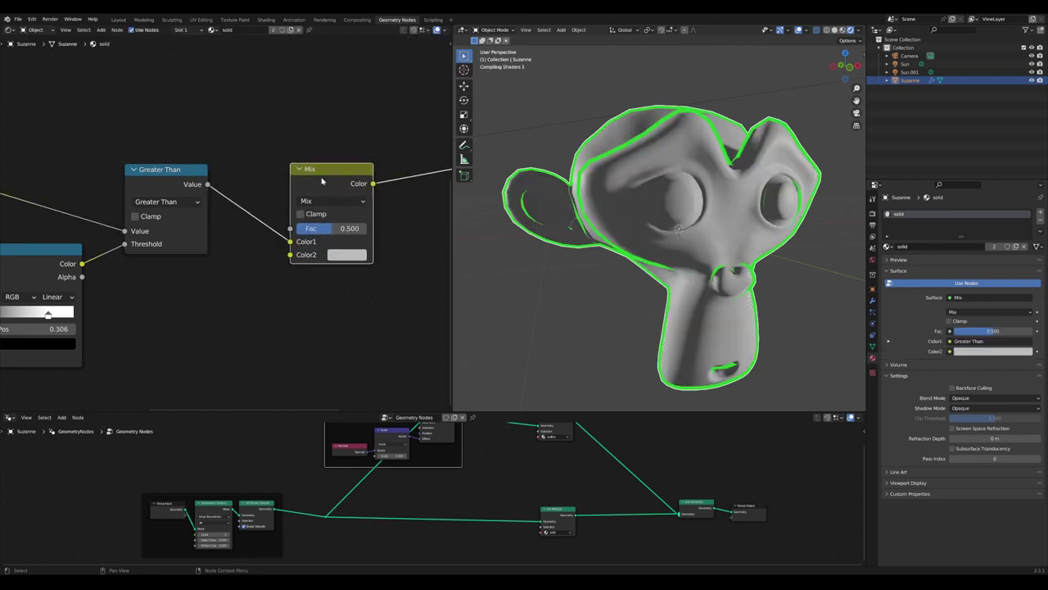
scroll(303, 241, "up", 4)
scroll(293, 250, "down", 3)
left_click_drag(295, 244, 295, 229)
Set the Mix node's Color2 to a light pink
scroll(352, 245, "up", 1)
middle_click_drag(385, 258, 347, 261)
left_click(348, 267)
mouse_move(398, 123)
left_mouse_down()
mouse_move(394, 149)
mouse_move(395, 106)
left_mouse_up()
mouse_move(470, 75)
left_mouse_down()
mouse_move(468, 41)
mouse_move(468, 56)
left_mouse_up()
Set the Mix node's Color1 to a dark reddish brown and check the stippled shading on the monkey
scroll(342, 307, "up", 2)
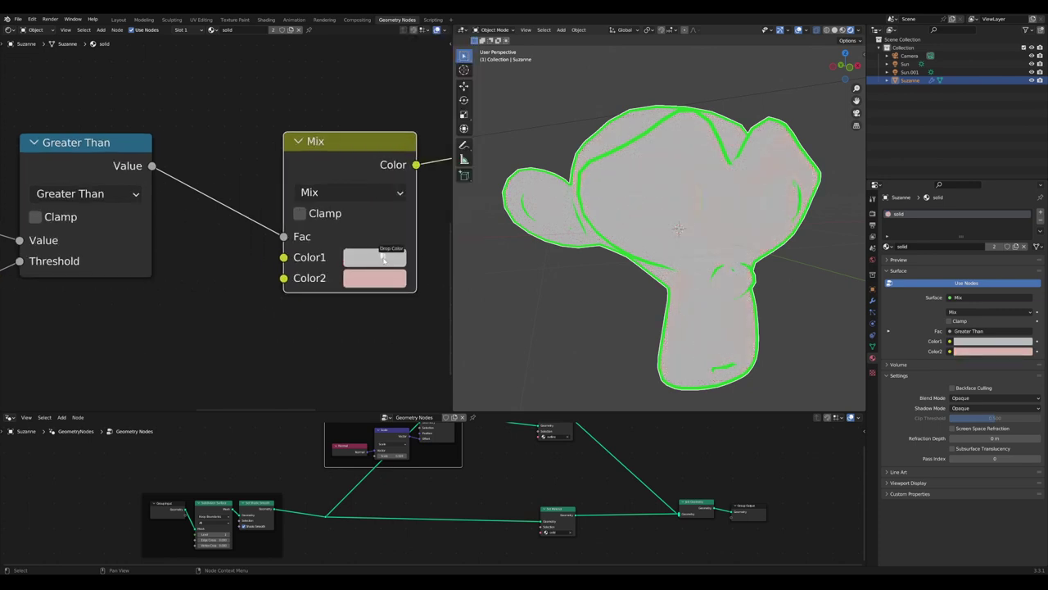
left_click(384, 261)
left_click_drag(388, 371, 407, 361)
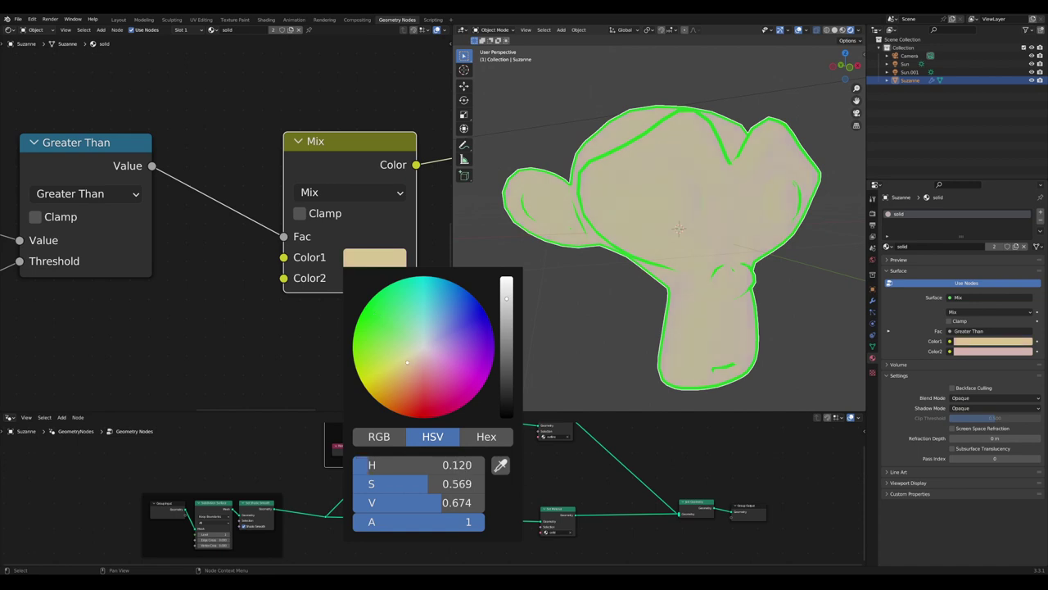
left_click_drag(507, 315, 507, 369)
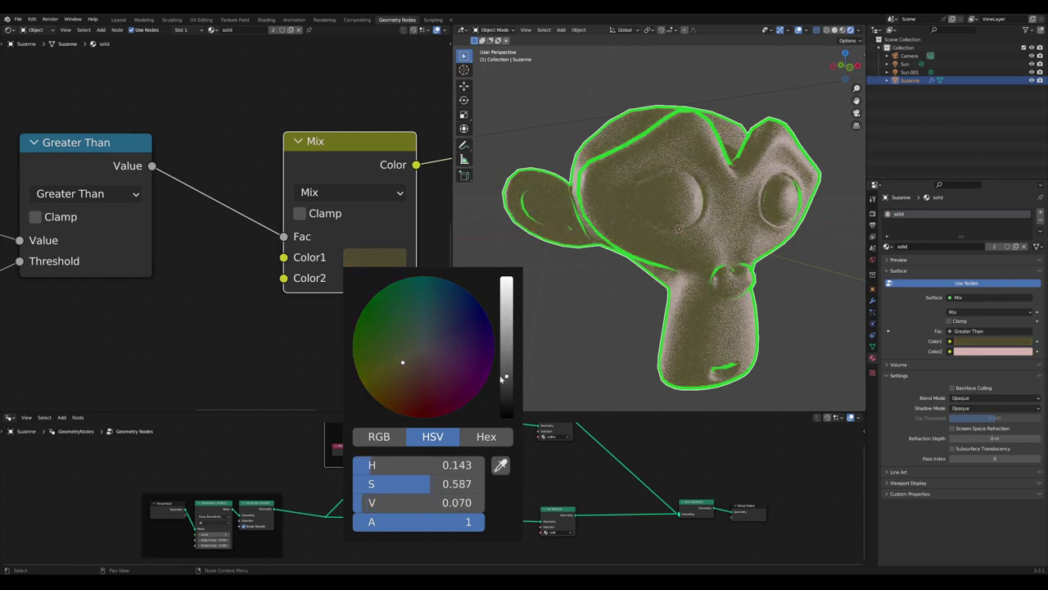
left_click_drag(418, 390, 414, 385)
scroll(716, 224, "down", 4)
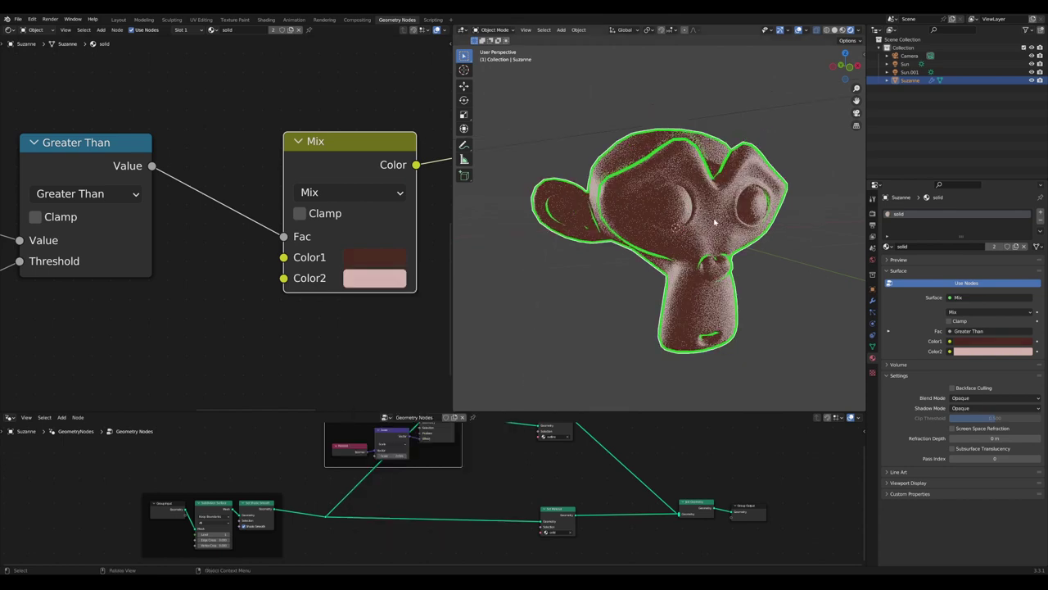
mouse_move(716, 225)
middle_mouse_down()
mouse_move(667, 281)
mouse_move(706, 235)
middle_mouse_up()
scroll(706, 235, "up", 3)
scroll(706, 235, "down", 2)
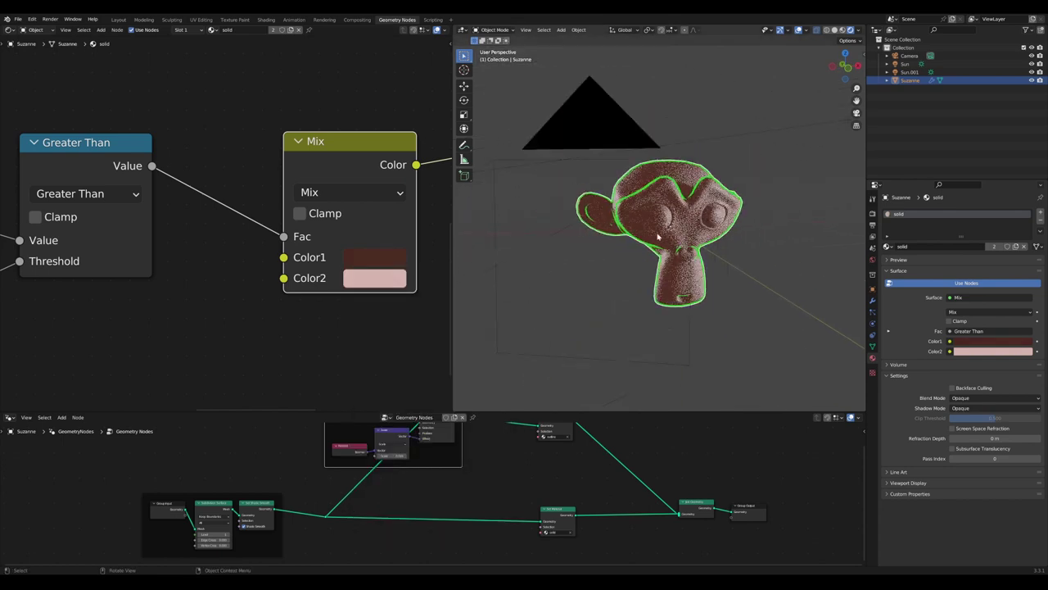
middle_click_drag(692, 283, 747, 285)
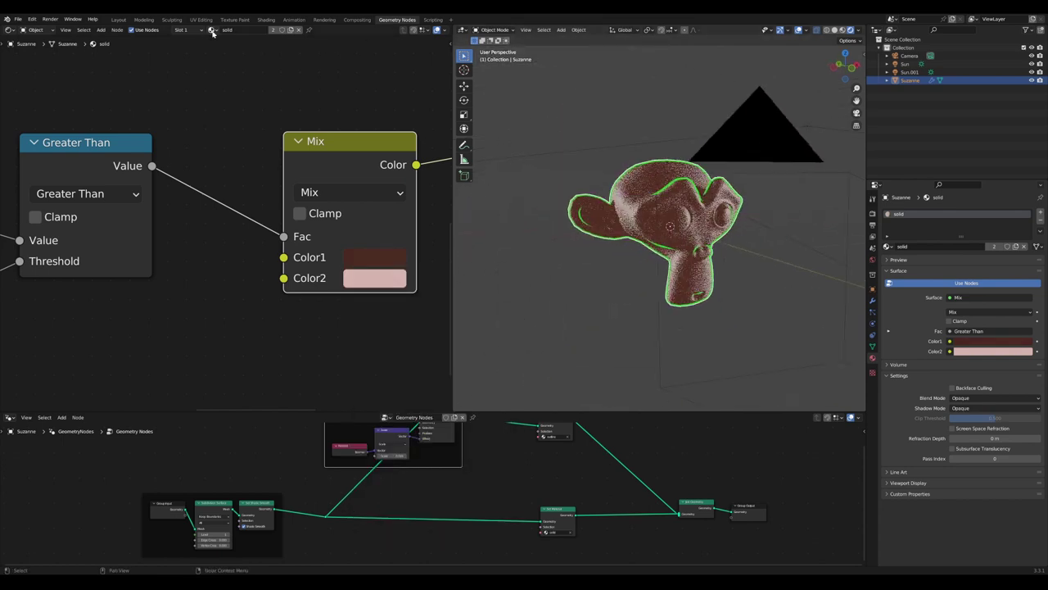
Switch the shader editor to the outline material and view the monkey through the camera
left_click(229, 50)
scroll(264, 210, "down", 5)
middle_click_drag(228, 183, 262, 274)
scroll(296, 311, "up", 3)
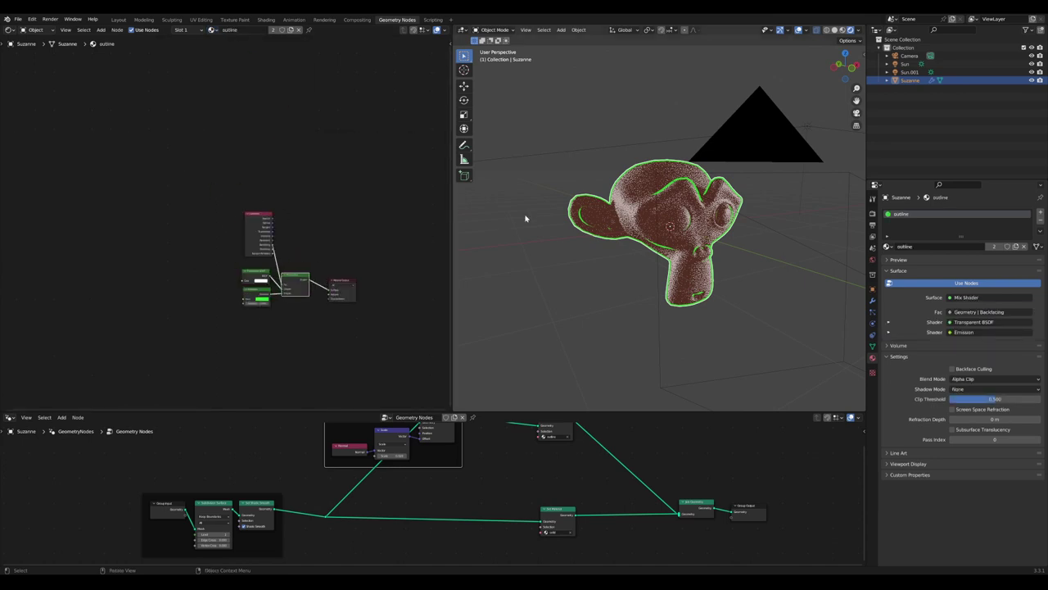
key("KP_0")
scroll(524, 217, "up", 2)
scroll(300, 330, "up", 4)
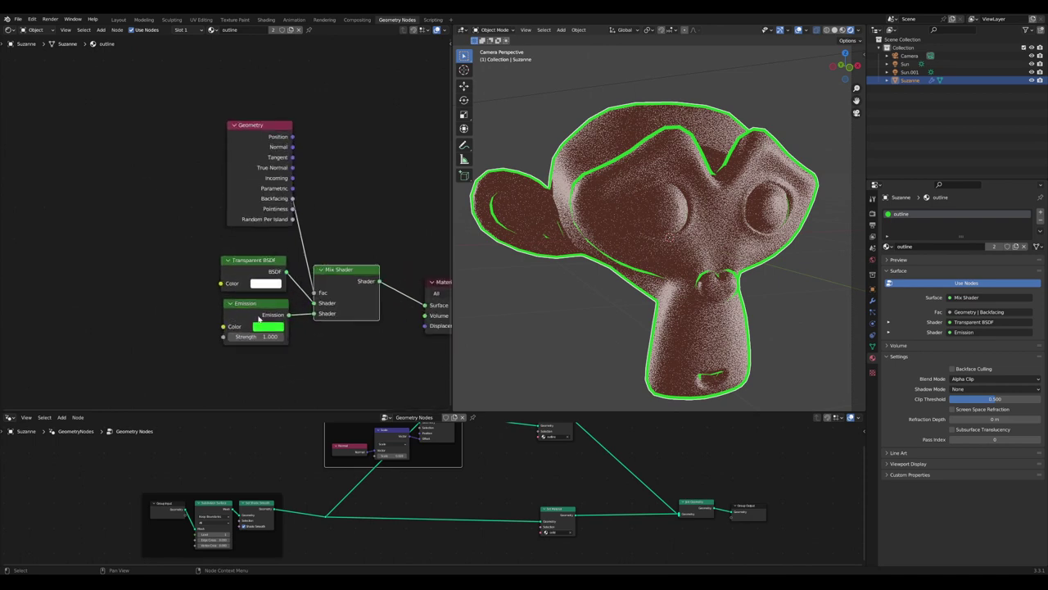
Set the outline material's Emission color to orange and check the outline around the monkey
scroll(301, 330, "up", 2)
left_click(275, 299)
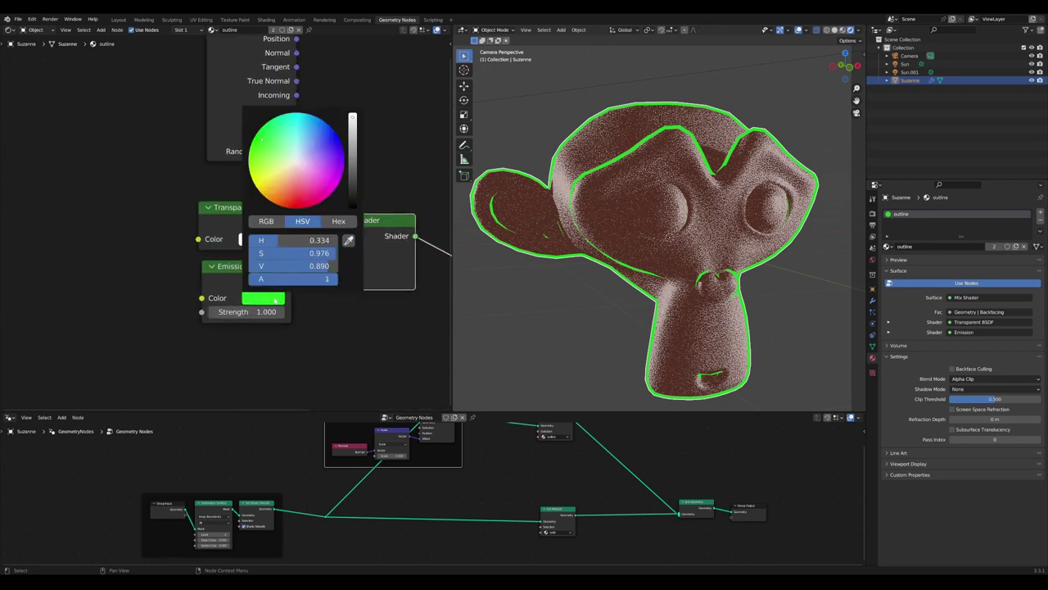
left_click(285, 192)
left_click_drag(286, 196, 286, 192)
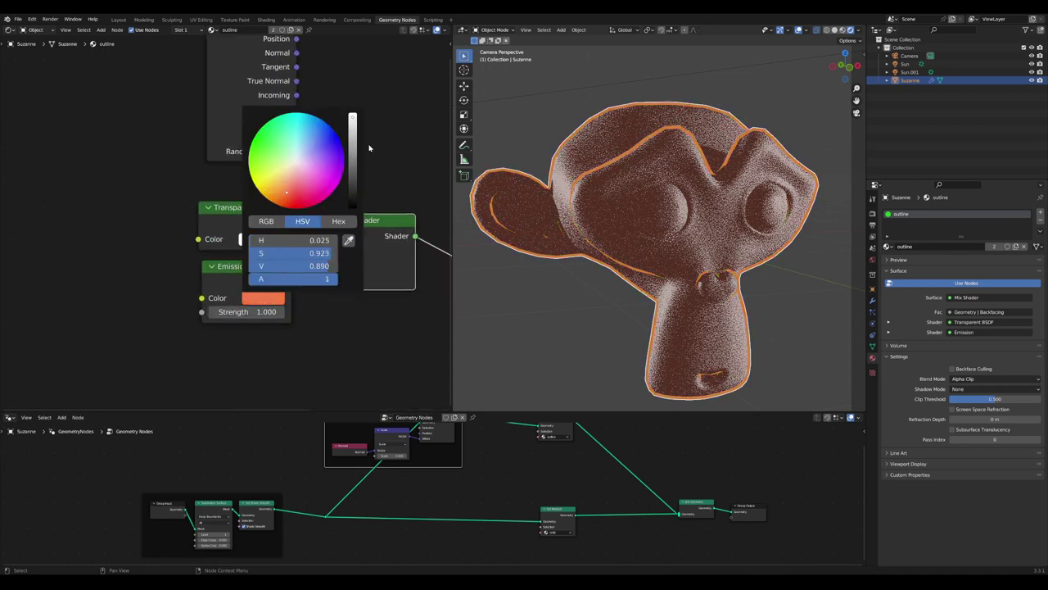
scroll(718, 248, "down", 5)
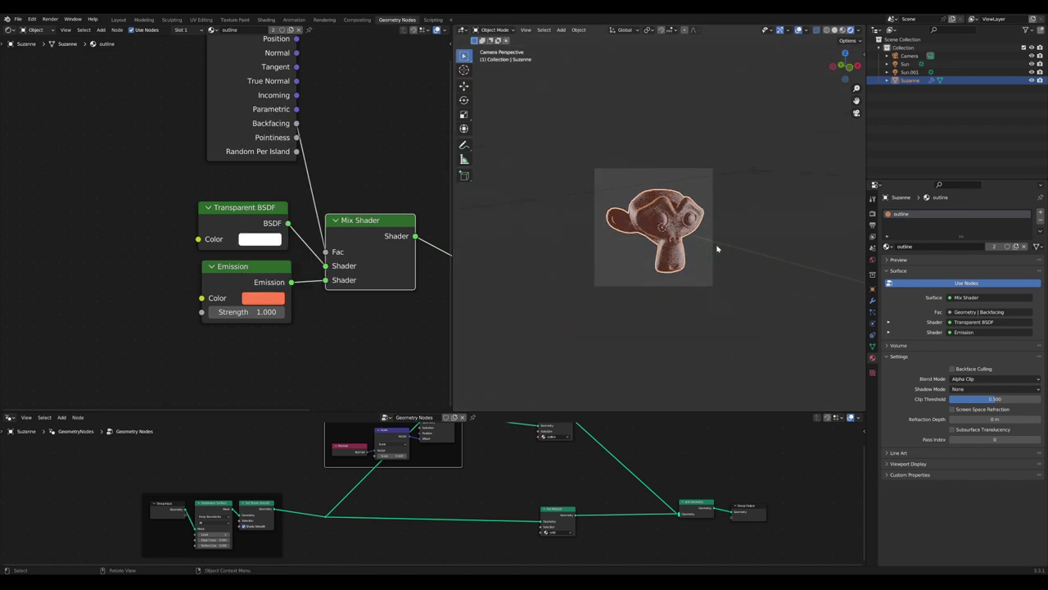
scroll(718, 248, "up", 2)
Enlarge the geometry node editor and move the material and output nodes farther away from the offset frame
left_click_drag(495, 411, 505, 295)
scroll(625, 216, "up", 3)
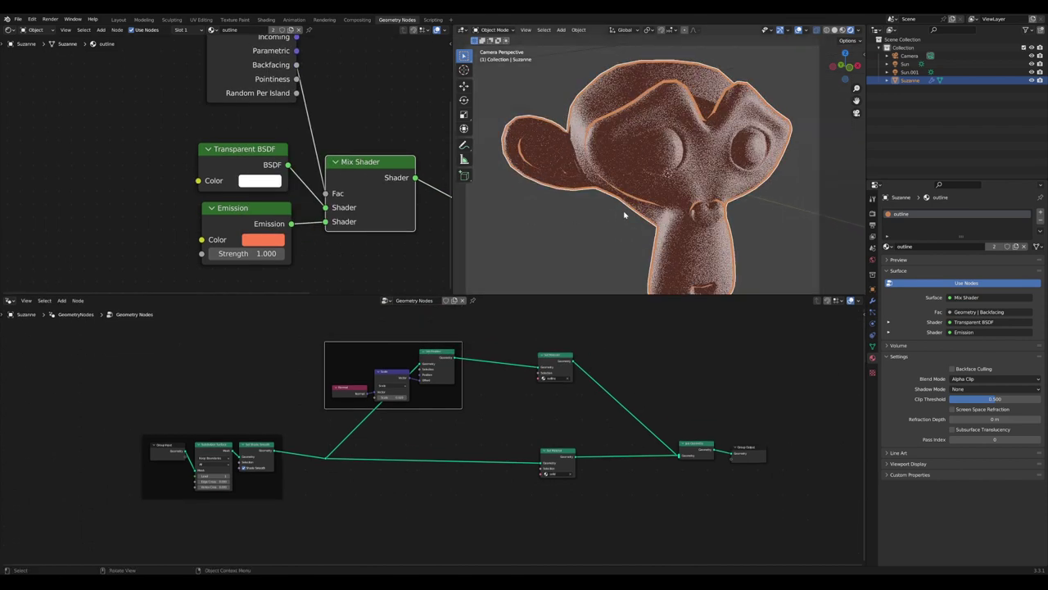
scroll(388, 414, "down", 3)
middle_click_drag(283, 443, 331, 465)
left_click_drag(333, 459, 226, 487)
middle_click_drag(448, 377, 469, 375)
left_click_drag(560, 509, 378, 351)
left_click_drag(514, 432, 426, 431)
scroll(427, 432, "up", 4)
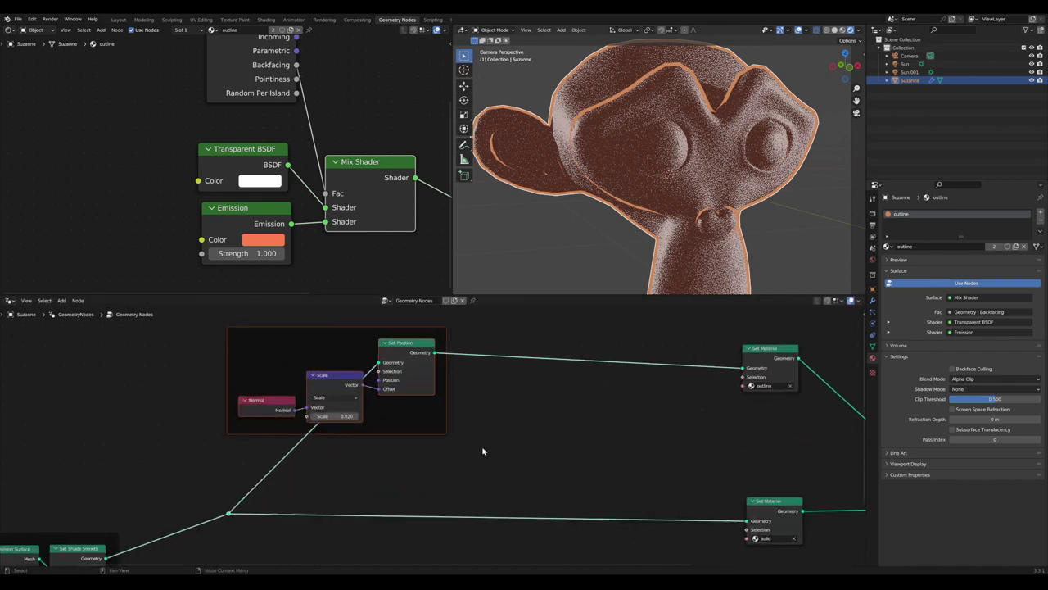
Move the Set Position node away from the Scale node to widen the offset frame
middle_click_drag(481, 449, 462, 498)
left_click(376, 393)
left_click_drag(379, 393, 609, 393)
middle_click_drag(303, 425, 418, 416)
left_click_drag(365, 449, 306, 452)
left_click_drag(404, 423, 353, 434)
scroll(380, 443, "up", 2)
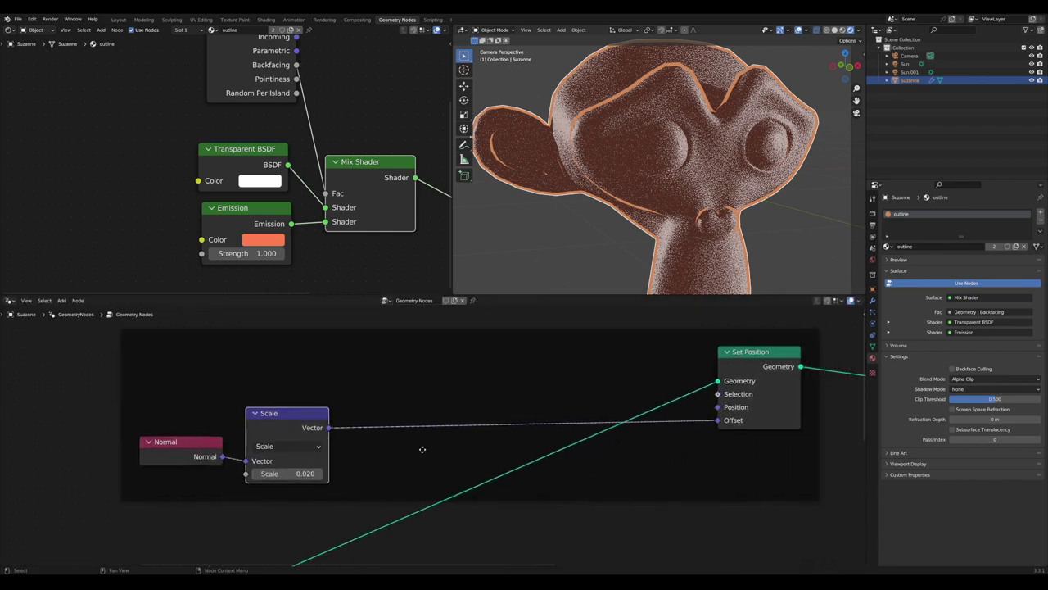
Reposition the Scale and Normal nodes side by side inside the frame, leaving space below them
left_click(197, 473)
left_click_drag(222, 472, 230, 472, "shift")
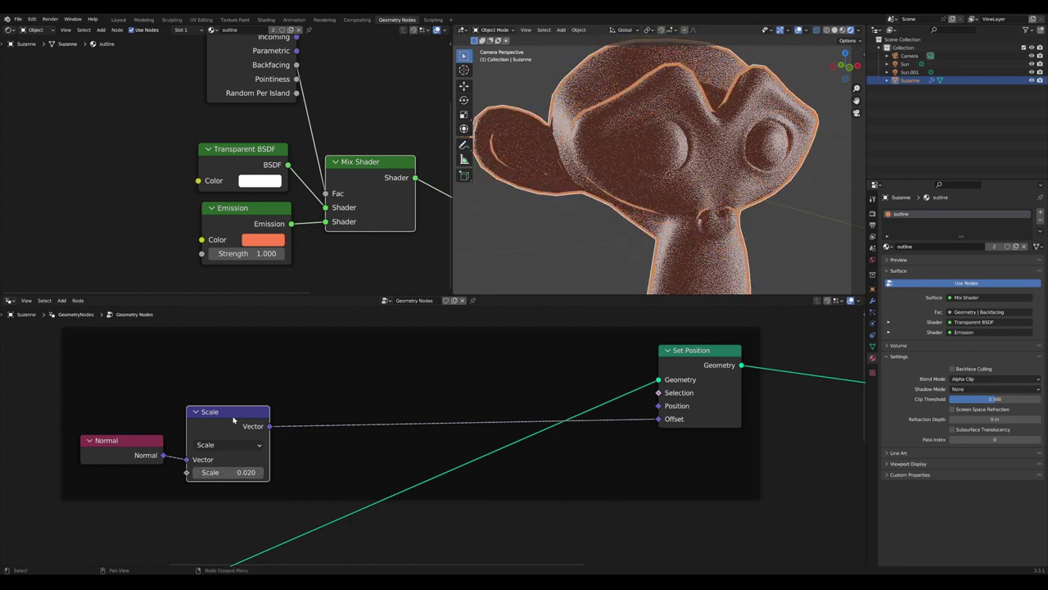
left_click_drag(234, 416, 417, 373)
left_click_drag(154, 441, 307, 392)
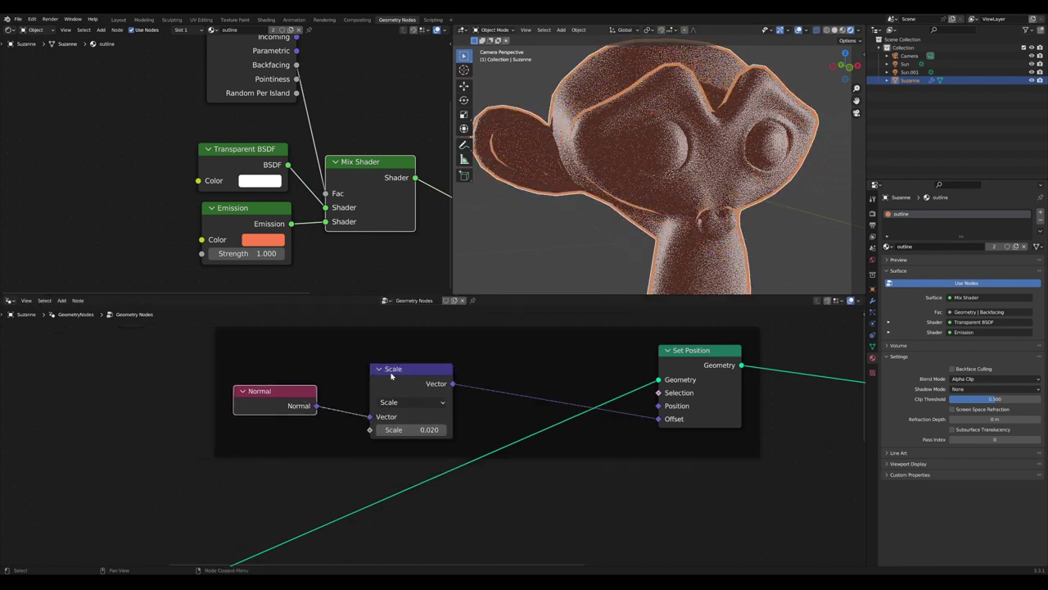
left_click_drag(393, 377, 405, 377)
left_click_drag(264, 392, 283, 369)
scroll(288, 426, "up", 3)
scroll(291, 446, "down", 3)
middle_click_drag(290, 456, 403, 475)
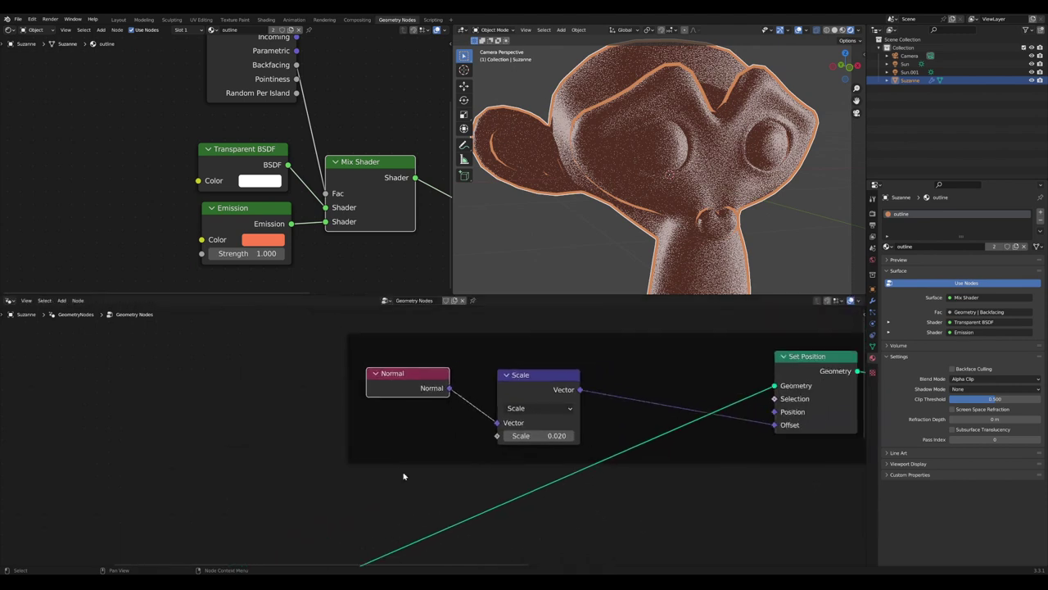
Try a Random Value node below Normal, with its Value driving the Scale node's Scale
key("shift+a")
type("r")
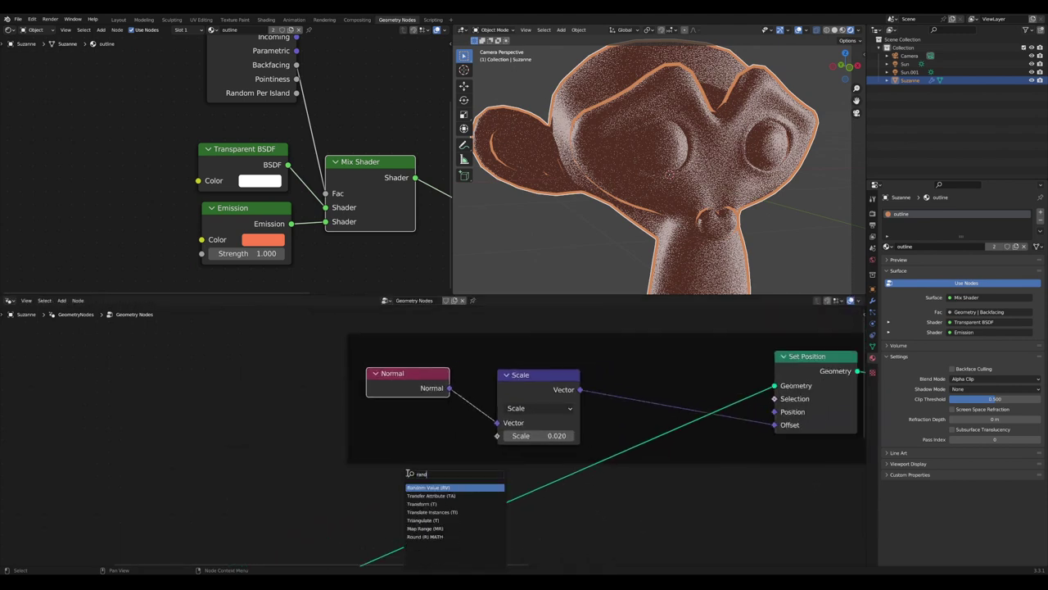
type("and")
key("Return")
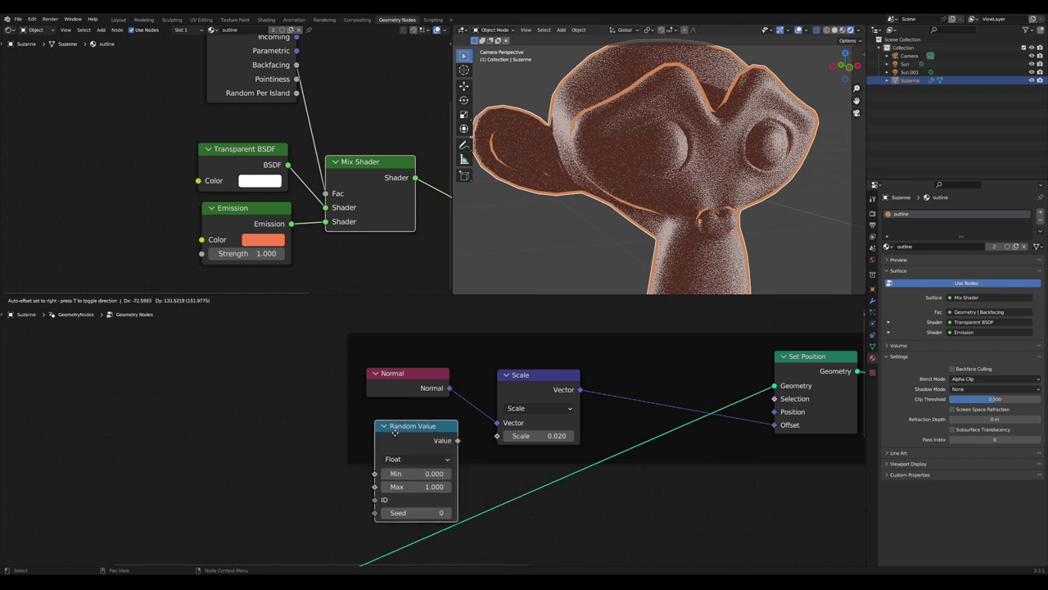
left_click(440, 455)
scroll(440, 455, "up", 1)
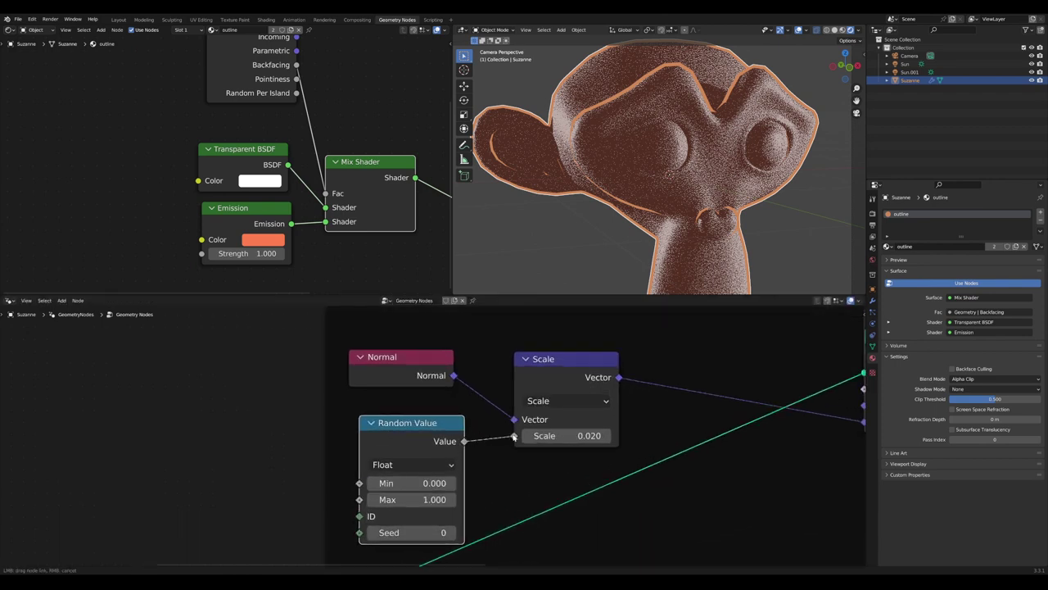
left_click_drag(514, 436, 514, 436)
Set the Random Value's Max to 0.02 and inspect the outline around the monkey's ear up close
scroll(434, 439, "up", 2)
left_click(421, 515)
type(".02")
key("Return")
scroll(737, 193, "up", 3)
middle_click_drag(609, 199, 761, 193, "shift")
middle_click_drag(466, 471, 480, 435)
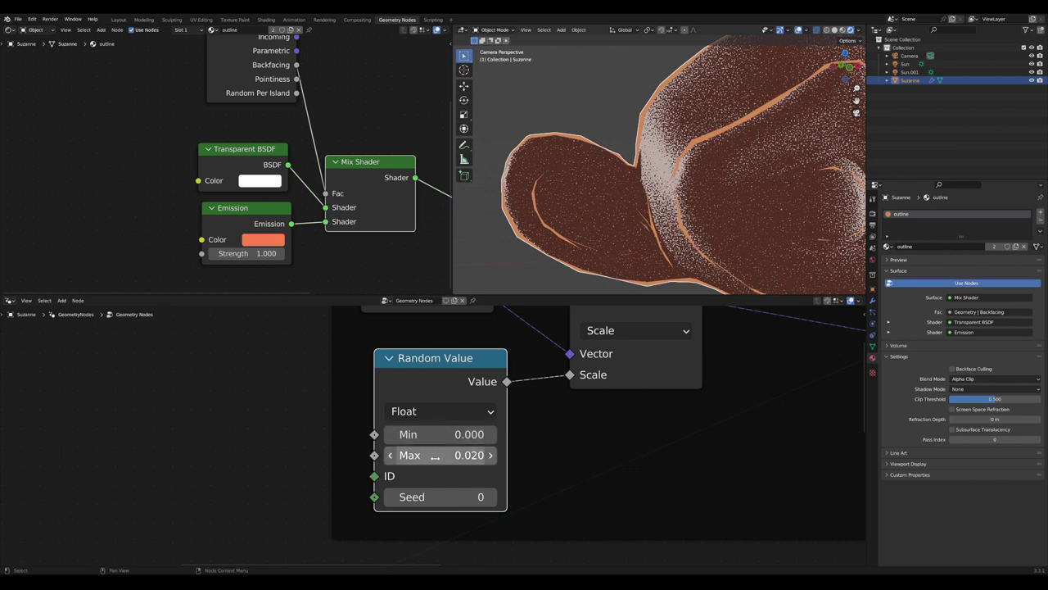
scroll(455, 389, "down", 2)
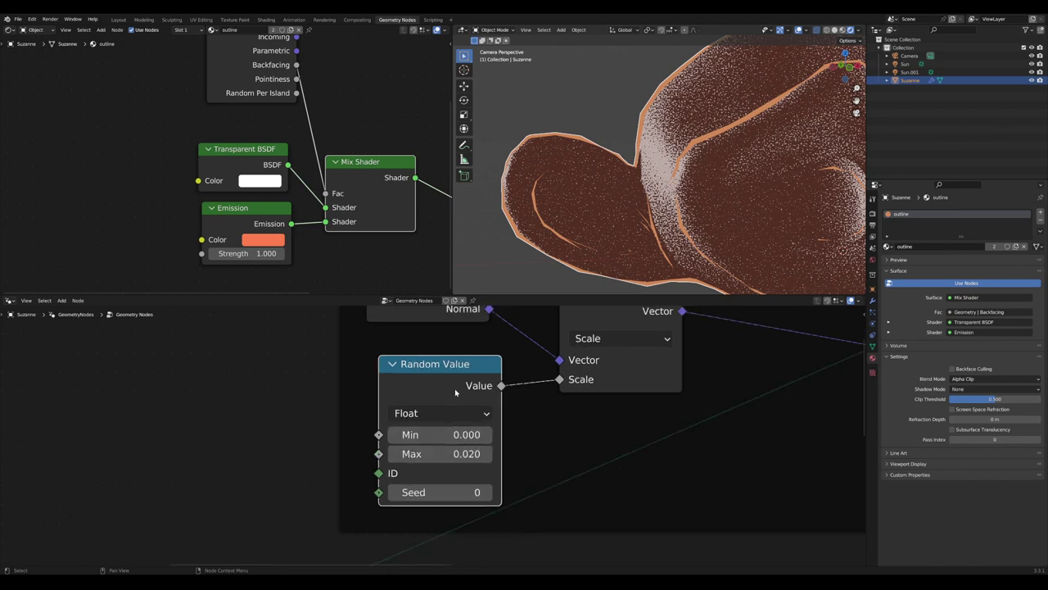
Remove the Random Value node and its link to the Scale node
middle_click_drag(456, 377, 436, 382)
left_click_drag(551, 385, 520, 405)
left_click(439, 381)
key("x")
Add a Noise Texture node and connect its Fac to the Scale node's Scale
middle_click_drag(433, 382, 458, 383)
key("shift+a")
key("s")
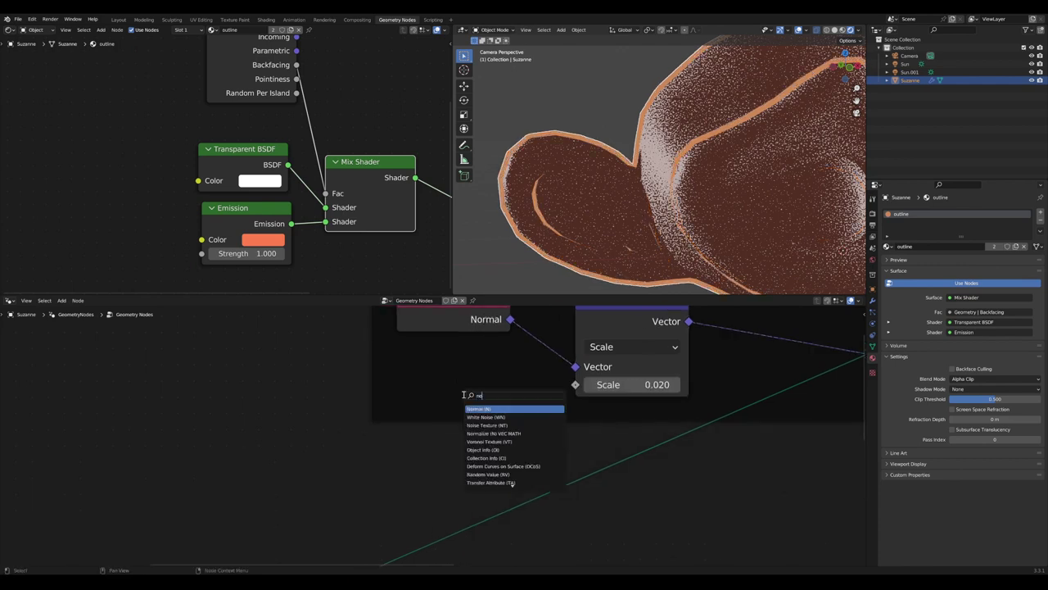
left_click(487, 417)
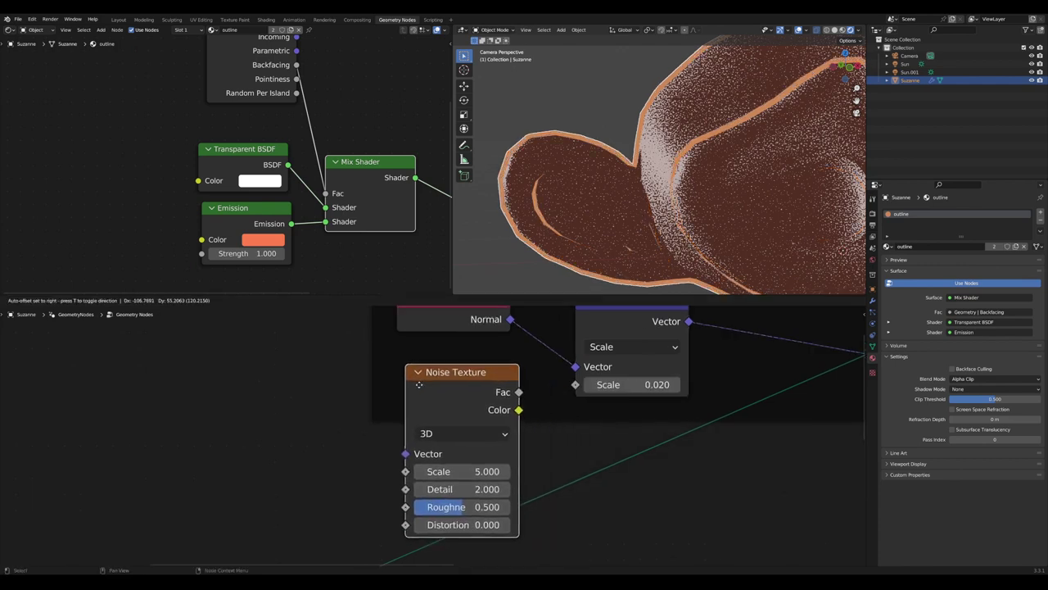
left_click(494, 400)
left_click_drag(475, 385, 399, 383)
left_click_drag(590, 385, 588, 385)
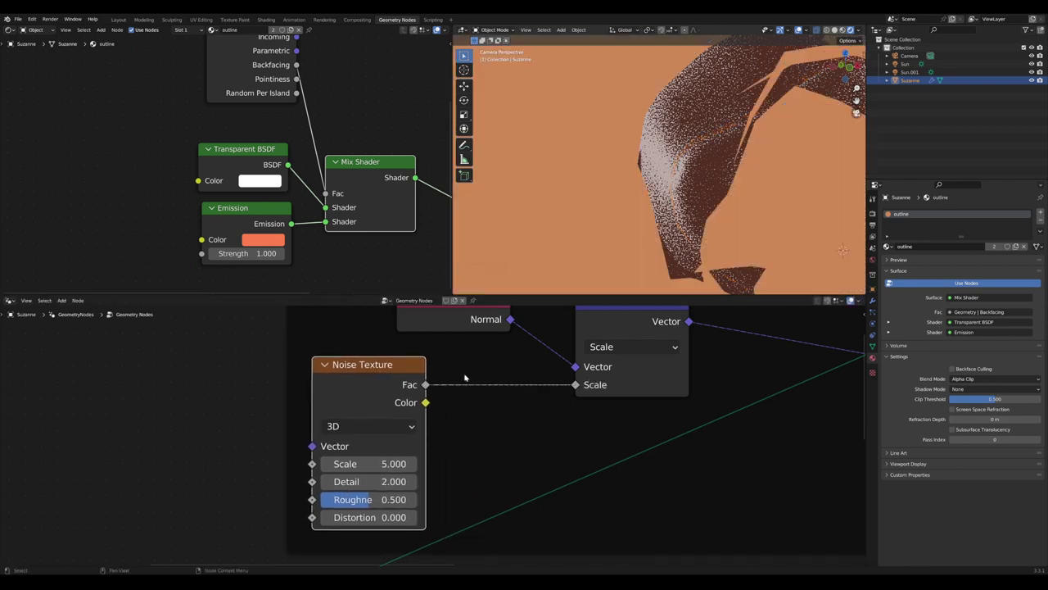
Insert a Map Range node between the Noise Texture's Fac and the Scale node
left_click_drag(379, 368, 279, 366)
middle_click_drag(279, 365, 328, 369)
key("shift+a")
key("s")
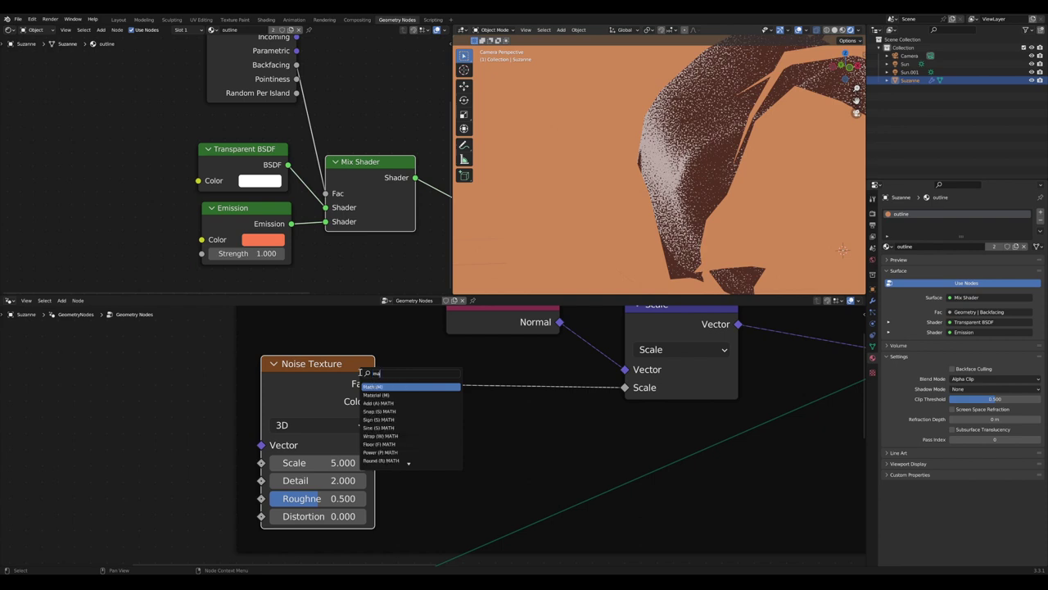
type("map")
left_click(402, 386)
left_click(492, 375)
Set the Map Range's To Min to 0.01 and To Max to 0.03
scroll(507, 378, "up", 2)
scroll(507, 379, "down", 1)
middle_click_drag(482, 487, 443, 443)
scroll(447, 449, "up", 1)
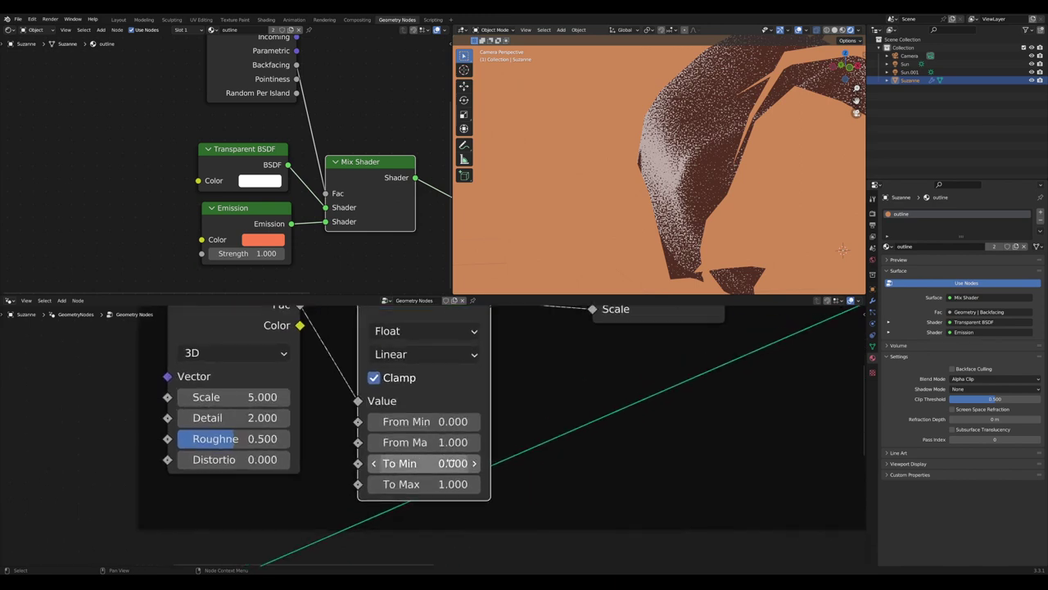
left_click(445, 466)
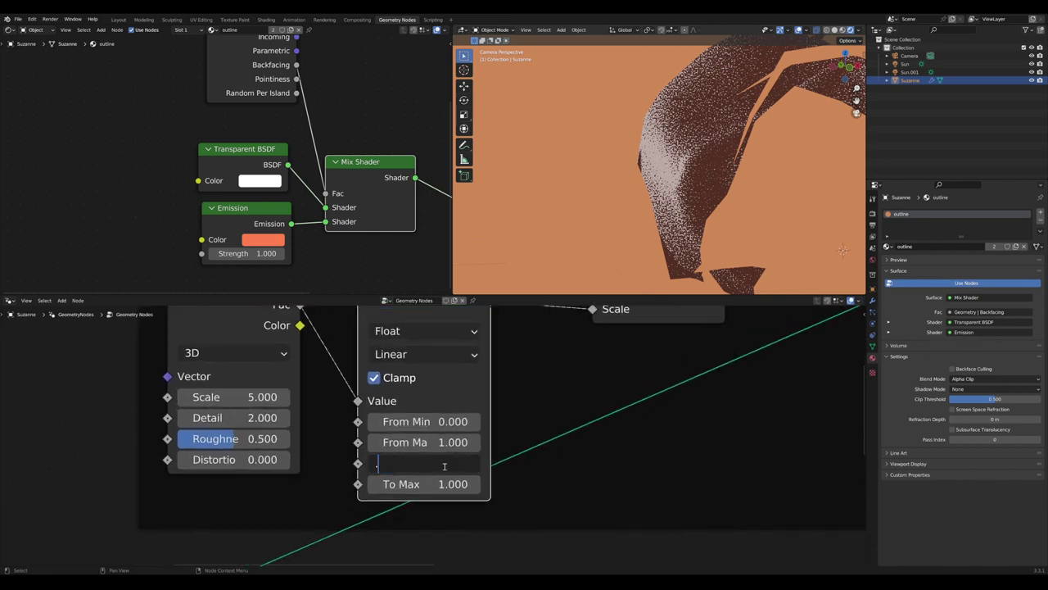
type(".01")
key("Return")
left_click(436, 485)
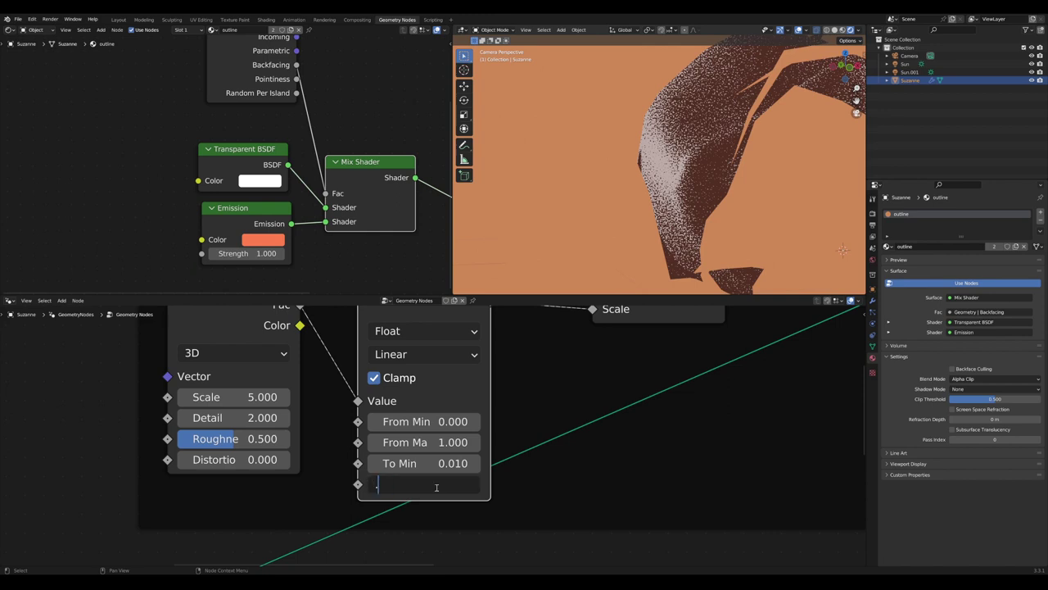
type(".03")
key("Return")
Move the Map Range and Noise Texture nodes closer to Scale and check the outline on the monkey
scroll(533, 445, "down", 2)
scroll(489, 497, "up", 1)
scroll(489, 497, "down", 1)
left_click_drag(390, 369, 413, 369)
left_click_drag(278, 369, 326, 363)
scroll(565, 221, "down", 4)
scroll(432, 433, "up", 2)
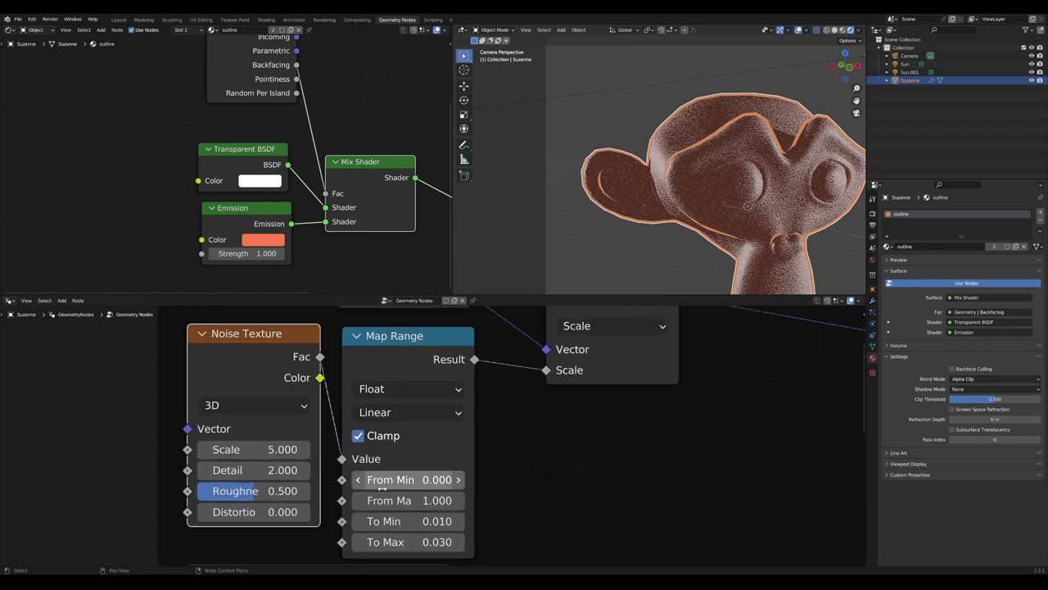
Set the Map Range's From Min to 0.3 and From Max to 0.7
middle_click_drag(383, 493, 413, 493)
middle_click_drag(254, 446, 206, 389)
middle_click_drag(192, 308, 229, 350)
middle_click_drag(420, 466, 379, 408)
left_click(434, 407)
left_click(435, 407)
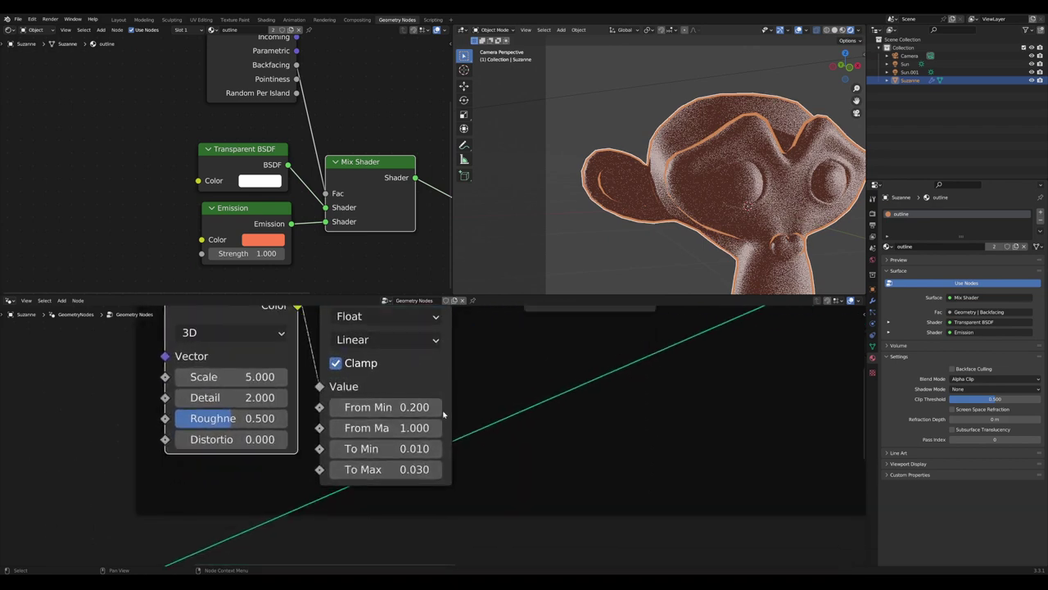
left_click(338, 429)
left_click(337, 428)
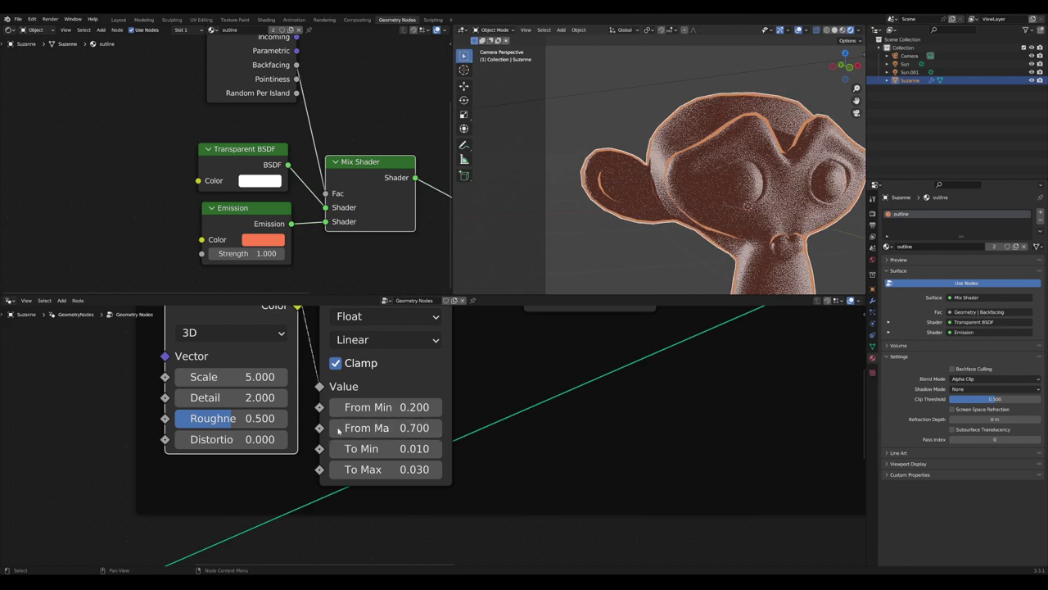
left_click(434, 407)
Inspect the varying outline thickness up close and set the Noise Texture's Scale to 3.3
scroll(760, 161, "up", 5)
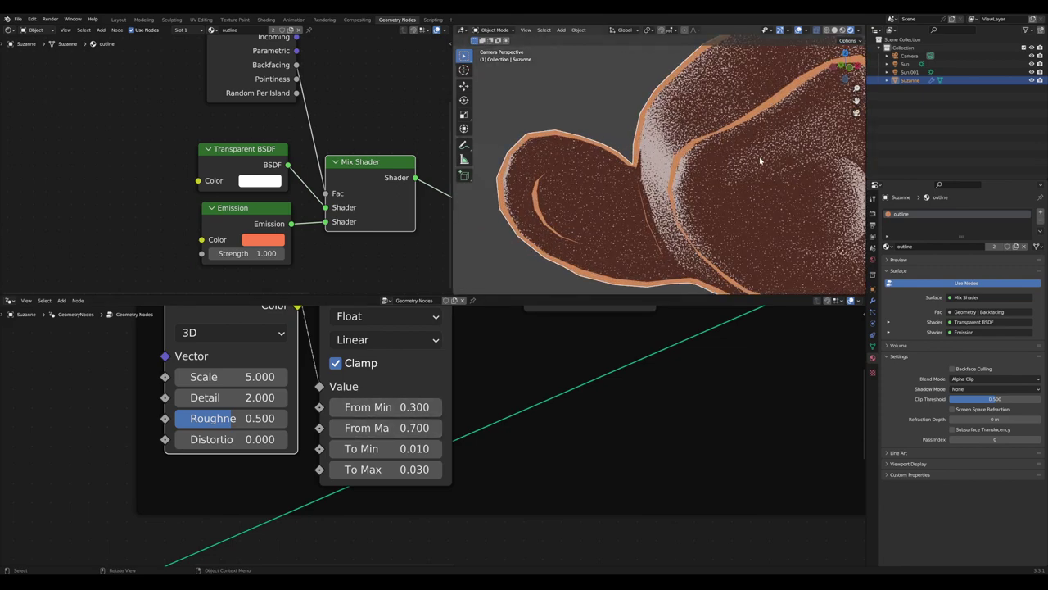
scroll(759, 162, "down", 1)
middle_click_drag(753, 168, 744, 173, "shift")
scroll(248, 379, "down", 1)
mouse_move(246, 380)
left_mouse_down()
mouse_move(462, 381)
mouse_move(252, 381)
left_mouse_up()
scroll(529, 370, "down", 4)
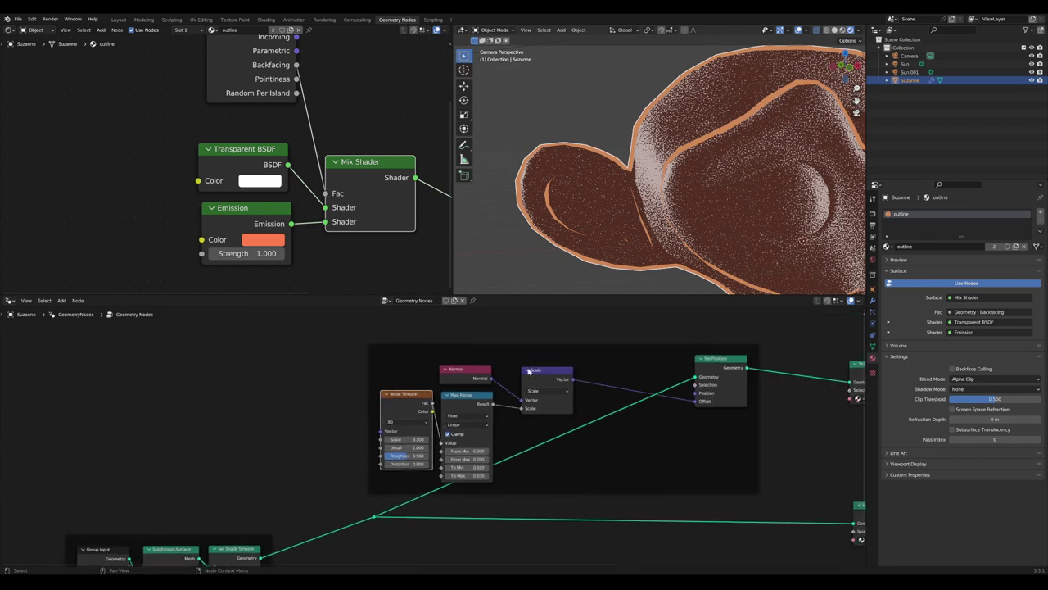
Add a Position node connected to the Noise Texture's Vector and place it outside the frame
mouse_move(535, 351)
left_mouse_down()
mouse_move(535, 312)
mouse_move(531, 340)
left_mouse_up()
scroll(414, 394, "up", 7)
middle_click_drag(385, 442, 499, 431)
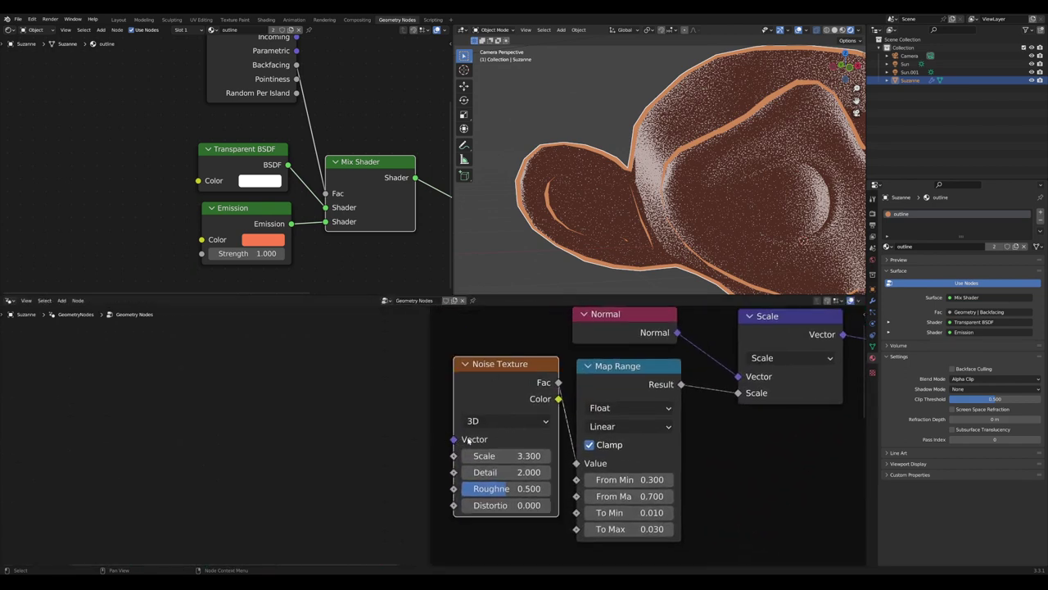
middle_click_drag(443, 445, 463, 447)
key("Tab")
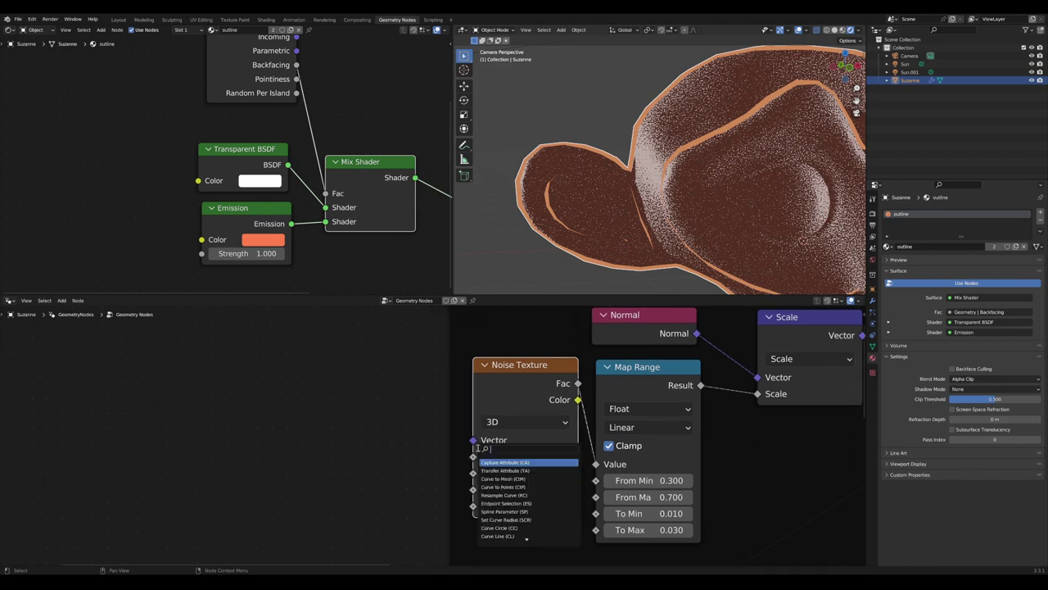
left_click(489, 464)
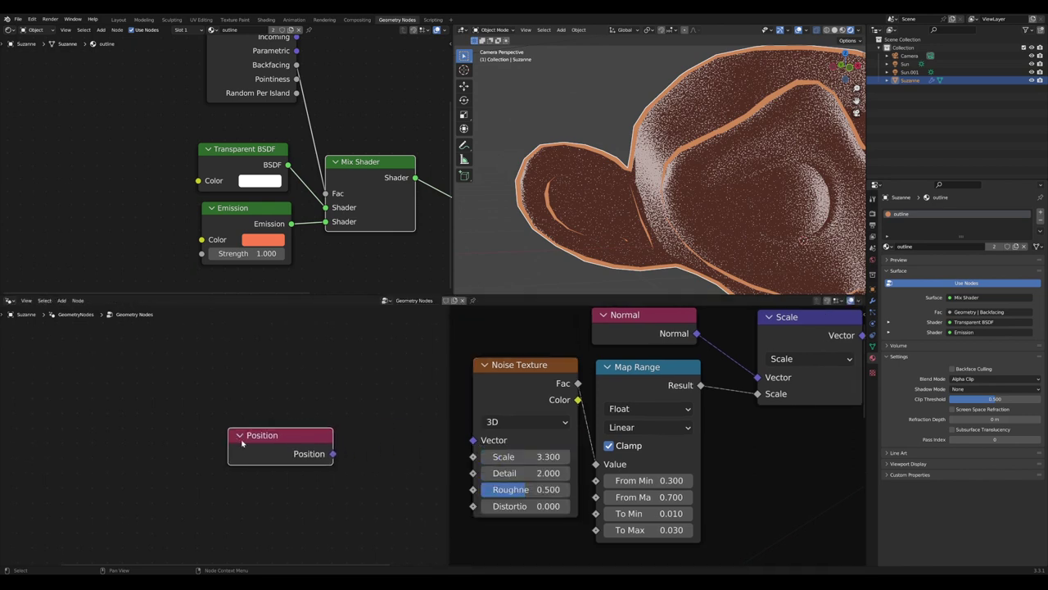
left_click_drag(296, 439, 260, 426)
middle_click_drag(274, 426, 352, 414)
key("Tab")
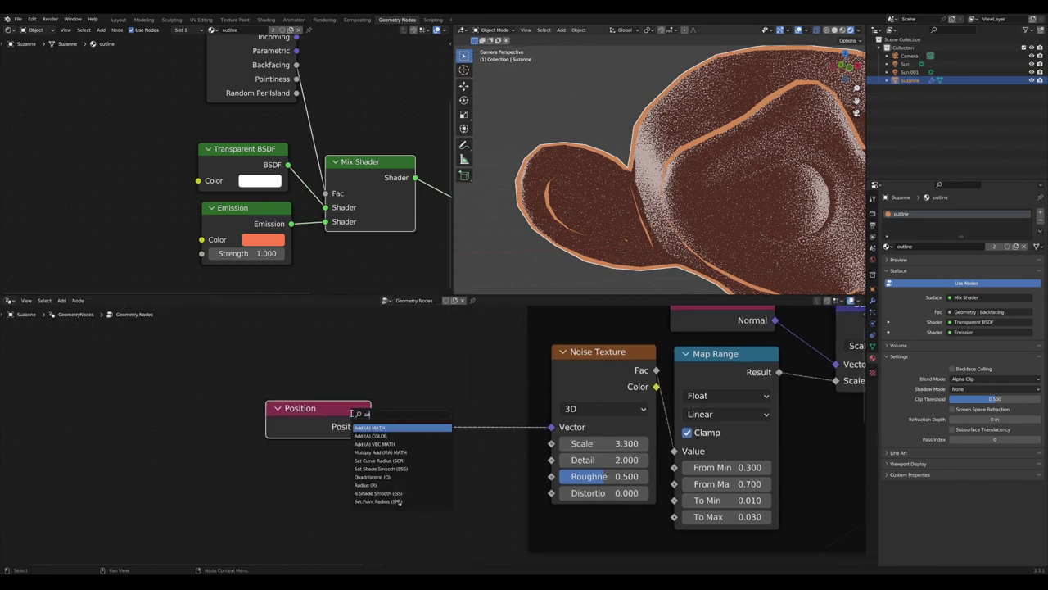
left_click(376, 444)
left_click(420, 423)
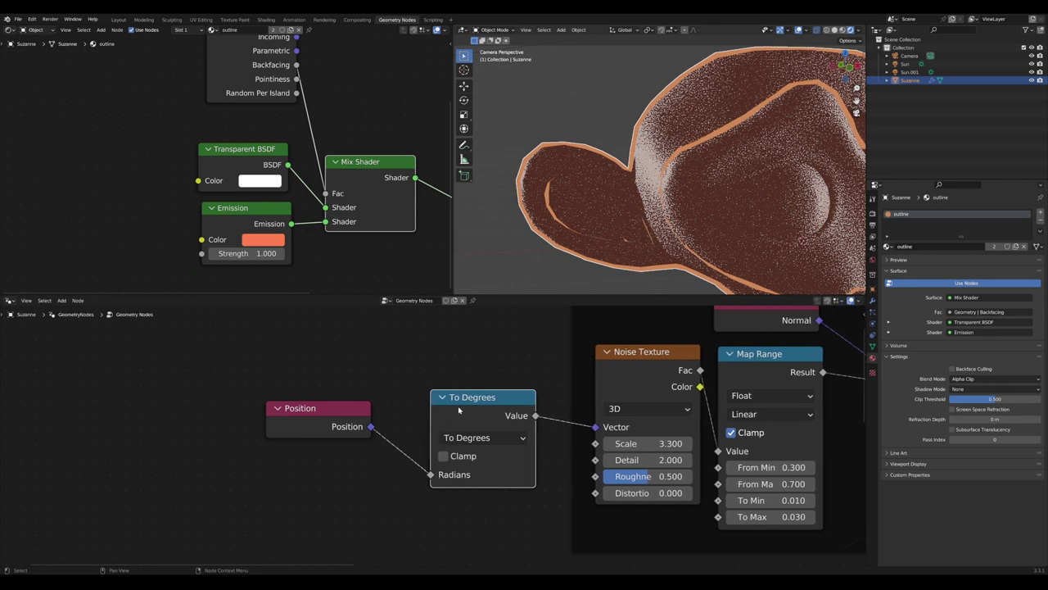
key("ctrl+x")
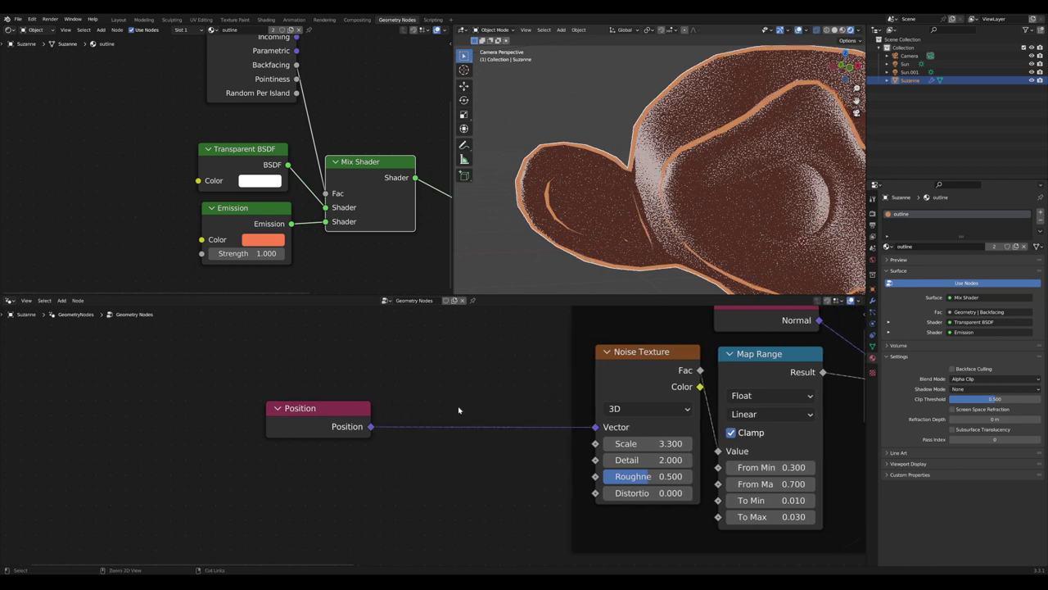
Insert a Vector Math node set to Add between Position and the Noise Texture's Vector
key("Tab")
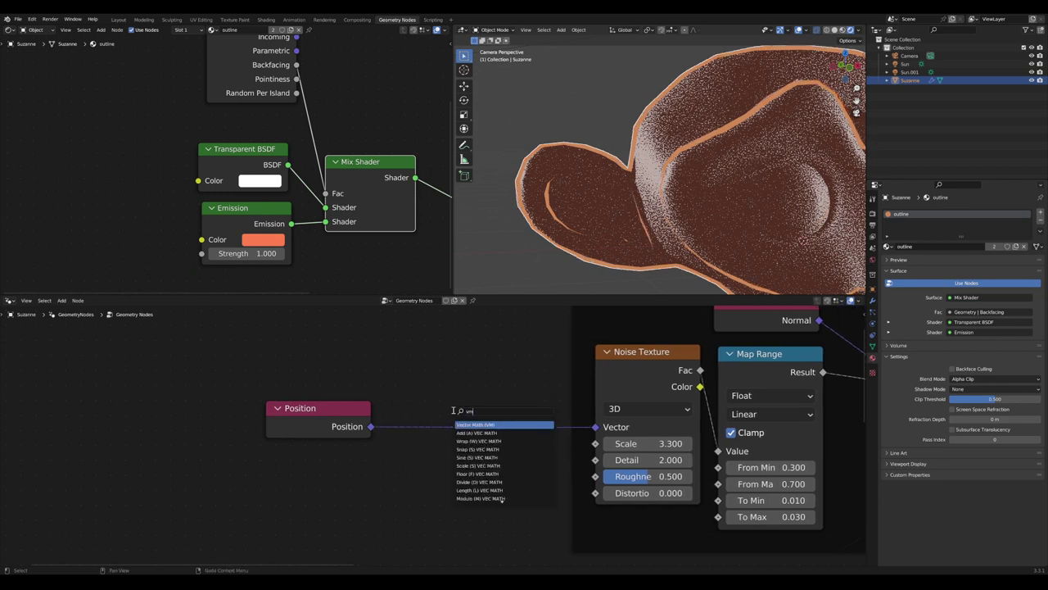
key("Return")
left_click(421, 360)
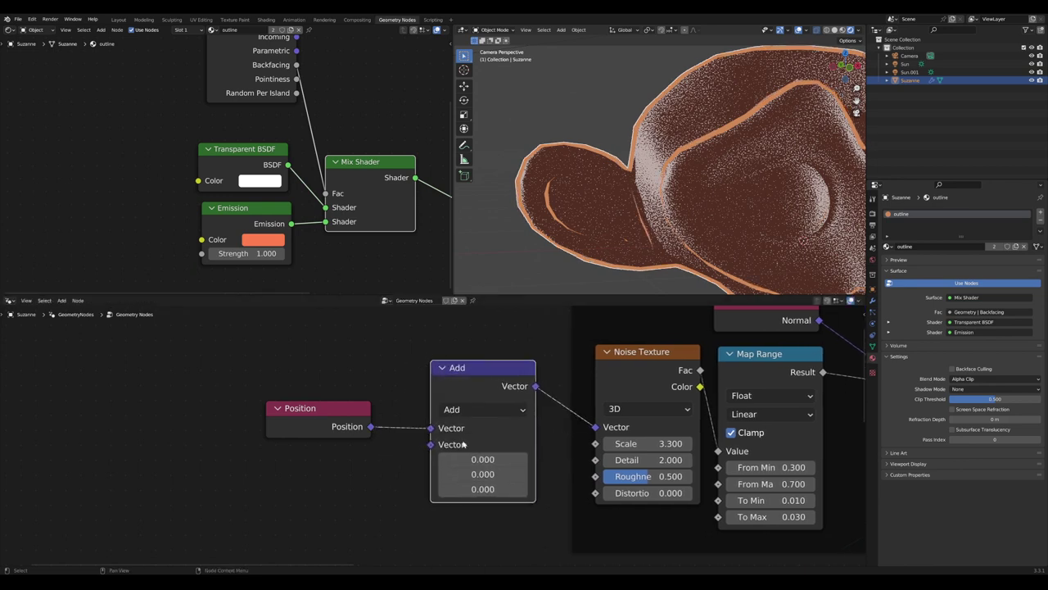
middle_click_drag(466, 450, 341, 416)
scroll(356, 425, "up", 1)
mouse_move(356, 425)
left_mouse_down()
mouse_move(574, 425)
mouse_move(355, 425)
mouse_move(353, 441)
mouse_move(652, 440)
mouse_move(349, 441)
left_mouse_up()
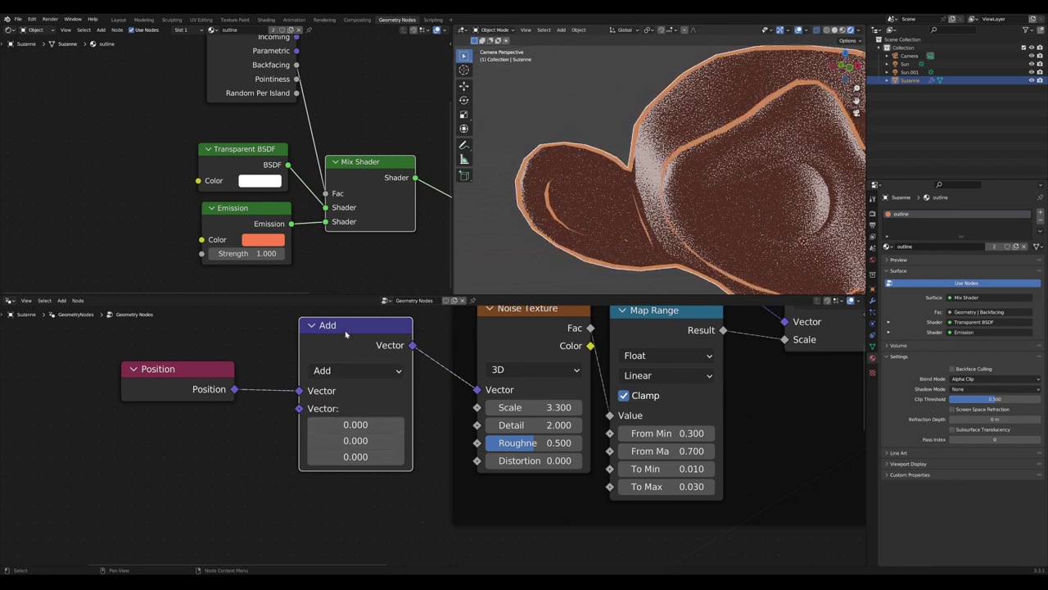
Move the Add and Position nodes into the outline frame and add a Random Value node outside it
left_click_drag(347, 333, 381, 355)
left_click_drag(181, 382, 380, 342)
middle_click_drag(160, 504, 302, 461)
scroll(302, 461, "down", 1)
key("Tab")
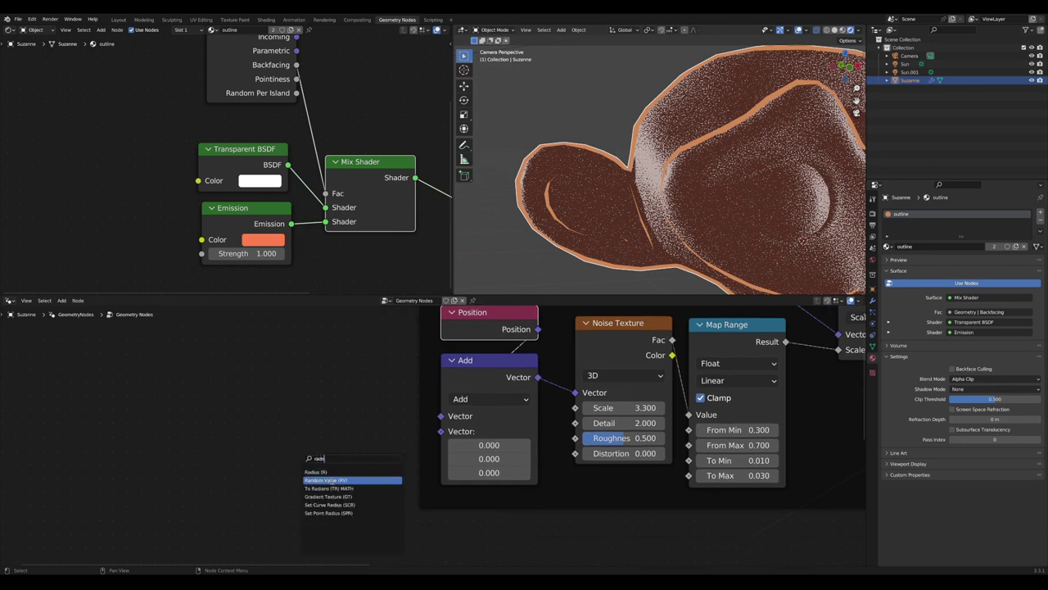
key("Return")
left_click(436, 454)
scroll(436, 454, "up", 2)
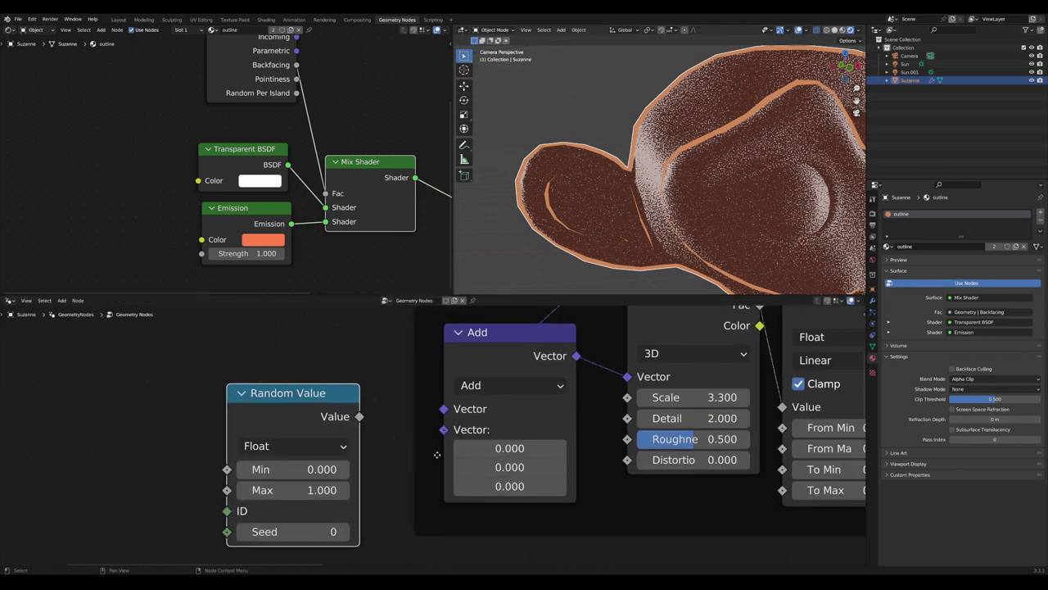
Switch the Random Value node to Vector and set all three Max components to 1000
left_click(330, 444)
left_click(262, 508)
scroll(368, 429, "down", 2)
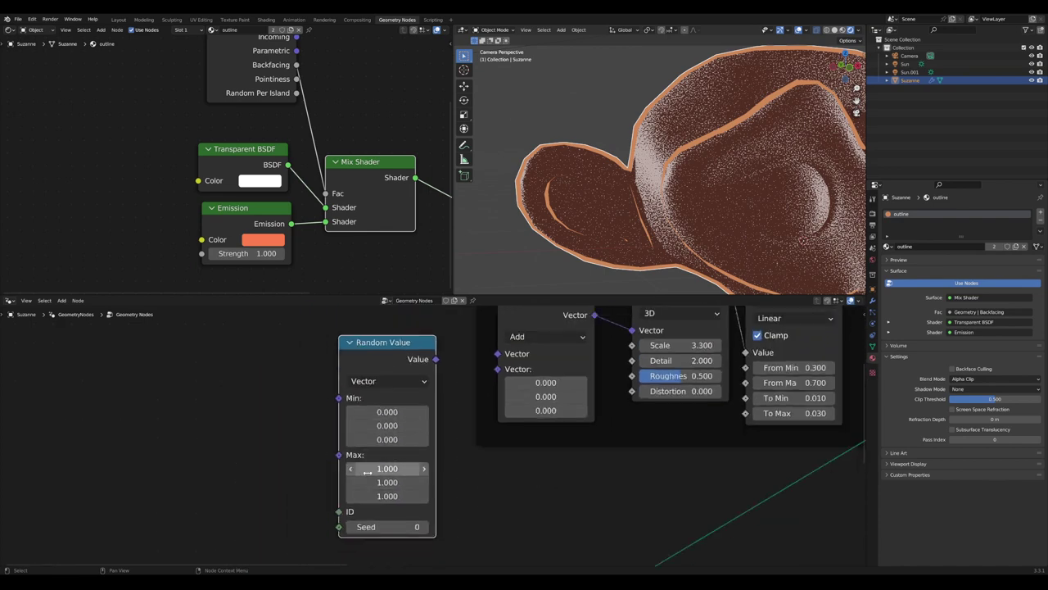
key("Return")
scroll(440, 367, "down", 1)
scroll(434, 362, "up", 2)
left_click_drag(406, 345, 427, 334)
scroll(431, 434, "down", 3)
scroll(378, 486, "up", 1)
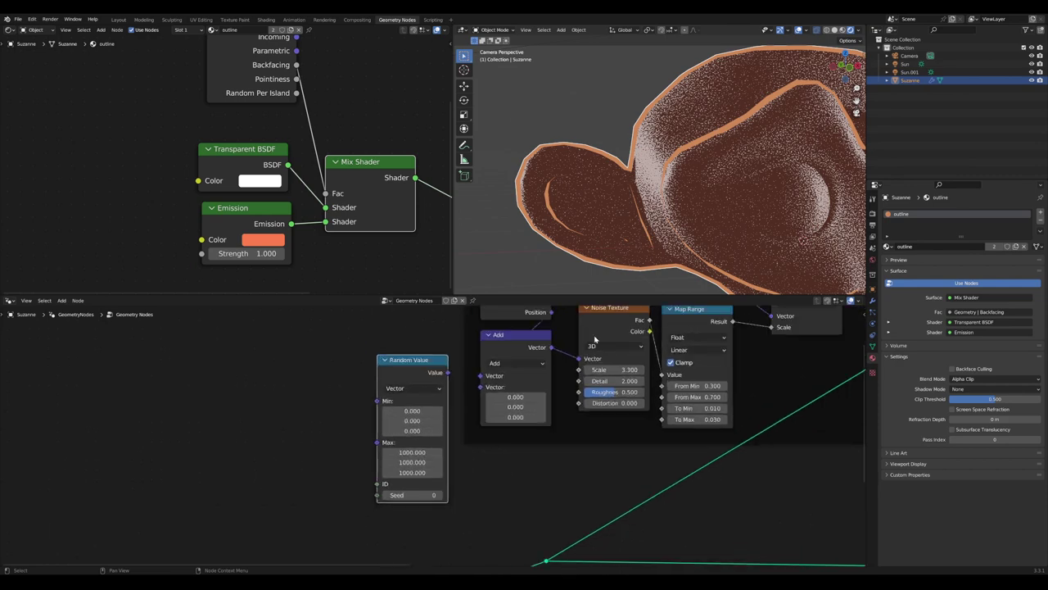
Add a Mesh Island node beside the Random Value node's ID input
scroll(668, 174, "down", 1)
middle_click_drag(705, 157, 675, 158, "shift")
scroll(767, 119, "down", 2)
middle_click_drag(693, 201, 671, 183, "shift")
scroll(281, 436, "up", 3)
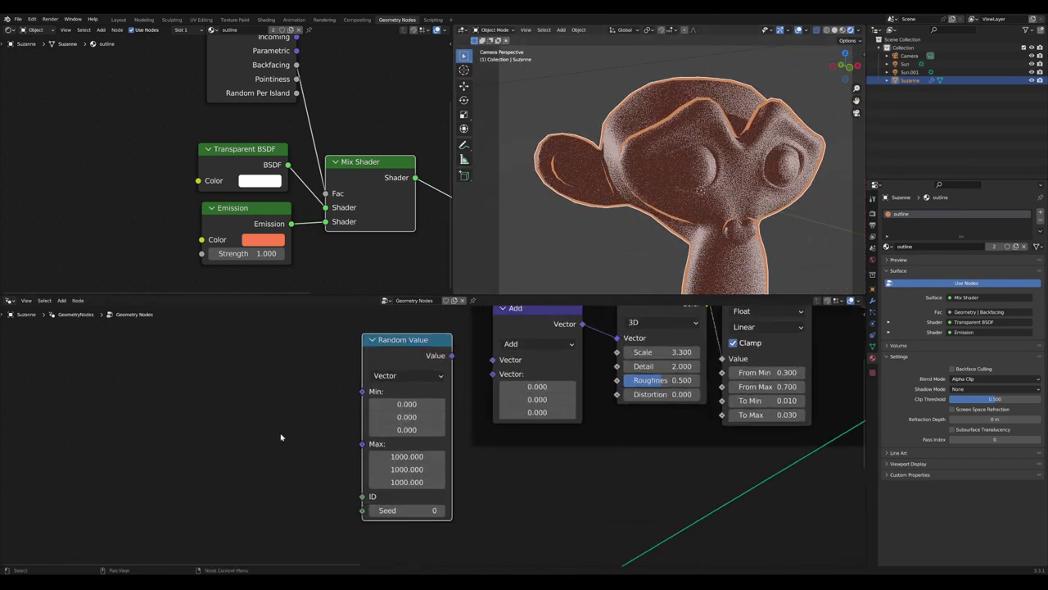
scroll(300, 435, "up", 1)
key("shift+a")
key("s")
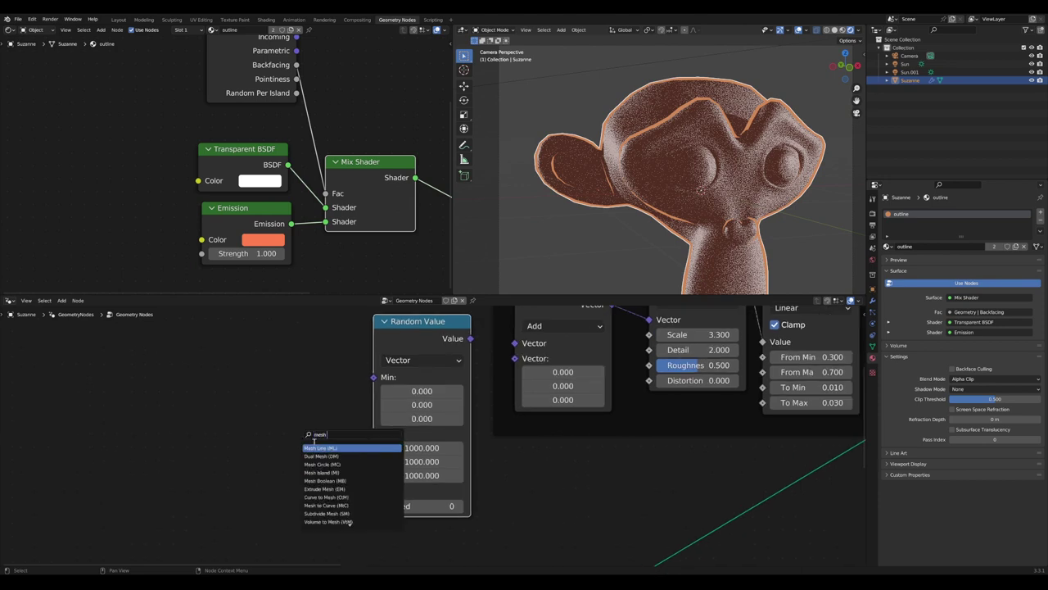
key("Return")
left_click(239, 450)
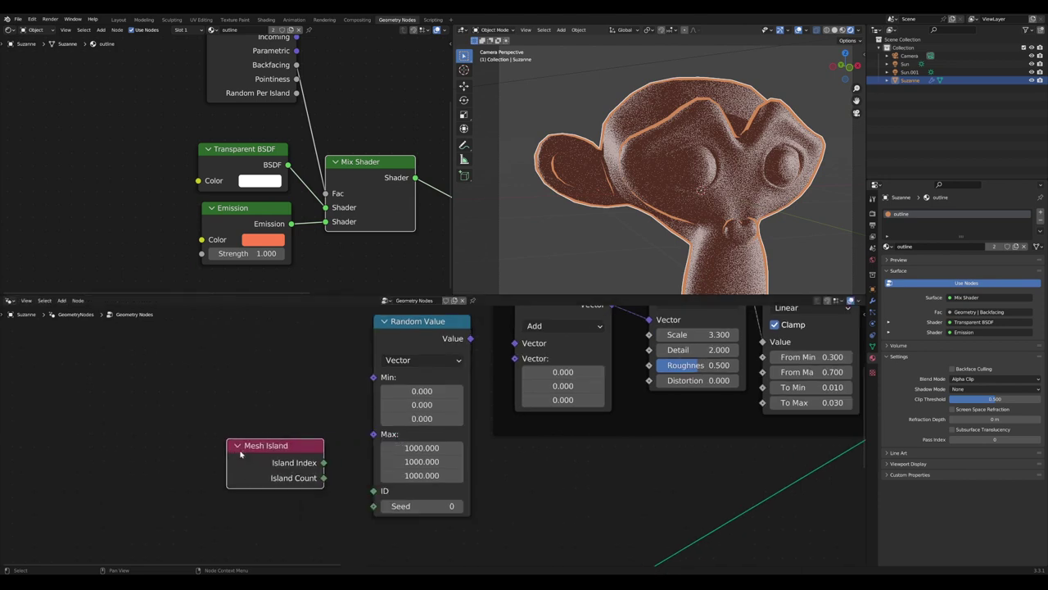
Connect the Random Value's Value output to the Add node's second Vector input
scroll(388, 475, "down", 1)
scroll(459, 395, "up", 2)
middle_click_drag(473, 389, 451, 391)
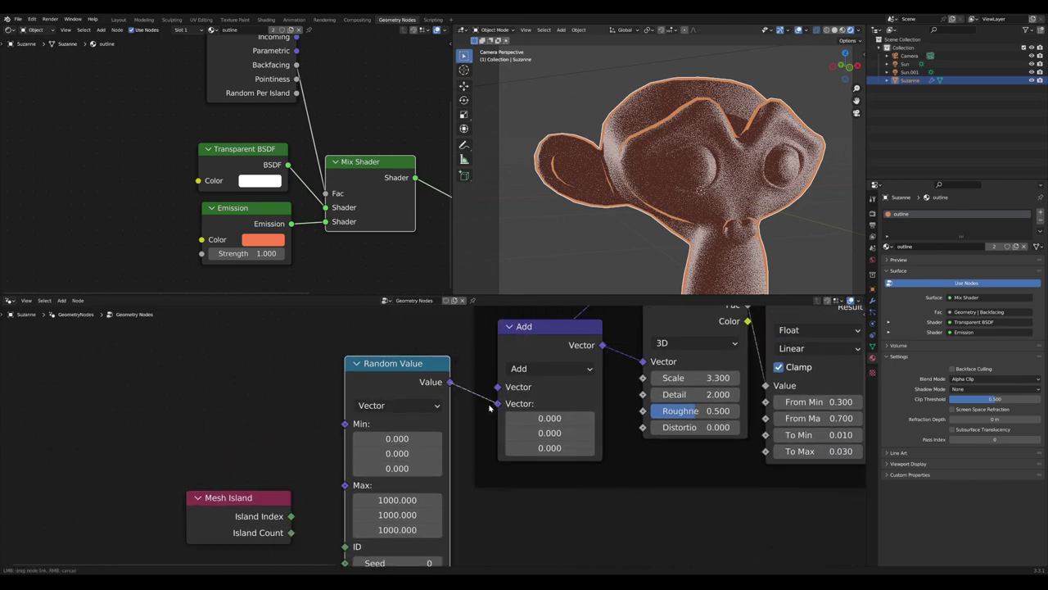
left_click_drag(490, 407, 497, 404)
scroll(363, 473, "up", 1)
scroll(364, 472, "down", 2)
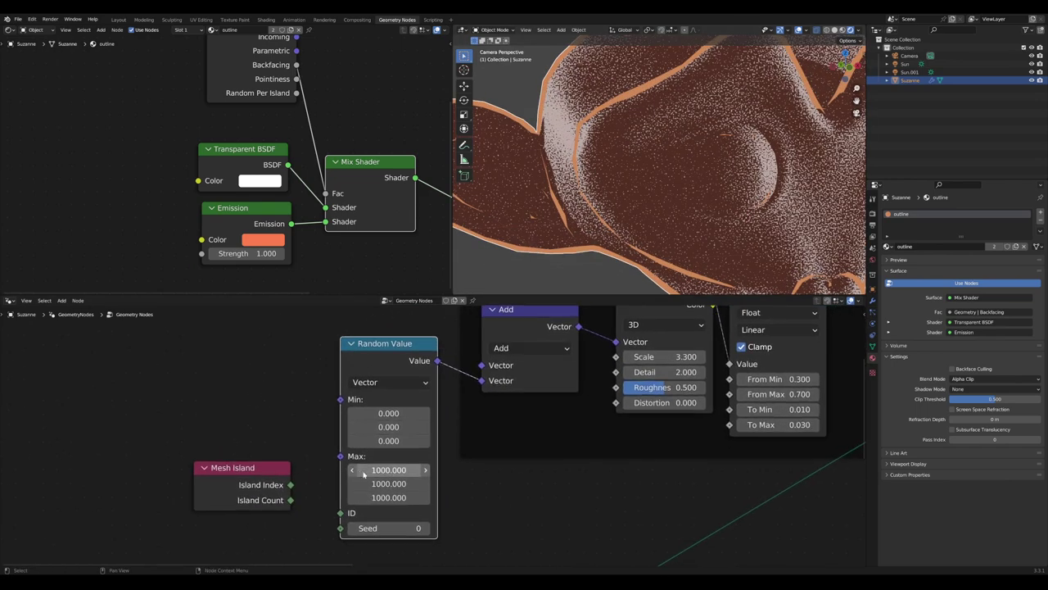
Connect the Mesh Island's Island Index output to the Random Value's ID input
middle_click_drag(556, 121, 503, 137)
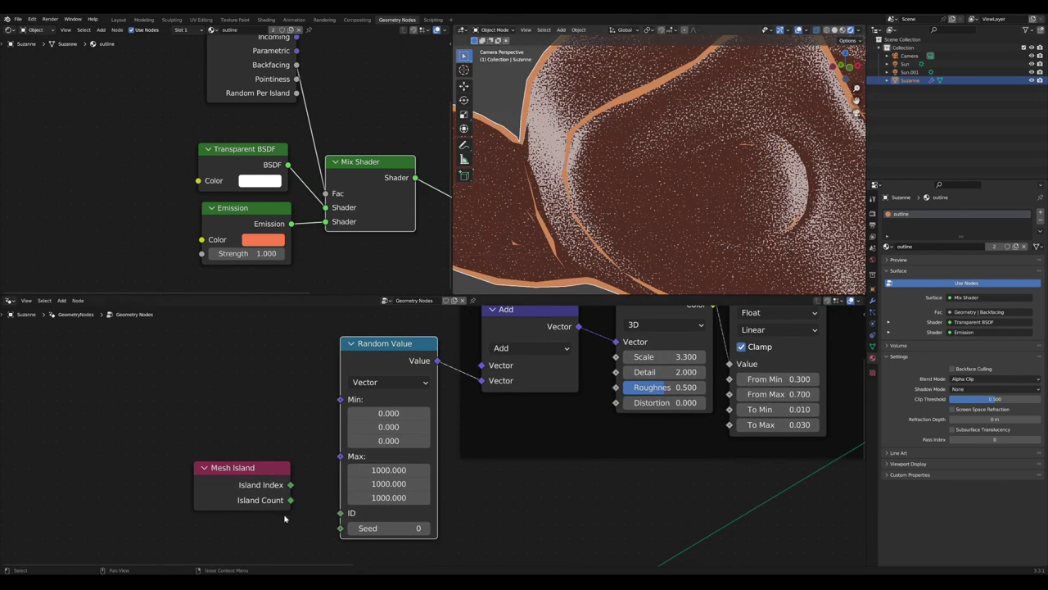
middle_click_drag(274, 535, 306, 520)
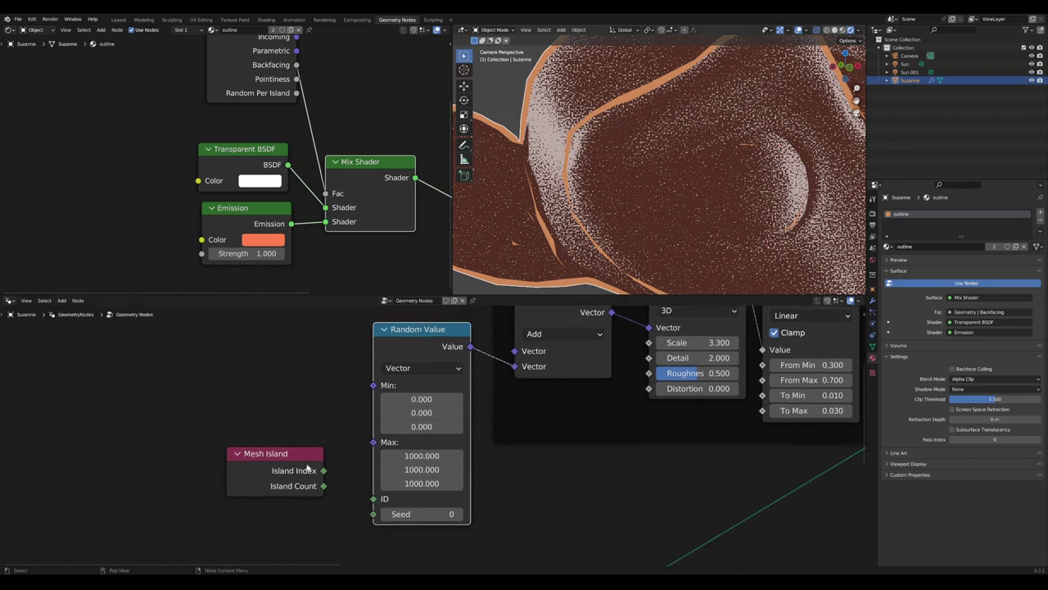
left_click_drag(366, 507, 377, 501)
scroll(533, 400, "down", 3)
scroll(526, 414, "up", 3)
middle_click_drag(522, 421, 519, 422)
scroll(458, 432, "down", 1)
scroll(451, 435, "down", 1)
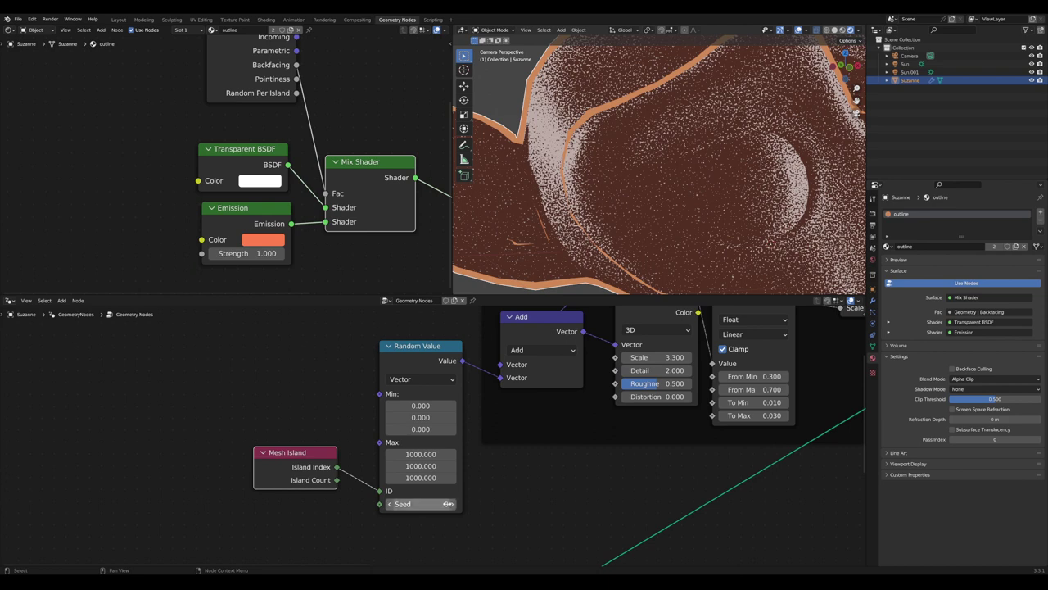
Raise the Random Value's Seed to 5 to try out different outline variations
left_click(451, 506)
left_click(451, 506)
left_click(451, 506)
left_click(451, 506)
Move the Mesh Island node higher to make room for another node beside the Seed input
left_click_drag(298, 451, 320, 440)
scroll(319, 460, "down", 1)
middle_click_drag(320, 460, 353, 392)
scroll(360, 445, "down", 3)
scroll(365, 402, "up", 2)
left_click_drag(367, 385, 368, 347)
scroll(358, 393, "up", 1)
middle_click_drag(358, 393, 367, 453)
Add a Scene Time node below Mesh Island and connect its Frame output to the Random Value's Seed
key("Tab")
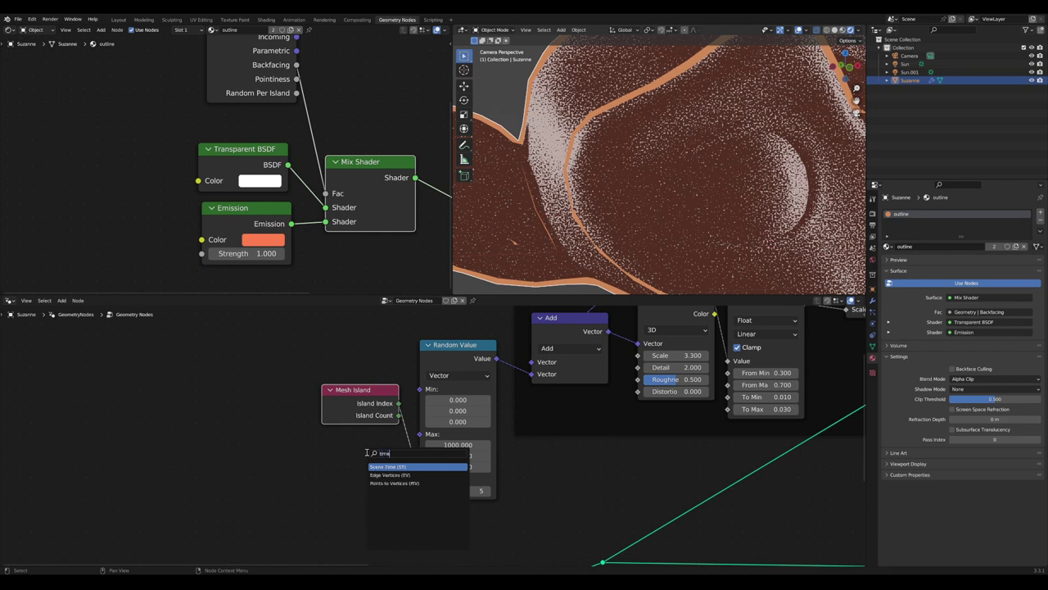
left_click(385, 466)
scroll(340, 485, "up", 2)
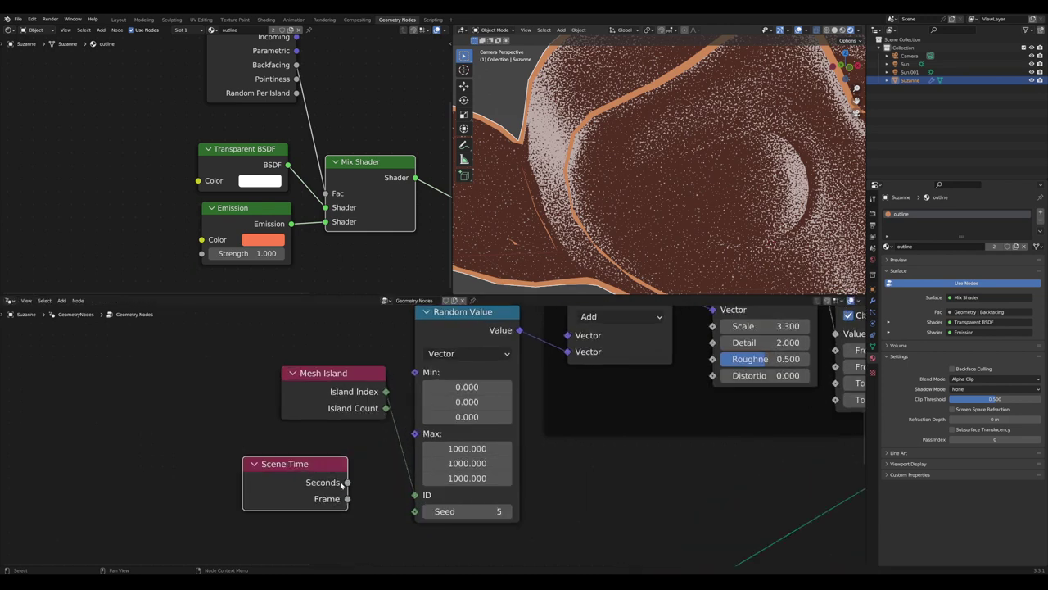
left_click_drag(393, 488, 425, 495)
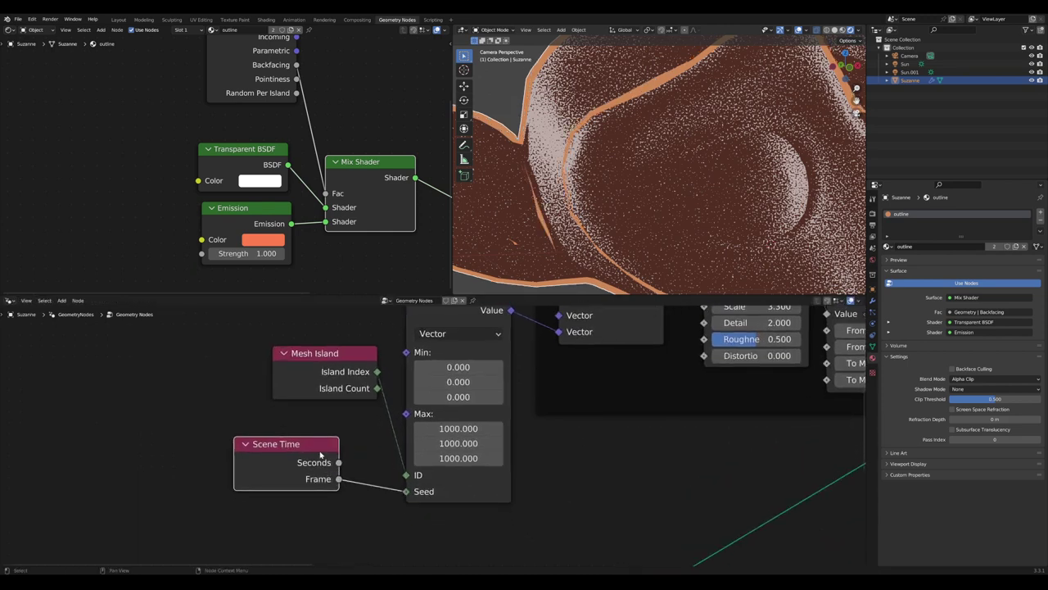
left_click_drag(319, 450, 344, 461)
Play the animation, check the flickering outline on the monkey up close, and stop playback
key("space")
scroll(642, 177, "down", 4)
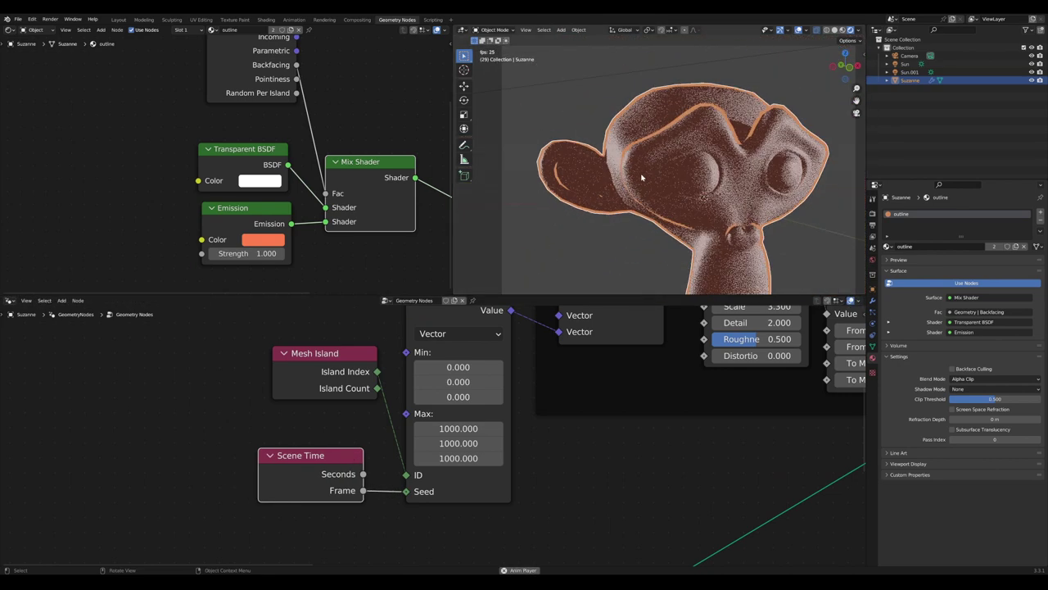
scroll(643, 177, "up", 3)
middle_click_drag(643, 176, 620, 211, "shift")
scroll(704, 173, "up", 1)
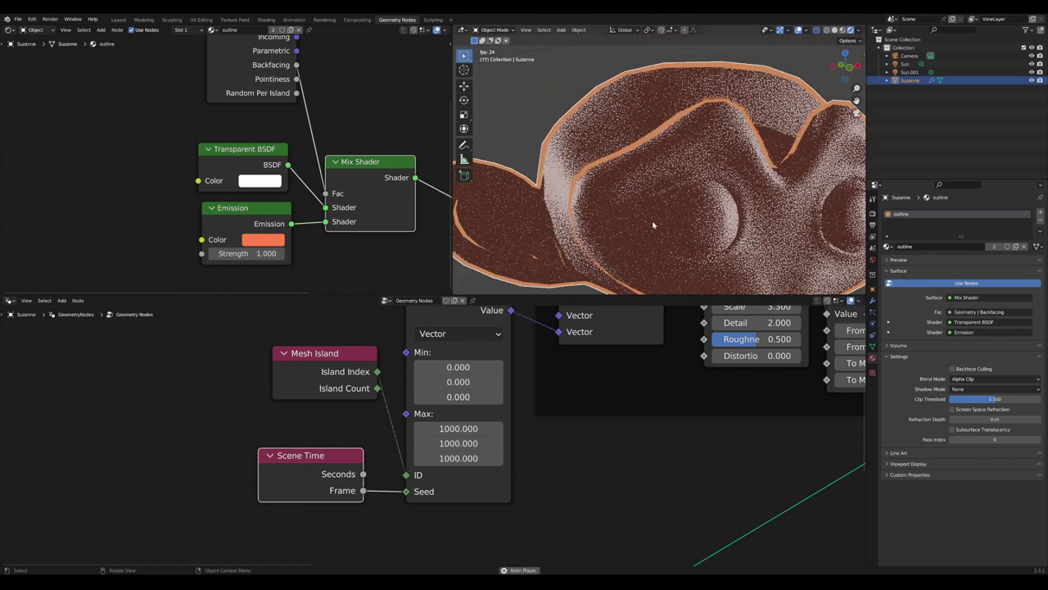
key("space")
Move the Random Value, Mesh Island and Scene Time nodes together into the outline frame
scroll(388, 464, "down", 3)
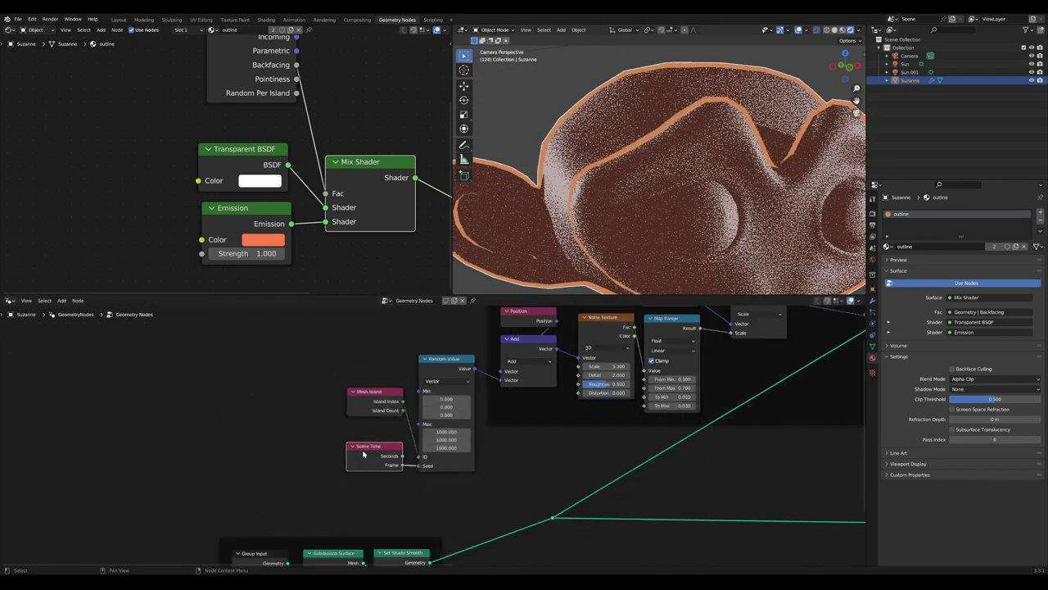
scroll(412, 471, "down", 1)
left_click_drag(459, 482, 353, 355)
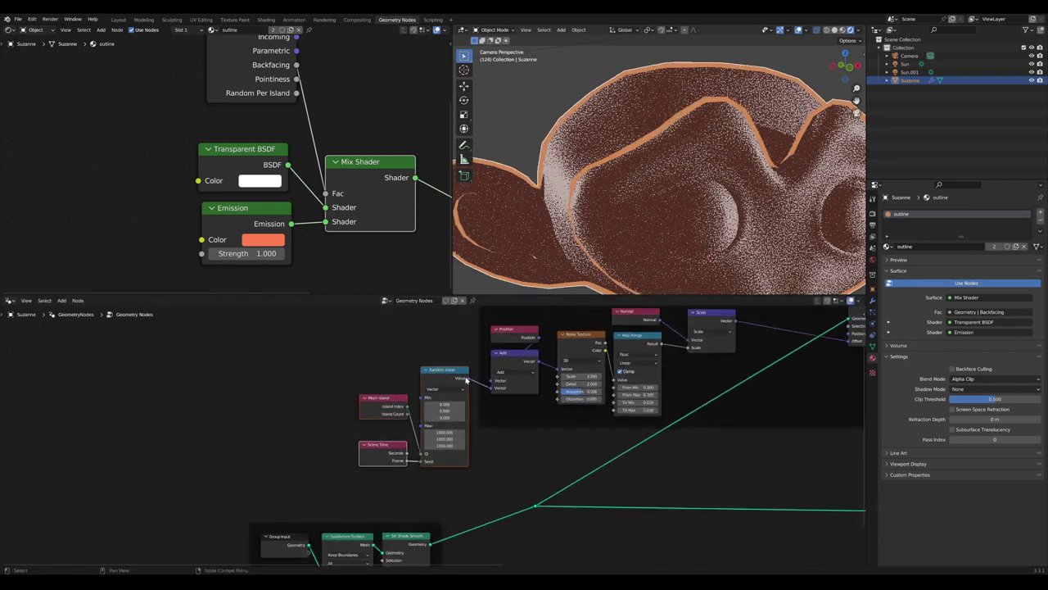
left_click_drag(464, 378, 474, 342)
scroll(474, 342, "down", 3)
mouse_move(544, 354)
left_mouse_down()
mouse_move(526, 333)
mouse_move(537, 344)
left_mouse_up()
Review the node tree layout and examine the monkey's outline up close in the viewport
scroll(527, 385, "up", 4)
scroll(514, 376, "up", 1)
middle_click_drag(512, 375, 566, 374)
scroll(566, 374, "down", 7)
scroll(498, 392, "up", 5)
middle_click_drag(372, 488, 313, 441)
scroll(676, 156, "down", 4)
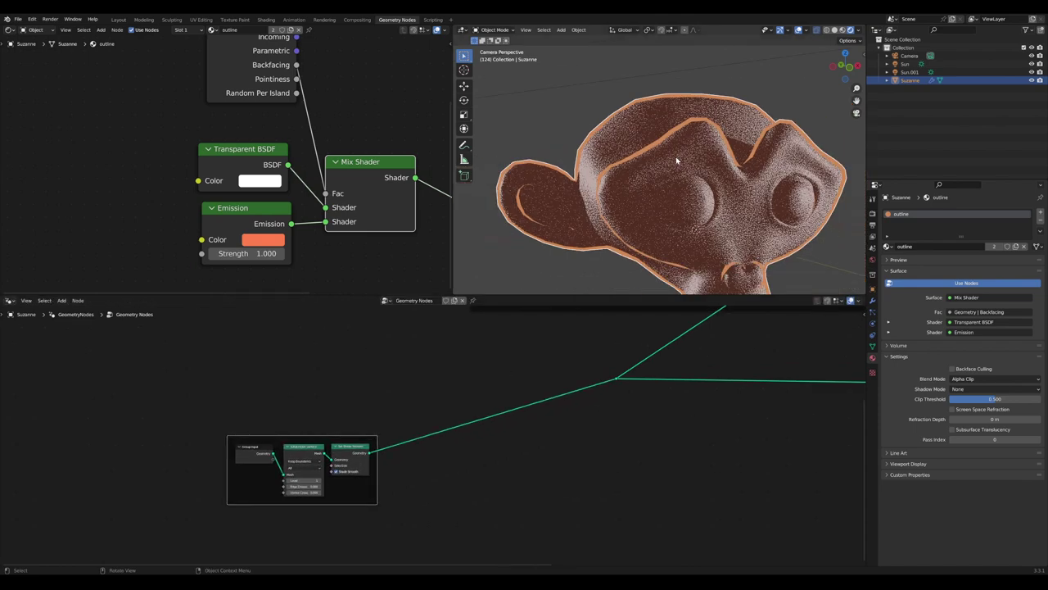
scroll(646, 176, "up", 6)
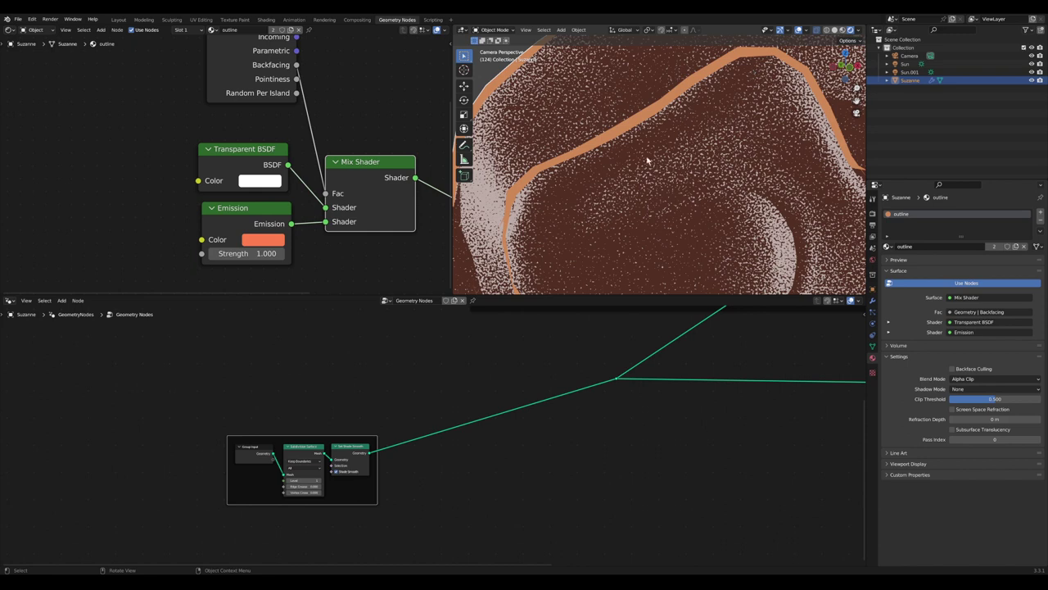
Space the node tree out by moving the Group Input frame farther from the reroute point
middle_click_drag(581, 395, 502, 418)
left_click_drag(572, 421, 659, 403)
scroll(641, 377, "down", 1)
middle_click_drag(641, 377, 564, 443)
middle_click_drag(445, 467, 580, 417)
left_click_drag(366, 473, 336, 506)
scroll(377, 465, "down", 3)
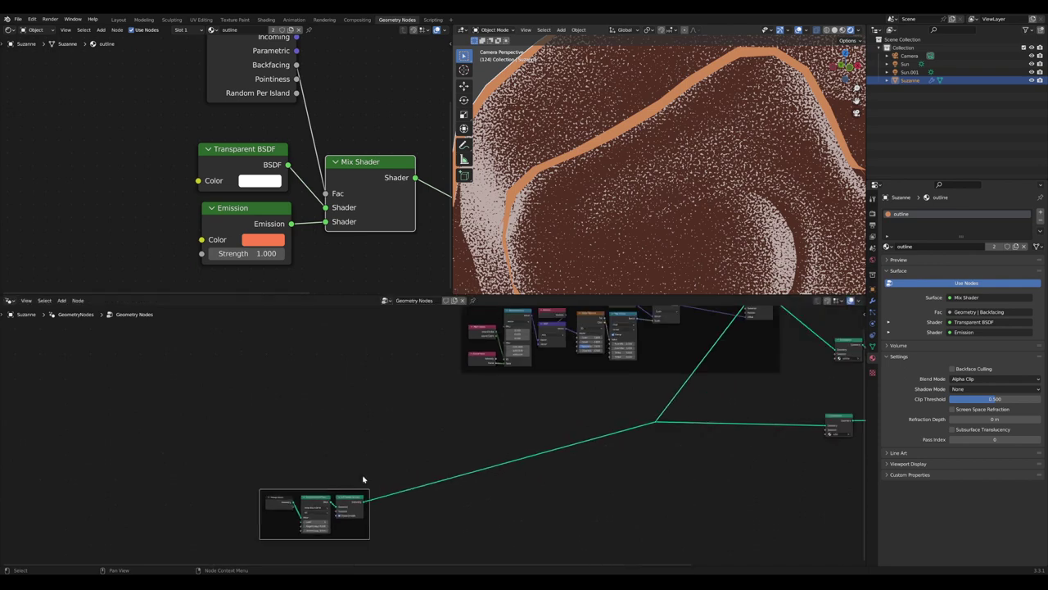
Add a UV Sphere node above the Group Input frame and preview it through the output
scroll(377, 466, "down", 4)
scroll(385, 464, "up", 2)
middle_click_drag(393, 459, 504, 398)
scroll(499, 397, "up", 6)
scroll(452, 390, "down", 2)
scroll(455, 402, "down", 3)
scroll(642, 171, "down", 7)
scroll(449, 414, "up", 2)
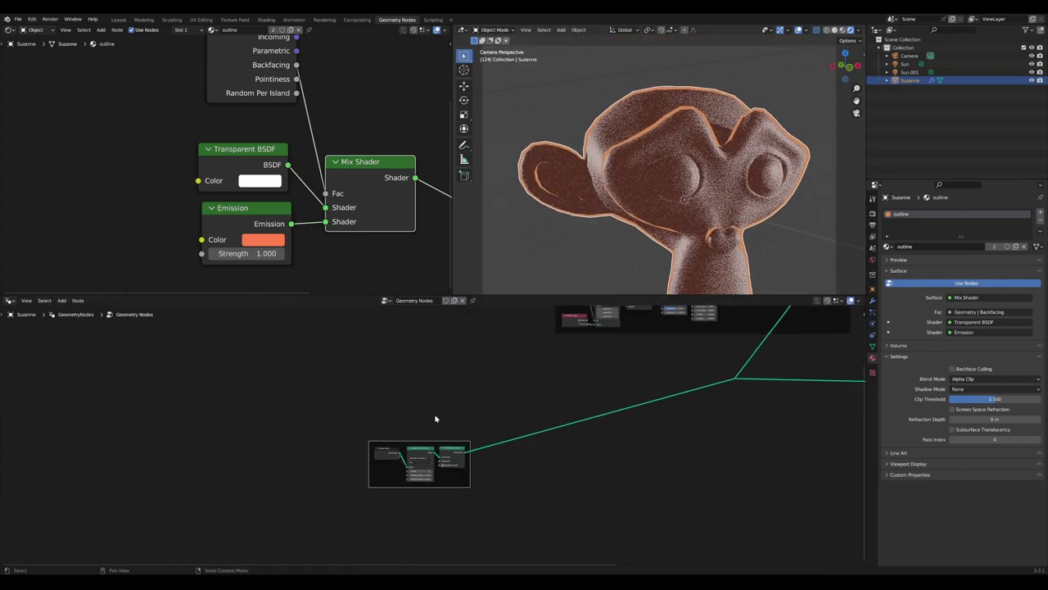
scroll(449, 413, "up", 3)
middle_click_drag(451, 400, 438, 425)
key("Tab")
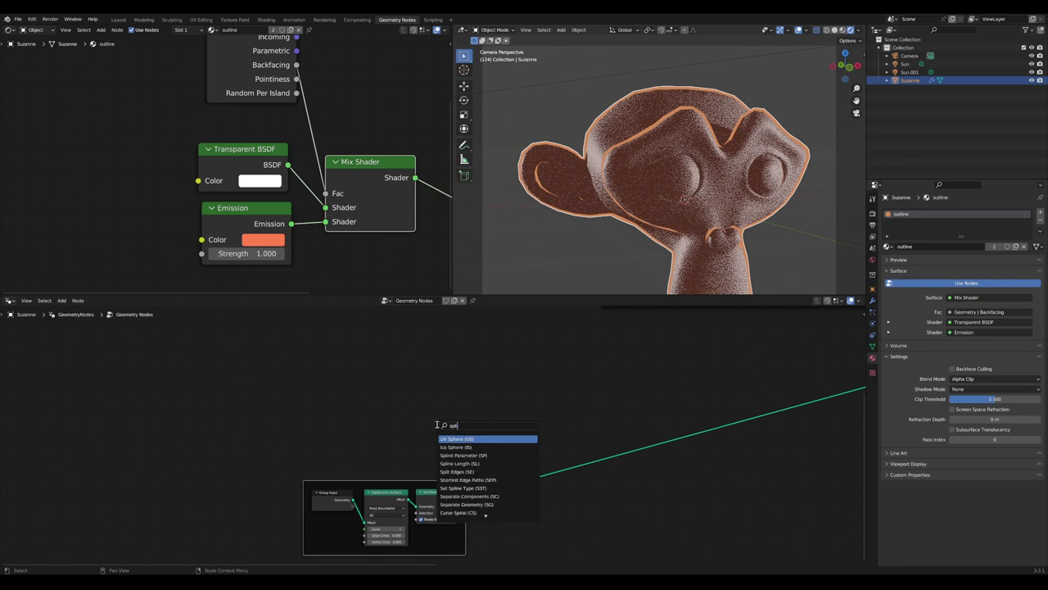
key("Return")
left_click(438, 406)
left_click(437, 407, "ctrl+shift")
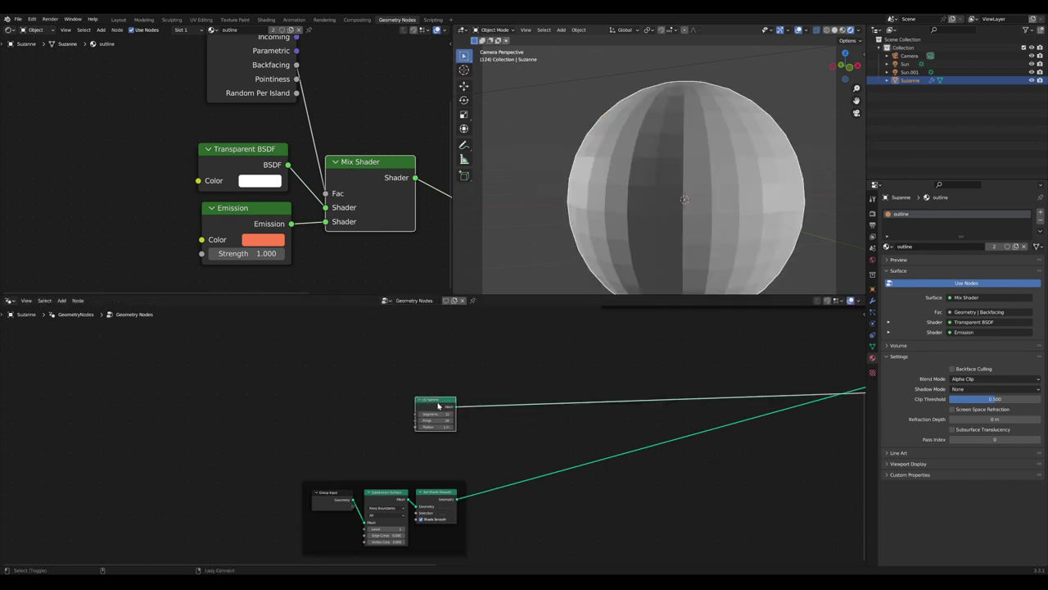
Insert a Set Shade Smooth node after the UV Sphere and place it close beside it
scroll(456, 422, "down", 1)
scroll(557, 448, "down", 3)
middle_click_drag(556, 448, 463, 434)
scroll(462, 436, "up", 6)
key("Tab")
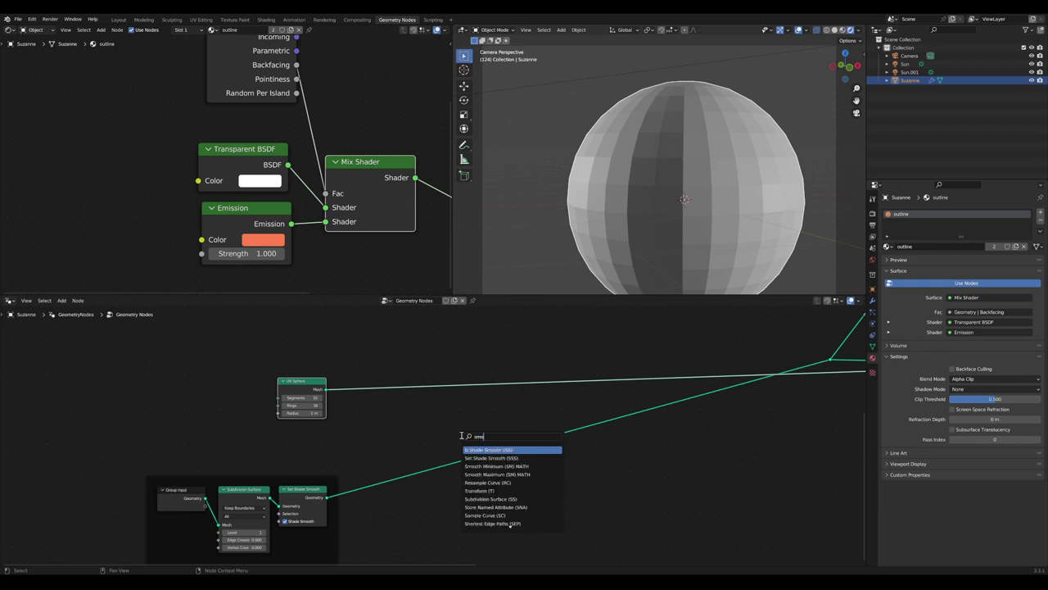
left_click(475, 459)
left_click(393, 393)
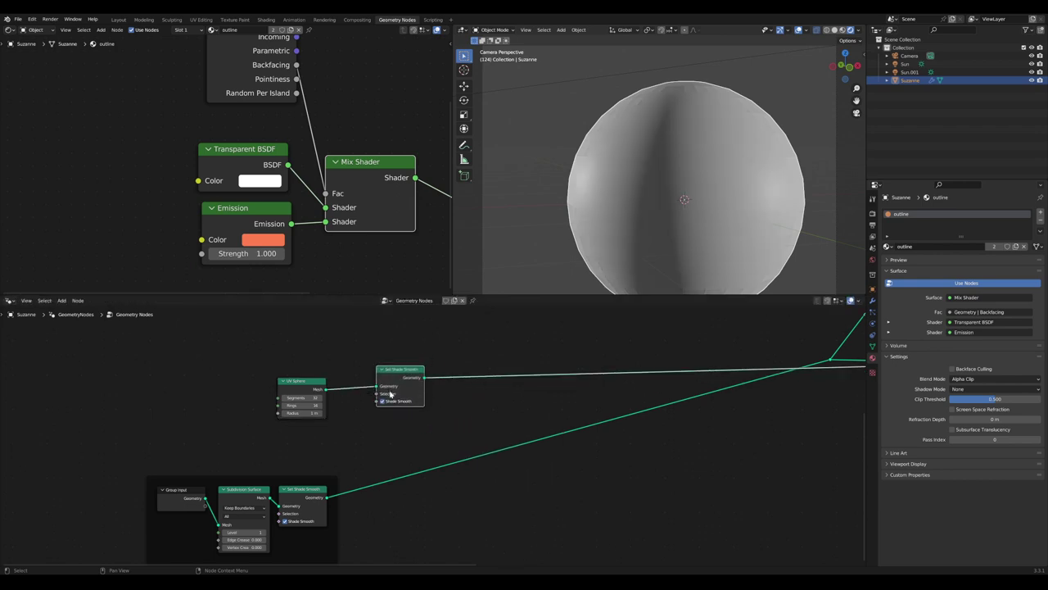
left_click_drag(398, 380, 365, 382)
scroll(373, 381, "up", 3)
Reposition the UV Sphere and Set Shade Smooth nodes together, and insert a Set Position node after them
scroll(420, 464, "down", 5)
left_click_drag(413, 436, 273, 366)
left_click_drag(320, 389, 245, 360)
key("Tab")
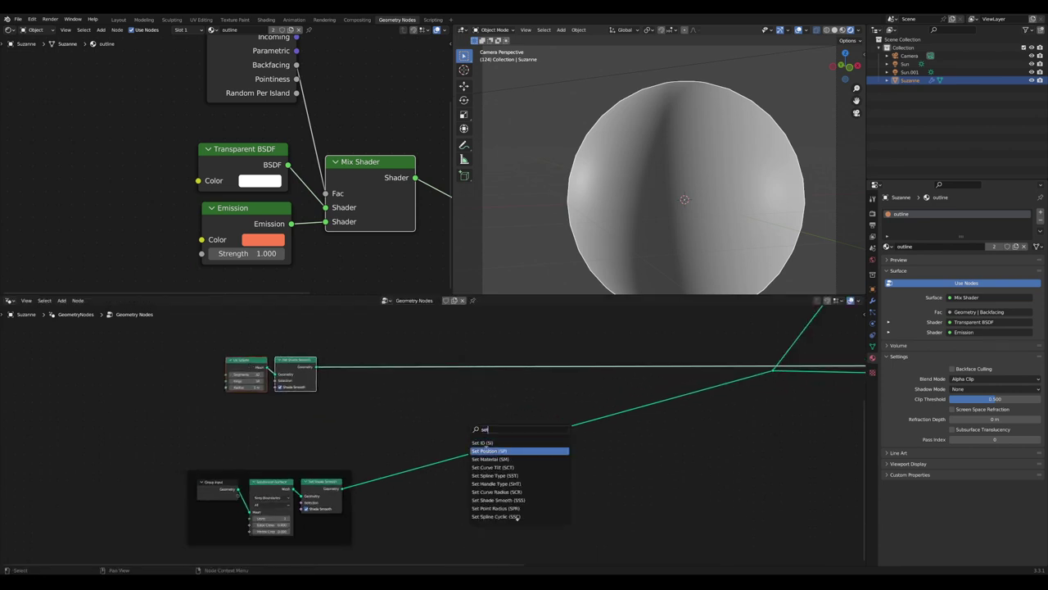
left_click(486, 449)
left_click(375, 365)
Duplicate the final Join Geometry node and insert the copy on the link leaving the Group Input frame
scroll(483, 411, "up", 1)
middle_click_drag(505, 415, 373, 416)
scroll(459, 416, "down", 6)
scroll(524, 419, "up", 1)
middle_click_drag(586, 424, 515, 427)
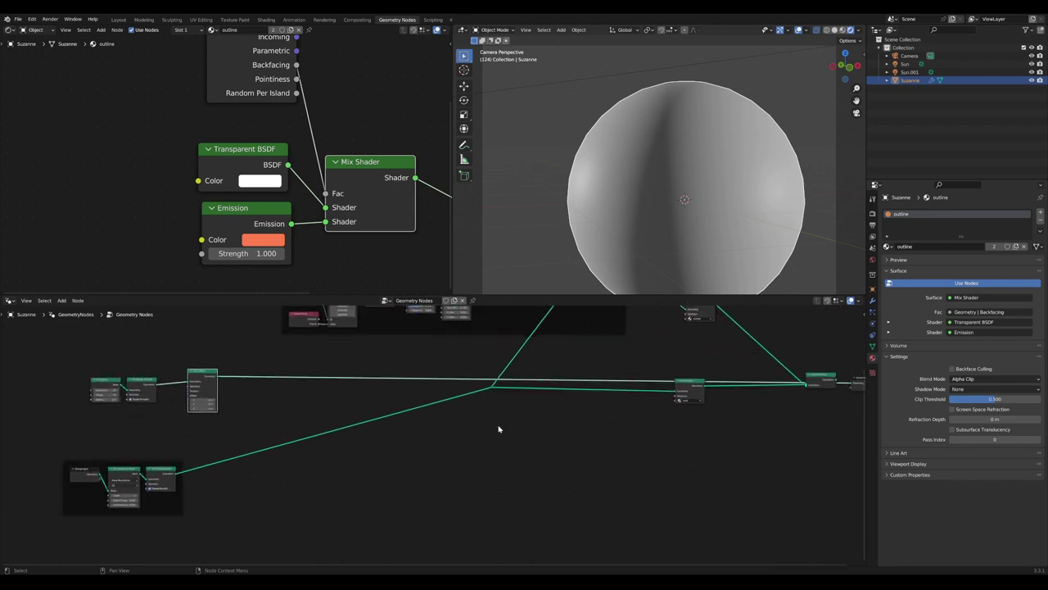
scroll(515, 426, "up", 1)
scroll(201, 435, "up", 1)
middle_click_drag(199, 433, 328, 457)
middle_click_drag(856, 423, 567, 429)
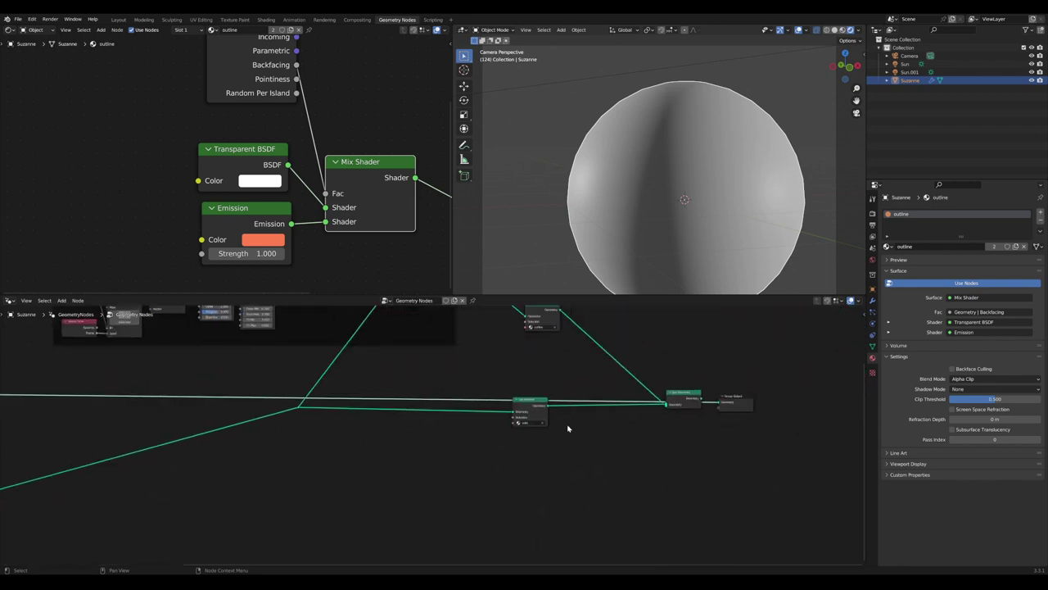
left_click(697, 400)
key("shift+d")
left_click(167, 451)
Connect the sphere's Set Position to the new Join Geometry and reconnect the final Join Geometry to Group Output
middle_click_drag(166, 451, 444, 446)
scroll(352, 438, "up", 5)
scroll(307, 446, "up", 1)
right_click_drag(560, 485, 559, 485, "alt")
scroll(349, 510, "down", 4)
left_click_drag(742, 439, 755, 433)
Set the Set Position node's Z offset to 2.07 m to raise the sphere above the monkey
middle_click_drag(289, 370, 596, 322)
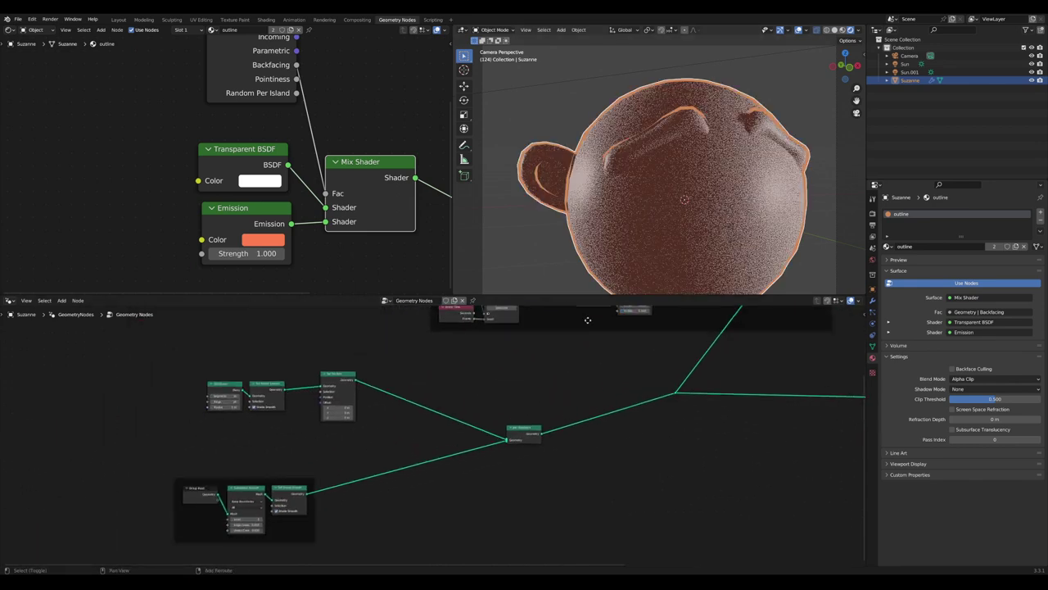
scroll(361, 432, "up", 9)
middle_click_drag(321, 445, 485, 440)
left_click_drag(463, 397, 565, 397)
Move the camera back about 3.65 m along its local Z axis to frame both sphere and monkey
scroll(787, 175, "down", 5)
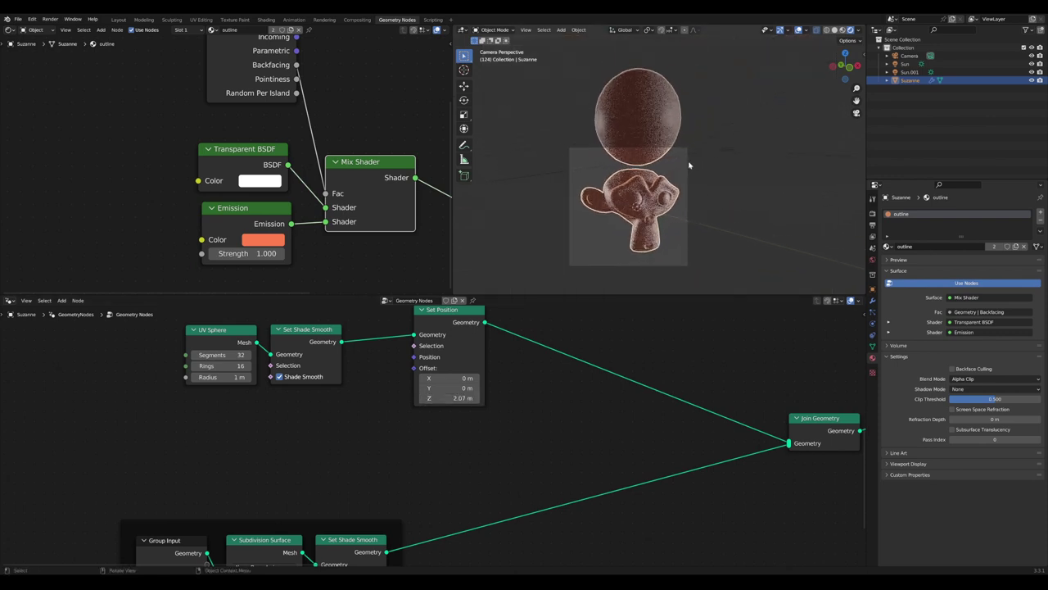
left_click(688, 166)
key("g")
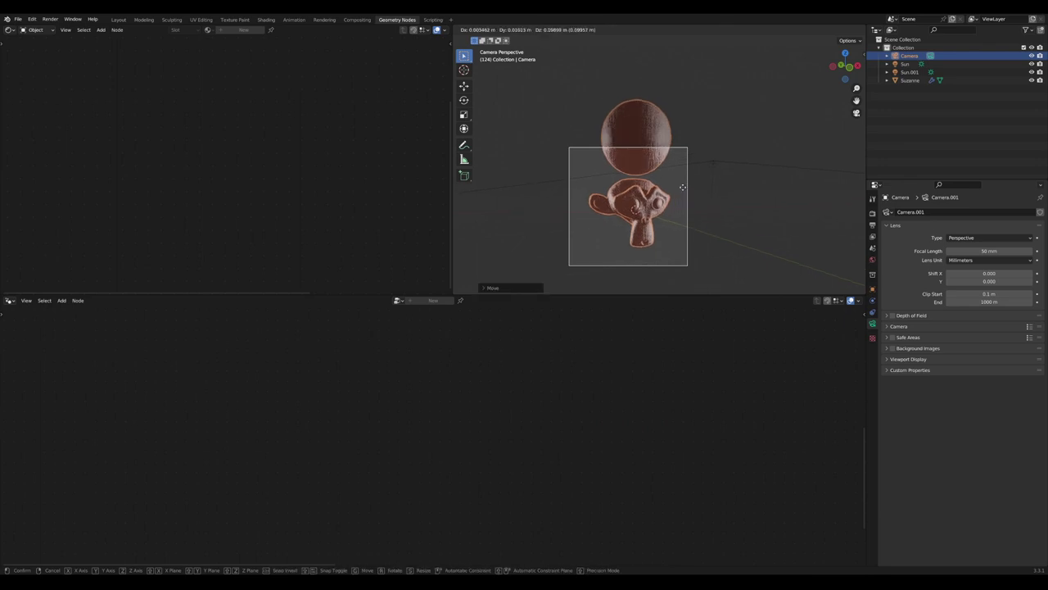
key("z")
key("z")
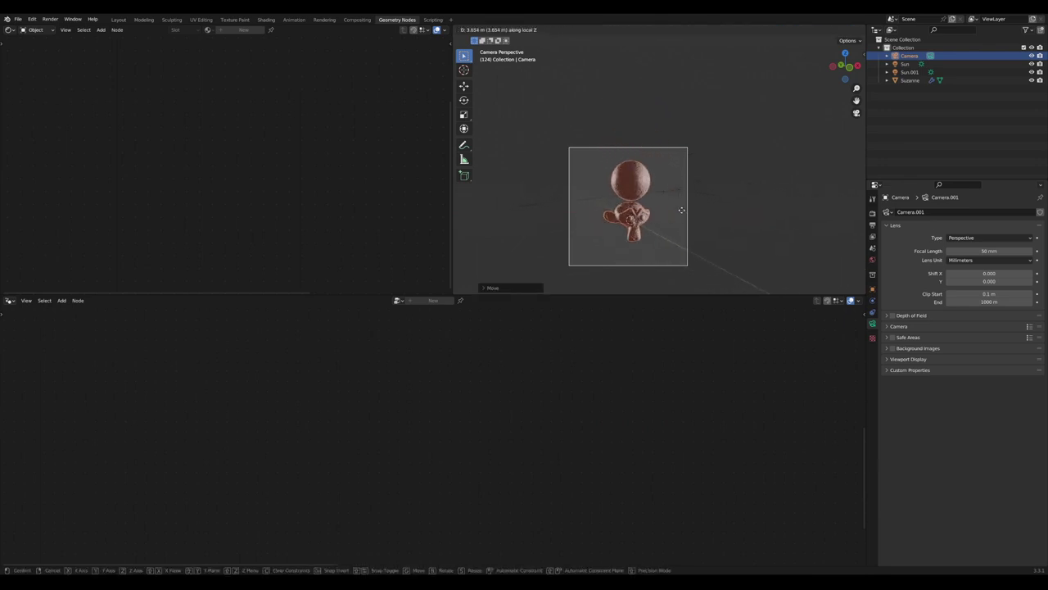
left_click(681, 210)
scroll(677, 224, "up", 6)
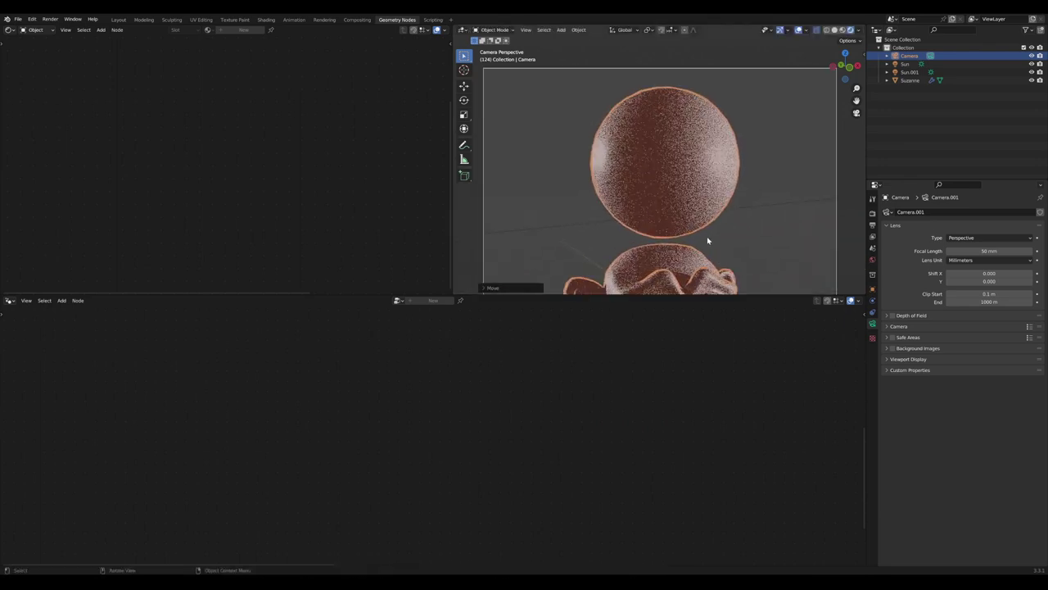
Select the monkey object and adjust the heights of the 3D viewport and node editor areas
scroll(708, 240, "up", 4)
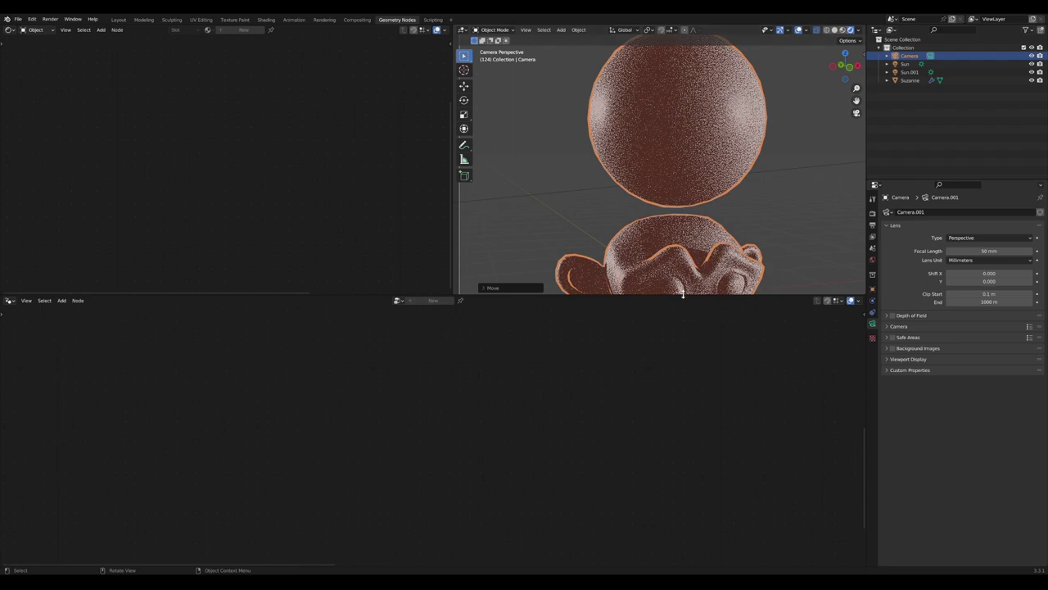
left_click_drag(683, 294, 614, 431)
scroll(648, 346, "down", 5)
scroll(651, 322, "up", 5)
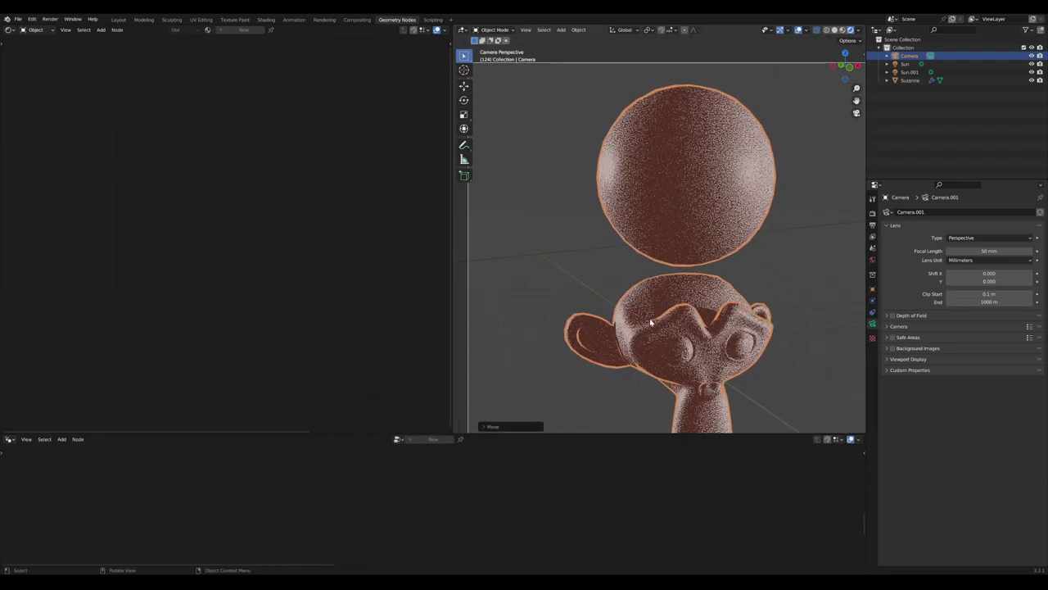
scroll(650, 323, "up", 4)
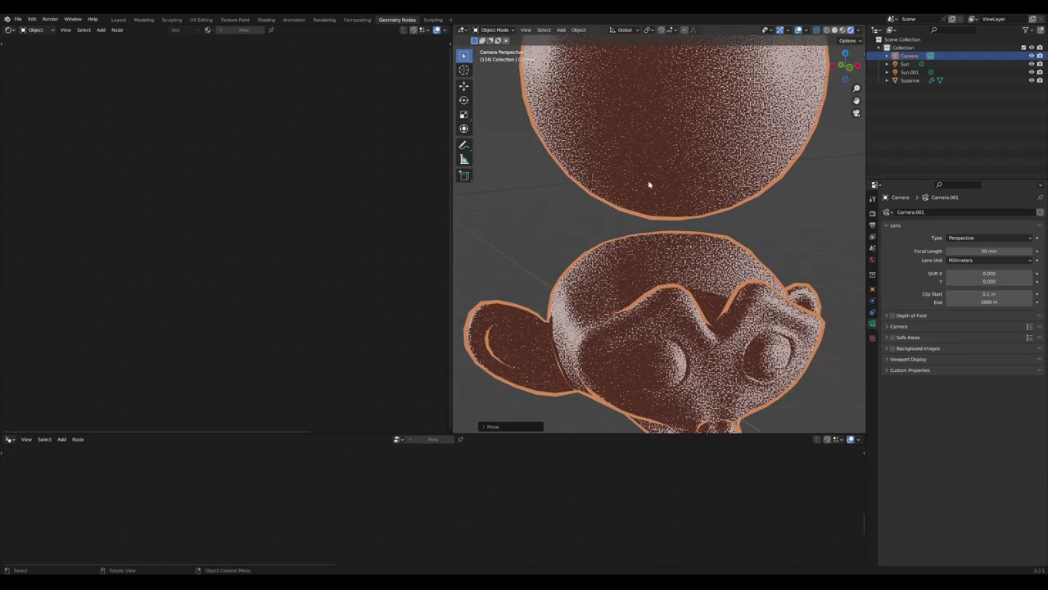
left_click(649, 185)
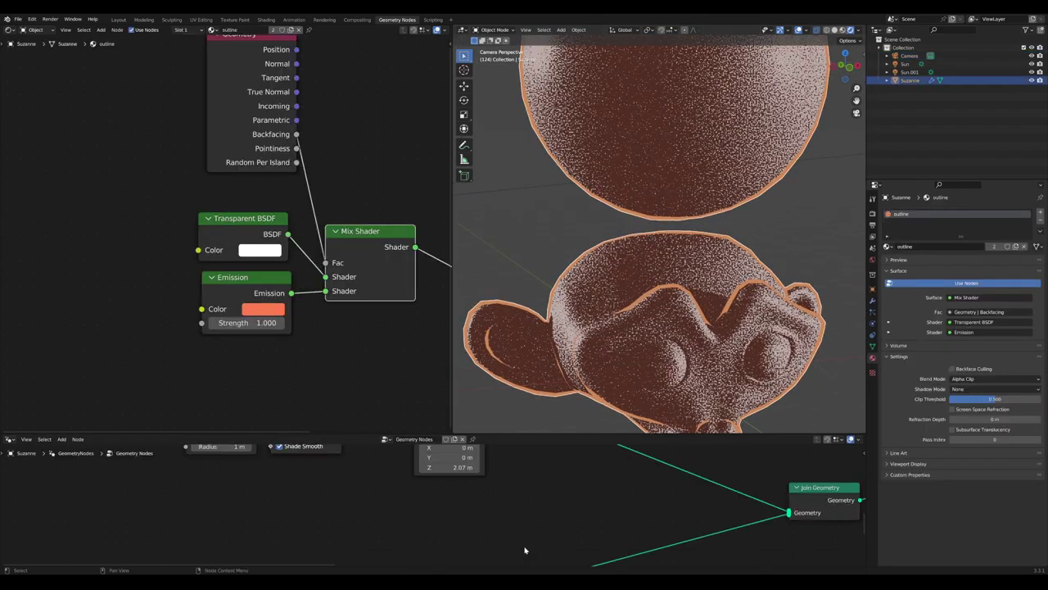
scroll(562, 511, "down", 5)
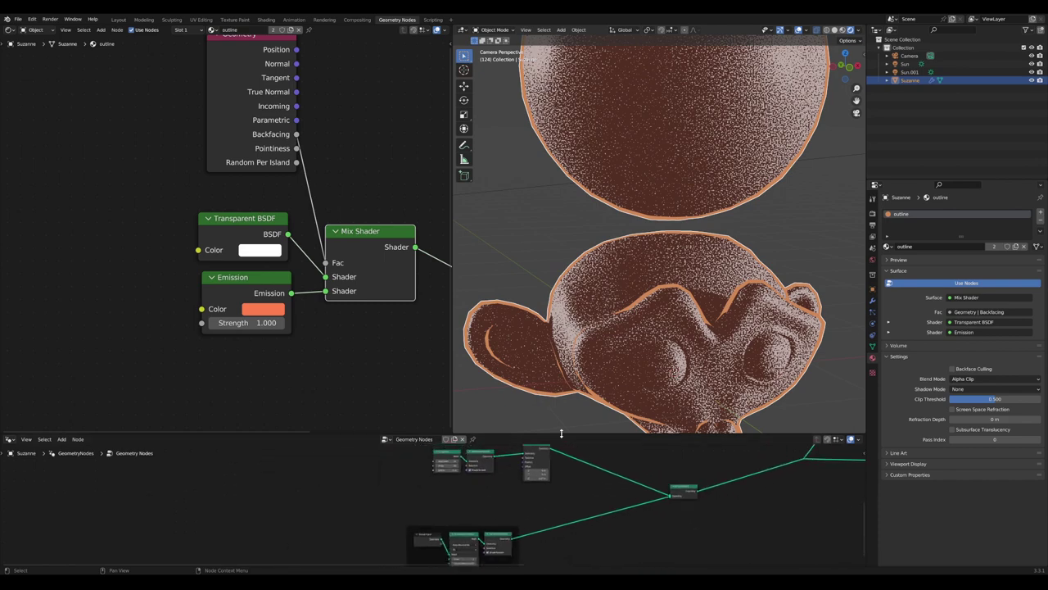
left_click_drag(561, 432, 578, 377)
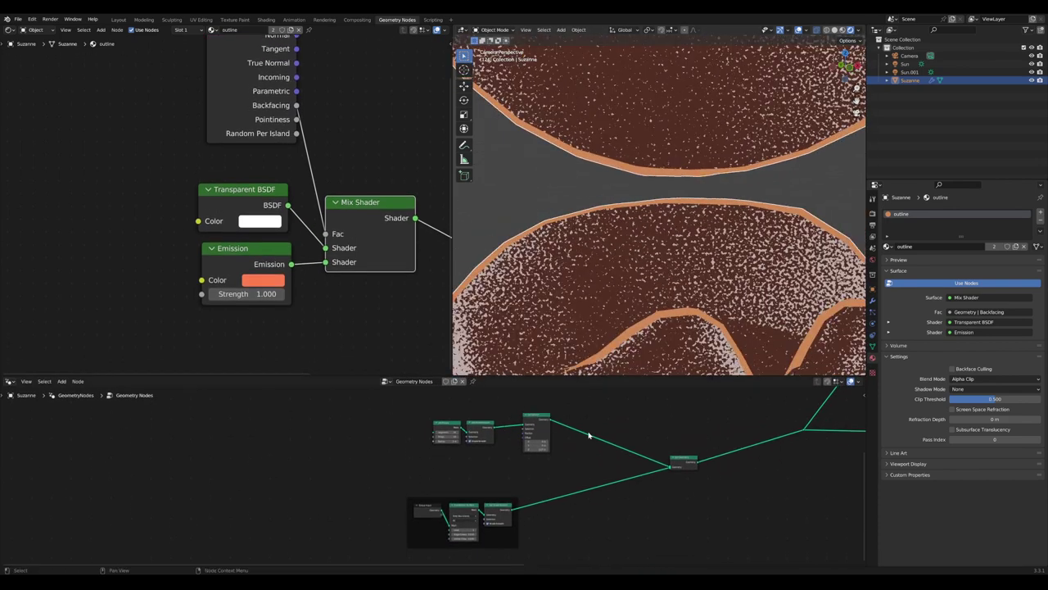
Group the sphere's UV Sphere, Set Shade Smooth and Set Position nodes into a frame and reposition it
scroll(586, 445, "up", 3)
left_click_drag(602, 460, 560, 469)
middle_click_drag(577, 488, 514, 412)
left_click_drag(533, 464, 368, 397)
middle_click_drag(497, 421, 483, 459)
key("ctrl+j")
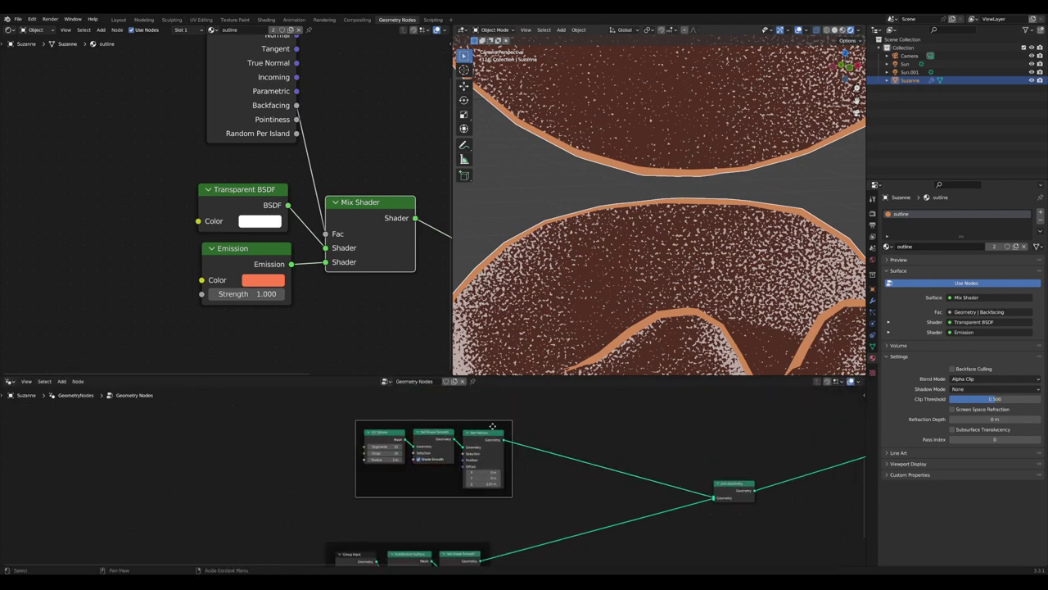
left_click_drag(492, 426, 448, 422)
Examine the outline's noise displacement nodes and how the joined geometry branches into the two material paths
scroll(557, 410, "down", 3)
scroll(585, 330, "down", 3)
scroll(540, 473, "down", 4)
middle_click_drag(541, 472, 454, 536)
scroll(626, 498, "up", 2)
middle_click_drag(631, 495, 545, 510)
scroll(676, 461, "up", 4)
middle_click_drag(721, 435, 547, 448)
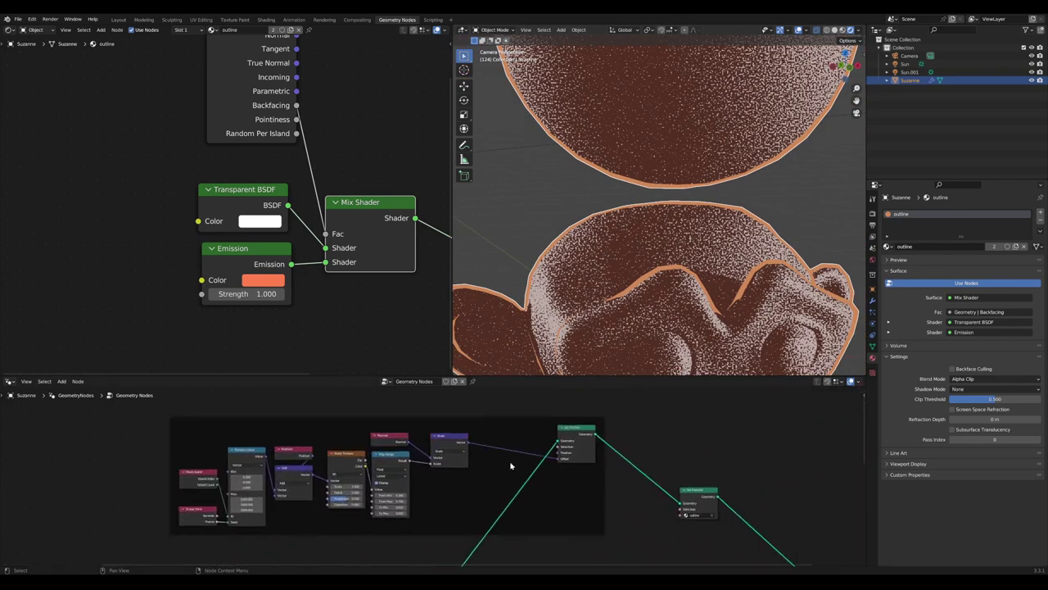
scroll(547, 449, "up", 1)
middle_click_drag(533, 488, 522, 452)
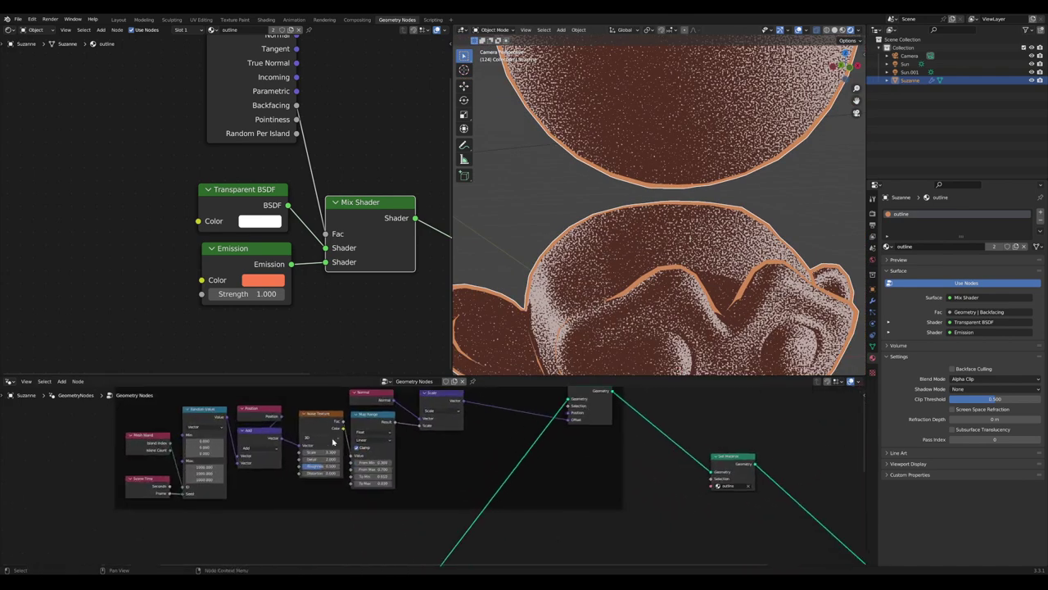
scroll(348, 444, "down", 2)
middle_click_drag(404, 543, 439, 476)
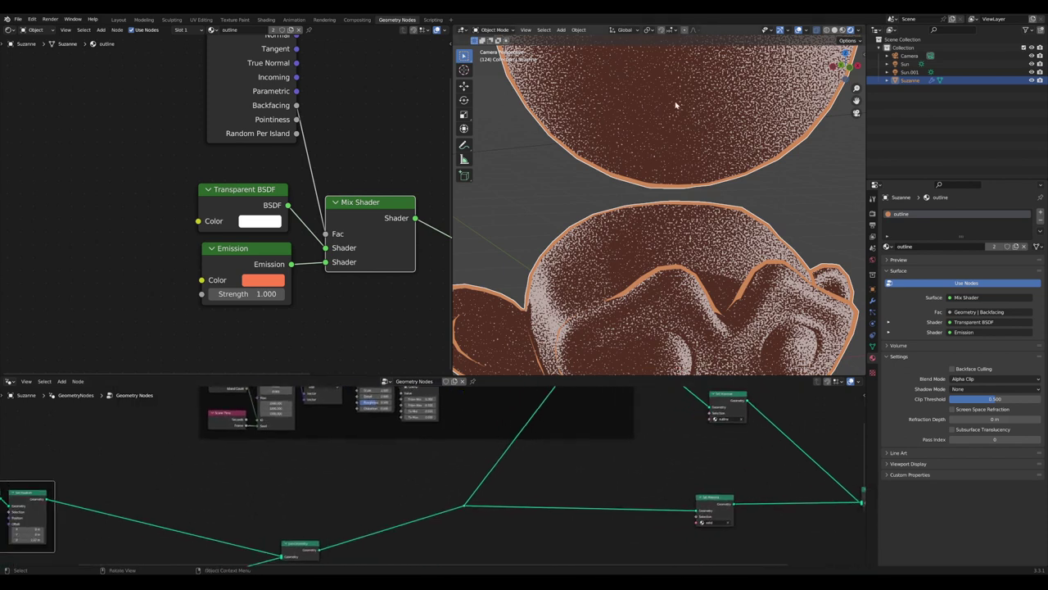
scroll(479, 395, "down", 2)
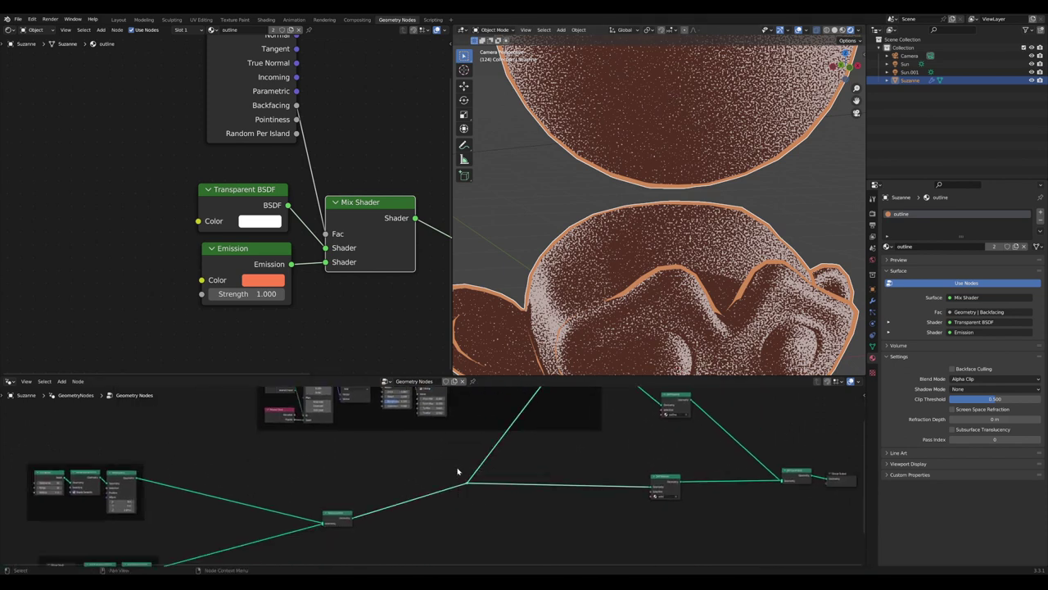
Reposition the reroute after the new Join Geometry and the lower Set Material node to make room in the tree
key("g")
left_click(400, 524)
middle_click_drag(693, 464, 574, 521)
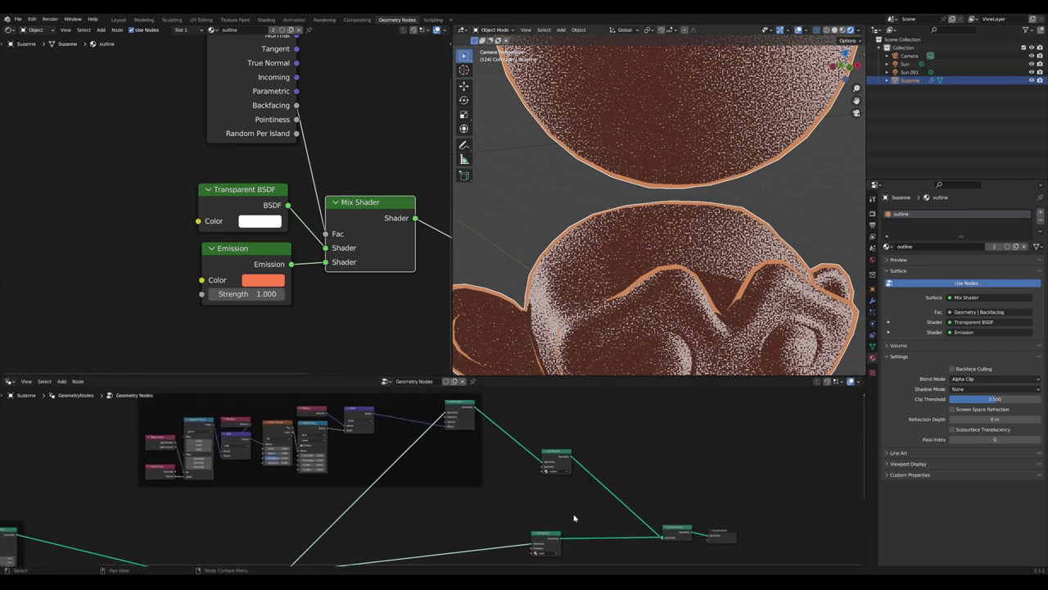
mouse_move(554, 539)
left_mouse_down()
mouse_move(572, 565)
mouse_move(575, 538)
left_mouse_up()
Insert a Delete Geometry node on the link between the reroute and the outline's Set Position
scroll(459, 483, "up", 3)
middle_click_drag(448, 473, 596, 479)
scroll(469, 502, "up", 3)
scroll(469, 502, "up", 3)
key("Tab")
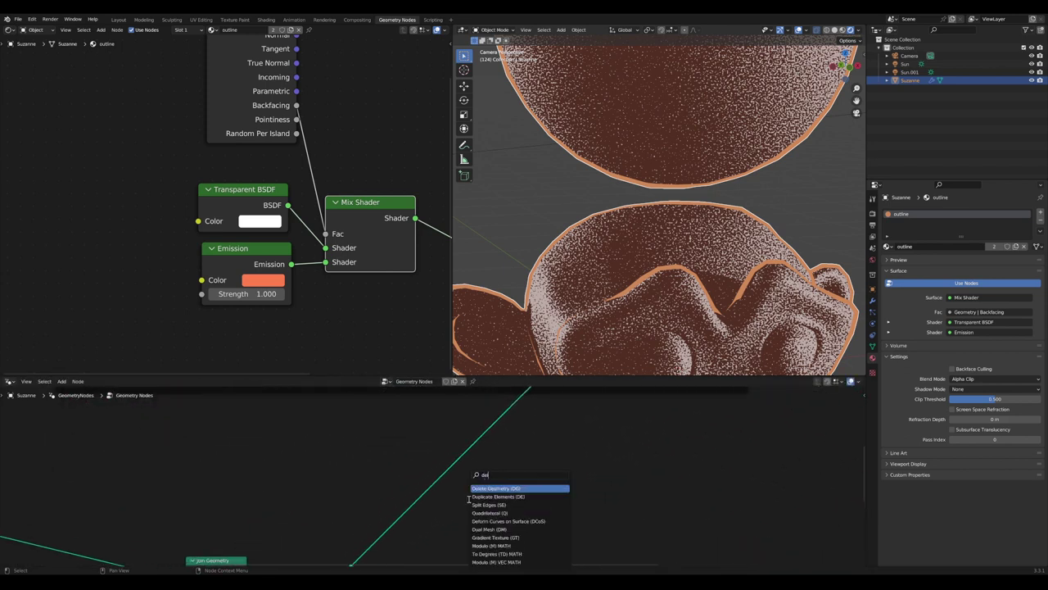
key("Return")
left_click(474, 423)
left_click_drag(482, 441, 457, 435)
Insert a Capture Attribute node between the sphere's Set Position and Join Geometry, set to Boolean with Value enabled
middle_click_drag(242, 476, 410, 447)
scroll(410, 446, "down", 3)
middle_click_drag(155, 441, 383, 467)
scroll(434, 536, "up", 6)
middle_click_drag(437, 543, 432, 484)
key("Tab")
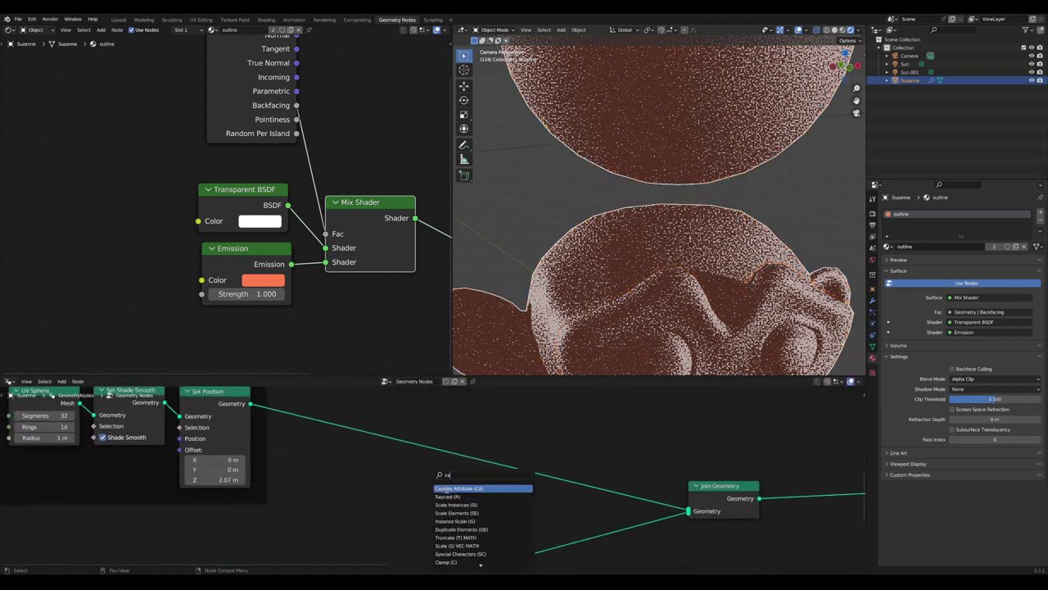
type("ca")
key("Return")
left_click(412, 415)
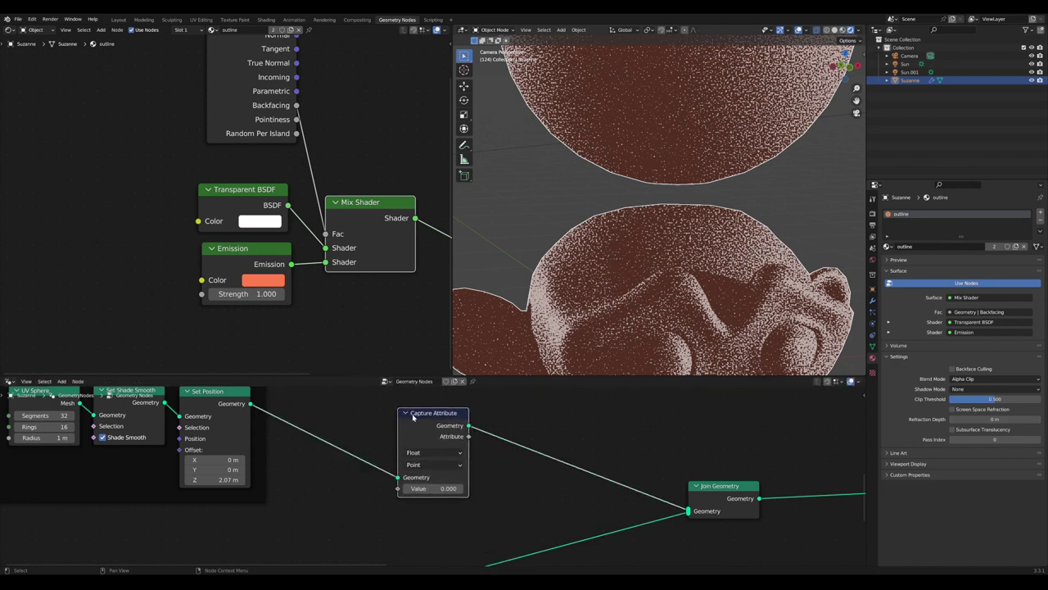
left_click(428, 452)
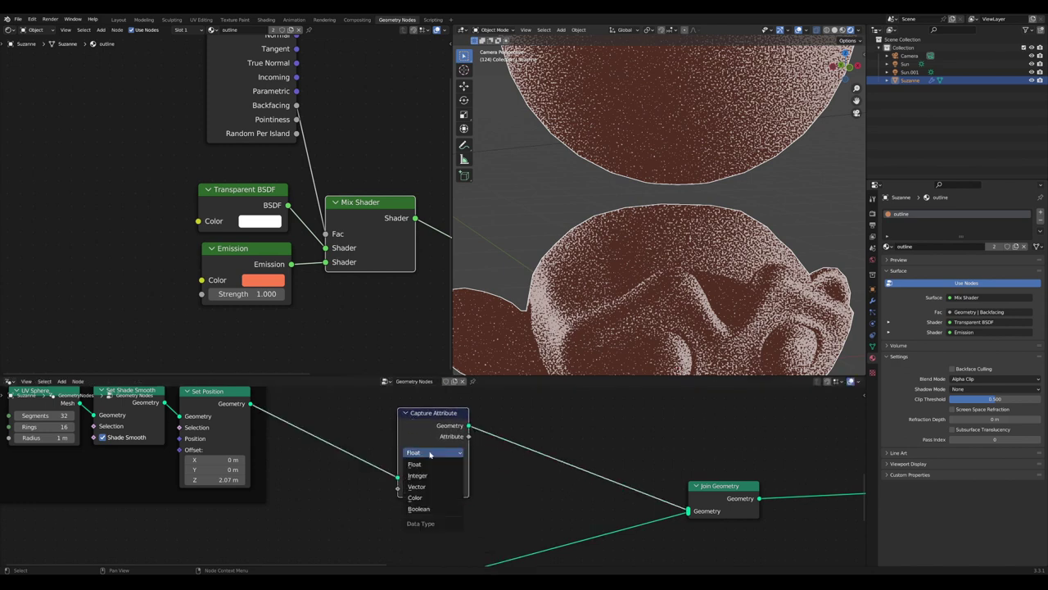
left_click(419, 508)
scroll(417, 492, "down", 2)
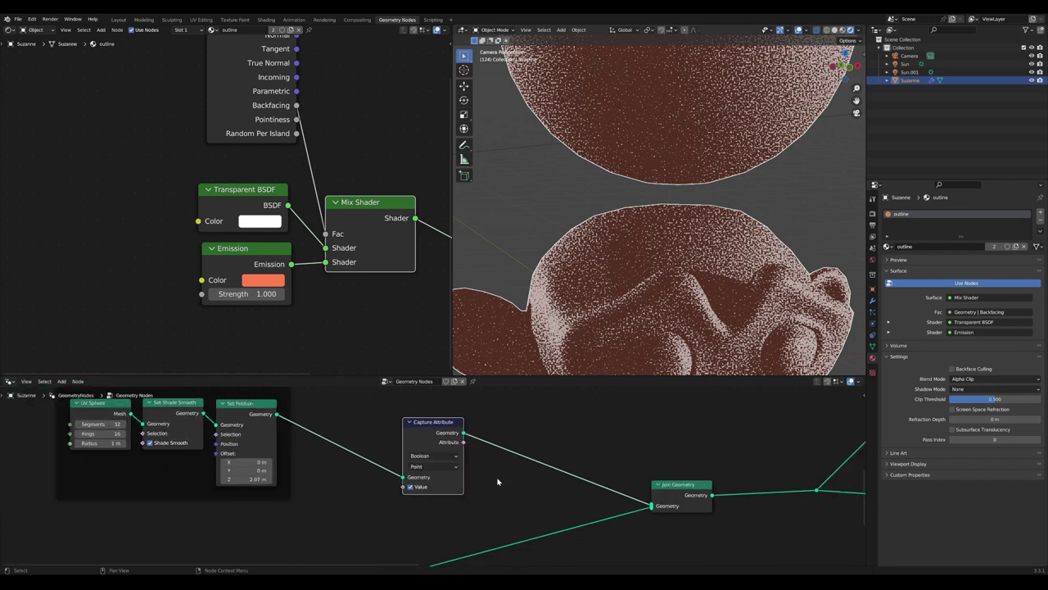
scroll(452, 482, "down", 2)
left_click_drag(432, 433, 372, 421)
Connect the captured Attribute to Delete Geometry's Selection and test it with the Boolean Value turned off
scroll(370, 445, "up", 3)
scroll(360, 435, "down", 2)
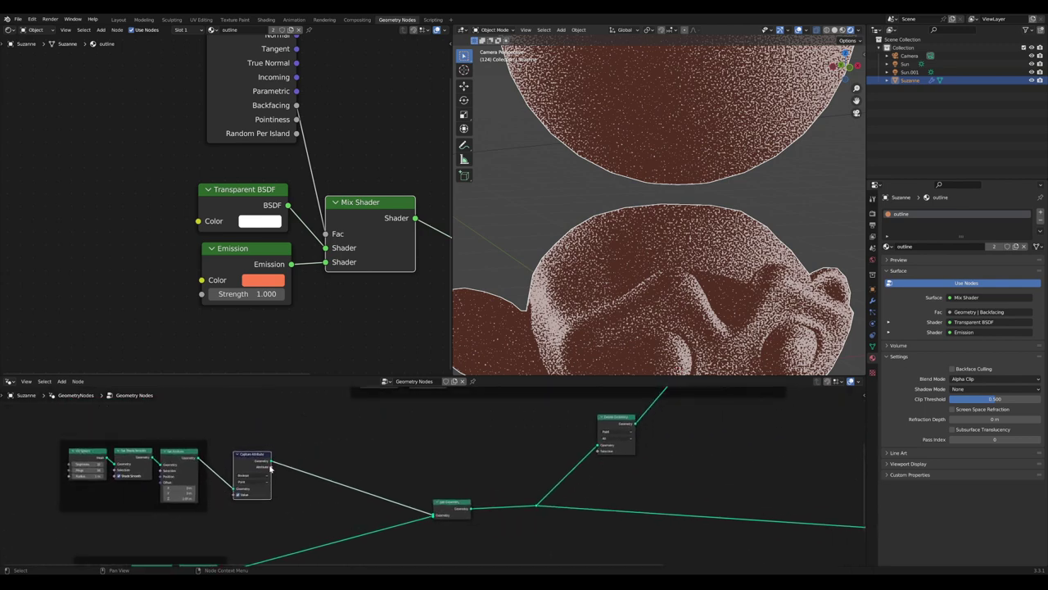
left_click_drag(607, 455, 602, 454)
scroll(687, 212, "down", 3)
scroll(316, 480, "down", 1)
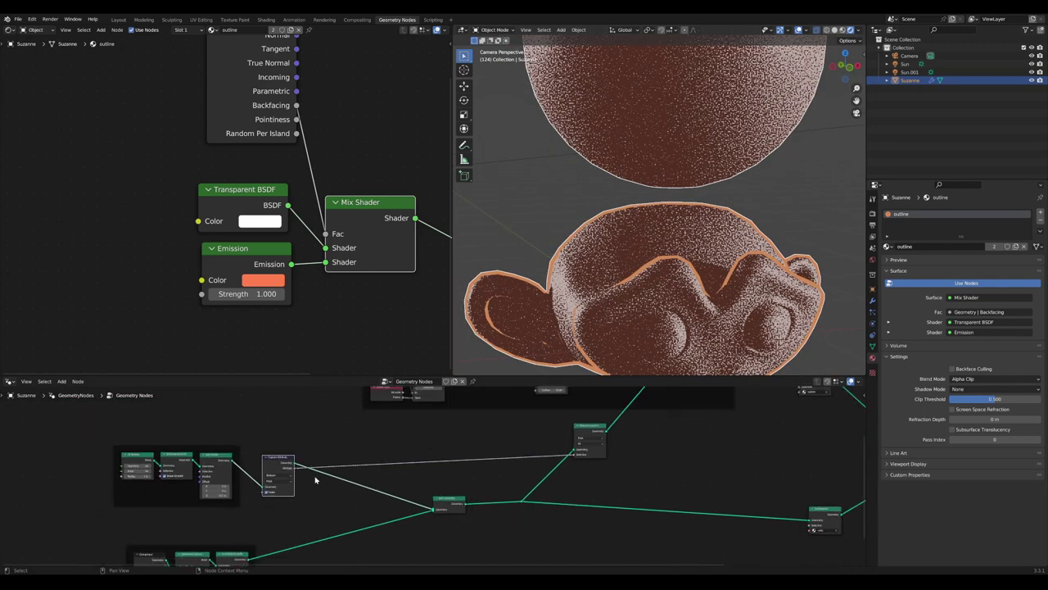
scroll(330, 461, "up", 3)
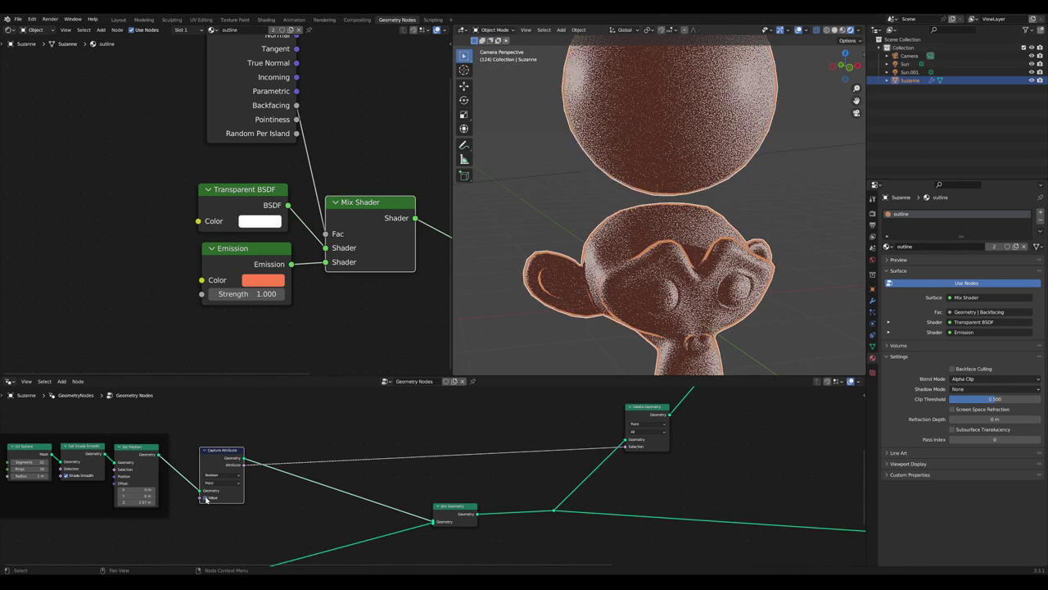
middle_click_drag(206, 498, 232, 497)
Cut the link to Delete Geometry's Selection and delete the Capture Attribute node while keeping the sphere's geometry link
scroll(441, 486, "down", 1)
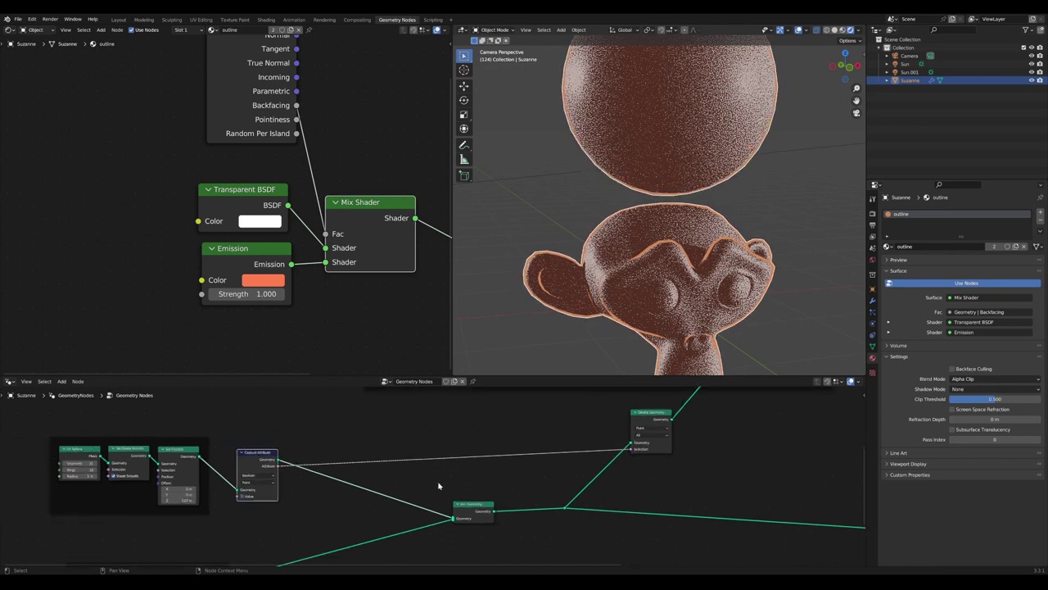
scroll(597, 449, "down", 1)
middle_click_drag(641, 429, 613, 435)
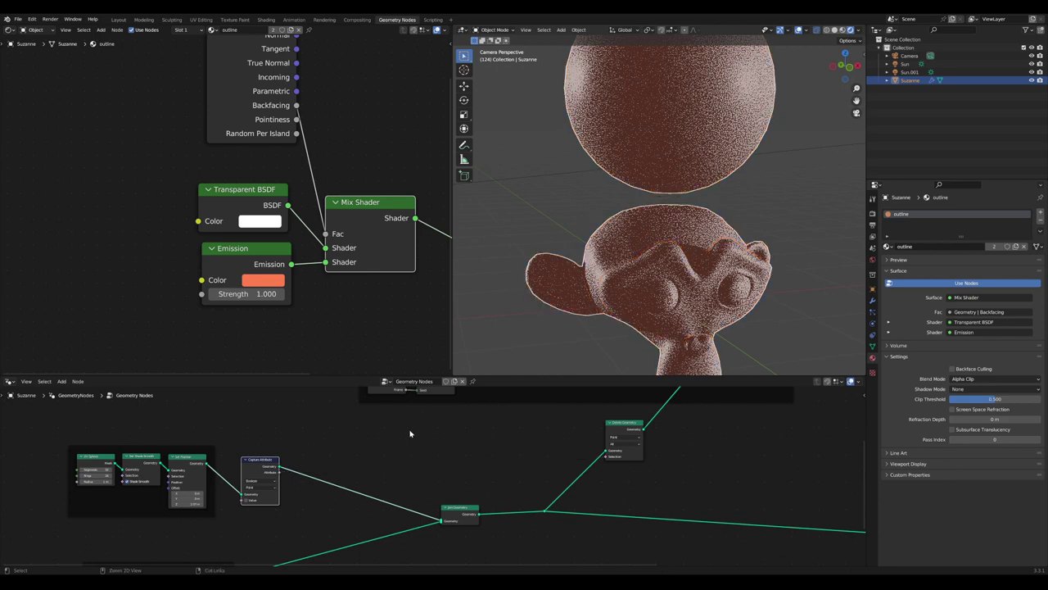
scroll(415, 464, "up", 1)
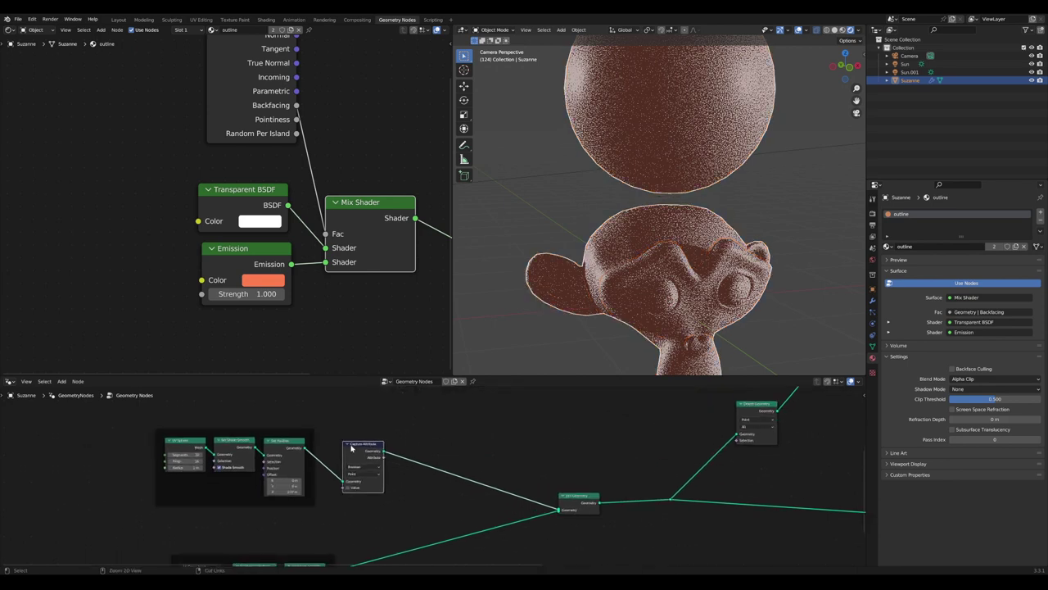
key("ctrl+x")
Insert a Store Named Attribute node between the sphere's Set Position and Join Geometry
scroll(366, 475, "up", 2)
middle_click_drag(402, 485, 452, 489)
key("Tab")
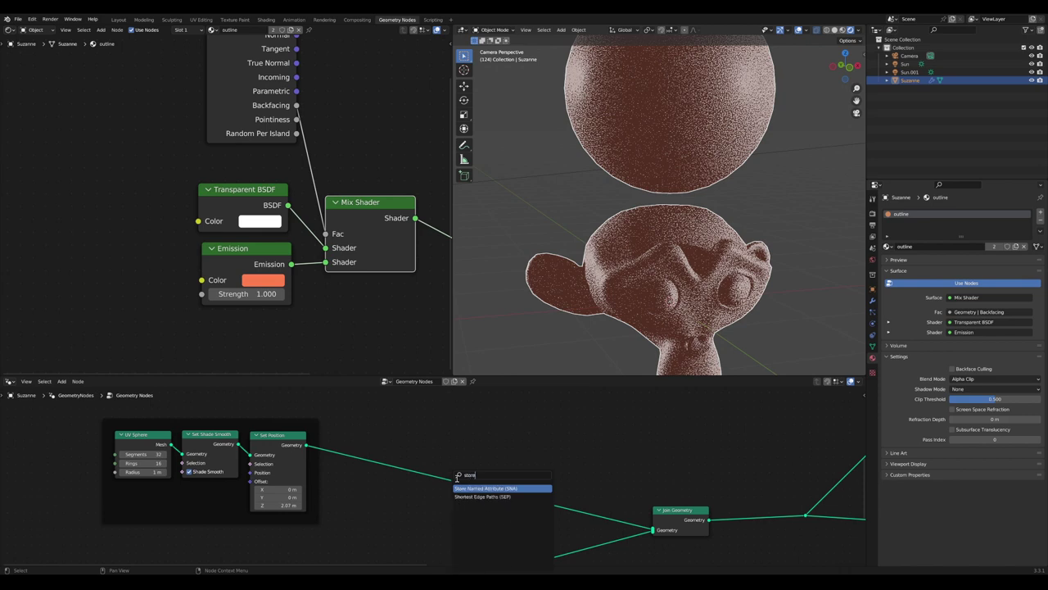
type("store")
key("Return")
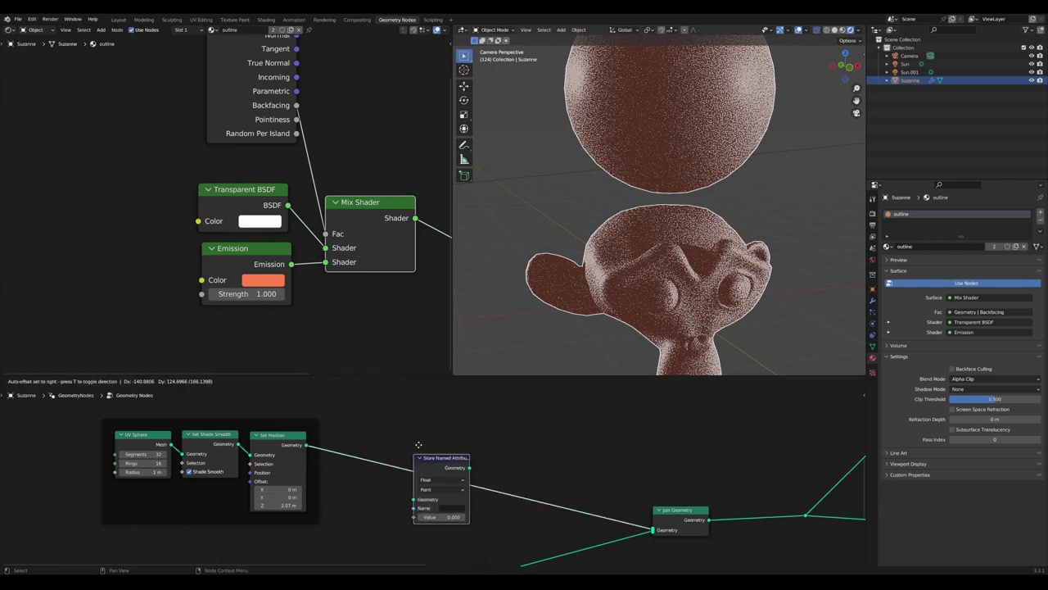
left_click(422, 497)
scroll(421, 497, "up", 2)
middle_click_drag(394, 459, 432, 455)
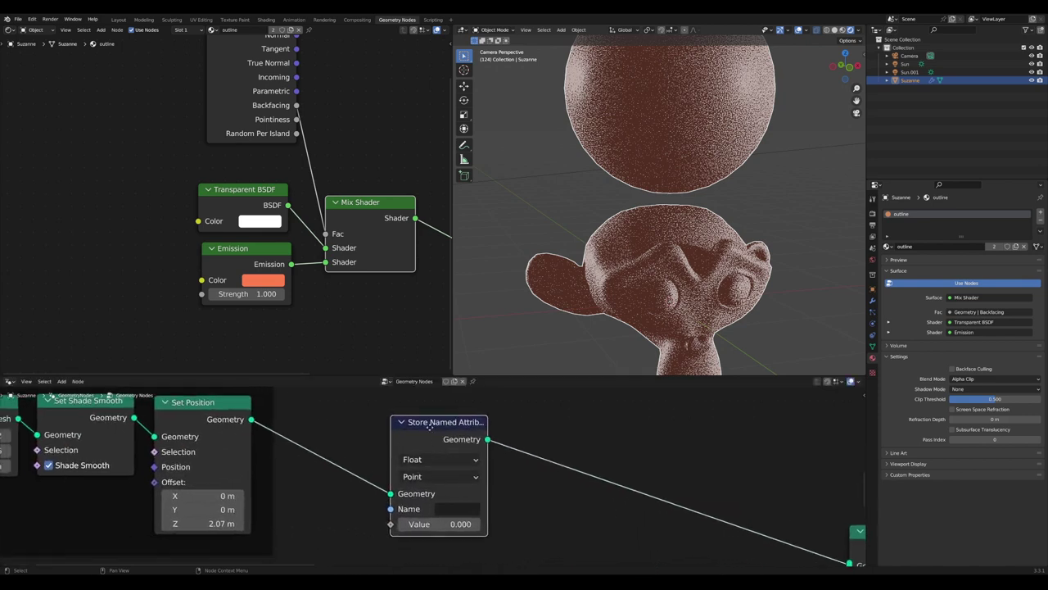
left_click_drag(416, 420, 409, 417)
Set the Store Named Attribute node's data type to Boolean
scroll(438, 468, "down", 5)
middle_click_drag(564, 479, 459, 491)
scroll(442, 489, "down", 5)
scroll(388, 492, "up", 9)
middle_click_drag(388, 494, 506, 494)
scroll(440, 497, "up", 5)
scroll(504, 494, "down", 4)
scroll(487, 475, "up", 1)
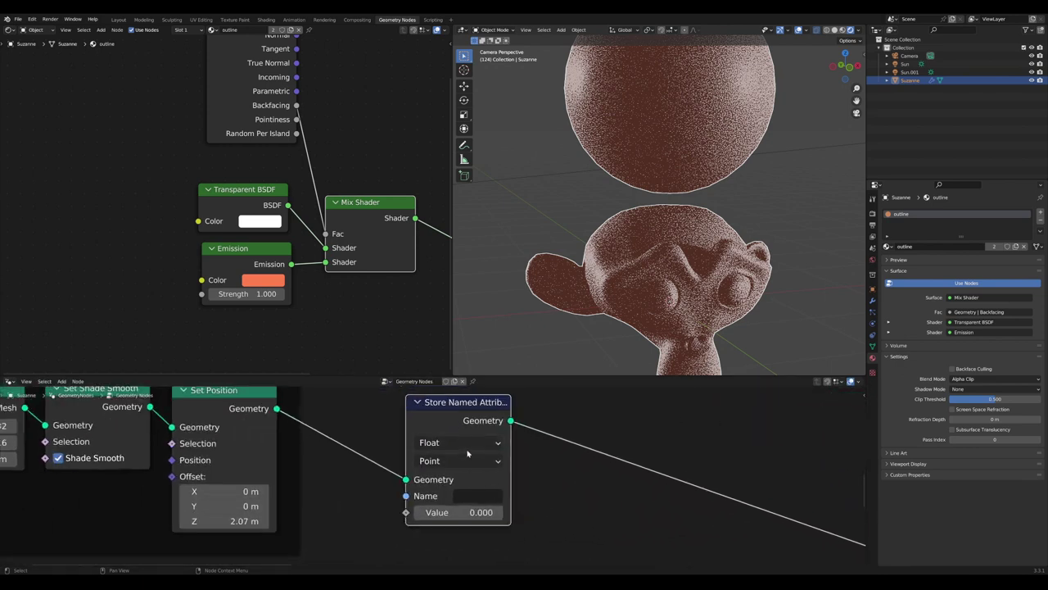
left_click(469, 460)
left_click(466, 442)
left_click(467, 442)
left_click(438, 343)
Enable the stored attribute's Value and name the attribute "no outline"
scroll(430, 479, "up", 1)
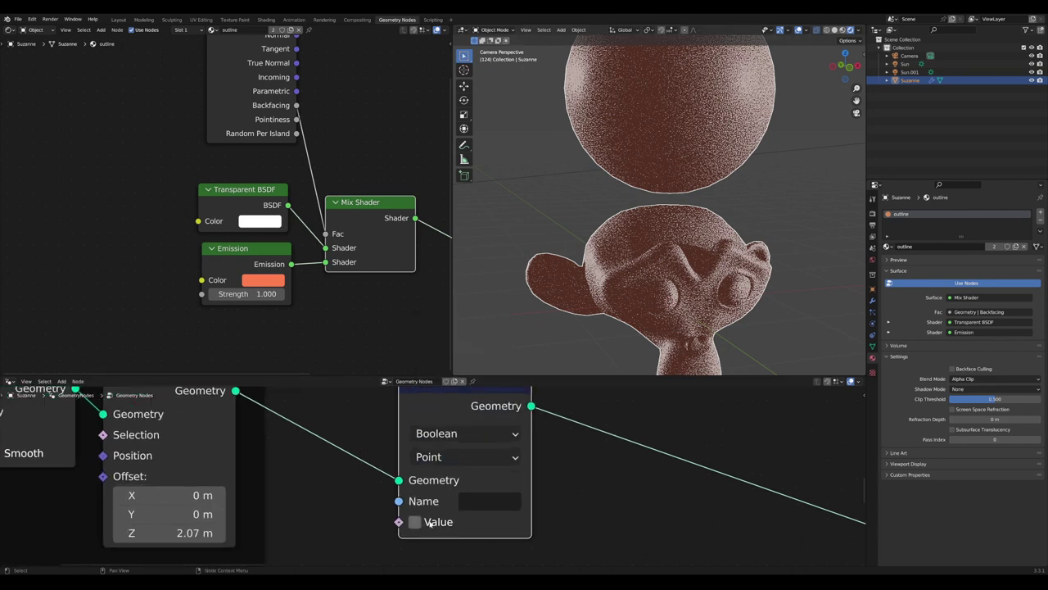
left_click(438, 487)
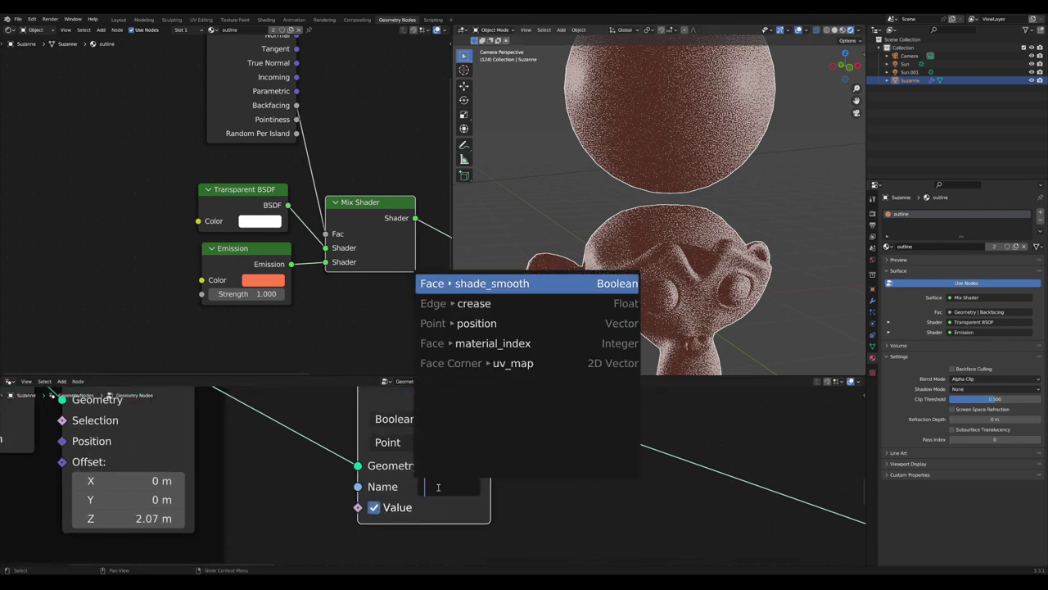
type("no outline")
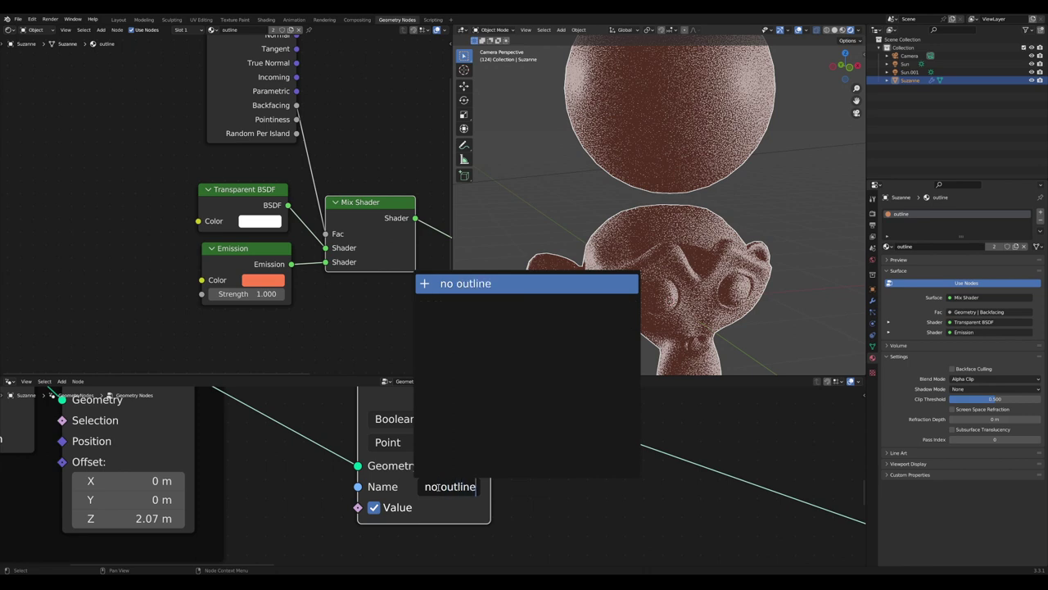
key("Return")
Add a Named Attribute node beside Delete Geometry, set to Boolean and reading the attribute "no outline"
scroll(466, 495, "down", 7)
middle_click_drag(648, 466, 405, 508)
scroll(405, 507, "down", 5)
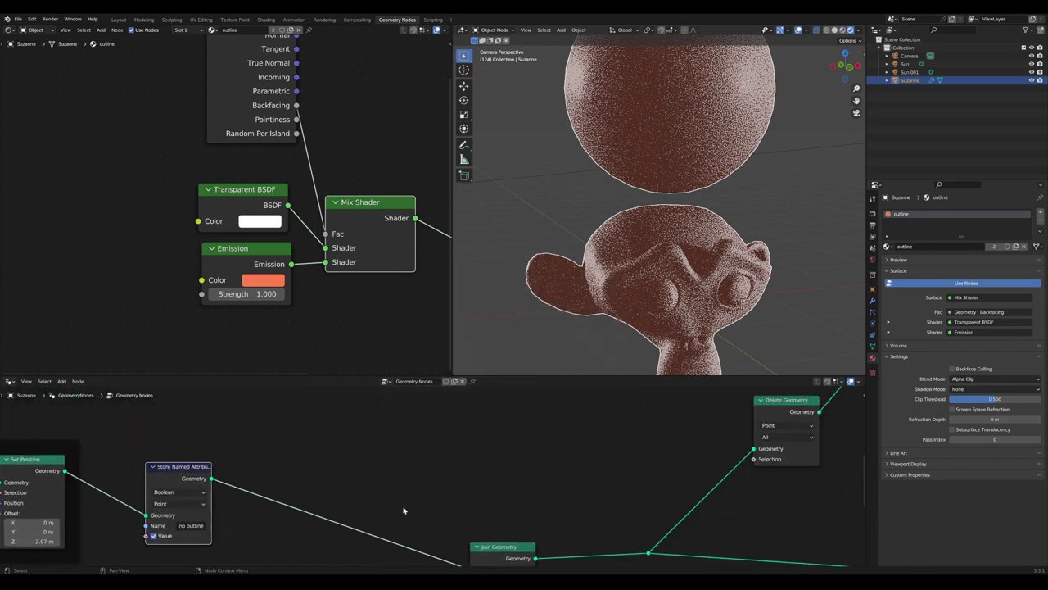
middle_click_drag(516, 482, 362, 494)
scroll(397, 492, "up", 7)
scroll(398, 491, "up", 3)
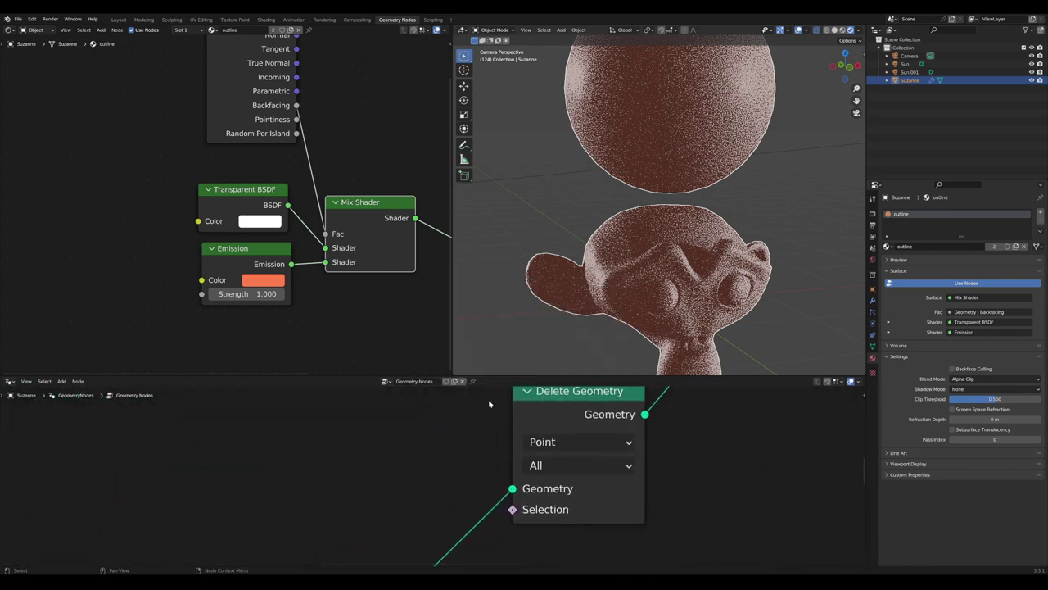
left_click_drag(507, 375, 507, 317)
key("shift+a")
type("name")
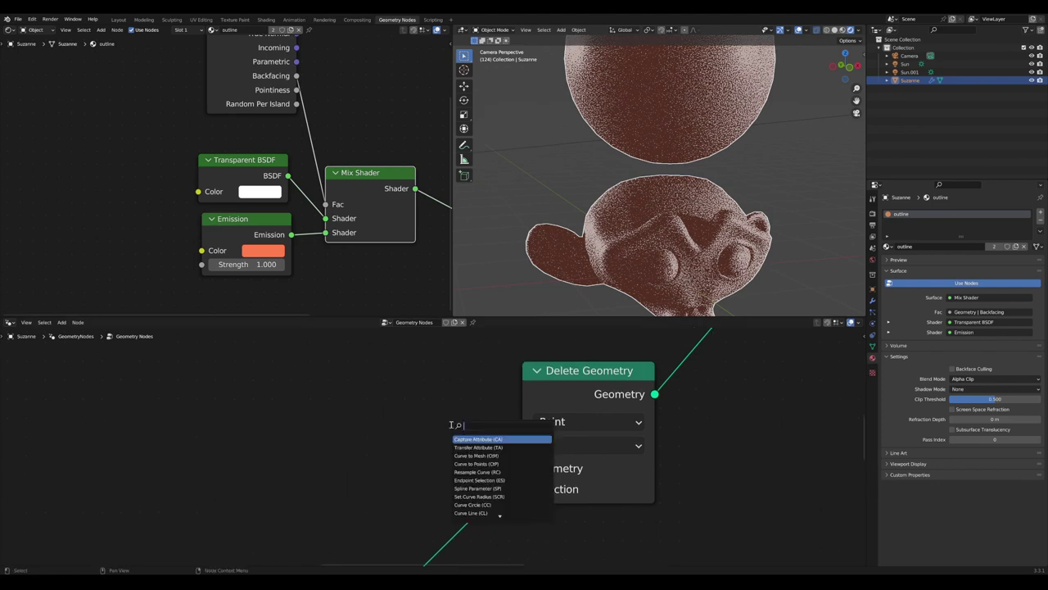
key("Return")
left_click(323, 393)
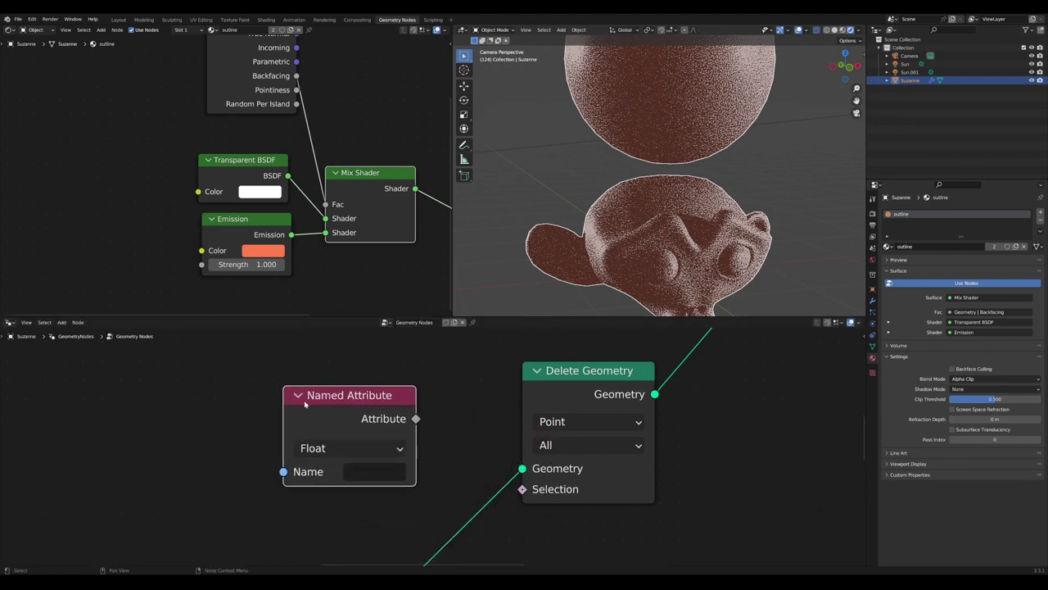
left_click(355, 474)
left_click(411, 390)
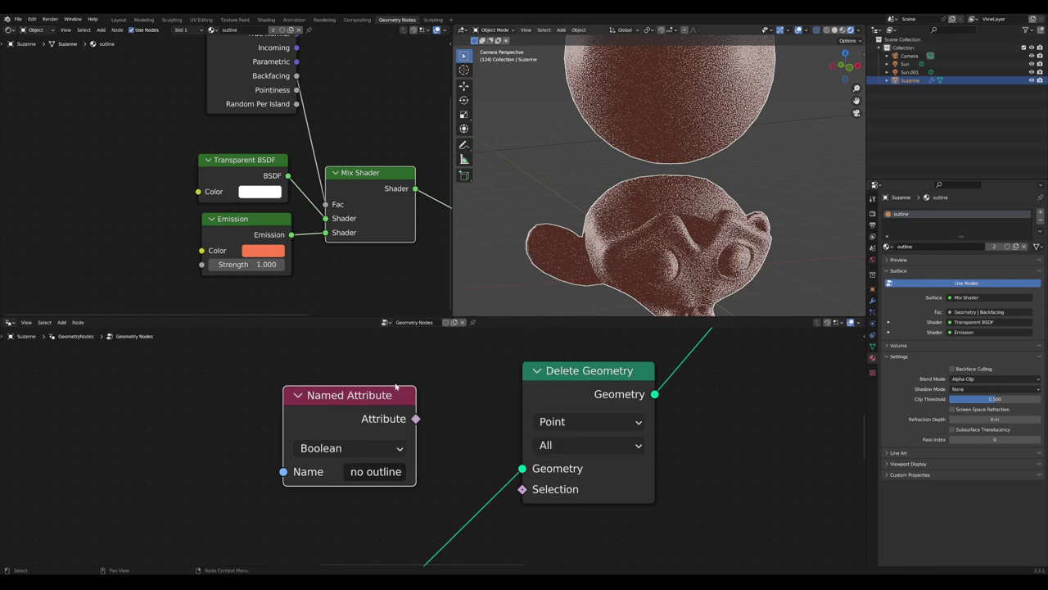
Connect the "no outline" Named Attribute to the Selection input of Delete Geometry
left_click_drag(393, 391, 422, 409)
left_click_drag(524, 492, 525, 494)
scroll(644, 187, "down", 3)
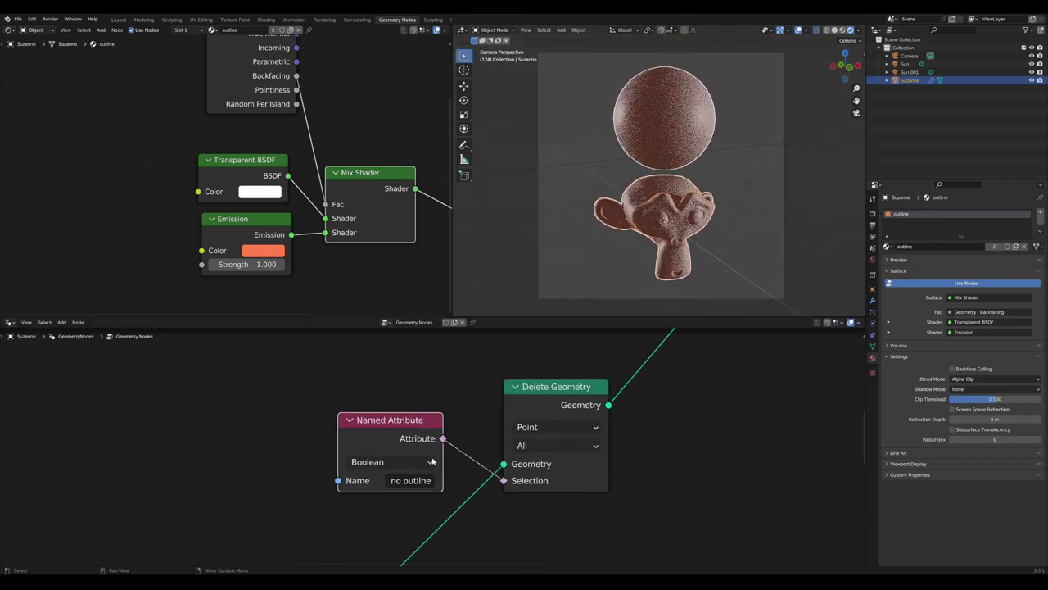
Inspect the outlines of the sphere and monkey up close from a side angle in the viewport
scroll(291, 497, "down", 6)
middle_click_drag(266, 494, 450, 491)
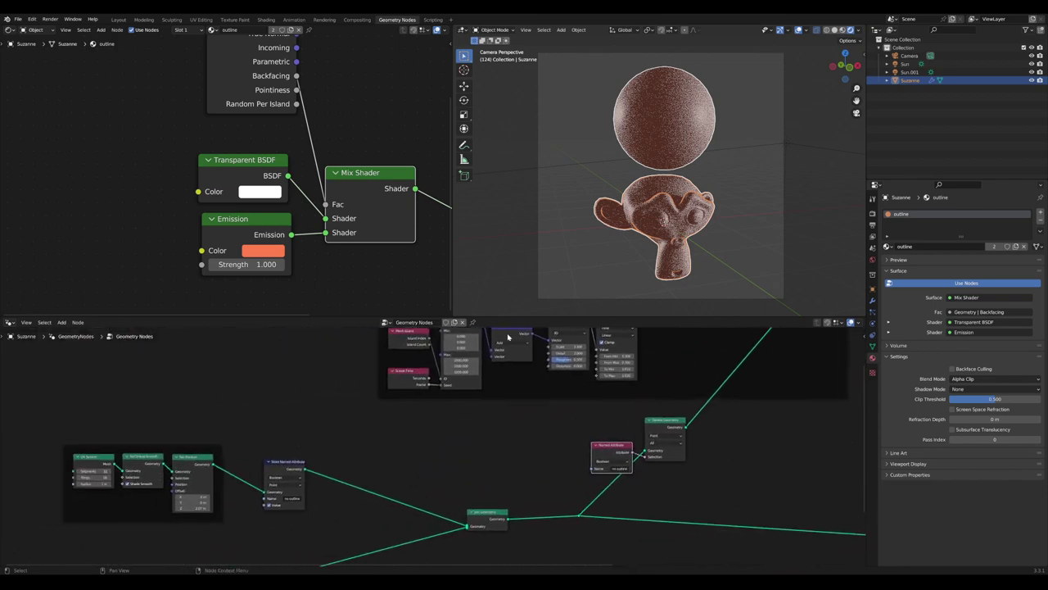
scroll(660, 182, "up", 3)
scroll(660, 182, "down", 3)
scroll(645, 193, "up", 4)
middle_click_drag(644, 194, 676, 191)
scroll(676, 192, "up", 5)
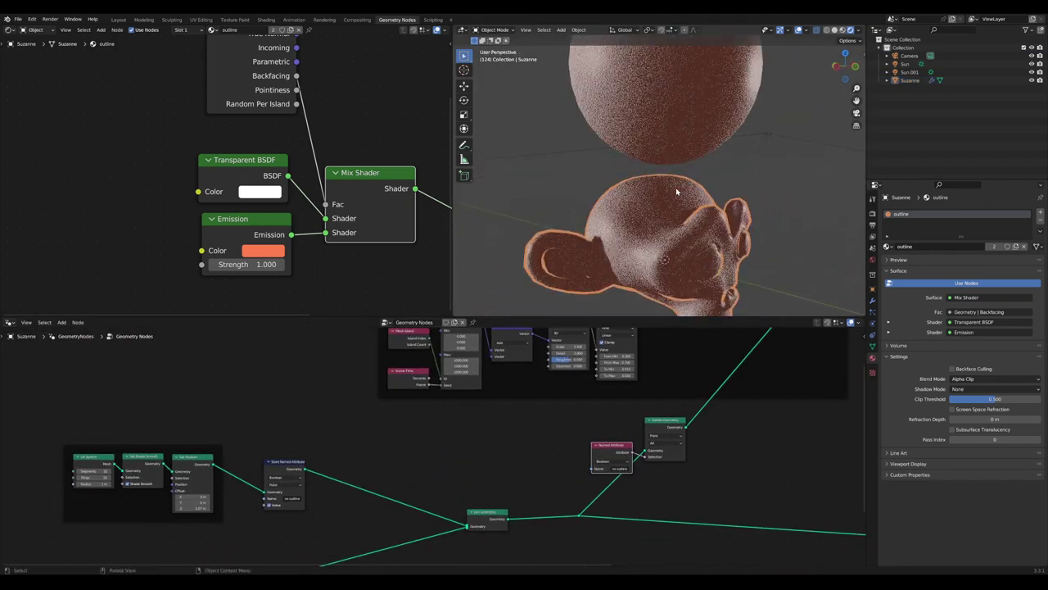
scroll(677, 192, "up", 4)
Review the Store Named Attribute, Named Attribute and Delete Geometry nodes in the node tree
scroll(677, 193, "down", 1)
scroll(396, 463, "down", 1)
middle_click_drag(280, 468, 326, 450)
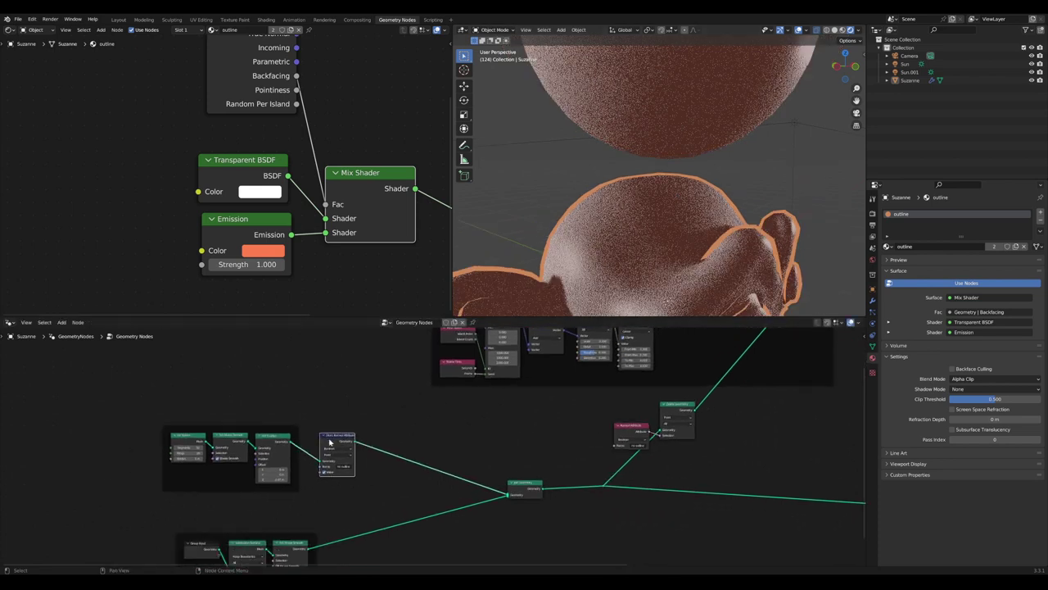
scroll(384, 471, "up", 2)
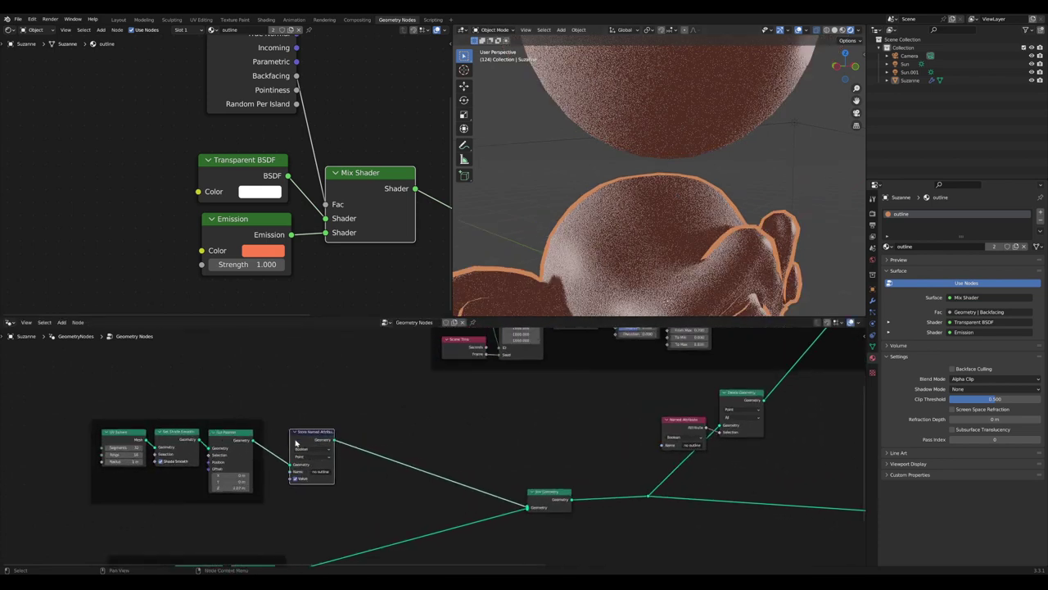
scroll(497, 429, "down", 3)
scroll(393, 463, "up", 3)
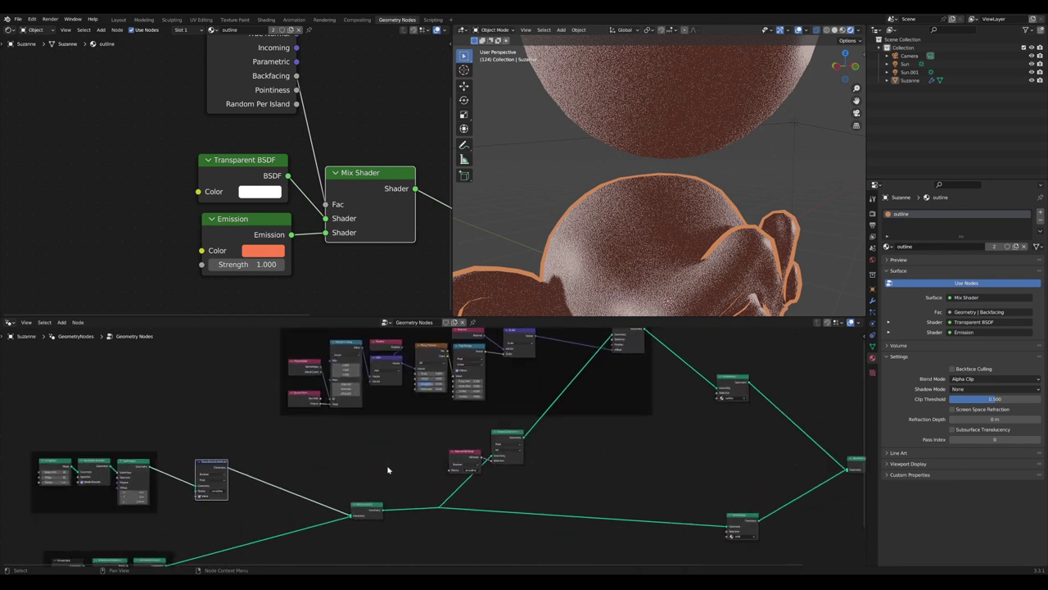
scroll(408, 490, "down", 2)
middle_click_drag(346, 488, 368, 440)
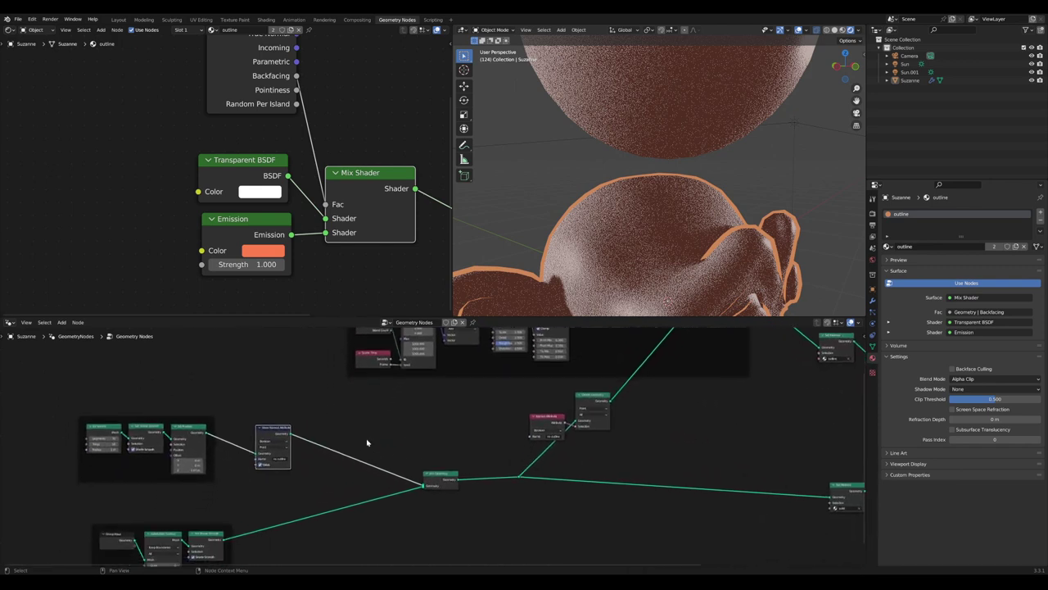
scroll(509, 397, "down", 2)
middle_click_drag(508, 396, 571, 435)
scroll(515, 480, "up", 7)
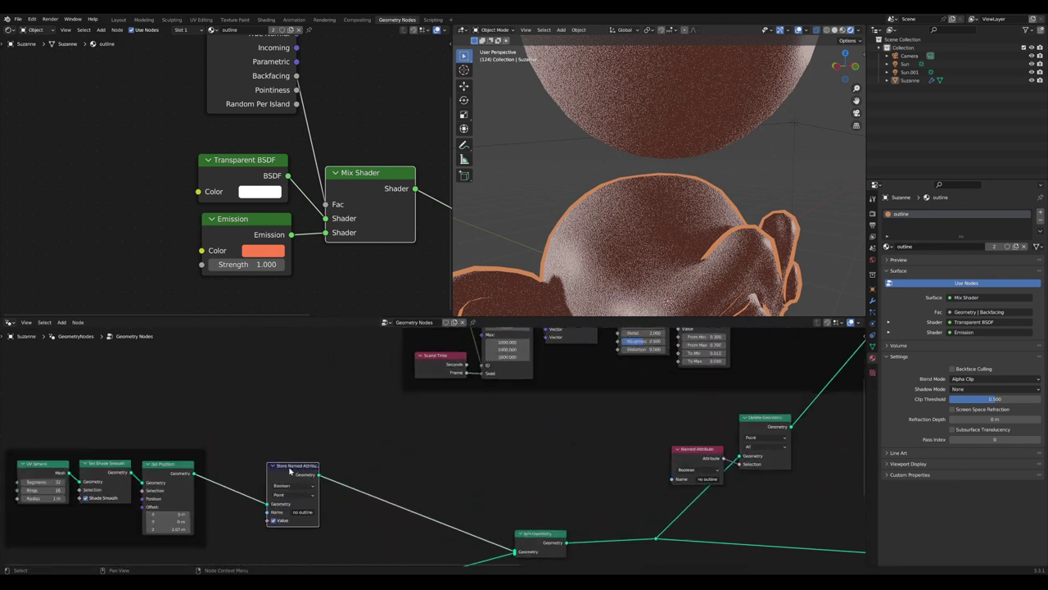
Delete the "no outline" Store Named Attribute, Named Attribute and Delete Geometry nodes while keeping the geometry links connected
key("ctrl+x")
scroll(290, 468, "right", 5)
left_click_drag(502, 460, 345, 389)
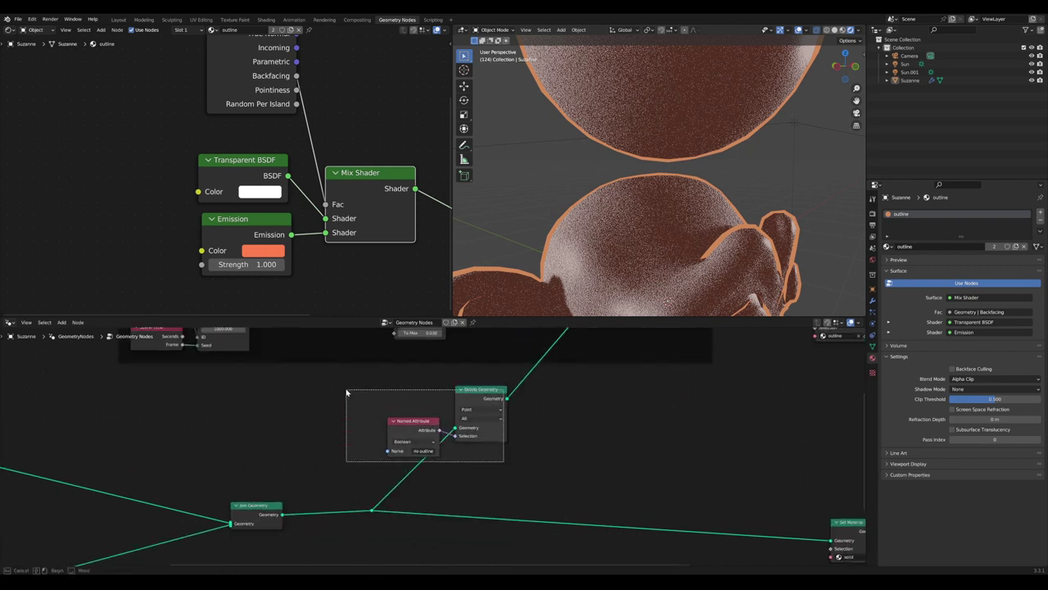
key("ctrl+x")
Insert a new Store Named Attribute node between the sphere's Set Position and Join Geometry
middle_click_drag(369, 403, 421, 412)
scroll(418, 434, "down", 4)
middle_click_drag(319, 469, 500, 465)
scroll(353, 484, "up", 6)
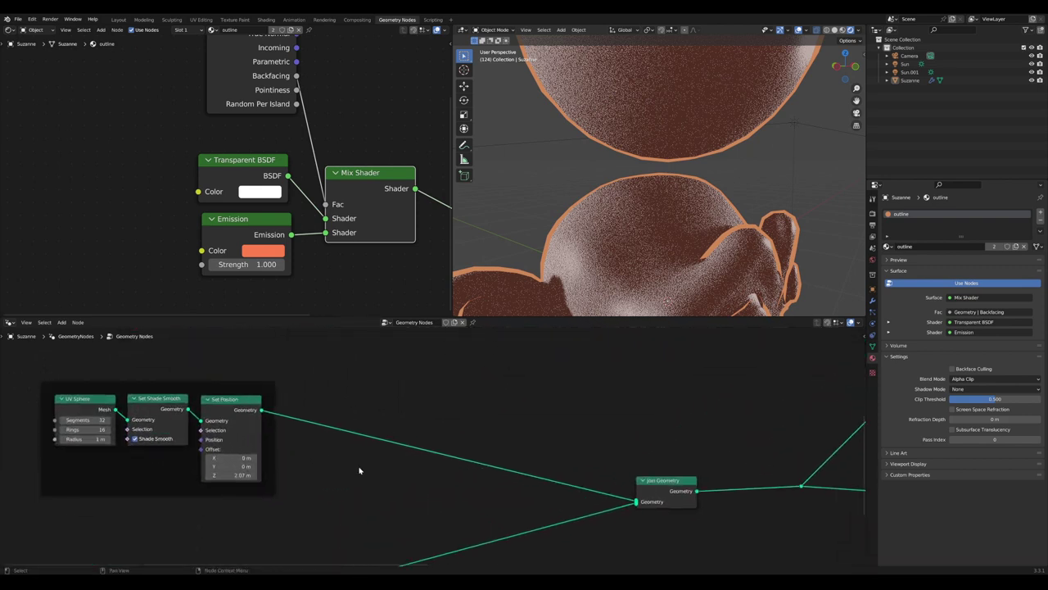
key("shift+a")
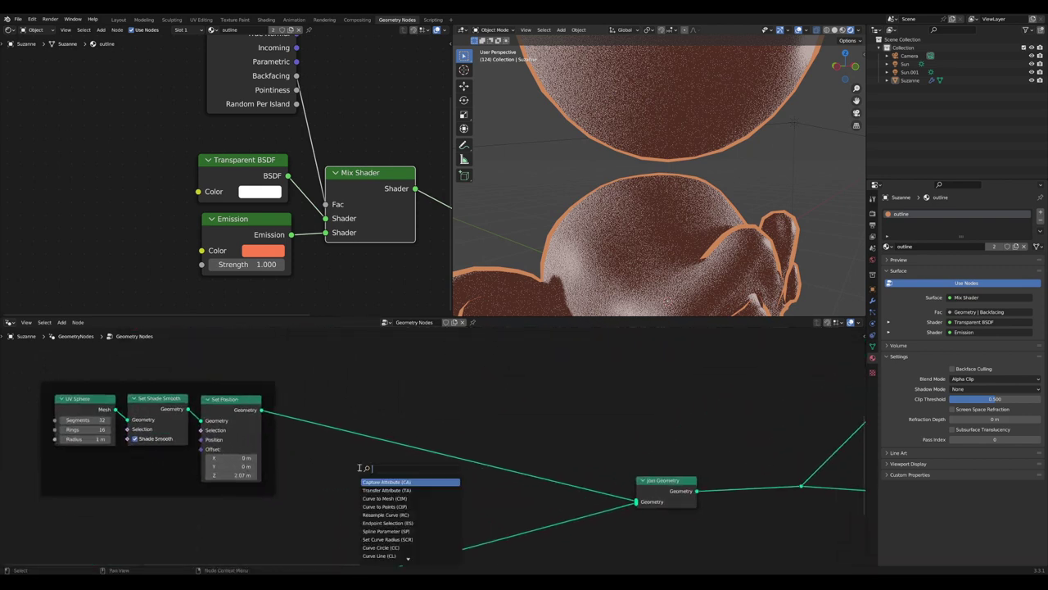
type("sto")
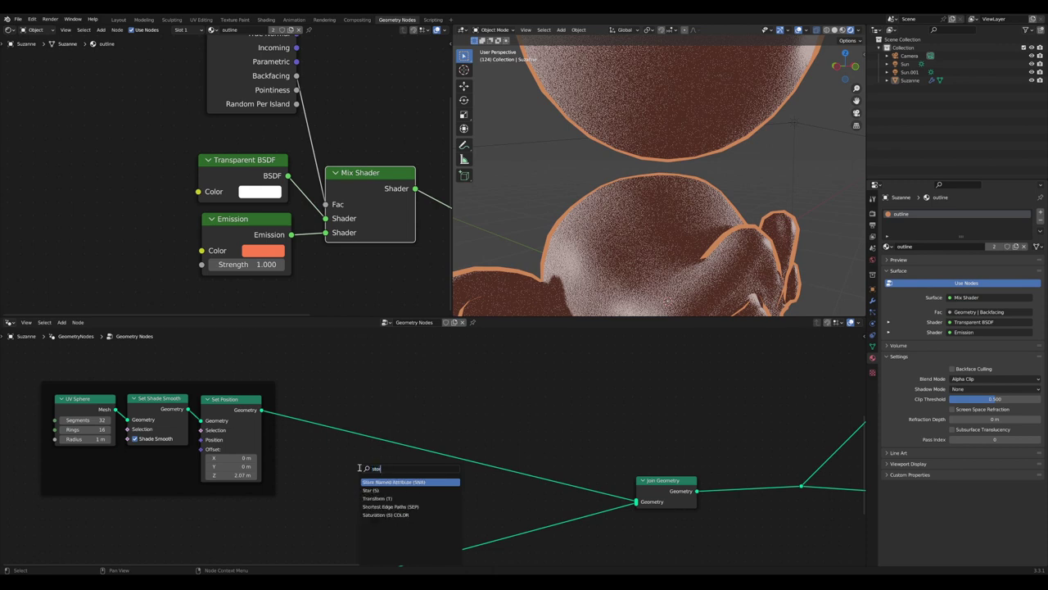
left_click(391, 482)
left_click(407, 432)
scroll(421, 464, "up", 4)
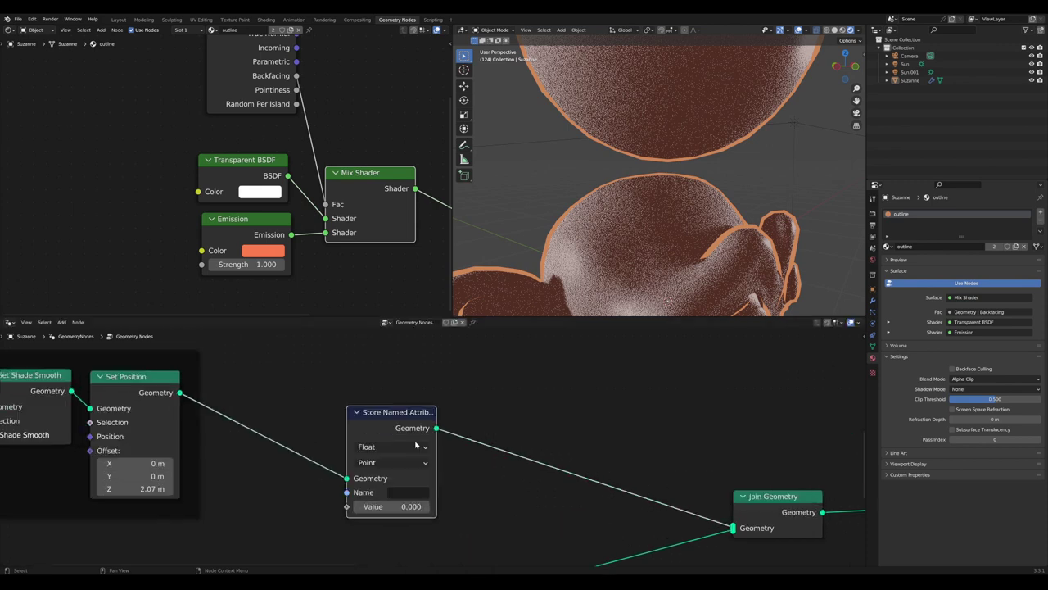
Name the sphere's stored attribute "outline thickness"
middle_click_drag(390, 545, 456, 465)
scroll(455, 465, "down", 2)
left_click(458, 439)
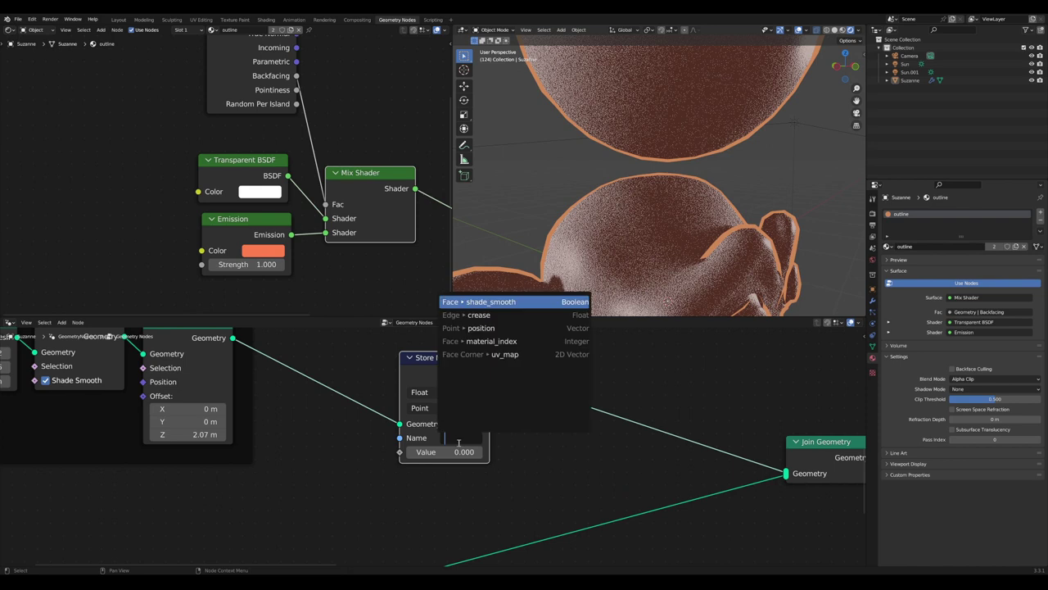
type("outline thi")
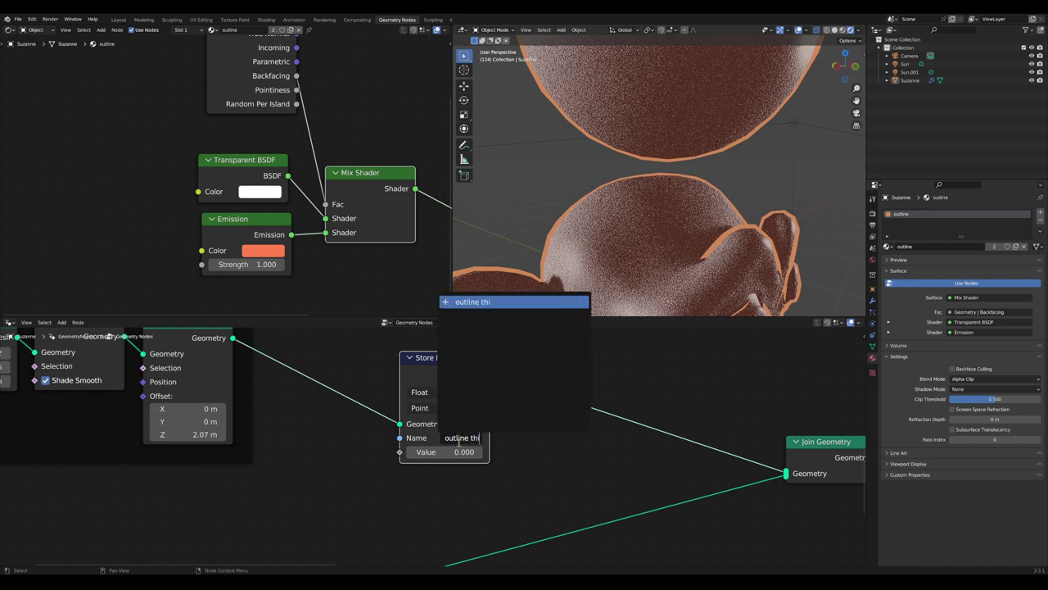
type("ckness")
key("Return")
scroll(458, 443, "down", 1)
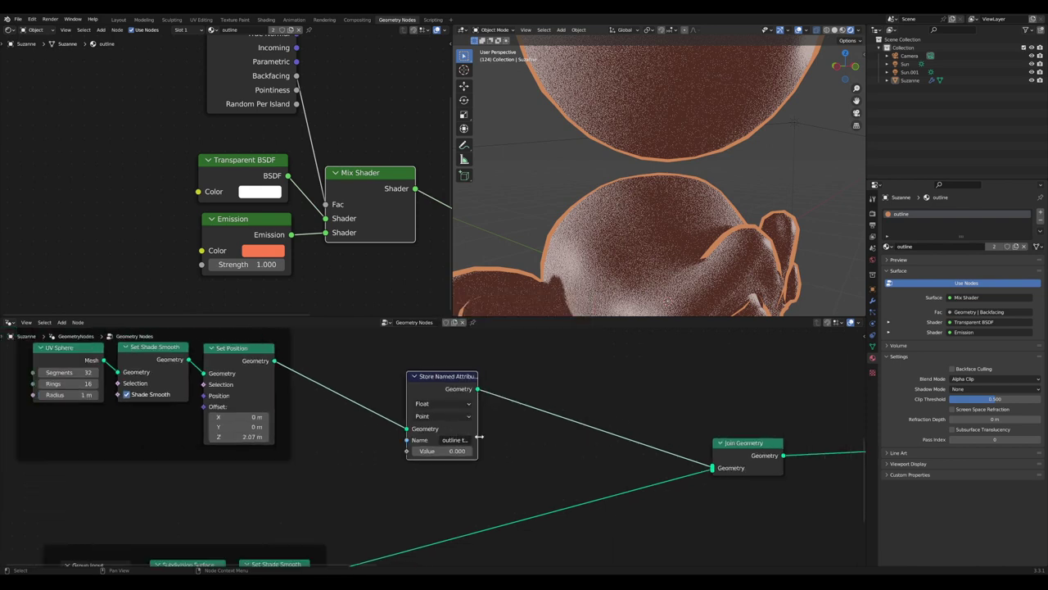
Widen the Store Named Attribute node, set its Value to 0.5 and shift it slightly upward
left_click(475, 436)
scroll(478, 449, "up", 5)
left_click(435, 443)
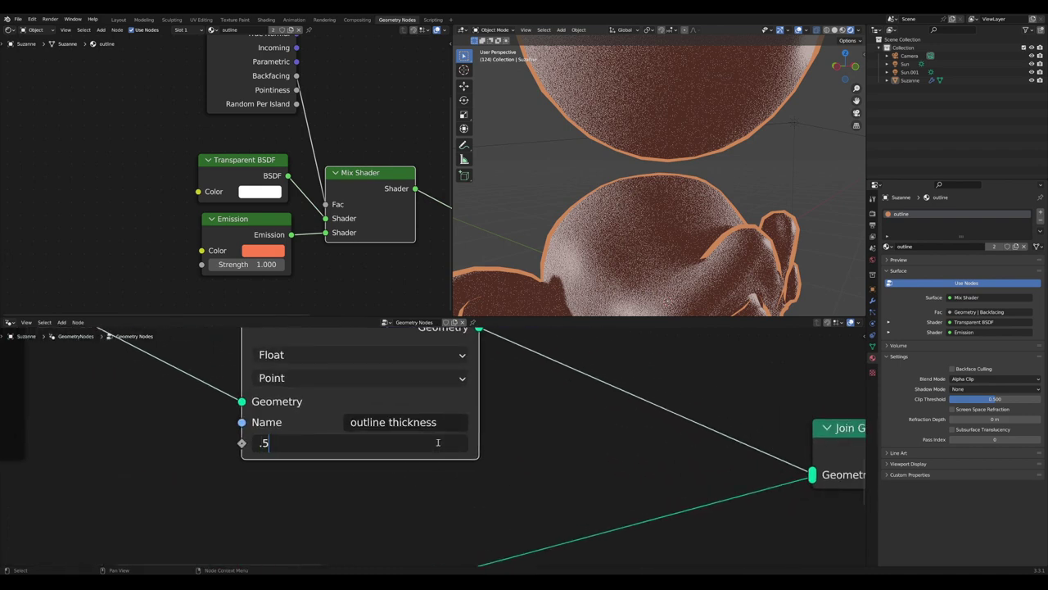
key("Return")
scroll(424, 447, "down", 8)
middle_click_drag(412, 494, 432, 473)
left_click_drag(408, 358, 403, 345)
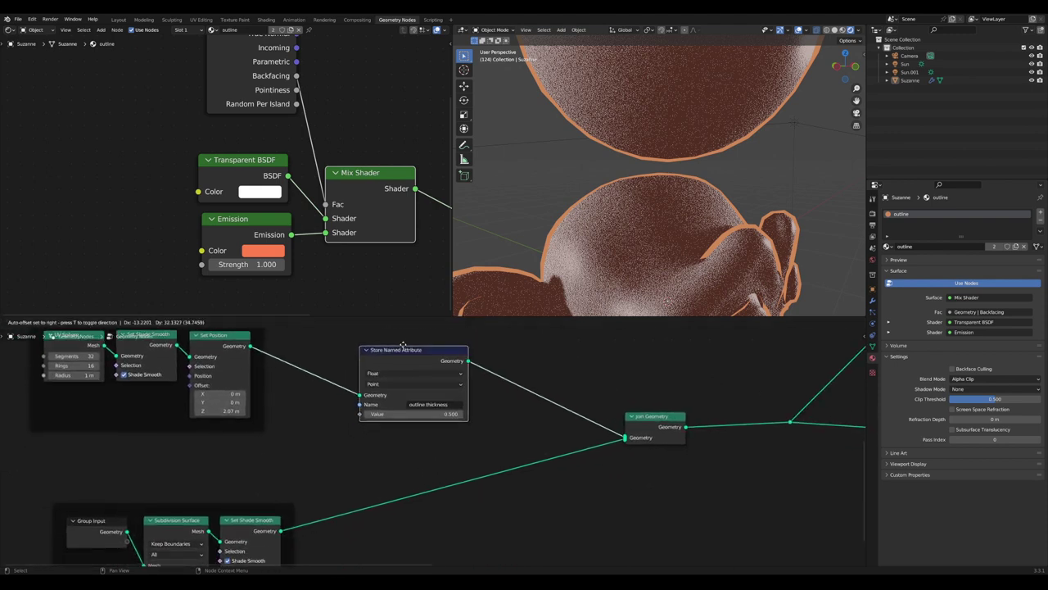
Duplicate the Store Named Attribute node onto the link between the monkey's Set Shade Smooth and Join Geometry
key("shift+d")
left_click(415, 510)
middle_click_drag(415, 511, 399, 443)
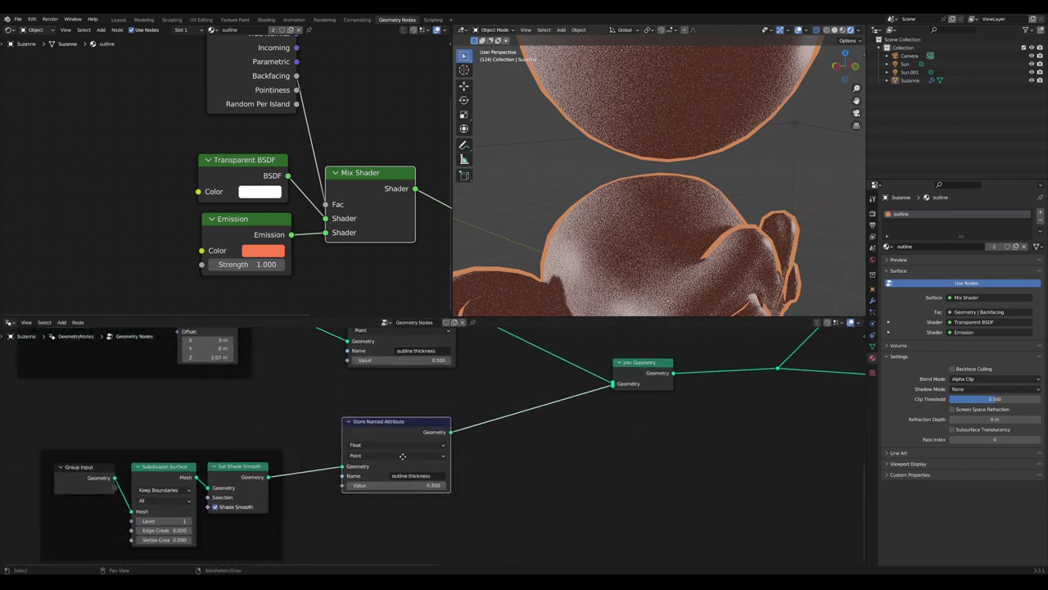
Set the monkey's "outline thickness" attribute Value to 1.5
scroll(398, 444, "up", 5)
left_click(405, 495)
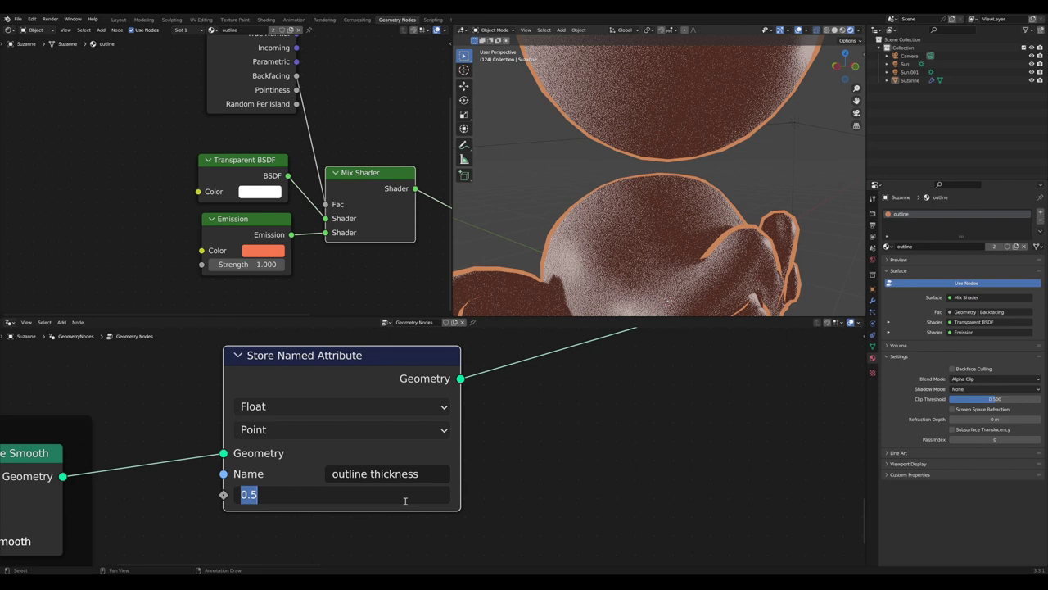
type("1.5")
key("Return")
scroll(414, 488, "down", 10)
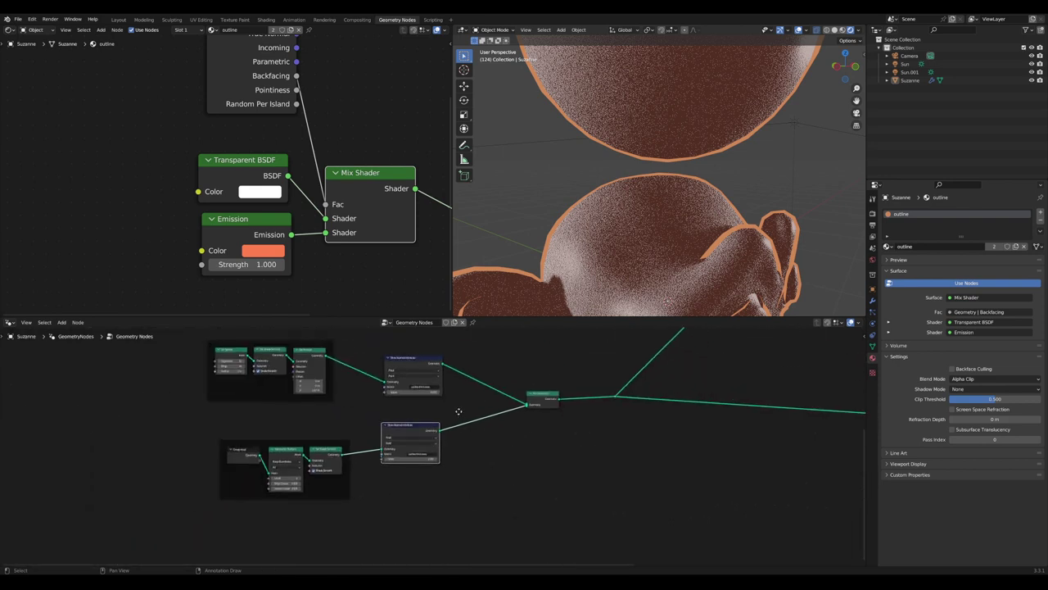
Reposition the Scale and Normal nodes in the outline frame to make room after Map Range
scroll(505, 468, "up", 6)
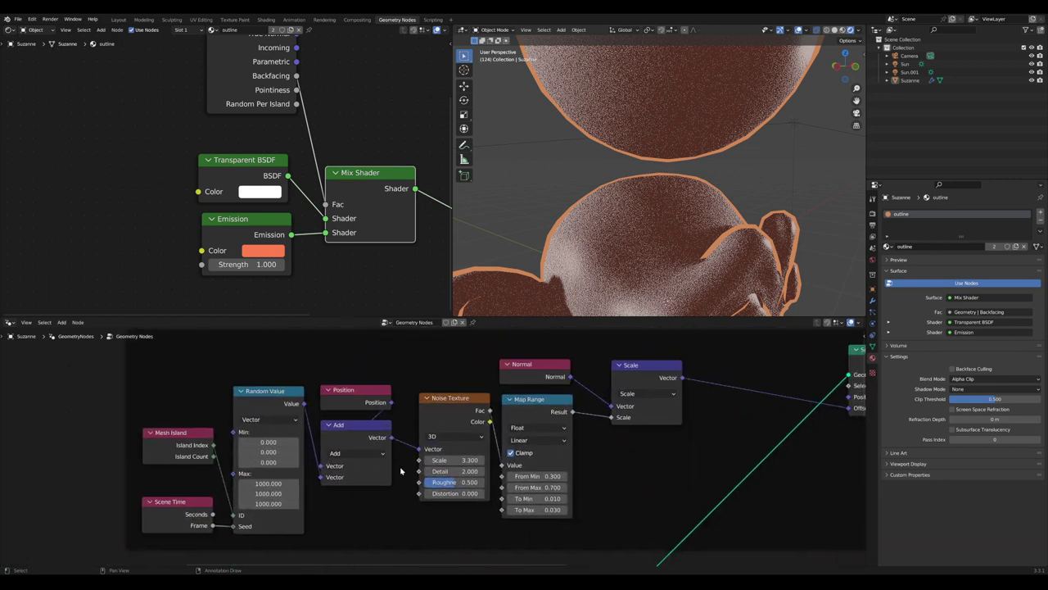
left_click_drag(557, 383, 634, 378)
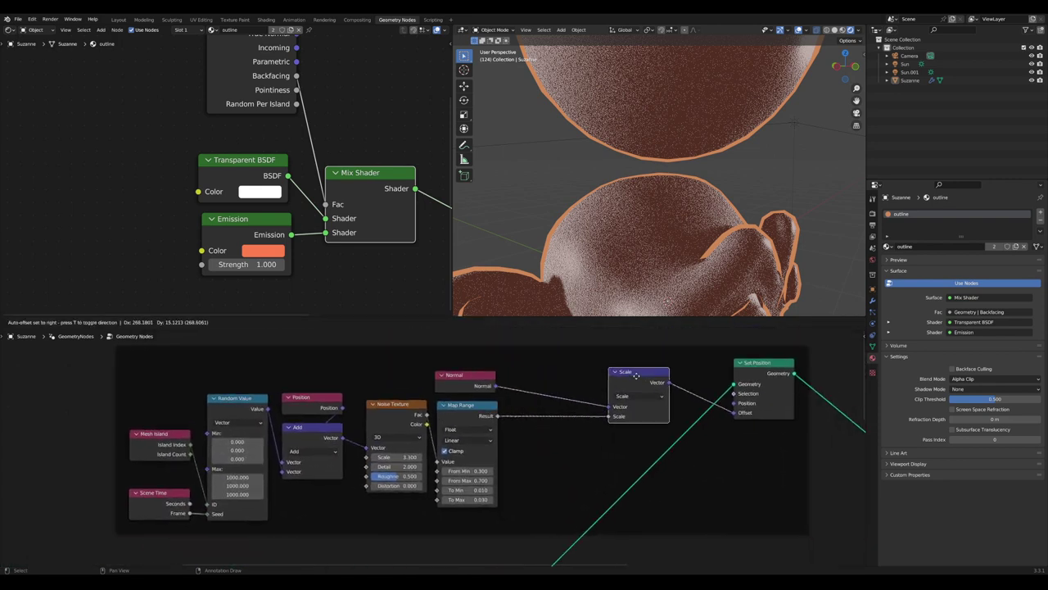
left_click_drag(466, 379, 474, 367)
Add a Float Named Attribute node between Map Range and Scale, reading the attribute "outline thickness"
scroll(508, 447, "up", 3)
middle_click_drag(557, 444, 414, 440)
key("Tab")
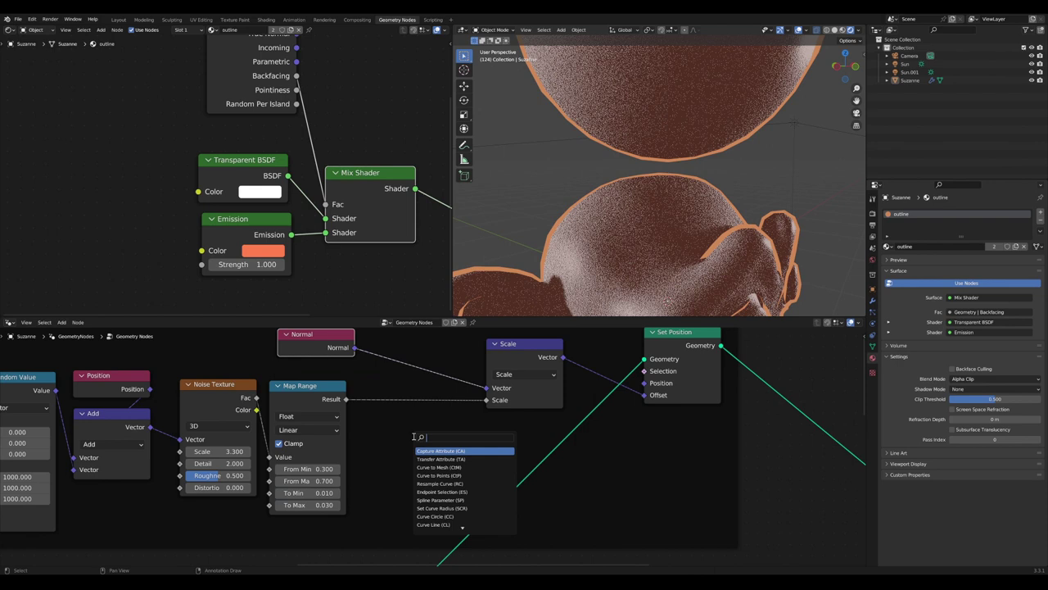
type("nam")
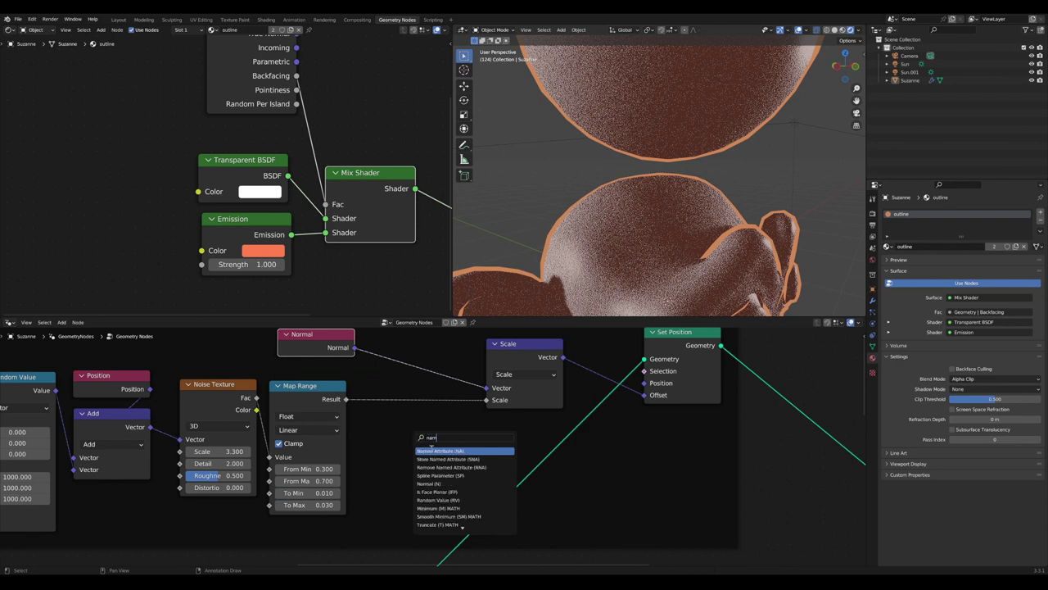
left_click(427, 451)
left_click(414, 473)
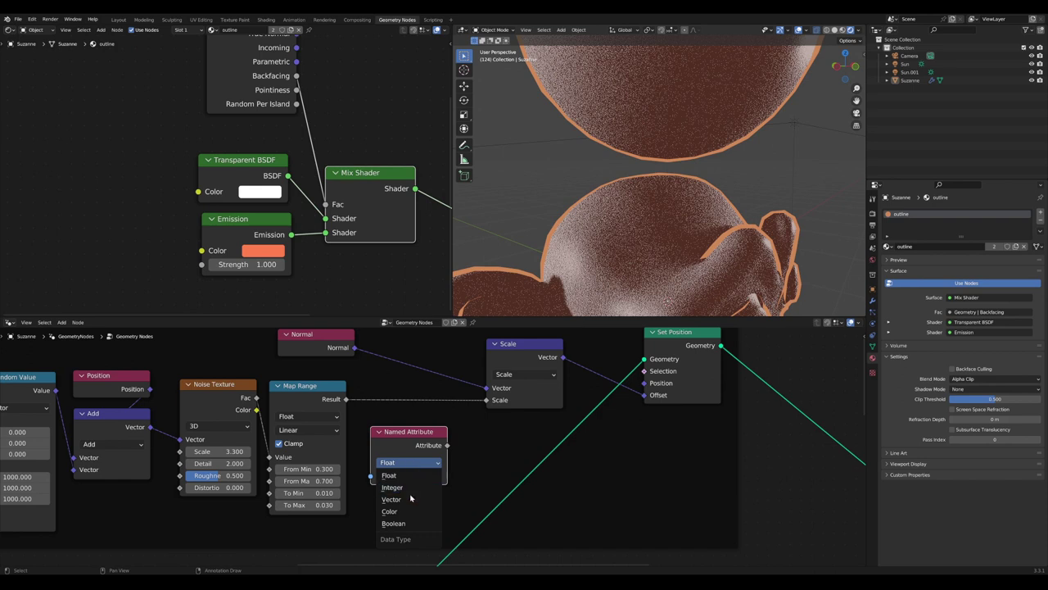
left_click(423, 476)
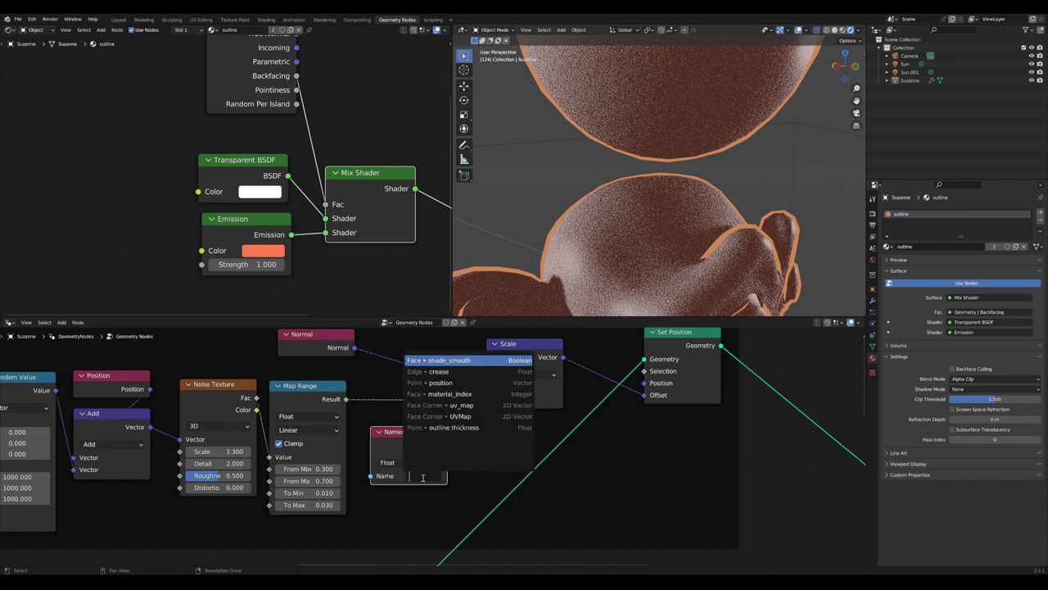
left_click(440, 429)
scroll(450, 445, "up", 1)
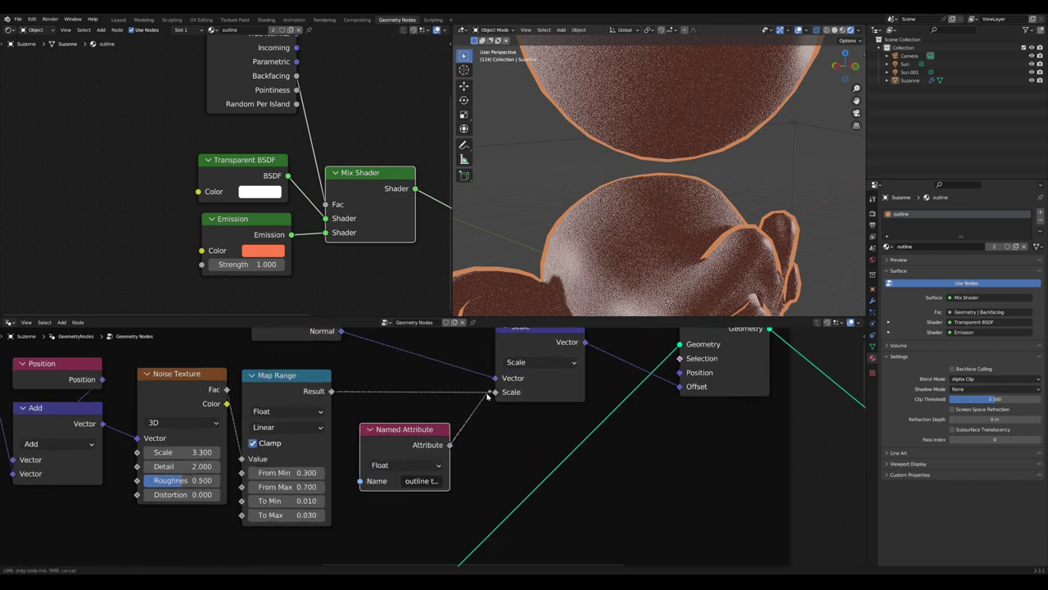
Connect the Named Attribute output to the Scale node's Scale input in place of the Map Range result
left_click_drag(491, 395, 495, 392)
scroll(467, 430, "down", 3)
scroll(467, 430, "up", 2)
Insert a Multiply math node between the "outline thickness" Named Attribute and the Scale node
left_click_drag(423, 434, 411, 460)
key("shift+a")
type("mul")
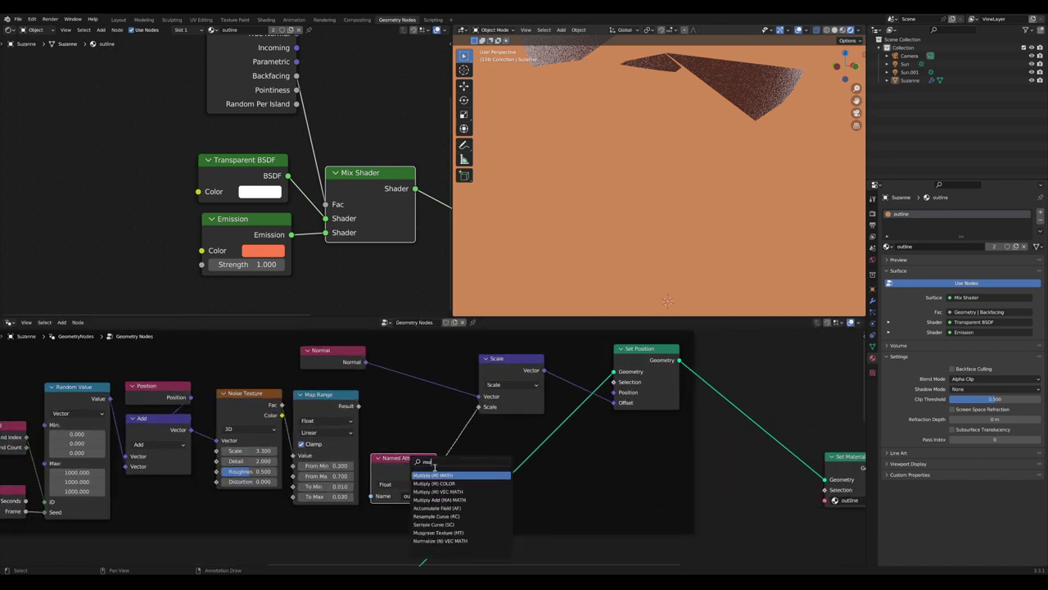
key("Return")
left_click(471, 458)
scroll(432, 449, "down", 1)
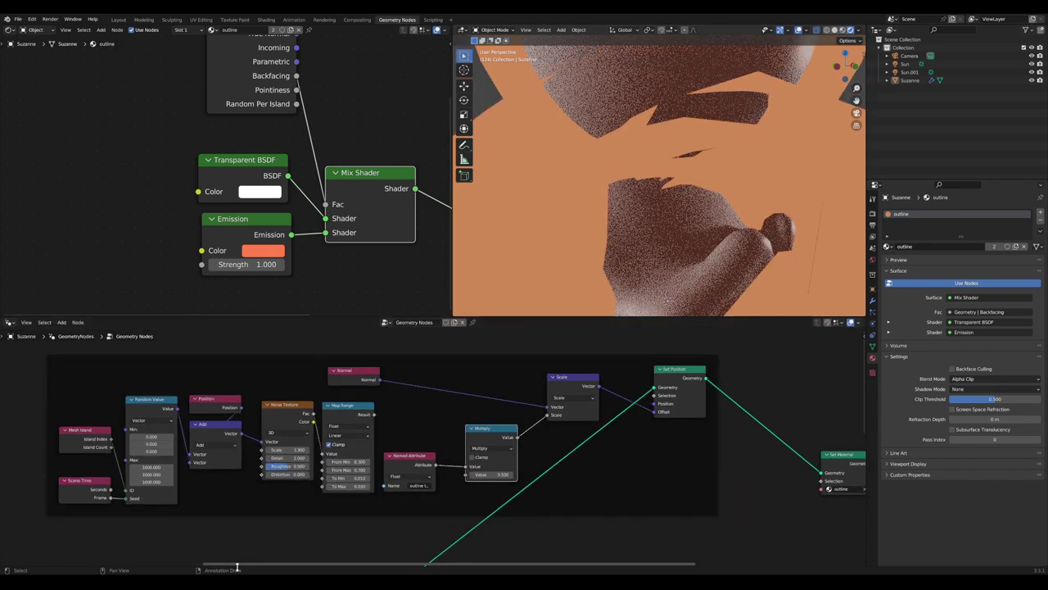
Set the Multiply node's second Value to 0.040
middle_click_drag(238, 561, 323, 437)
scroll(286, 470, "down", 3)
scroll(361, 435, "up", 3)
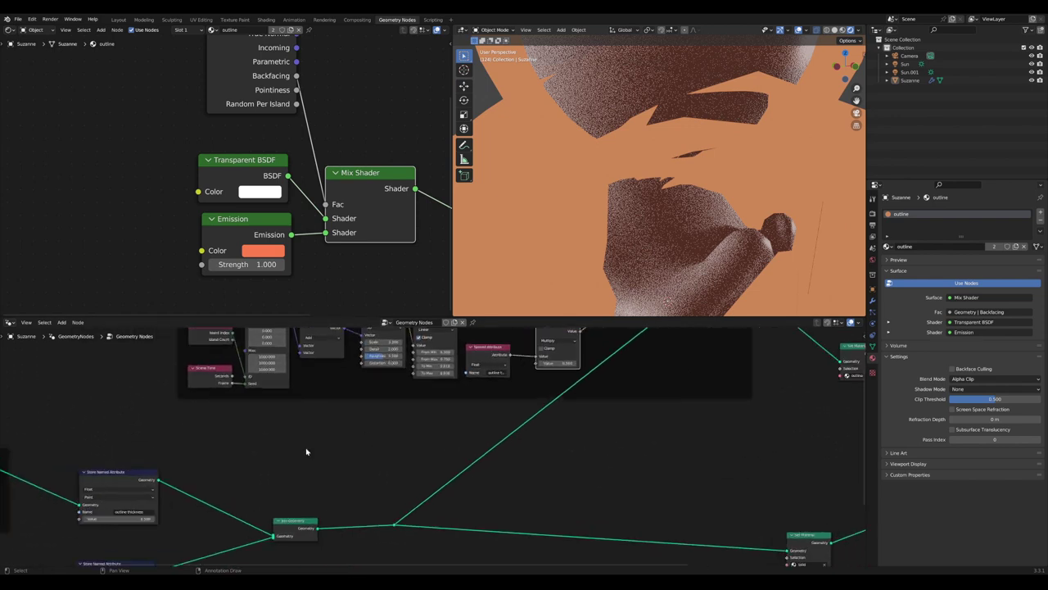
middle_click_drag(614, 398, 440, 522)
scroll(434, 504, "up", 6)
left_click_drag(362, 500, 337, 501, "shift")
scroll(713, 140, "down", 9)
scroll(634, 205, "up", 6)
scroll(633, 205, "up", 4)
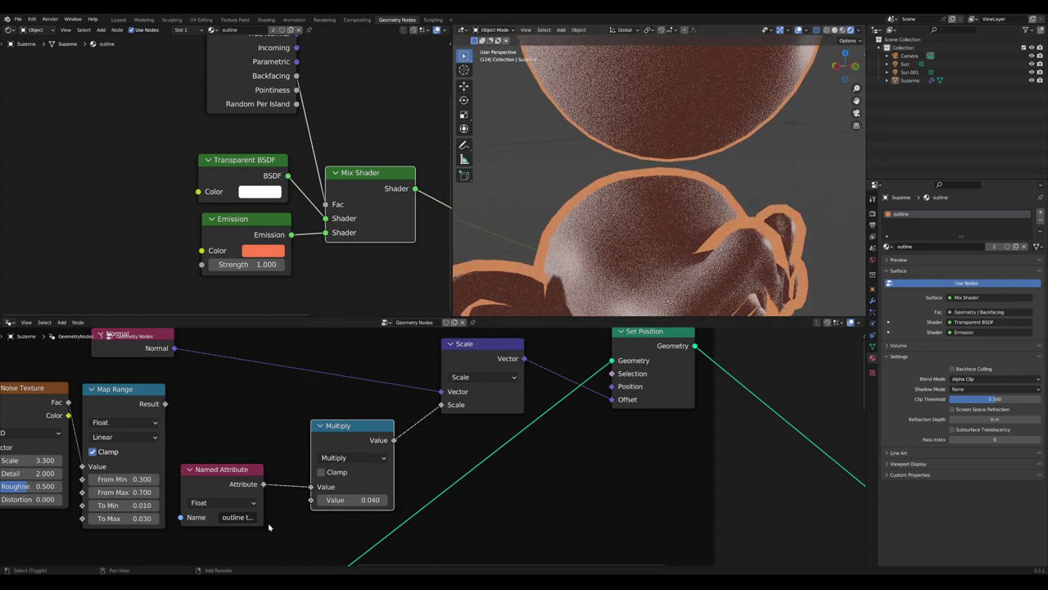
Set the sphere's "outline thickness" attribute Value to 0.290
scroll(283, 483, "down", 2)
middle_click_drag(131, 547, 585, 332)
scroll(359, 478, "down", 1)
scroll(359, 479, "up", 8)
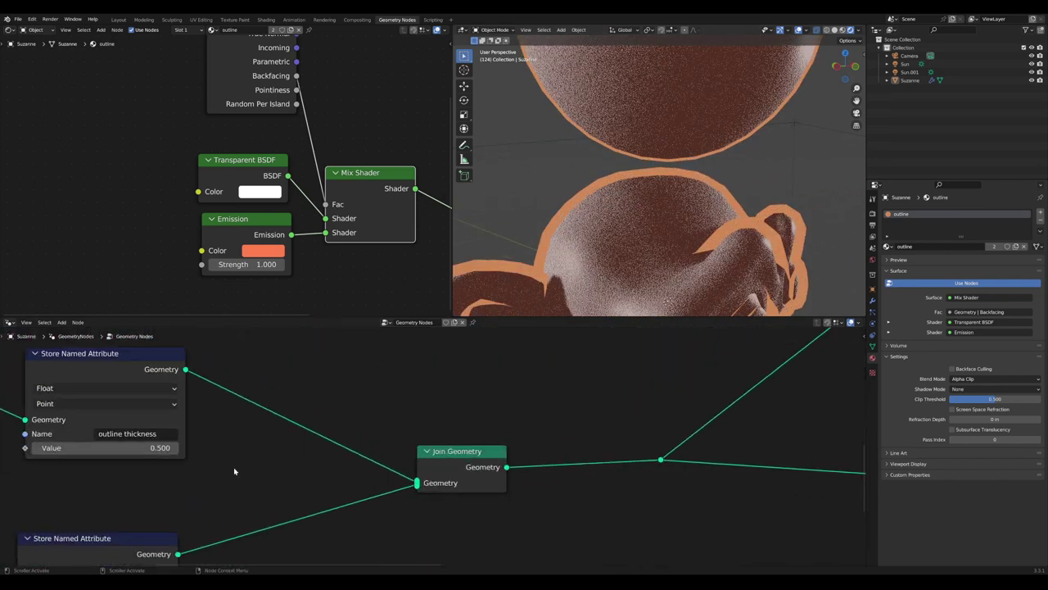
left_click_drag(154, 448, 145, 447, "shift")
scroll(578, 423, "down", 15)
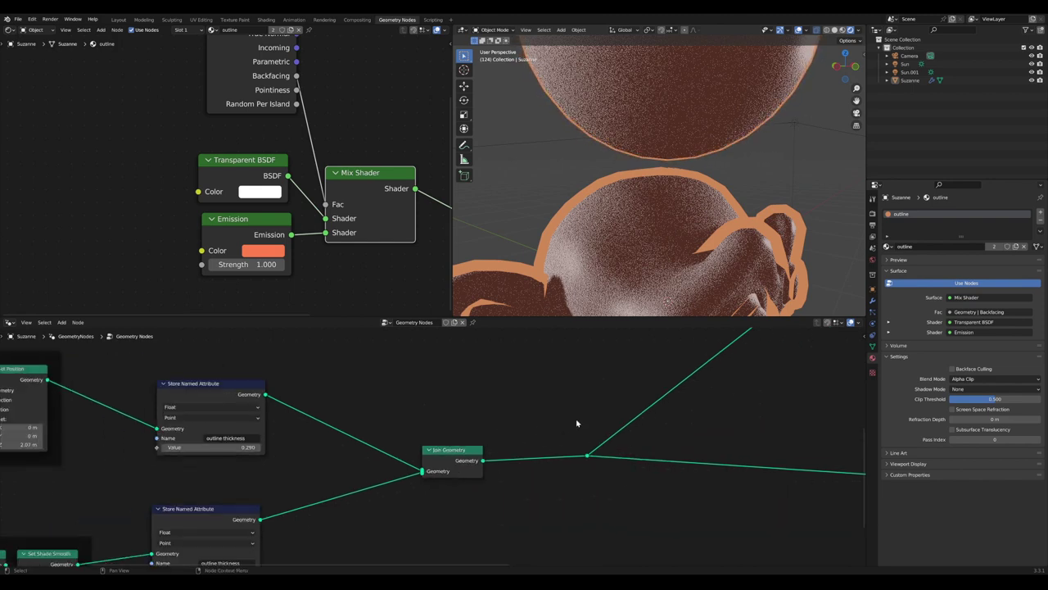
Connect the Map Range result directly to the Scale node's Scale input in place of the Multiply output
middle_click_drag(578, 423, 470, 445)
scroll(421, 479, "up", 10)
scroll(471, 445, "up", 1)
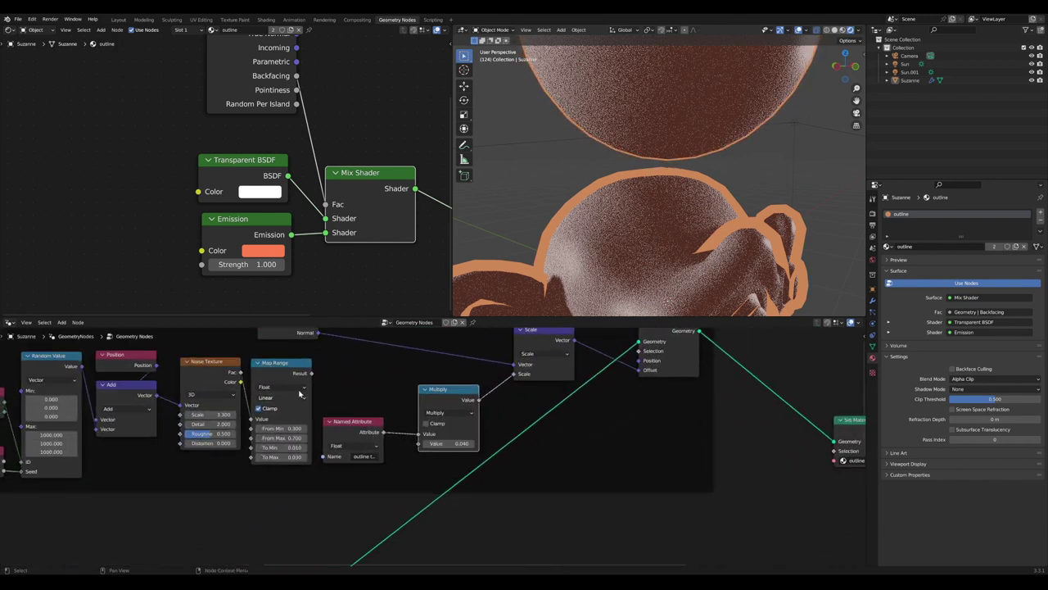
left_click_drag(311, 372, 361, 372)
left_click_drag(511, 380, 511, 380)
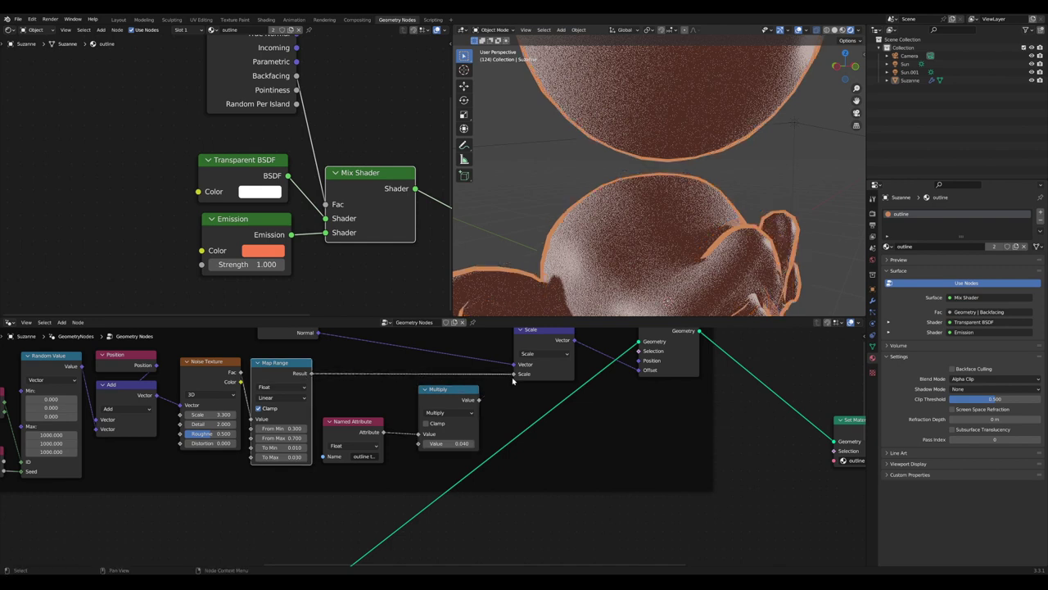
Feed the Map Range result into the Multiply node's second Value and connect the Multiply output to the Scale node's Scale input
left_click_drag(447, 398, 452, 394)
left_click_drag(312, 376, 433, 433)
left_click_drag(485, 398, 522, 375)
left_click_drag(356, 424, 368, 434)
View the scene through the camera and enlarge the 3D viewport relative to the node editors
scroll(435, 412, "down", 9)
scroll(699, 149, "down", 1)
scroll(699, 149, "down", 6)
middle_click_drag(700, 187, 637, 196)
key("KP_0")
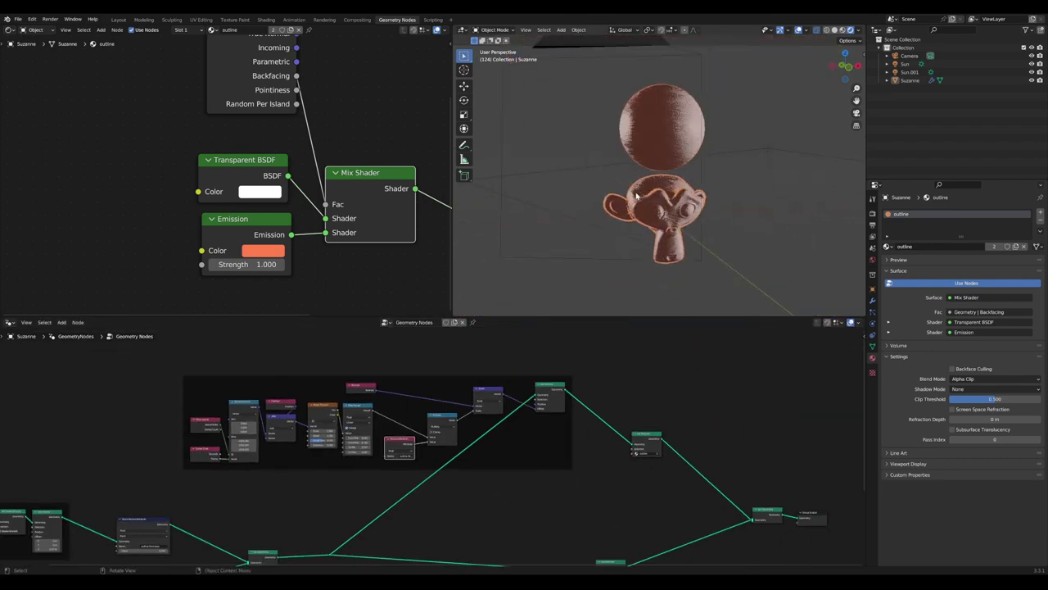
scroll(656, 209, "up", 5)
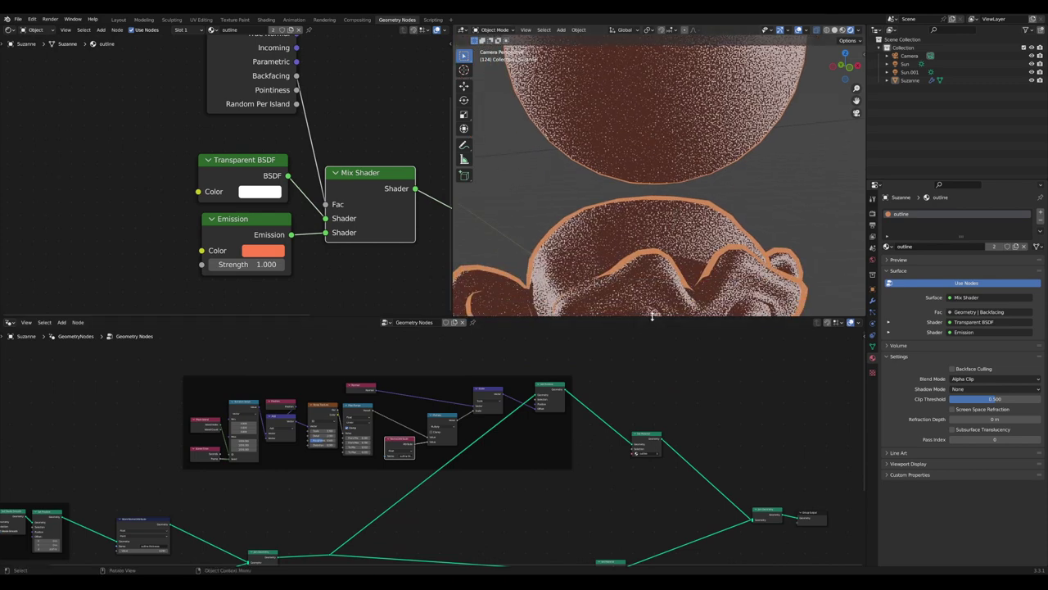
left_click_drag(653, 316, 658, 383)
left_click_drag(456, 277, 408, 277)
scroll(583, 248, "down", 5)
scroll(429, 509, "down", 2)
middle_click_drag(429, 508, 505, 505)
left_click_drag(513, 383, 513, 327)
Tidy the sphere and monkey branches by aligning their two outline thickness Store Named Attribute nodes
scroll(443, 440, "up", 6)
scroll(501, 430, "down", 1)
middle_click_drag(332, 493, 501, 365)
scroll(497, 409, "down", 2)
scroll(389, 465, "up", 1)
left_click_drag(299, 497, 278, 500)
left_click_drag(371, 421, 369, 410)
left_click_drag(369, 496, 369, 509)
scroll(586, 268, "up", 3)
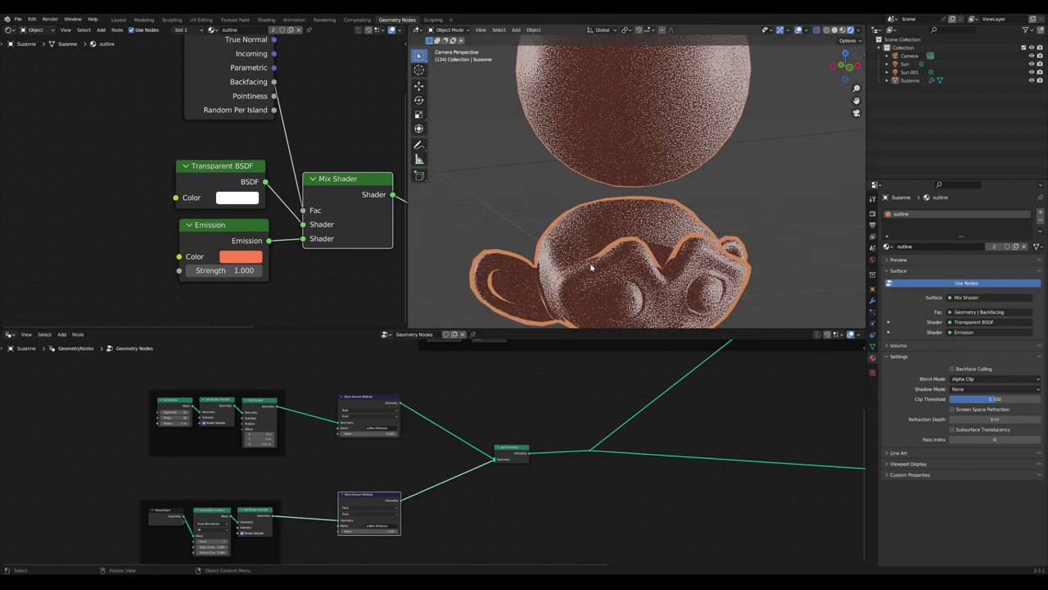
Show Suzanne's modifier properties and shift the Join Geometry node that merges the sphere and monkey slightly towards its output link
left_click(873, 302)
left_click(894, 251)
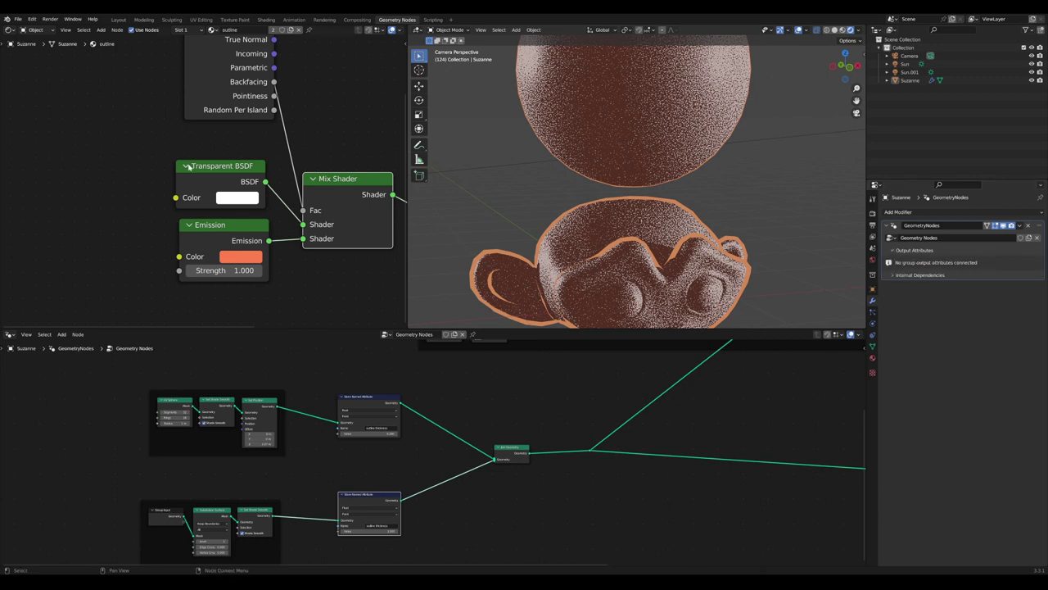
scroll(442, 452, "down", 5)
scroll(445, 471, "up", 6)
middle_click_drag(445, 471, 322, 475)
scroll(326, 482, "down", 3)
scroll(322, 475, "down", 2)
left_click_drag(326, 466, 338, 463)
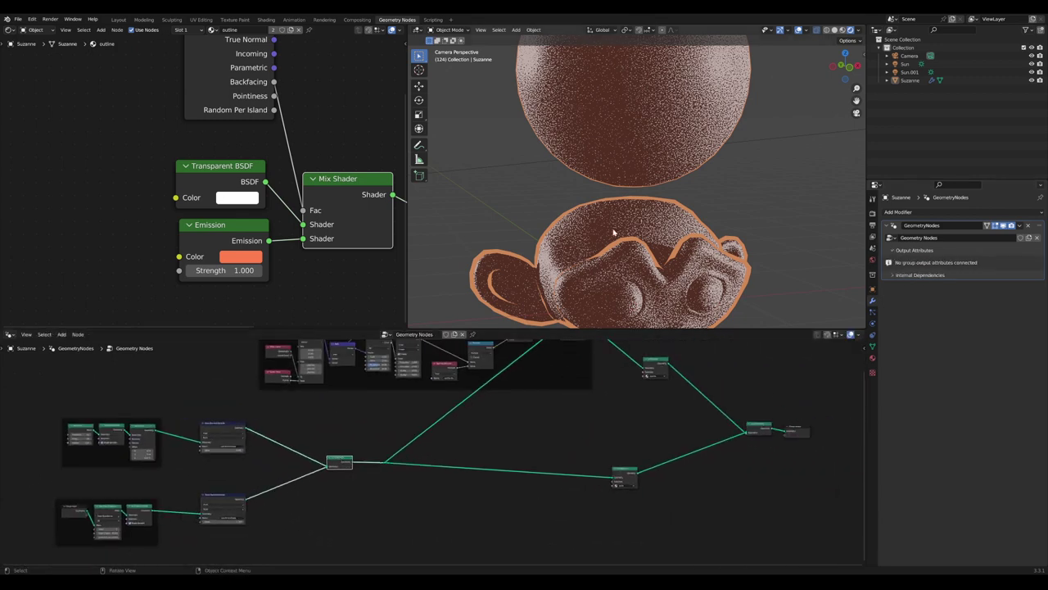
Duplicate the sphere's Store Named Attribute node and insert the copy between the original and Join Geometry
scroll(631, 234, "up", 5)
scroll(667, 212, "up", 1)
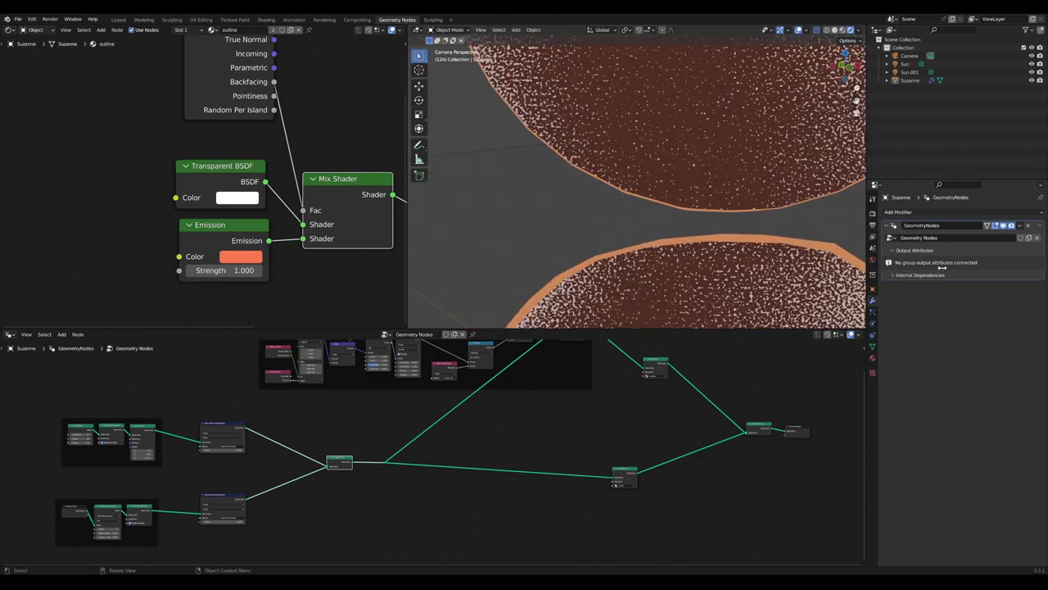
scroll(761, 251, "down", 2)
middle_click_drag(760, 250, 726, 265, "shift")
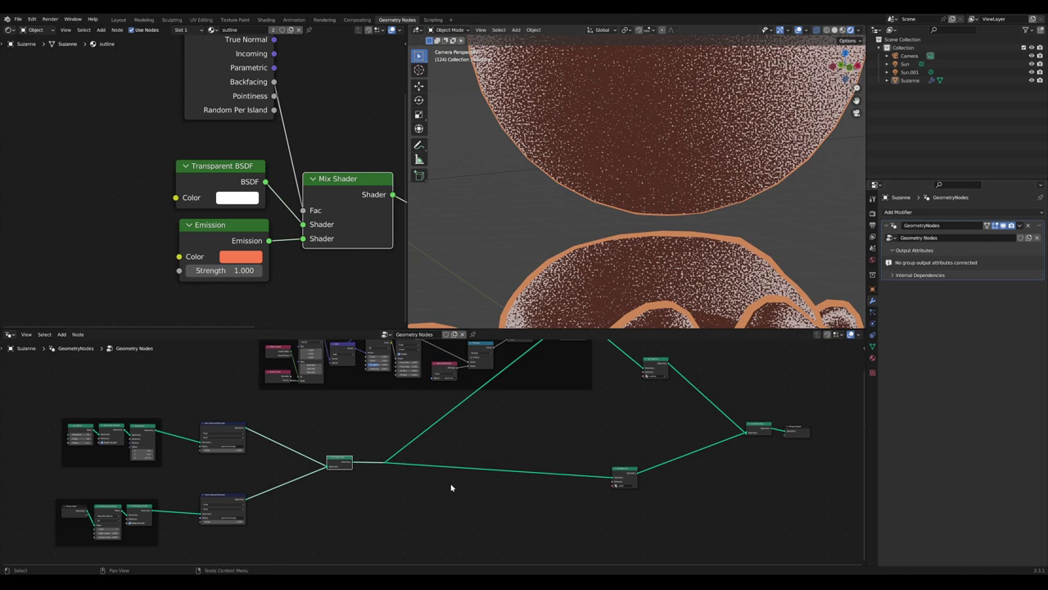
scroll(386, 524, "up", 5)
scroll(434, 455, "up", 3)
middle_click_drag(434, 455, 413, 502)
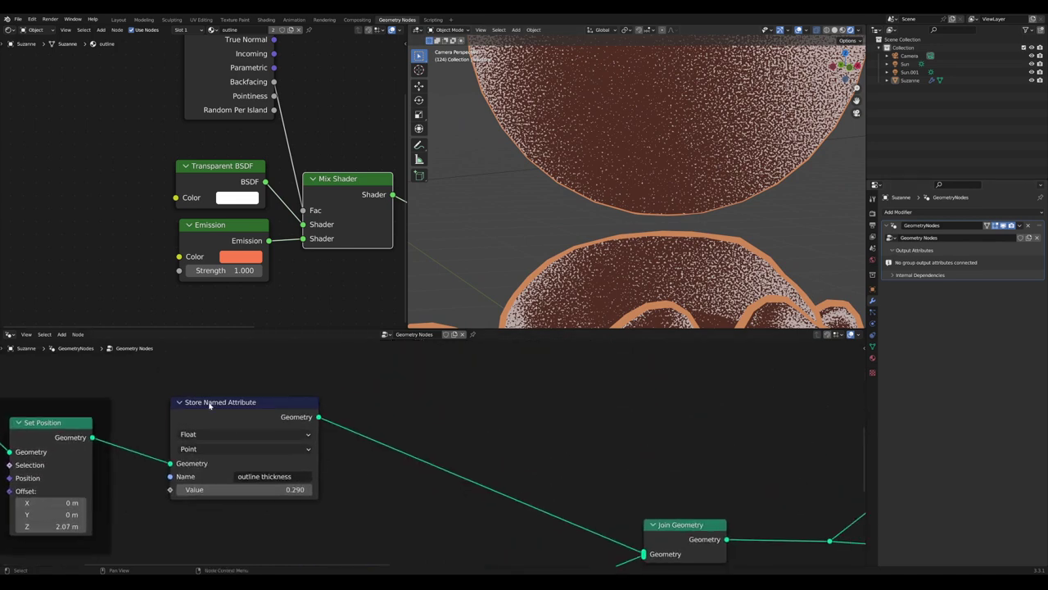
left_click(208, 402)
middle_click_drag(292, 448, 280, 443)
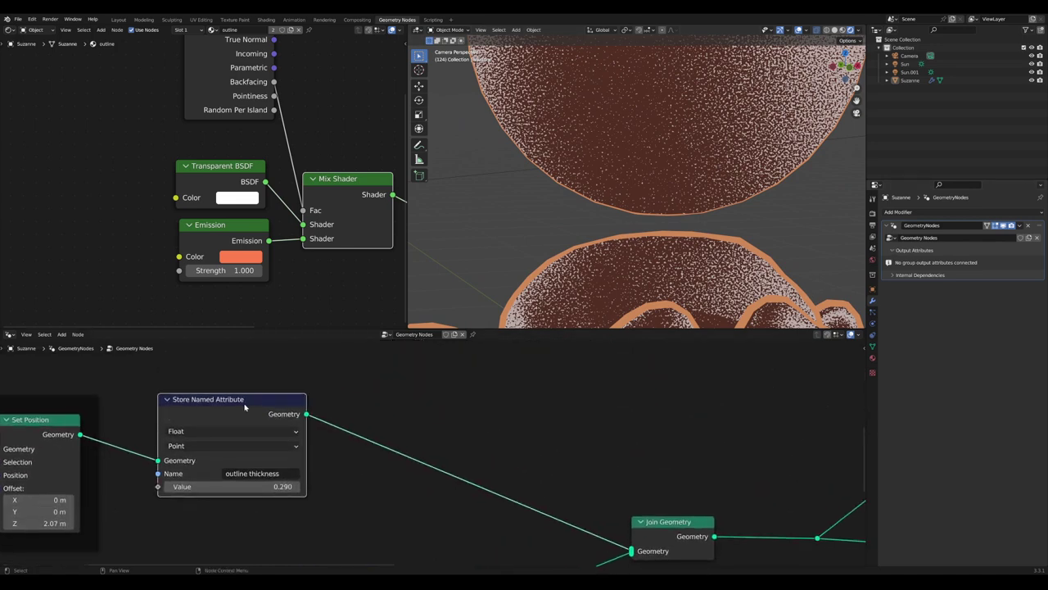
key("shift+d")
left_click(461, 444)
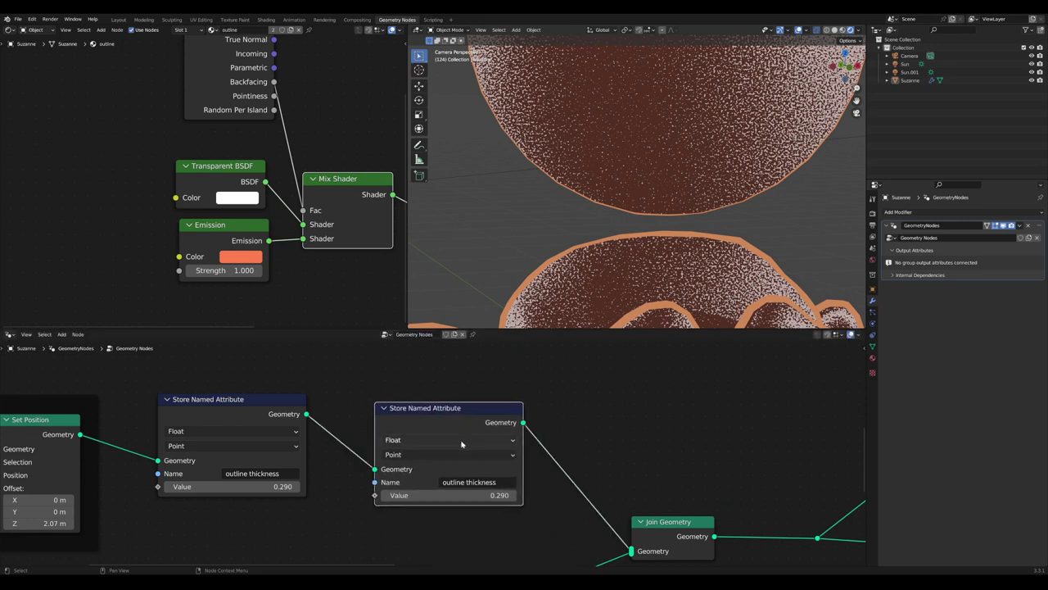
Set the duplicated Store Named Attribute node's data type to Color and name its attribute "oitline color"
left_click(461, 444)
left_click(461, 487)
scroll(484, 457, "up", 3)
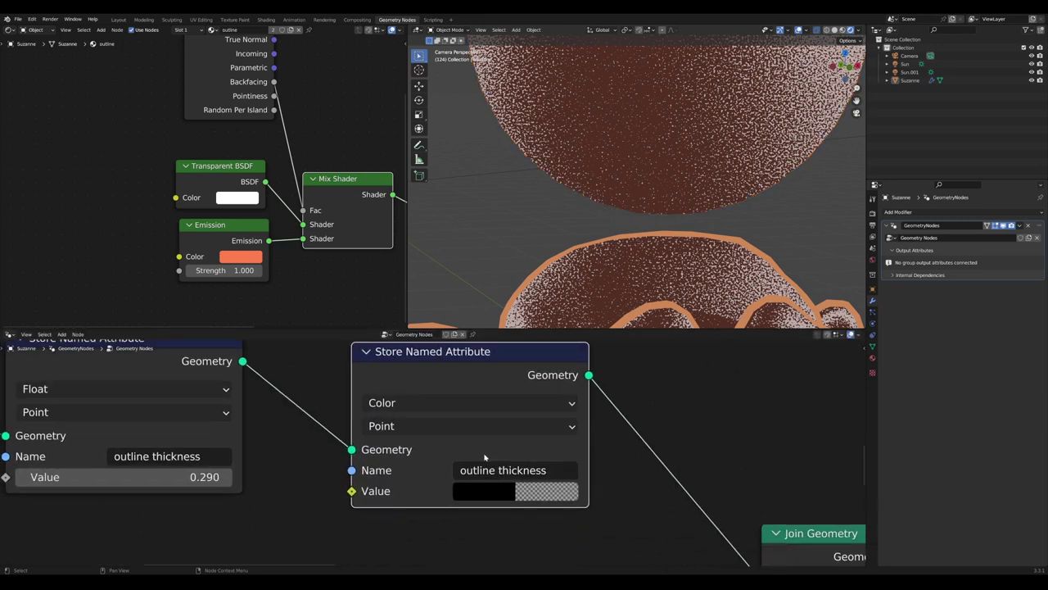
left_click(491, 470)
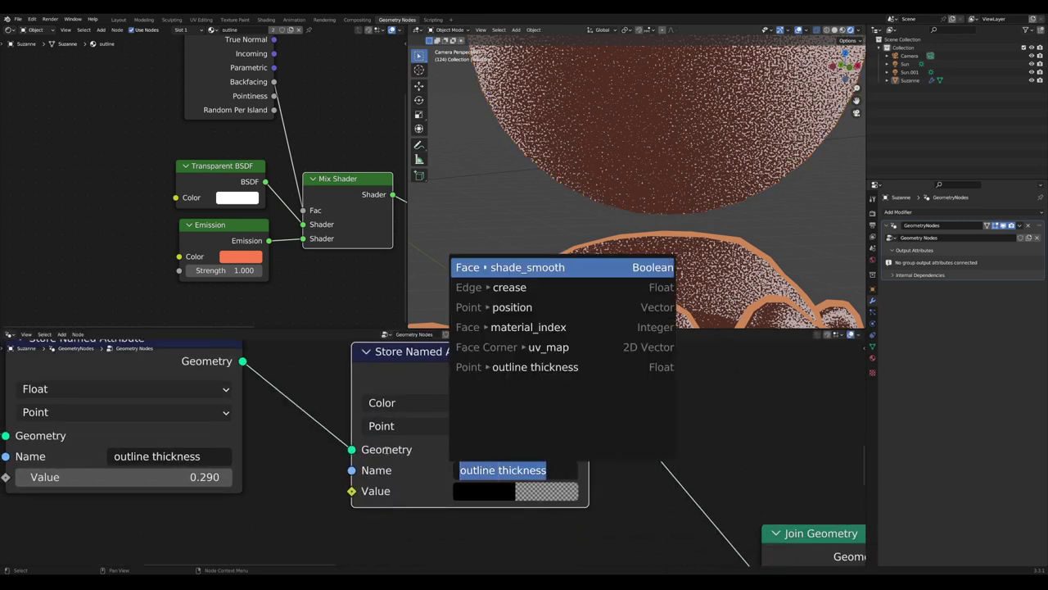
type("oiutline")
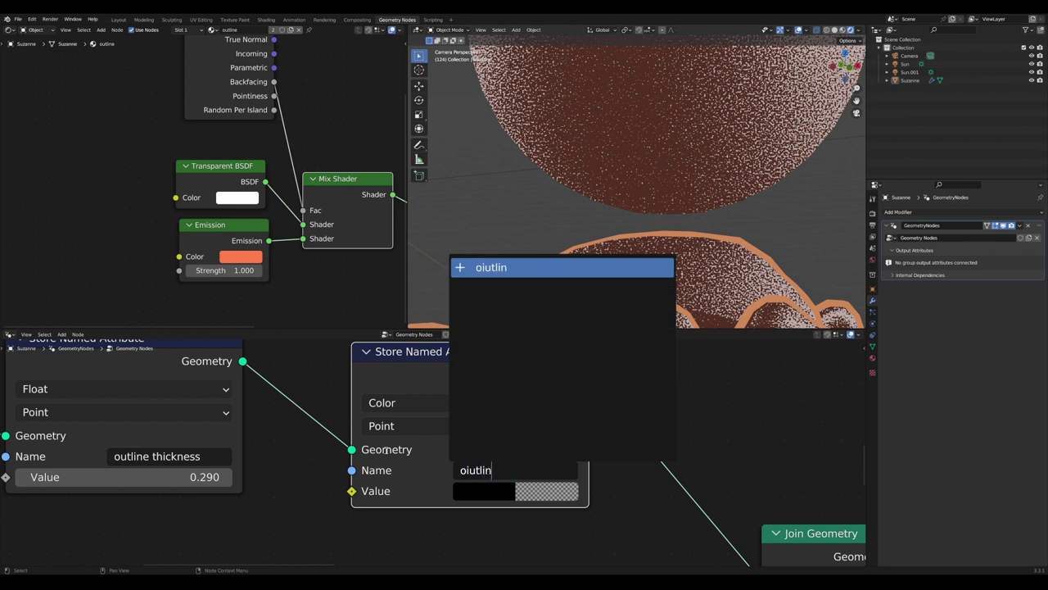
key("BackSpace")
key("BackSpace")
type("tline")
key("Return")
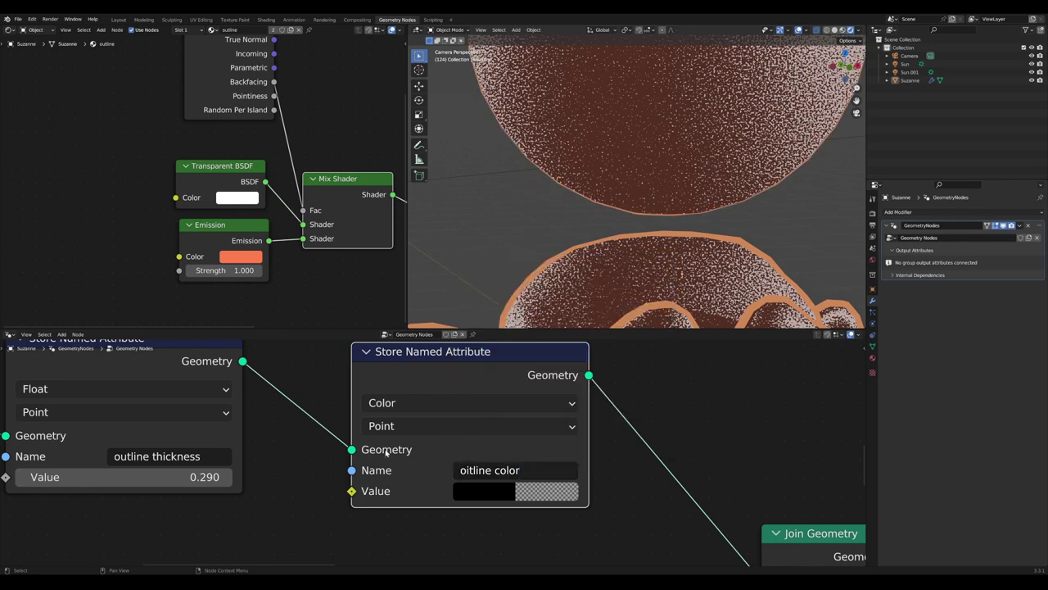
Duplicate the color Store Named Attribute node and insert the copy after the monkey's outline thickness node
scroll(447, 401, "down", 6)
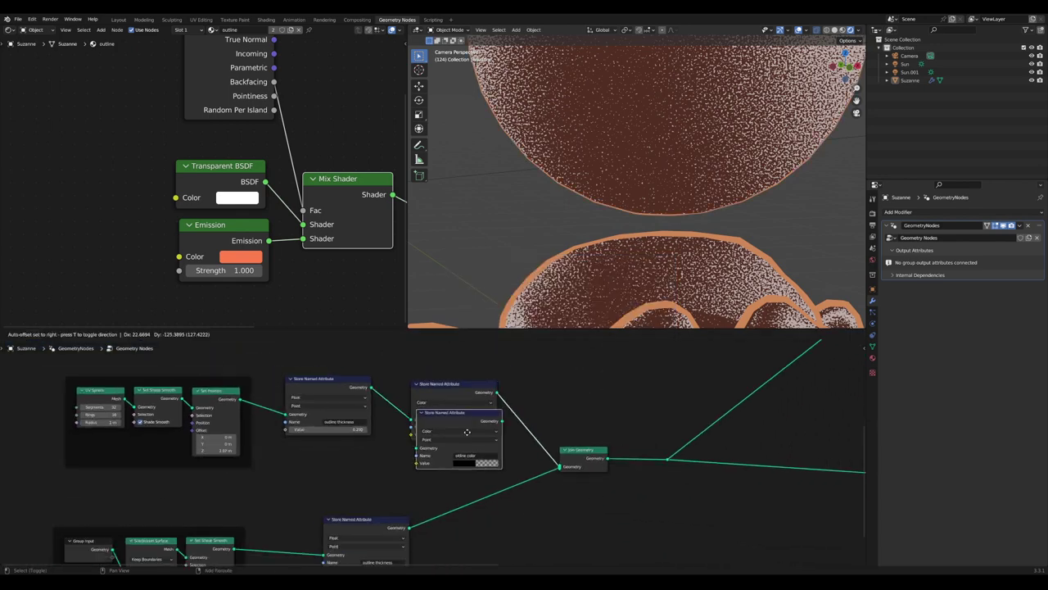
key("shift+d")
left_click(478, 496)
scroll(475, 496, "up", 3)
left_click_drag(350, 537, 308, 534)
left_click_drag(500, 500, 464, 524)
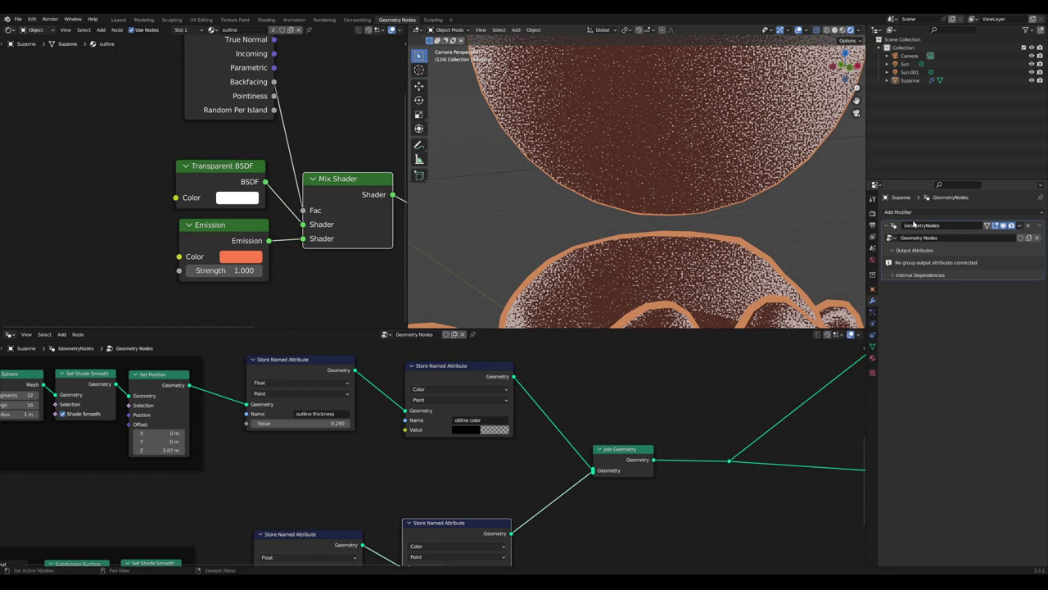
Space out the thickness and color Store Named Attribute nodes in both the sphere and monkey branches
scroll(423, 459, "up", 1)
scroll(432, 461, "down", 3)
scroll(424, 467, "up", 3)
scroll(424, 467, "down", 1)
left_click_drag(362, 369, 362, 347)
left_click_drag(500, 378, 495, 360)
middle_click_drag(450, 505, 488, 403)
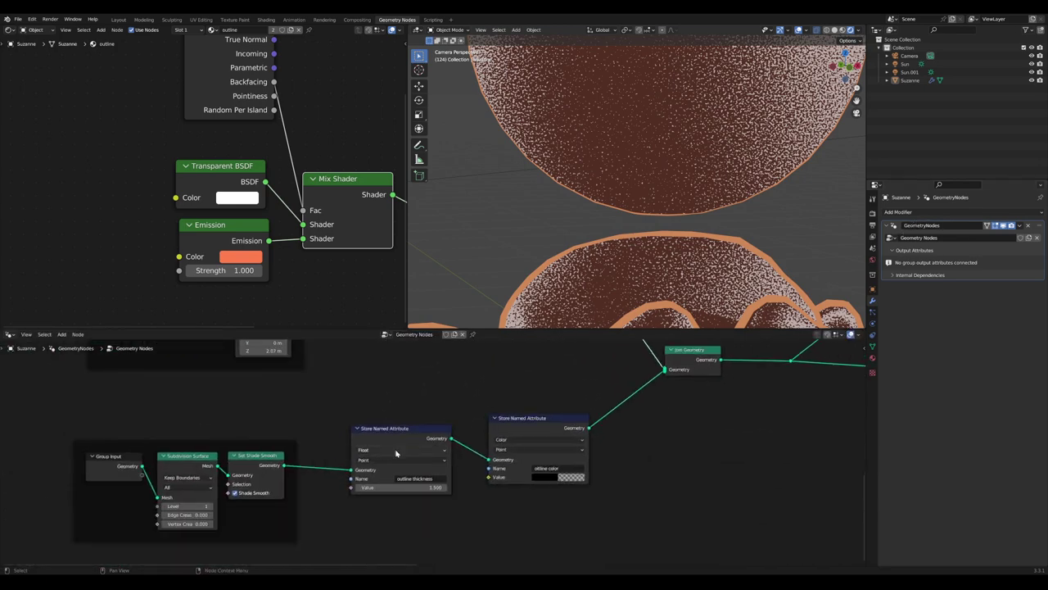
left_click_drag(398, 431, 385, 446)
left_click_drag(554, 430, 536, 459)
scroll(524, 402, "up", 5)
scroll(526, 397, "down", 1)
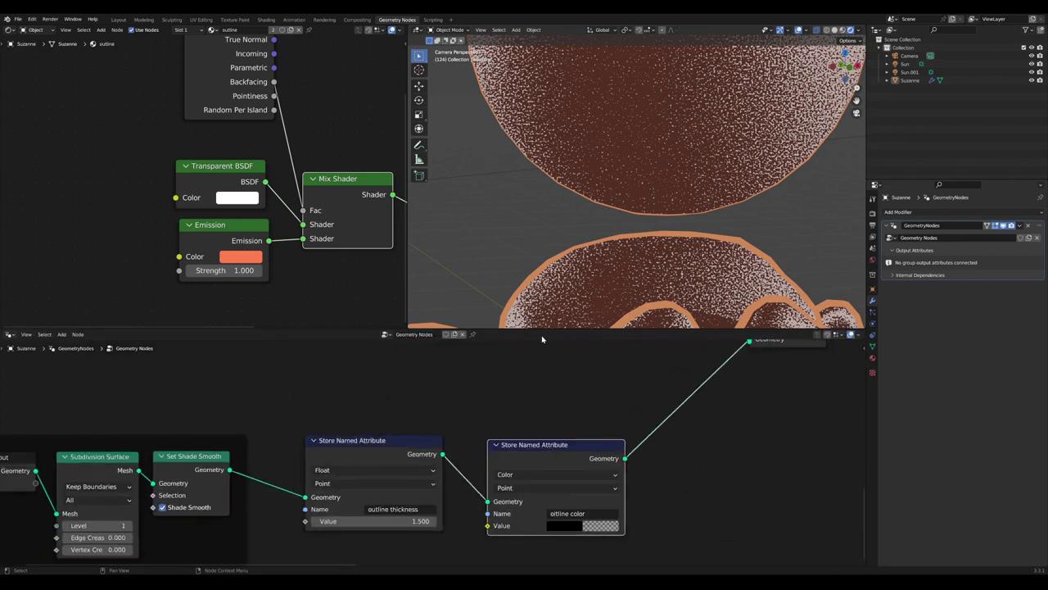
Enlarge the geometry node editor and add a Group Input node feeding the Value of the sphere's "oitline color" attribute
left_click_drag(544, 328, 532, 244)
middle_click_drag(490, 358, 480, 424)
scroll(477, 421, "up", 1)
key("Tab")
type("gi")
key("Return")
left_click(380, 375)
scroll(380, 375, "up", 1)
left_click_drag(489, 309, 489, 307)
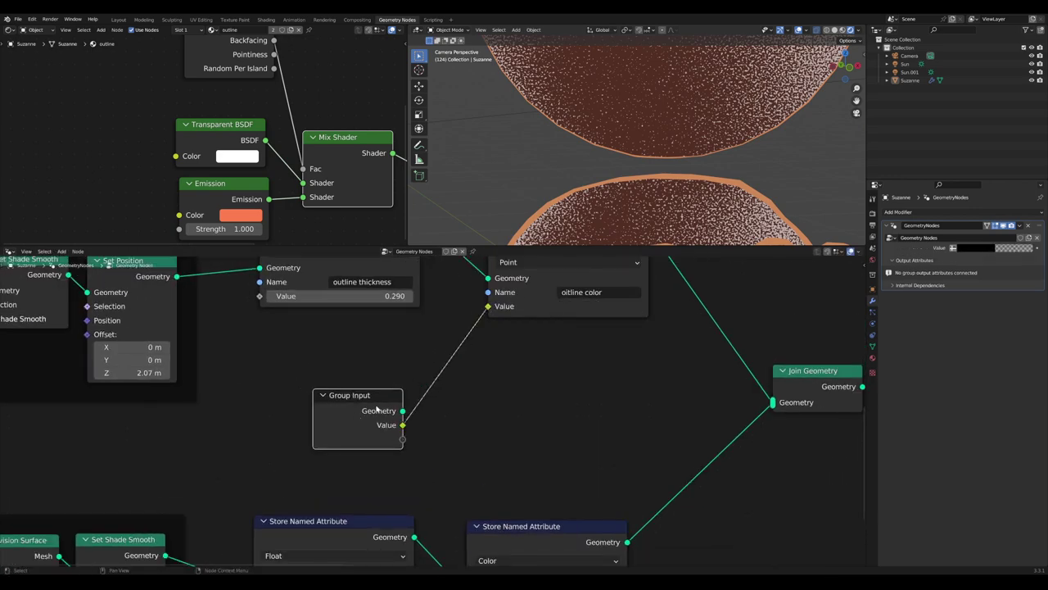
left_click_drag(379, 424, 390, 405)
scroll(543, 396, "down", 2)
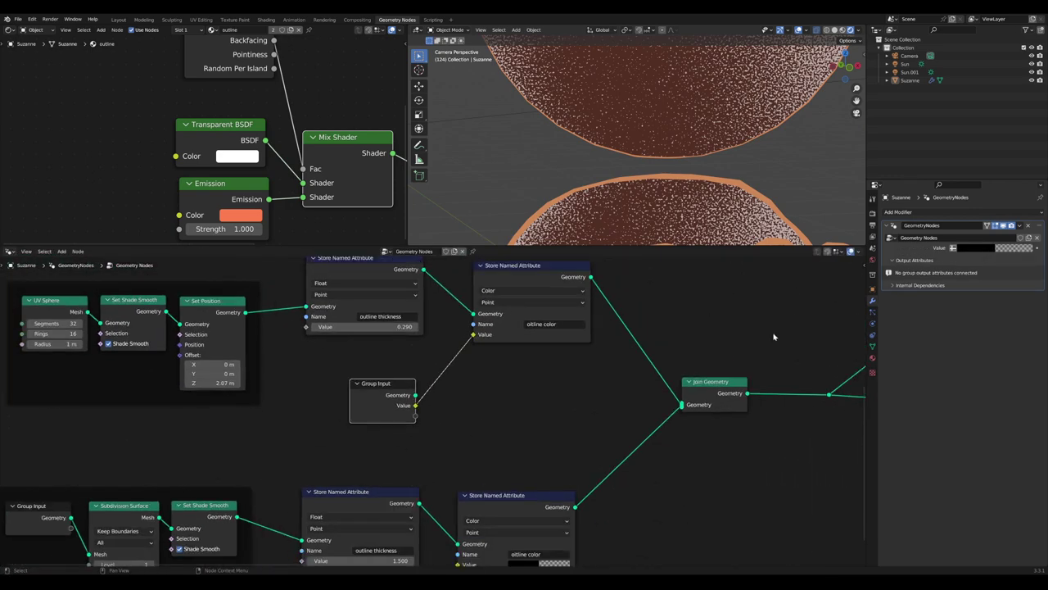
Rename the node group's new color input to "top color"
key("n")
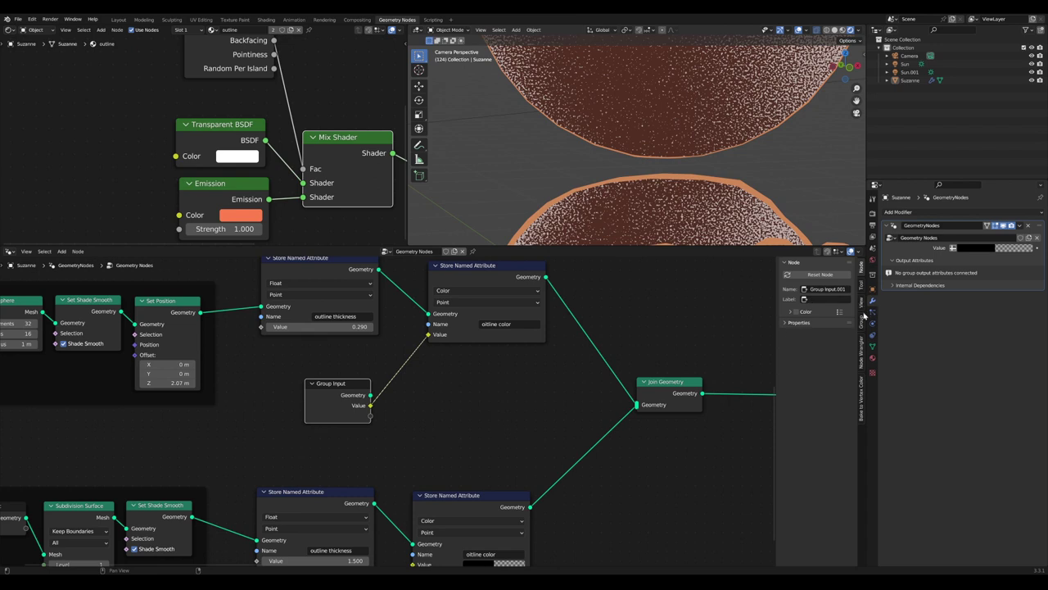
left_click(861, 321)
left_click(794, 285)
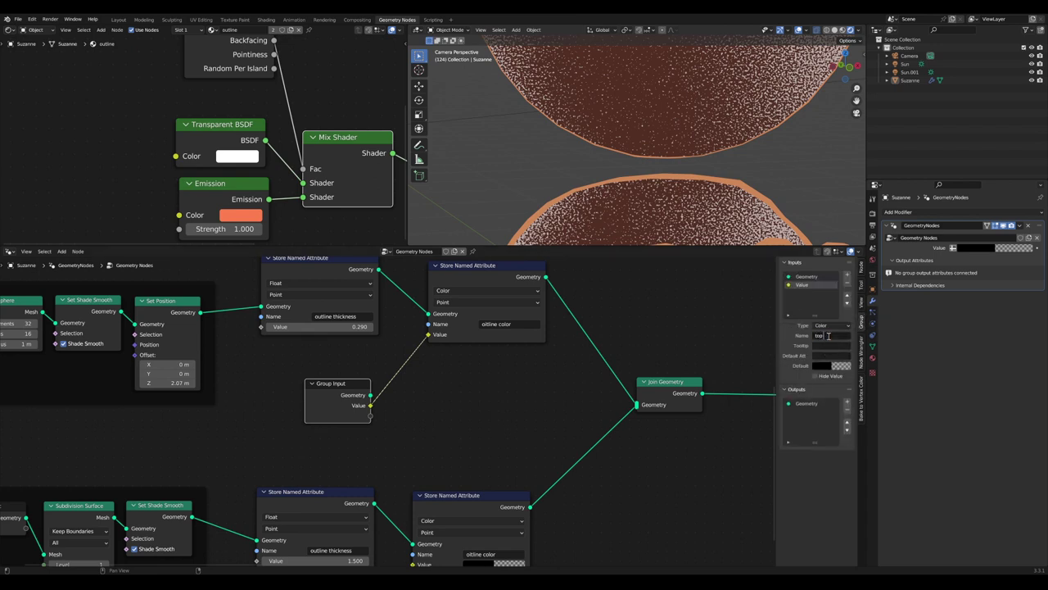
key("Home")
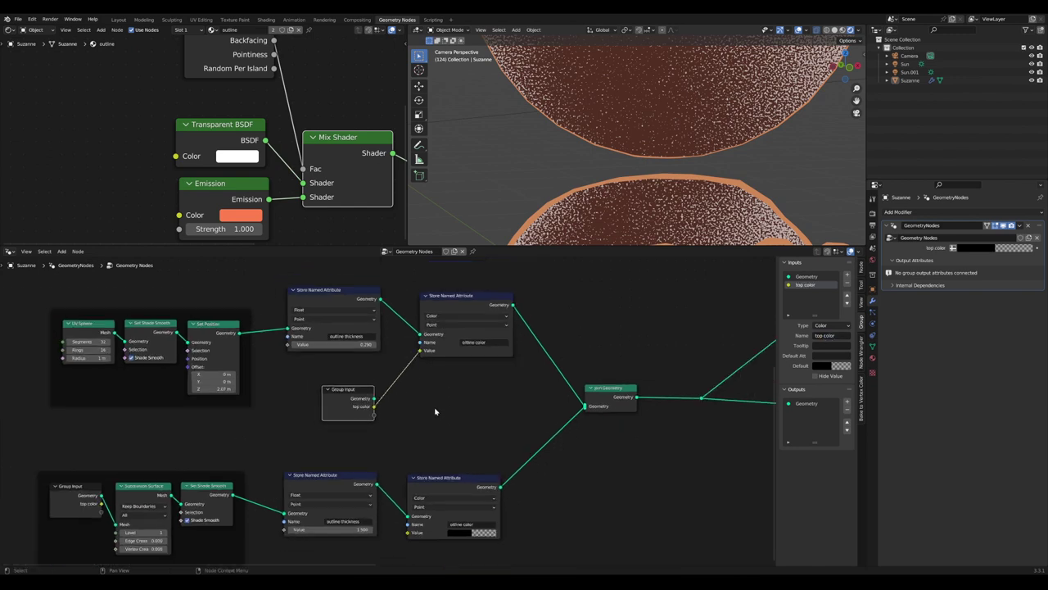
Expose the Value of the monkey's "oitline color" attribute as a second group input named "bottom color"
left_click_drag(433, 527, 430, 526)
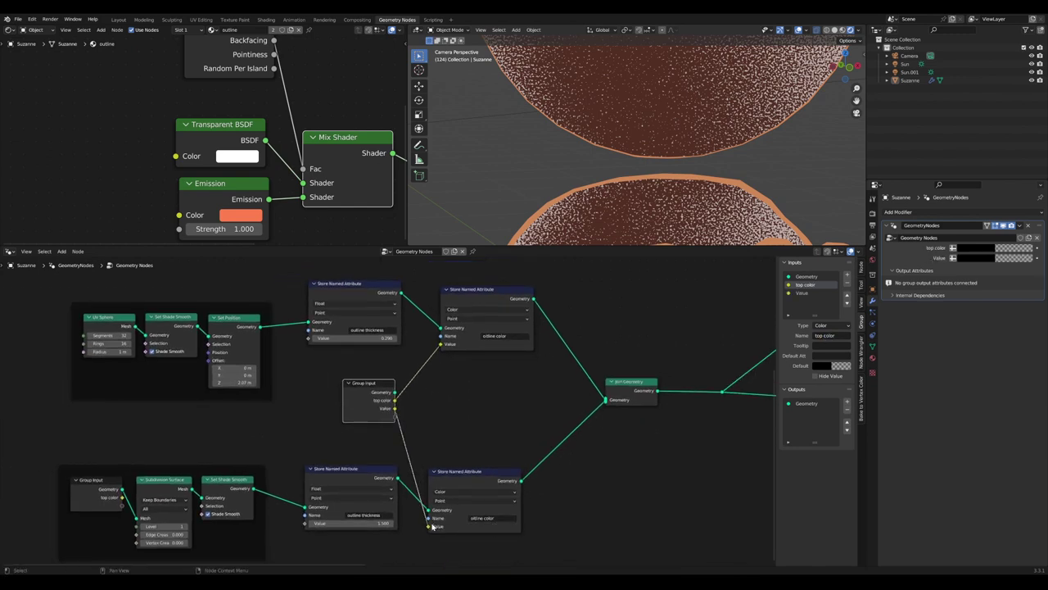
scroll(751, 325, "up", 2)
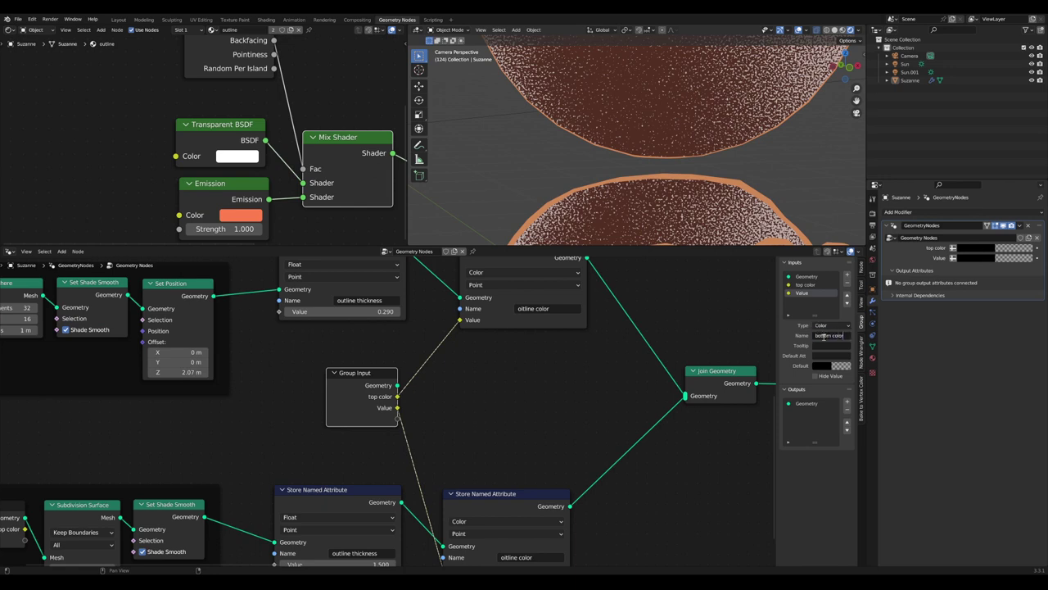
key("Return")
Reposition the sphere's outline thickness node and its UV Sphere frame to tidy the node tree
scroll(431, 409, "up", 1)
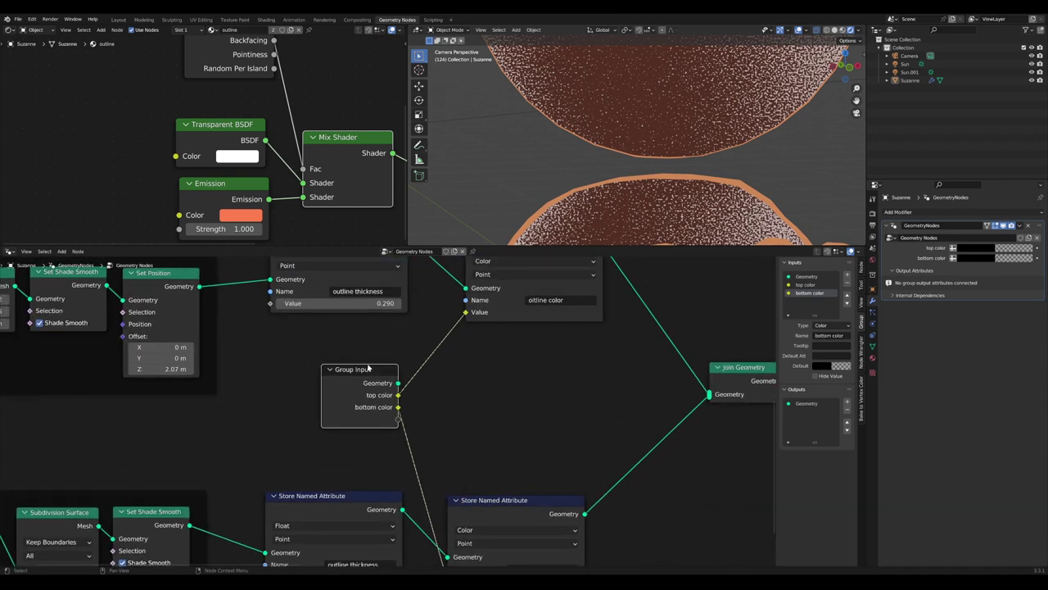
scroll(369, 372, "down", 1)
middle_click_drag(369, 485, 407, 539)
left_click(392, 478)
left_click_drag(410, 304, 387, 320)
scroll(383, 331, "down", 1)
left_click_drag(329, 338, 315, 322)
scroll(557, 388, "down", 2)
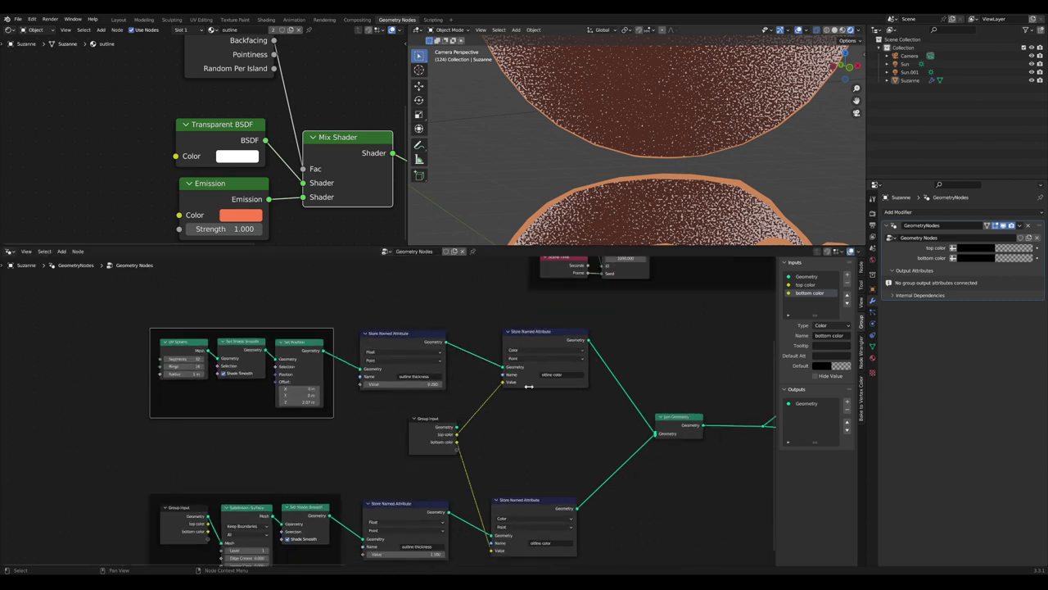
scroll(563, 391, "down", 1)
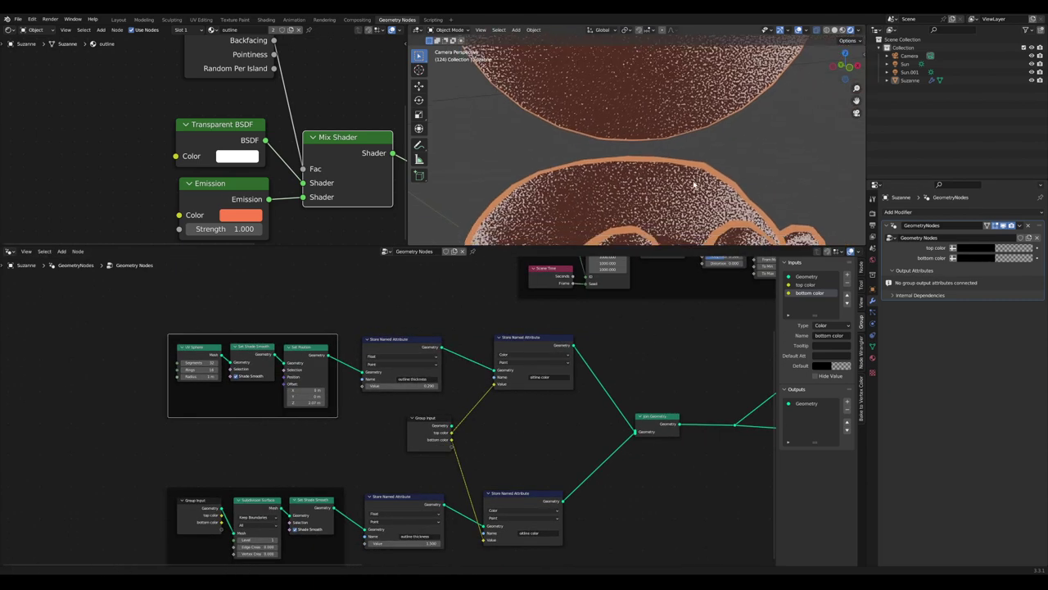
Set the Geometry Nodes modifier's top color to red and its bottom color to orange
left_click(978, 249)
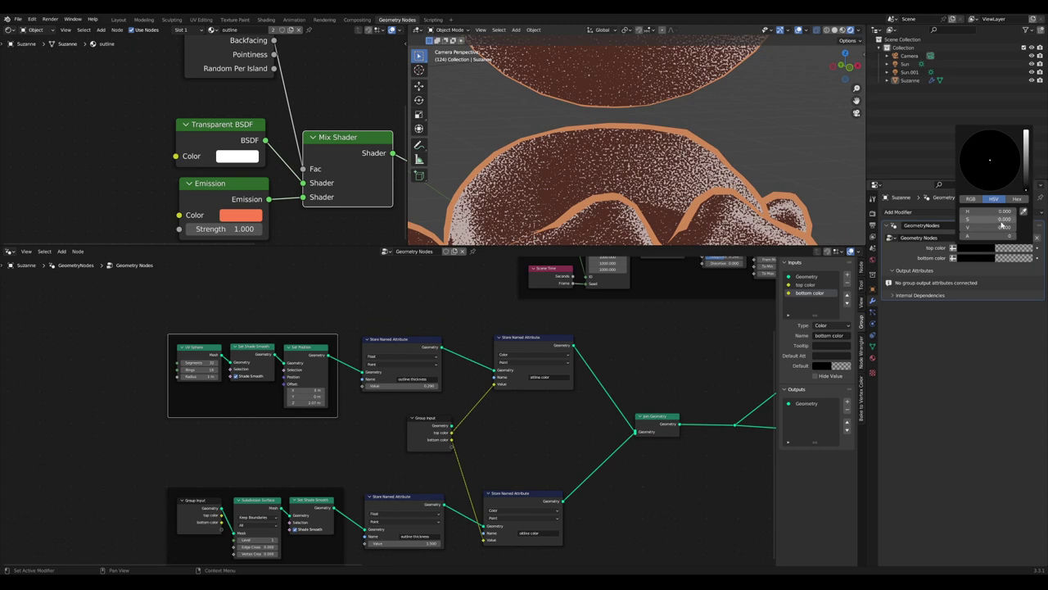
left_click_drag(1024, 178, 1025, 132)
mouse_move(990, 185)
left_mouse_down()
mouse_move(1024, 152)
mouse_move(1016, 178)
mouse_move(983, 162)
mouse_move(988, 185)
left_mouse_up()
left_click(976, 258)
scroll(533, 98, "down", 5)
scroll(215, 152, "down", 3)
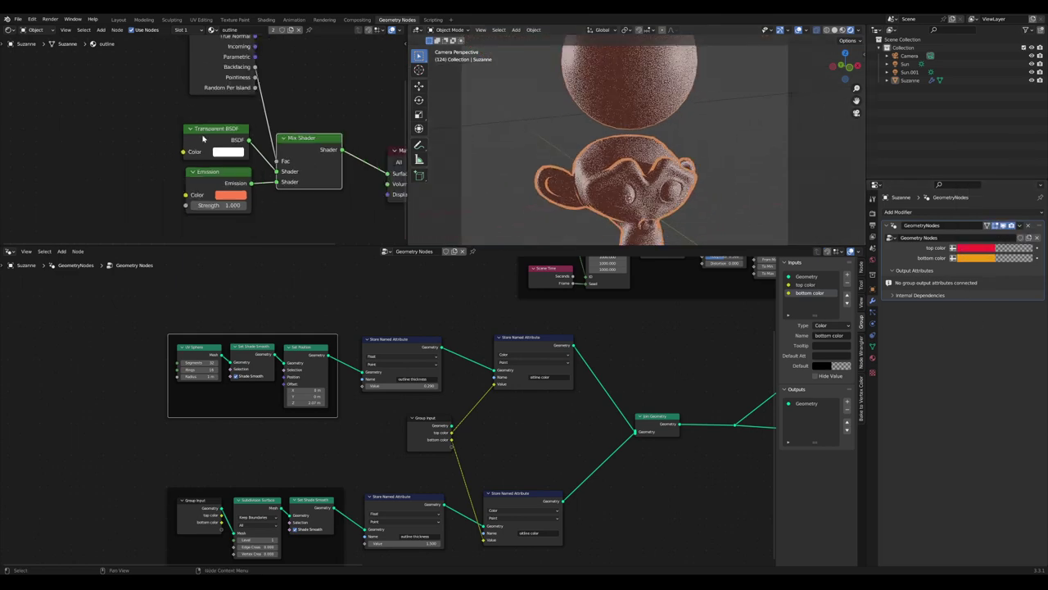
Move the Material Output node farther from the Mix Shader in the outline material
scroll(216, 153, "down", 1)
middle_click_drag(275, 155, 150, 168)
left_click_drag(223, 168, 264, 165)
middle_click_drag(186, 168, 314, 170)
scroll(305, 174, "down", 1)
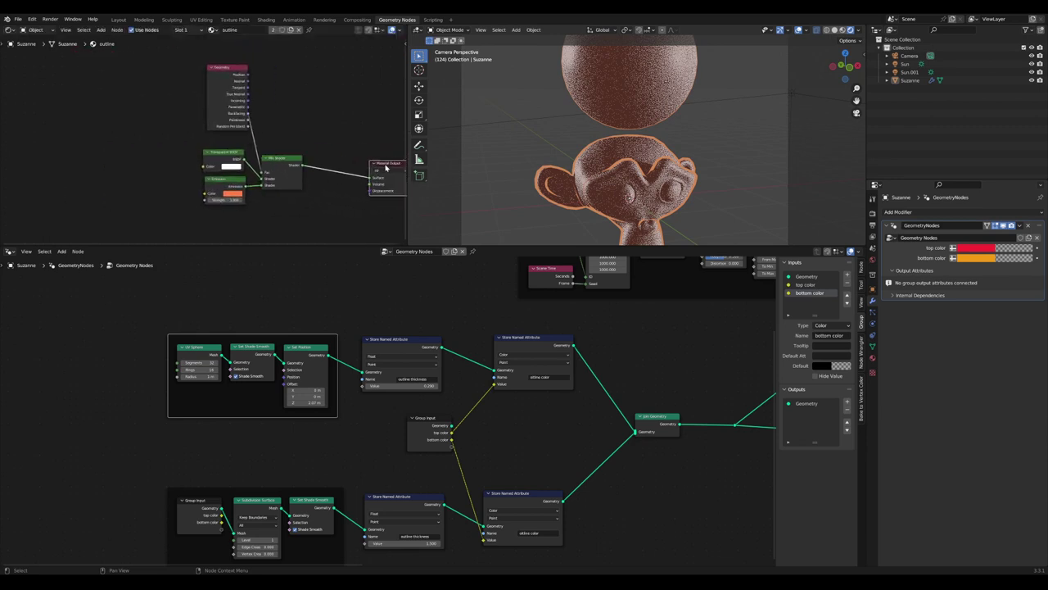
Add an Attribute node to the outline material beside the Emission node
scroll(201, 162, "up", 4)
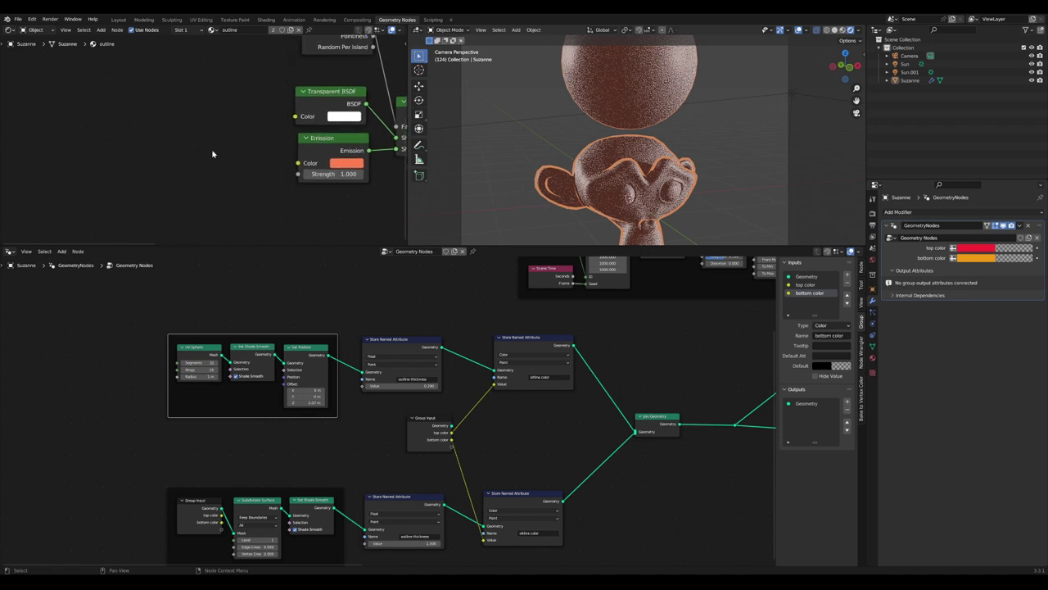
key("Tab")
type("at")
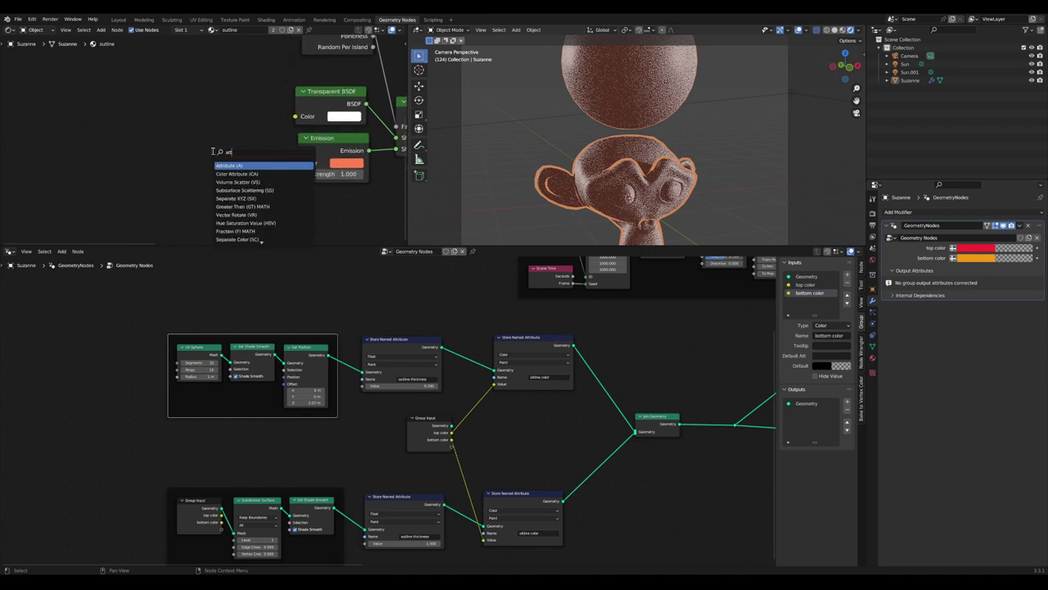
left_click(240, 167)
left_click(203, 159)
scroll(204, 162, "up", 1)
middle_click_drag(213, 178, 243, 124)
scroll(246, 143, "up", 1)
scroll(286, 203, "up", 1)
scroll(540, 449, "up", 1)
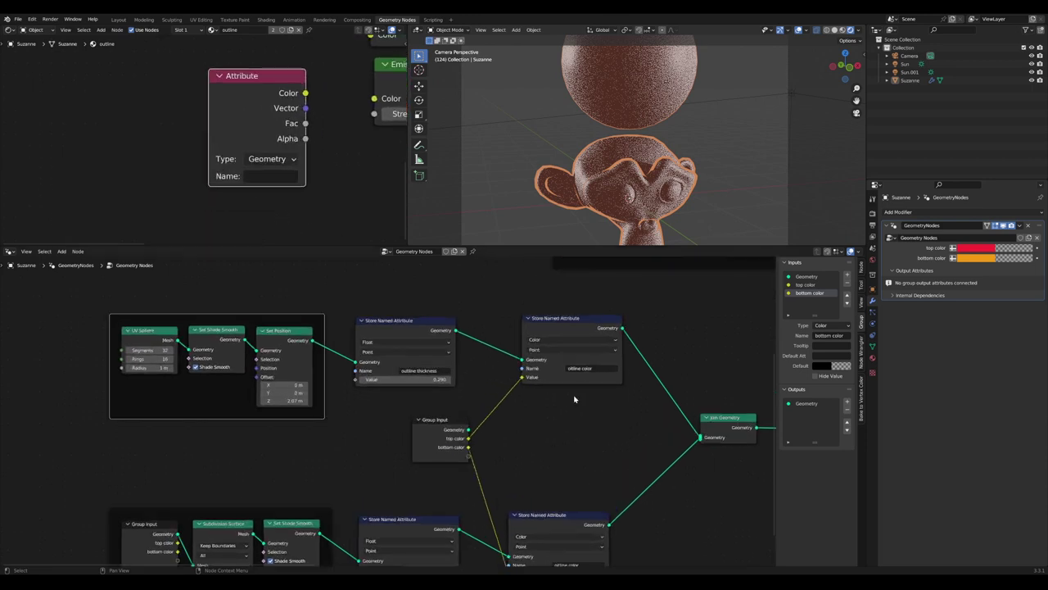
Correct the sphere's misspelled color attribute name to "outline color"
scroll(543, 461, "up", 4)
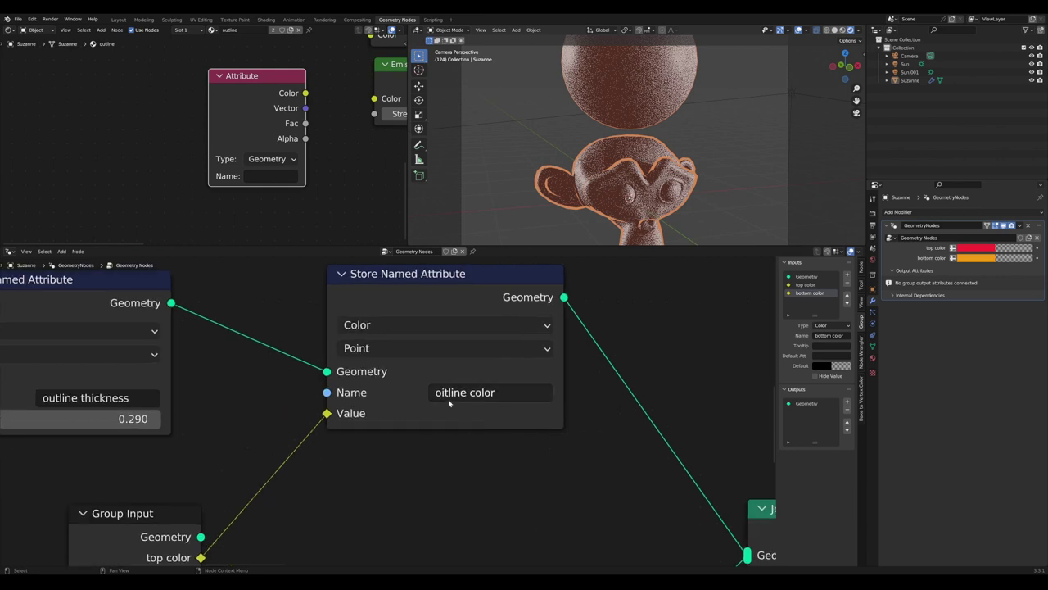
left_click(443, 394)
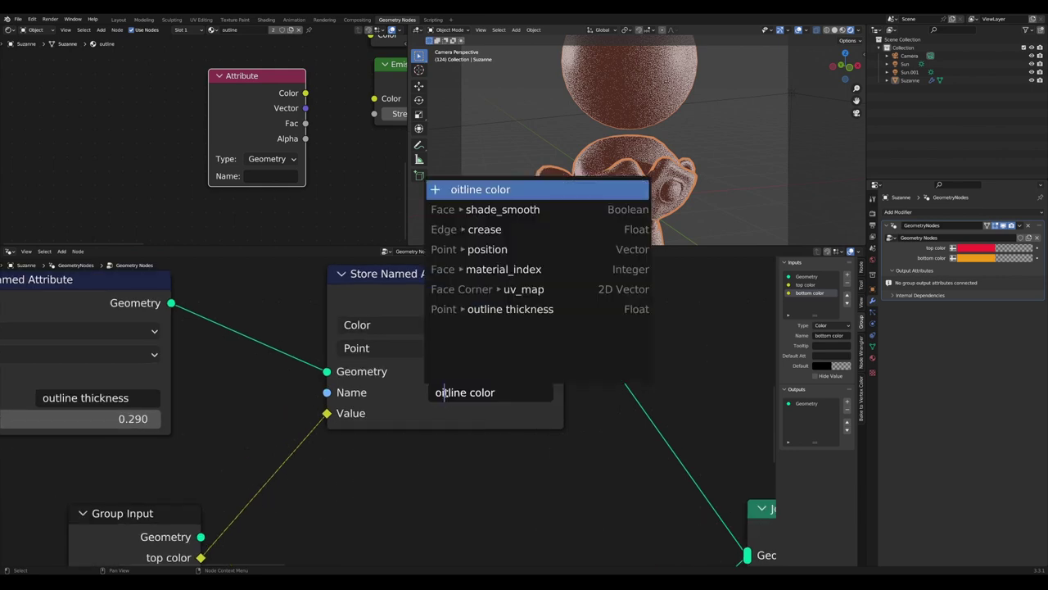
key("BackSpace")
type("u")
key("Return")
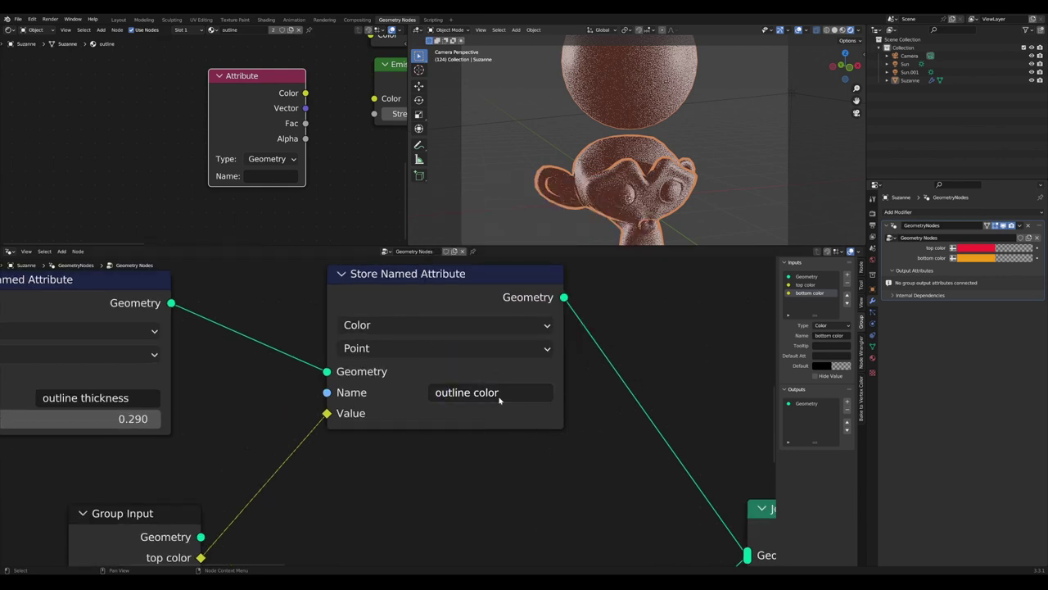
Copy the name "outline color" into the material's Attribute node and connect its Color output to the Emission Color
left_click(500, 394)
key("ctrl+c")
left_click(260, 177)
key("ctrl+v")
left_click(315, 181)
middle_click_drag(314, 181, 197, 190)
scroll(212, 193, "down", 3)
left_click_drag(175, 138, 227, 142)
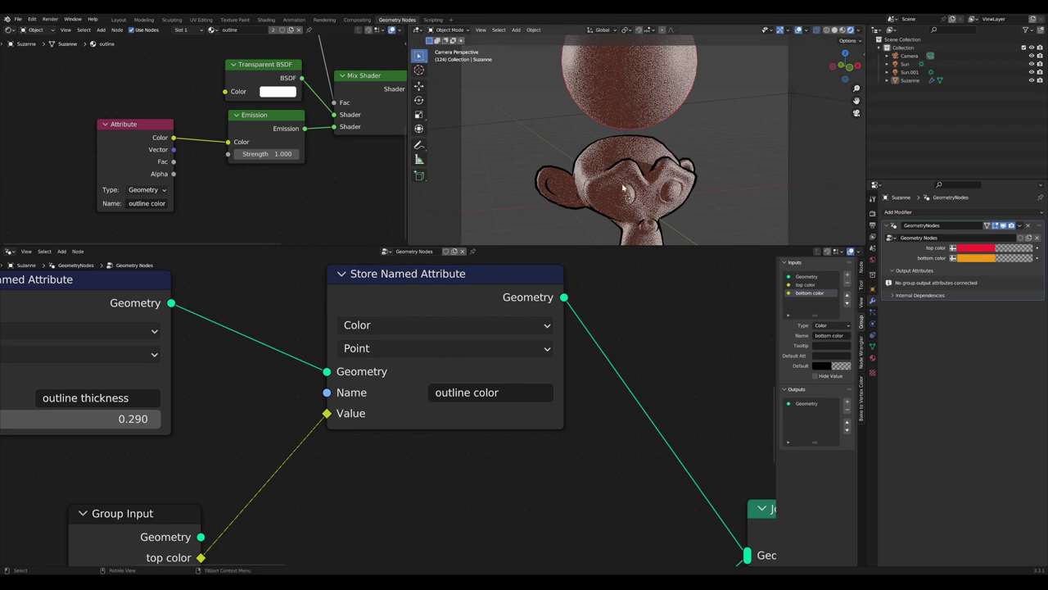
scroll(668, 192, "up", 2)
scroll(208, 143, "down", 1)
left_click_drag(158, 129, 172, 130)
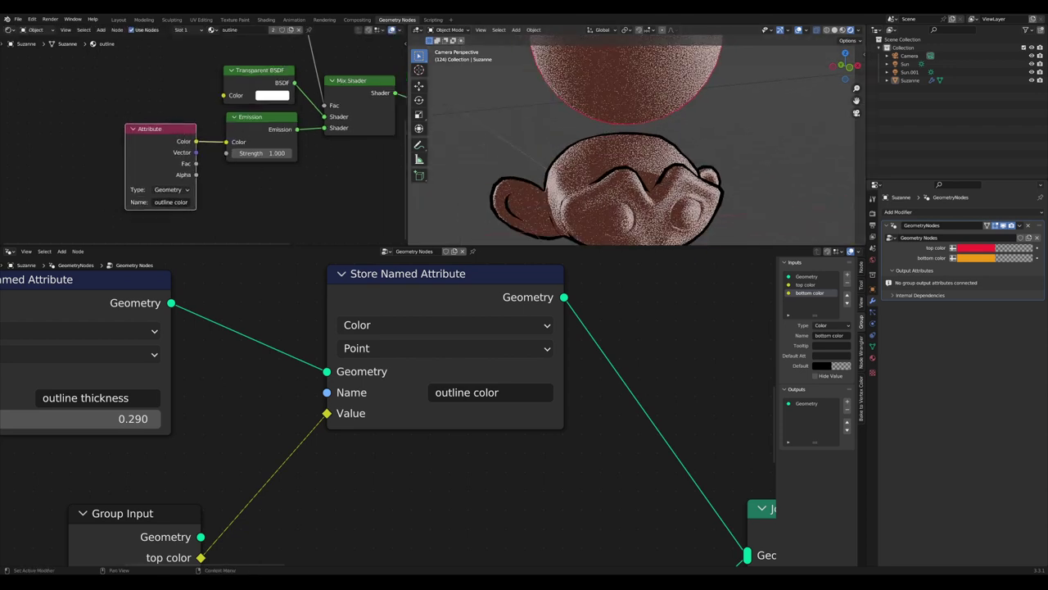
Correct the monkey's misspelled color attribute name to "outline color" as well
scroll(422, 295, "down", 12)
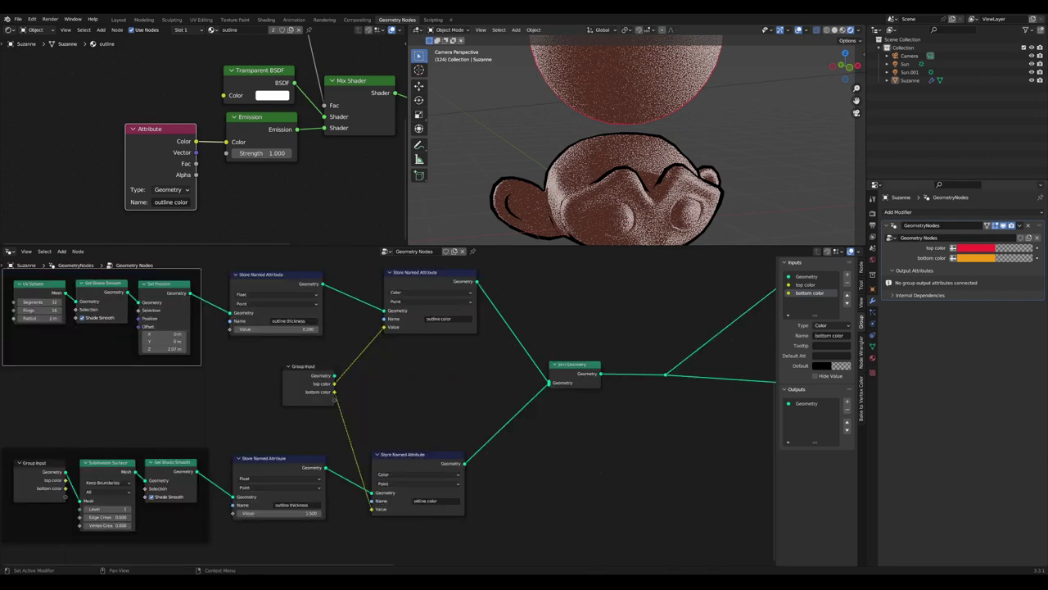
scroll(402, 418, "up", 6)
middle_click_drag(406, 483, 402, 430)
scroll(401, 434, "up", 7)
middle_click_drag(432, 515, 411, 400)
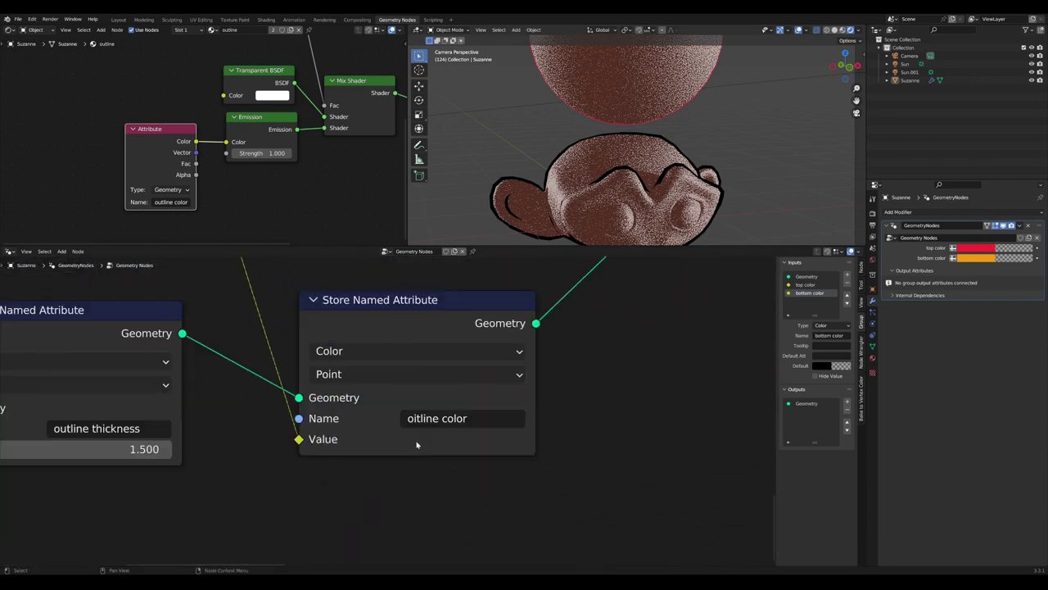
left_click(422, 418)
left_click(419, 418)
key("BackSpace")
type("u")
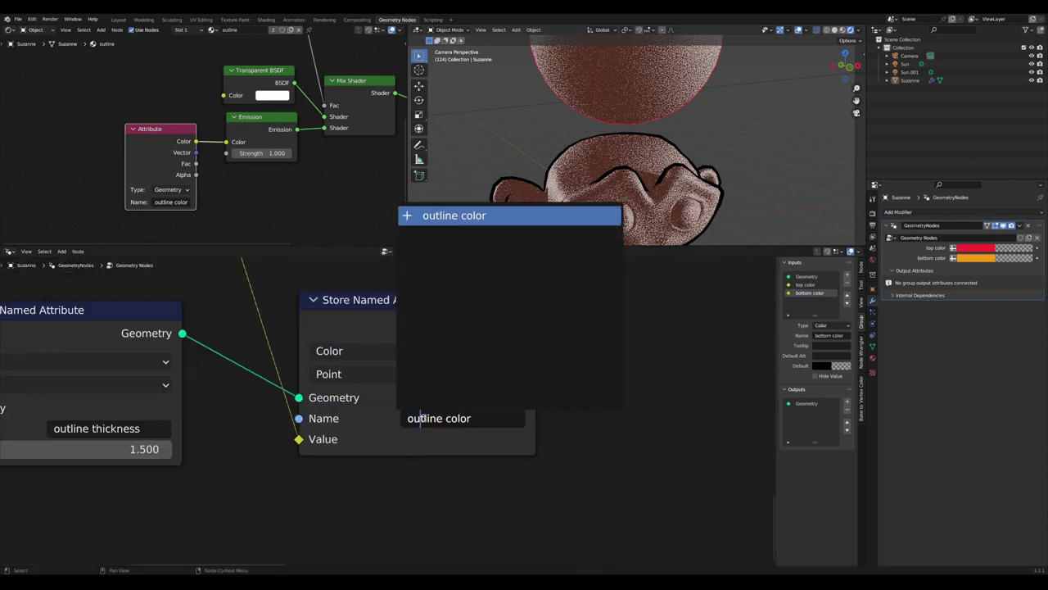
key("Return")
Set the Geometry Nodes modifier's bottom color to black
scroll(642, 98, "down", 5)
middle_click_drag(641, 98, 626, 122)
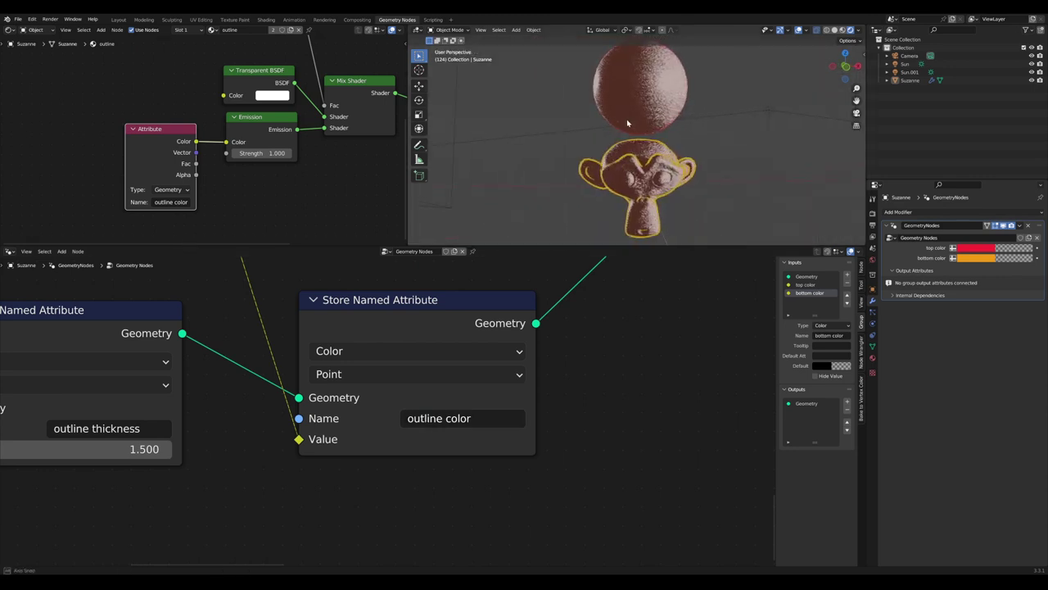
scroll(626, 122, "up", 5)
middle_click_drag(657, 161, 808, 225)
left_click(969, 259)
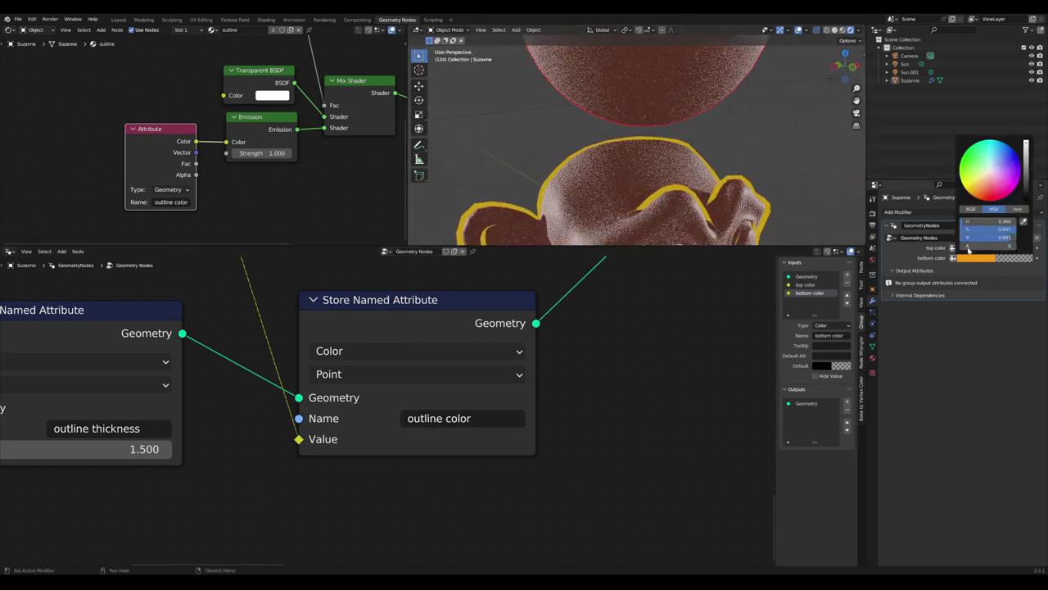
left_click_drag(991, 173, 993, 170)
scroll(1016, 173, "down", 15)
scroll(610, 169, "down", 4)
middle_click_drag(611, 170, 648, 112)
Set the Geometry Nodes modifier's top color to white
left_click(968, 250)
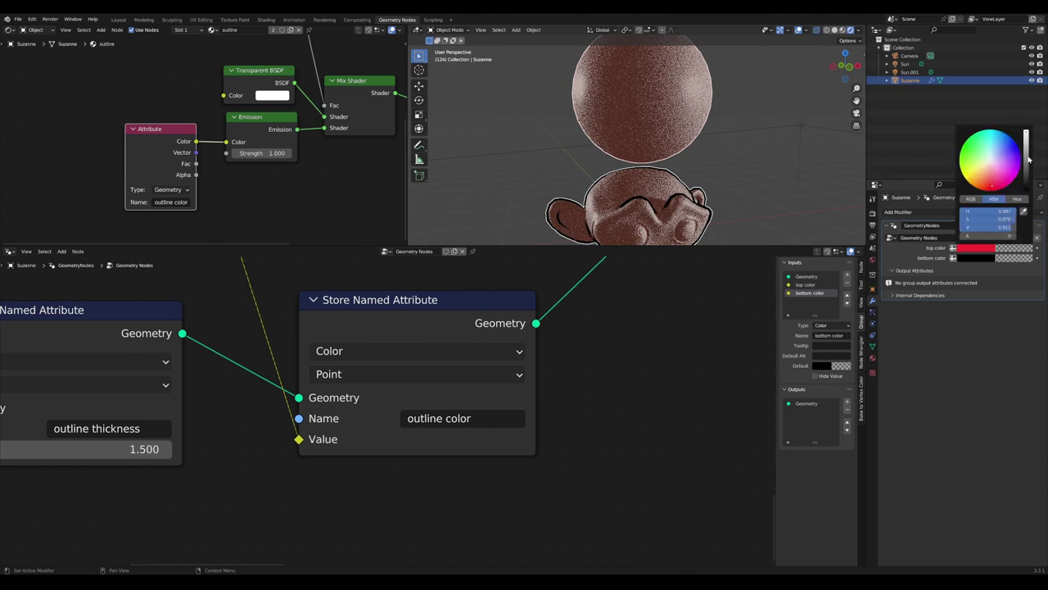
left_click(976, 248)
left_click_drag(1005, 221, 966, 222)
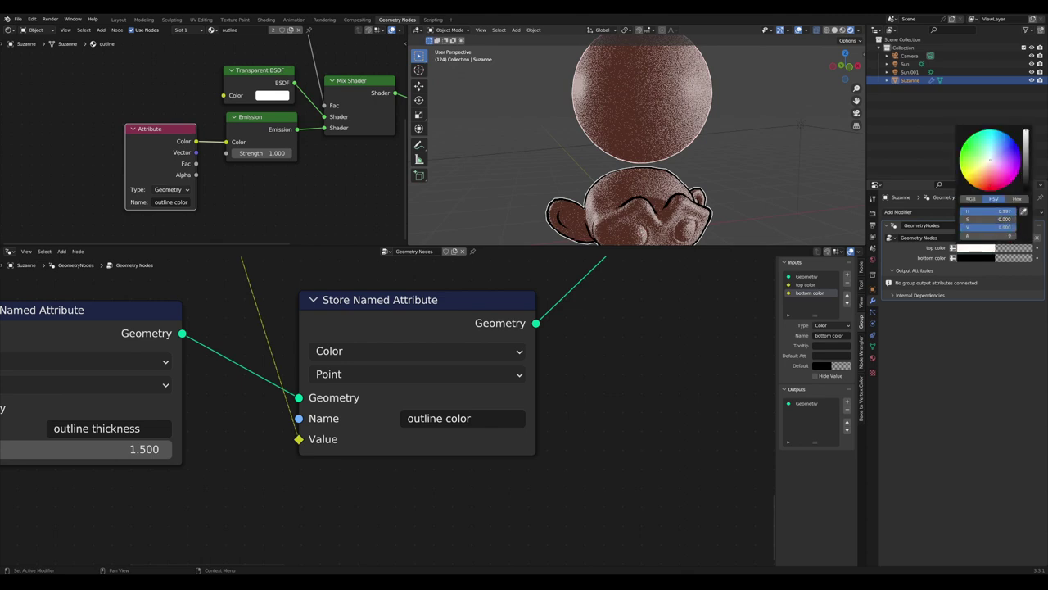
Enlarge the viewport and shader editor by shrinking the geometry node editor
scroll(620, 320, "down", 2)
scroll(629, 113, "down", 1)
middle_click_drag(629, 113, 656, 110)
key("a")
key("a")
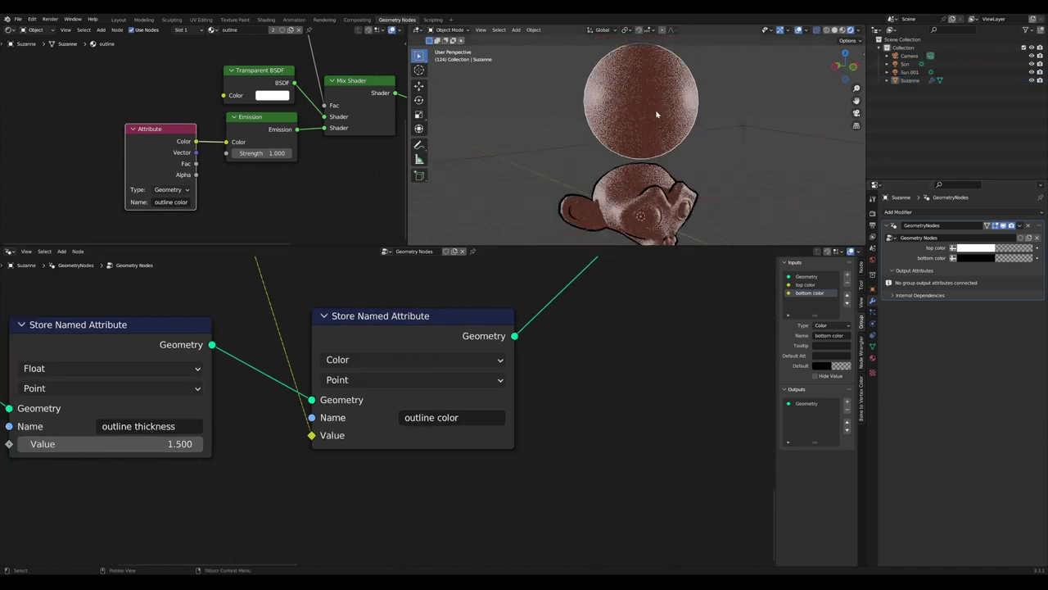
left_click_drag(629, 243, 629, 297)
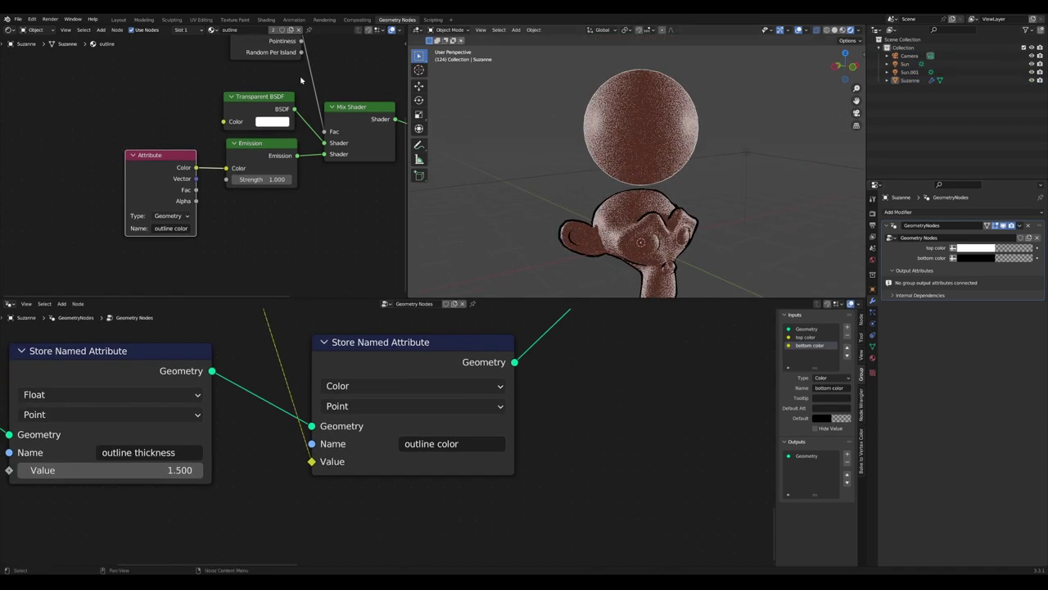
Switch the shader editor from outline to the material named Material and view the objects through the camera
left_click(211, 29)
left_click(230, 51)
scroll(524, 508, "down", 2)
scroll(606, 228, "down", 3)
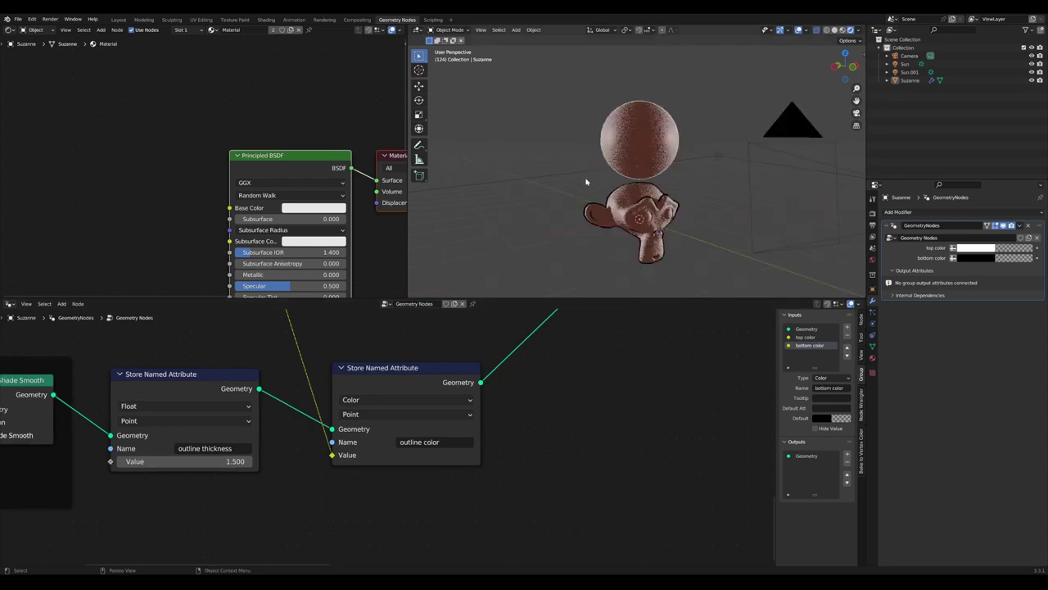
middle_click_drag(606, 229, 620, 230)
key("KP_0")
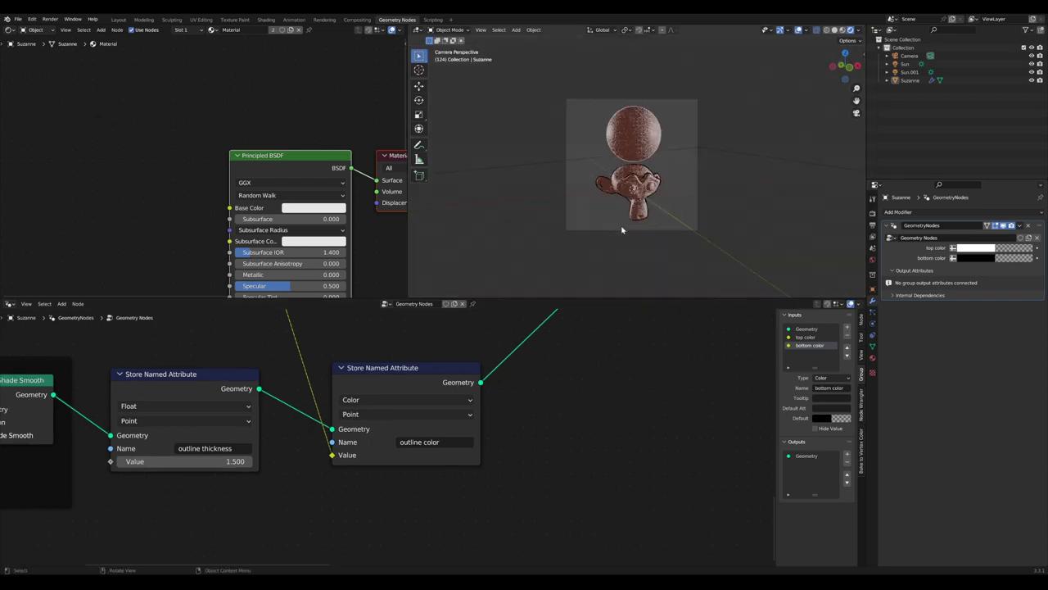
scroll(631, 237, "up", 5)
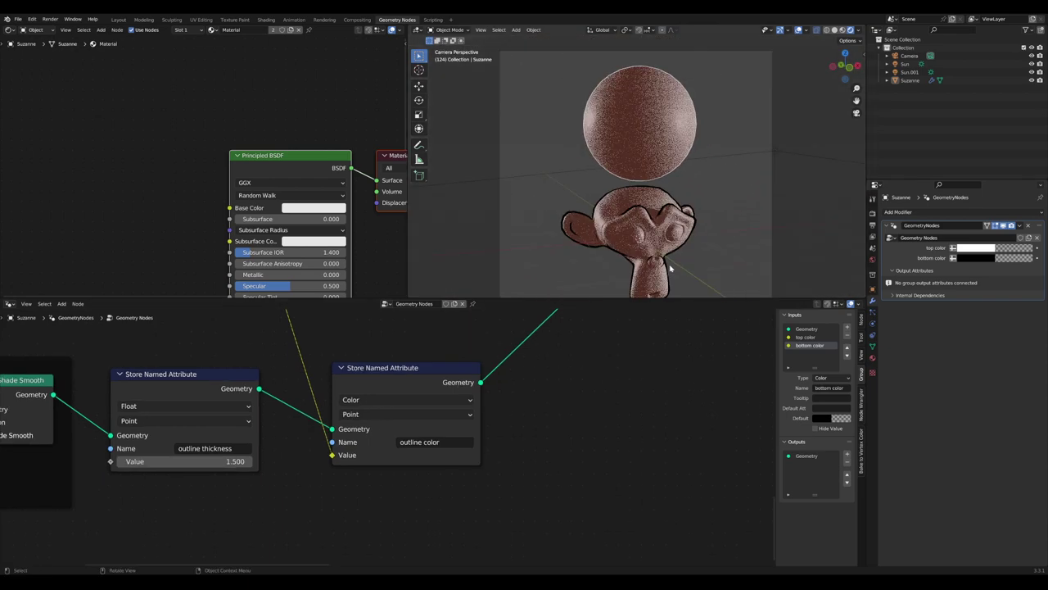
middle_click_drag(673, 256, 686, 236)
scroll(655, 232, "up", 2)
scroll(687, 236, "up", 5)
key("KP_0")
scroll(302, 475, "down", 5)
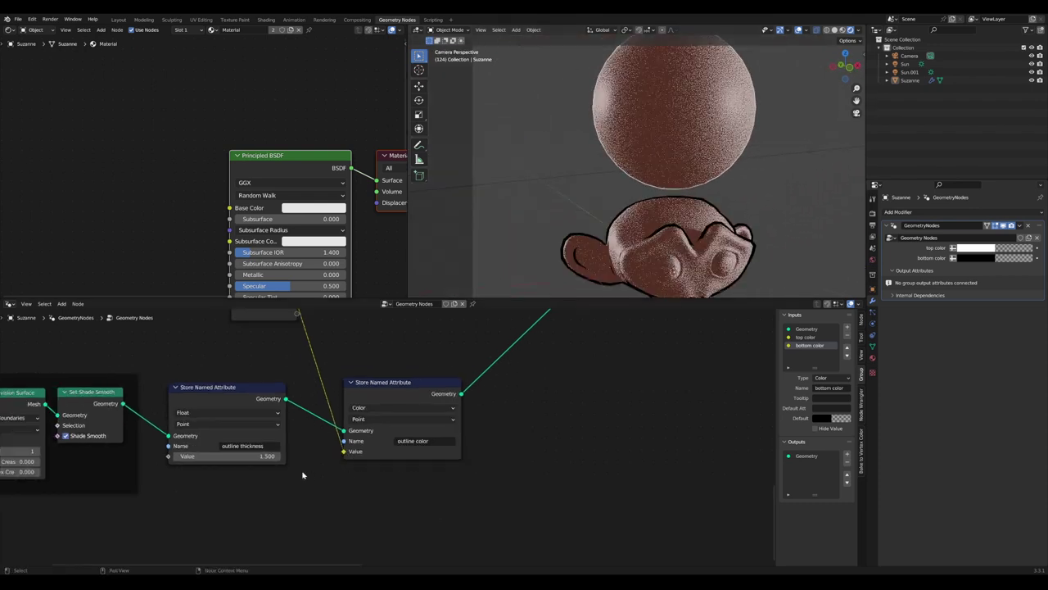
Move the monkey and UV Sphere node frames farther from their outline thickness nodes to make room
middle_click_drag(262, 392, 501, 470)
scroll(410, 472, "down", 1)
left_click_drag(397, 472, 308, 472)
middle_click_drag(332, 463, 461, 494)
scroll(461, 493, "down", 1)
left_click_drag(478, 340, 390, 334)
middle_click_drag(482, 397, 378, 382)
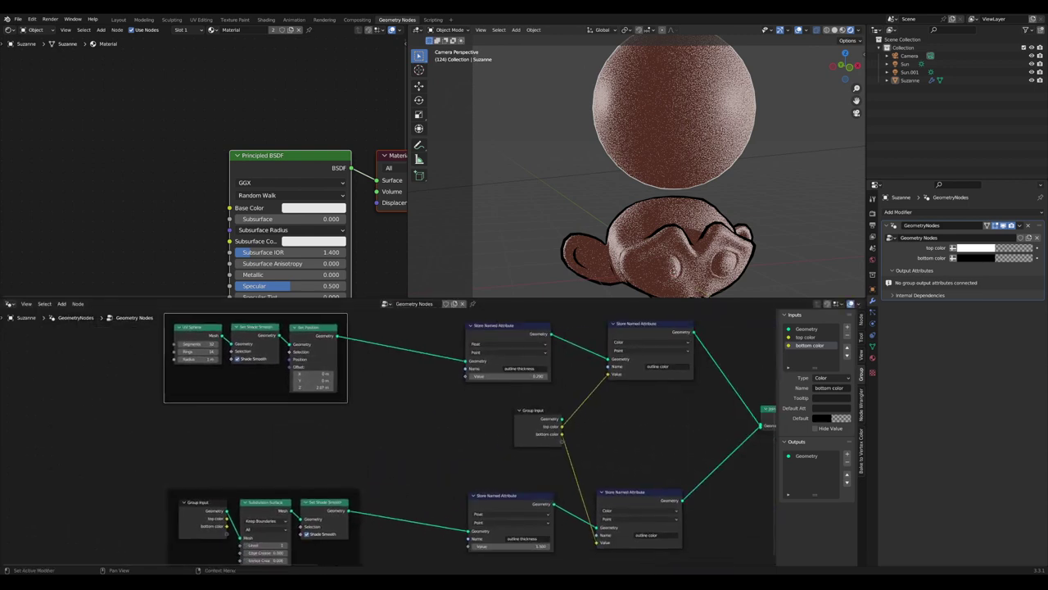
Duplicate the Group Input node and place the copy before the two outline thickness nodes
scroll(577, 374, "up", 1)
left_click(550, 412)
middle_click_drag(550, 412, 592, 418)
key("shift+d")
left_click(453, 423)
scroll(446, 413, "up", 3)
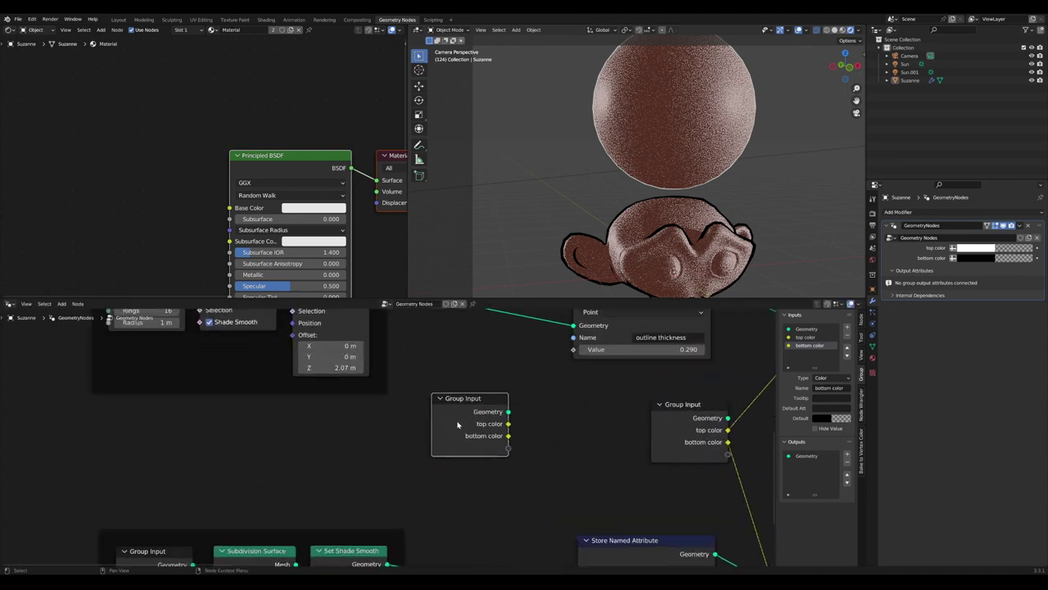
Expose the Value of the sphere's and the monkey's outline thickness attributes as two new group inputs
left_click_drag(475, 478, 582, 358)
scroll(512, 475, "down", 4)
middle_click_drag(494, 494, 482, 412)
left_click_drag(449, 395, 525, 530)
scroll(555, 520, "up", 3, "shift")
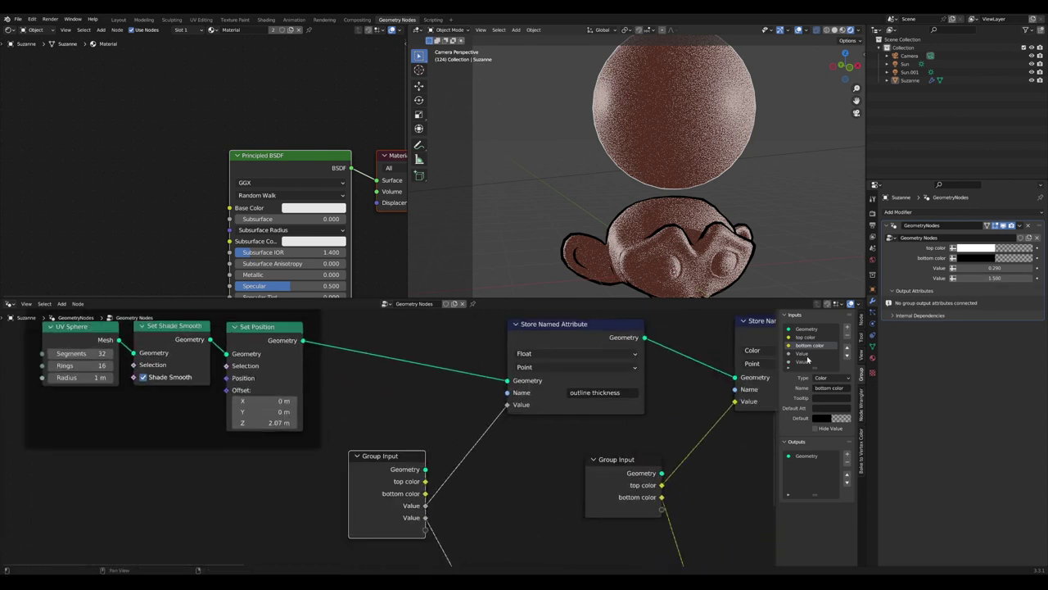
Rename the two new Value inputs to "top thickness" and "bottom thickness"
left_click(805, 354)
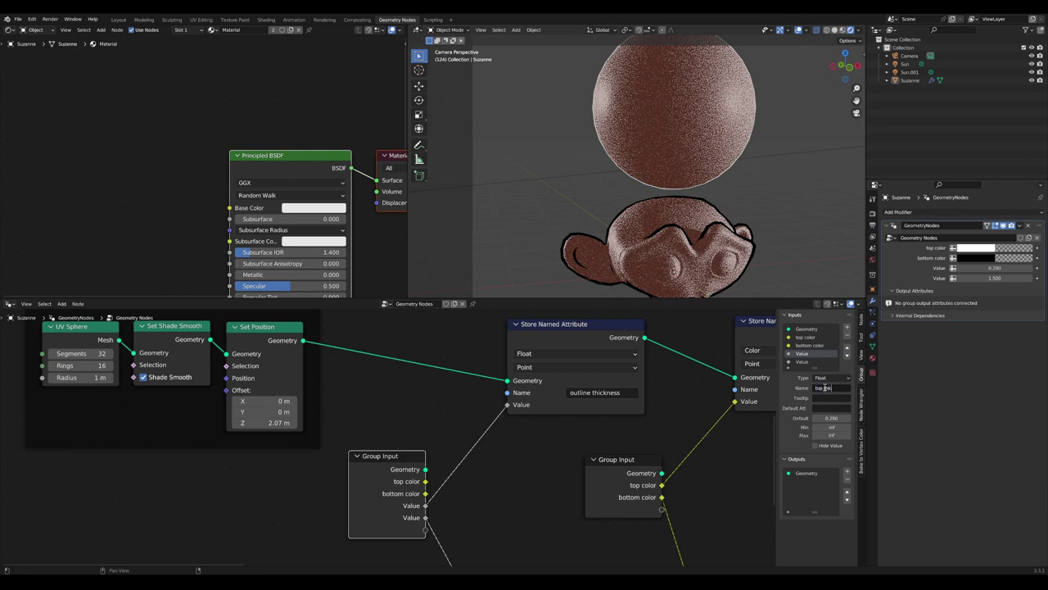
key("Return")
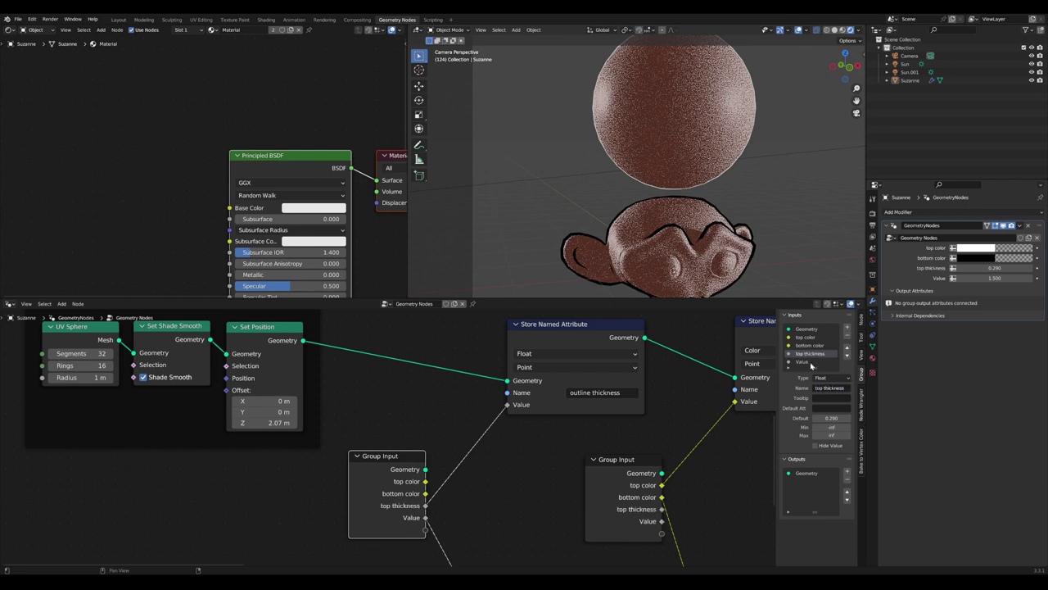
left_click(809, 362)
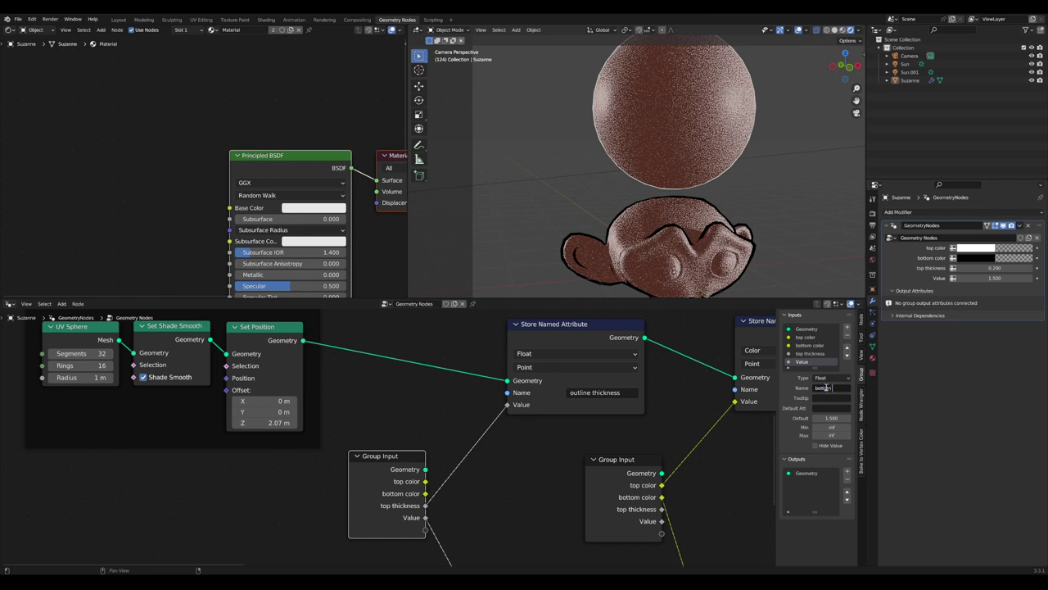
type("ss")
key("Return")
Switch the shader editor to the material named solid, going through the outline material
scroll(749, 327, "down", 1)
scroll(698, 240, "down", 2)
scroll(696, 240, "up", 2)
middle_click_drag(697, 240, 666, 205, "shift")
scroll(665, 205, "down", 4)
scroll(666, 207, "up", 4)
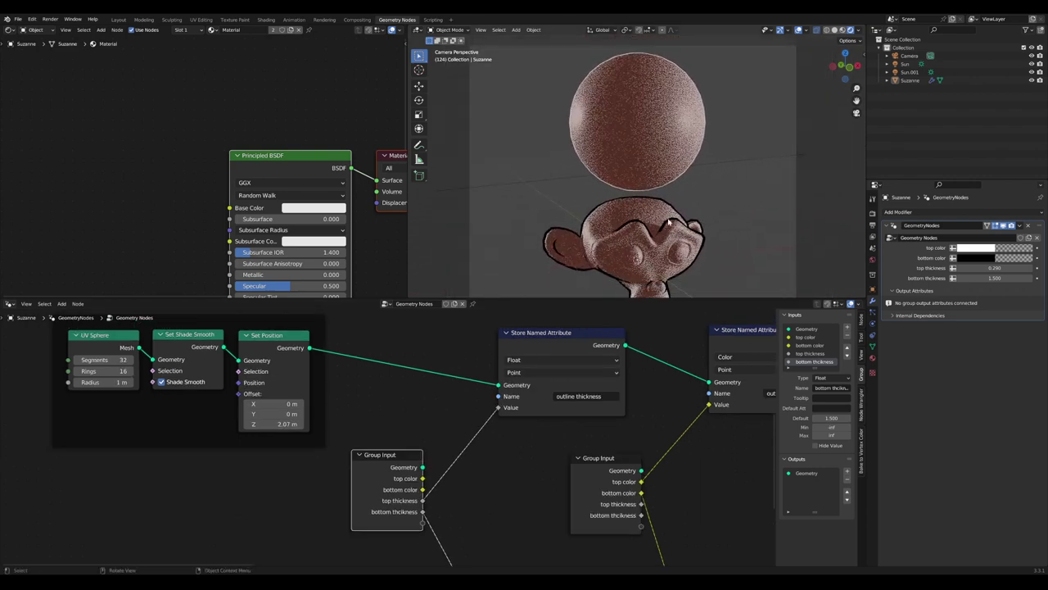
scroll(205, 123, "down", 1)
left_click(211, 29)
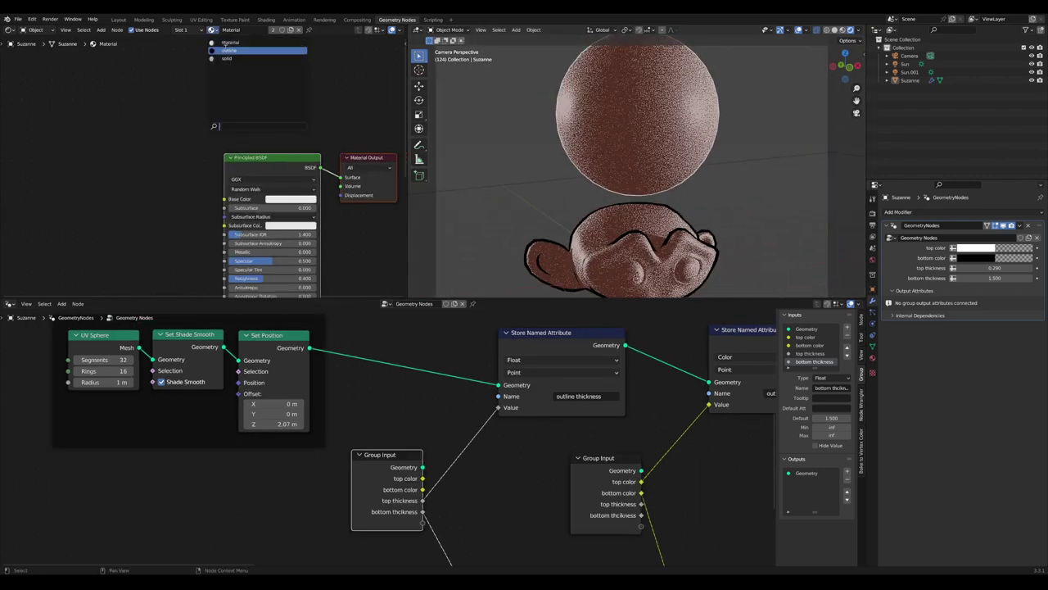
left_click(225, 42)
left_click(211, 29)
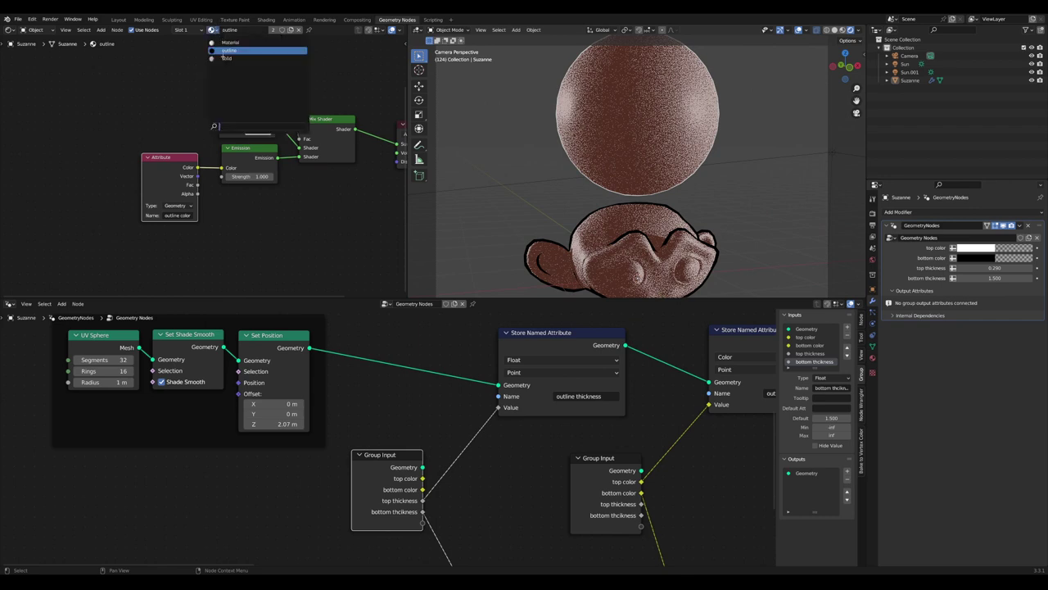
left_click(238, 56)
Connect the Greater Than node's Value output directly to the Material Output's Surface in the solid material
scroll(171, 168, "down", 5)
scroll(198, 160, "up", 7)
scroll(233, 172, "down", 1)
middle_click_drag(208, 166, 162, 174)
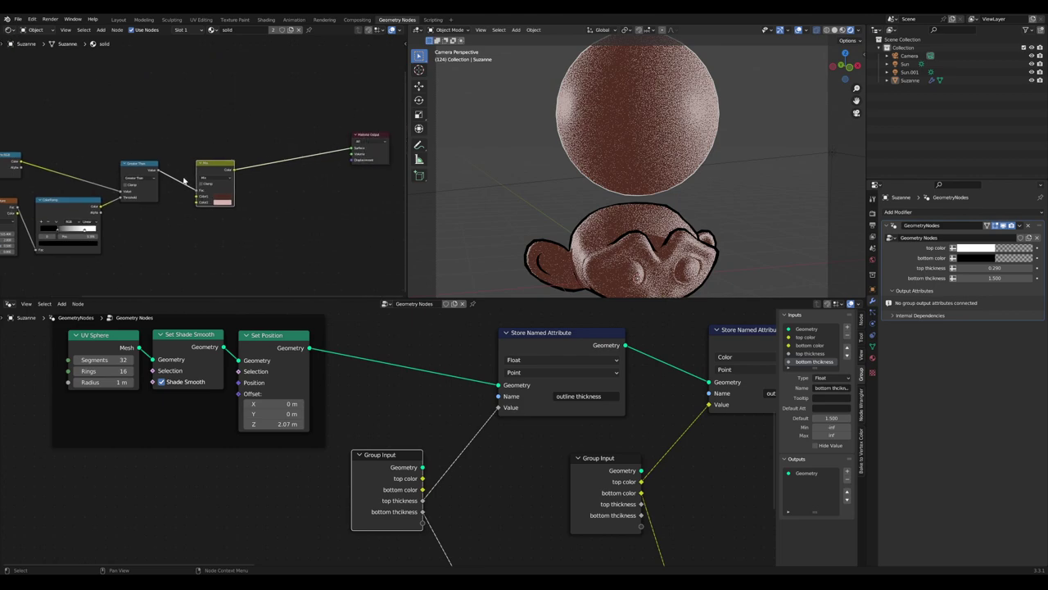
left_click_drag(159, 170, 352, 149)
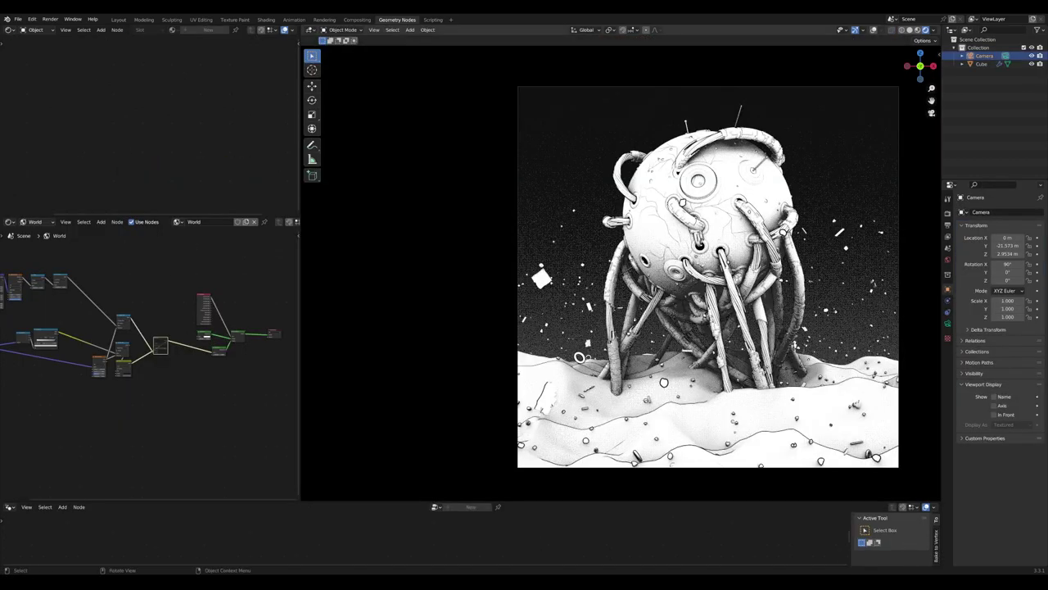
Examine the finished stippled scene with the cabled sphere and terrain from outside the camera view
scroll(727, 254, "up", 2)
middle_click_drag(740, 239, 627, 354)
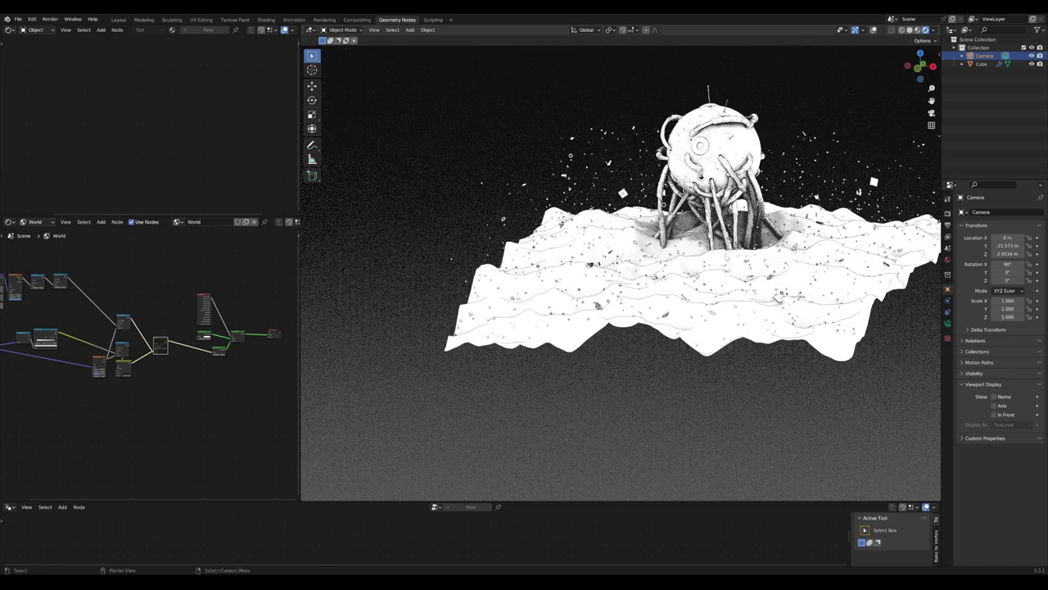
scroll(627, 352, "up", 7)
middle_click_drag(611, 319, 665, 178, "shift")
scroll(626, 354, "down", 2)
scroll(633, 352, "up", 4)
Maximize the viewport and inspect the outlines and stippling on the sphere, cables and ground up close
key("ctrl+space")
scroll(652, 336, "down", 4)
scroll(663, 278, "up", 5)
scroll(747, 267, "down", 1)
scroll(747, 267, "down", 4)
scroll(724, 199, "up", 4)
scroll(724, 199, "down", 2)
scroll(606, 361, "down", 4)
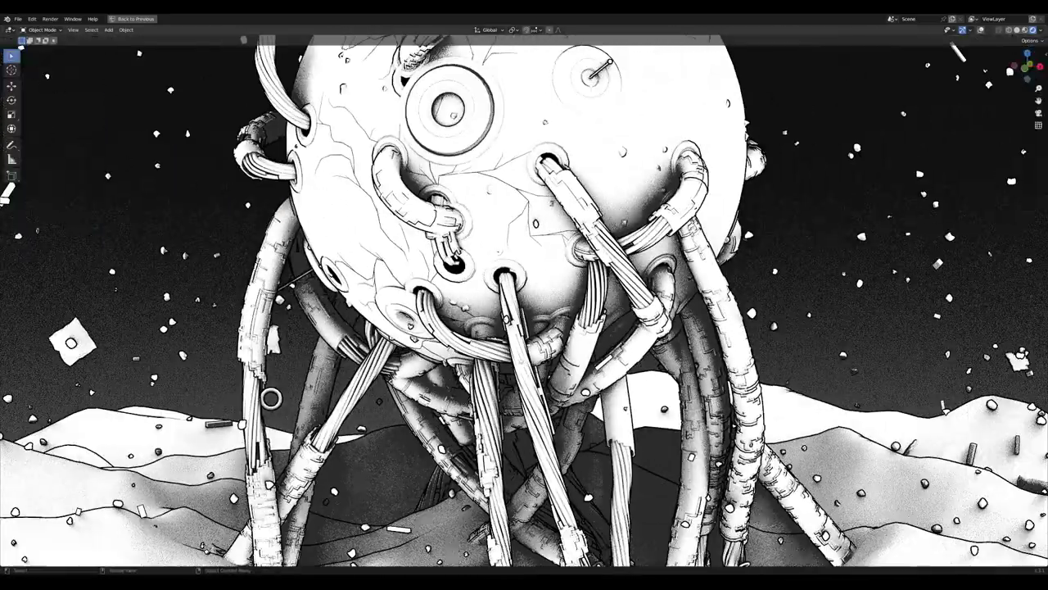
middle_click_drag(606, 361, 548, 371)
key("Home")
scroll(494, 236, "up", 12)
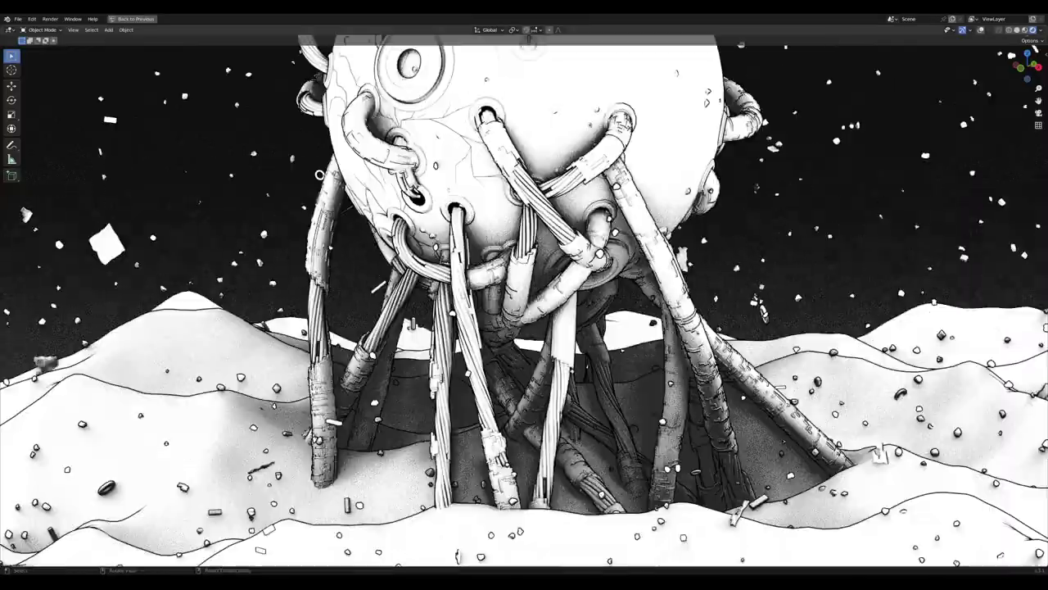
middle_click_drag(494, 236, 488, 296, "shift")
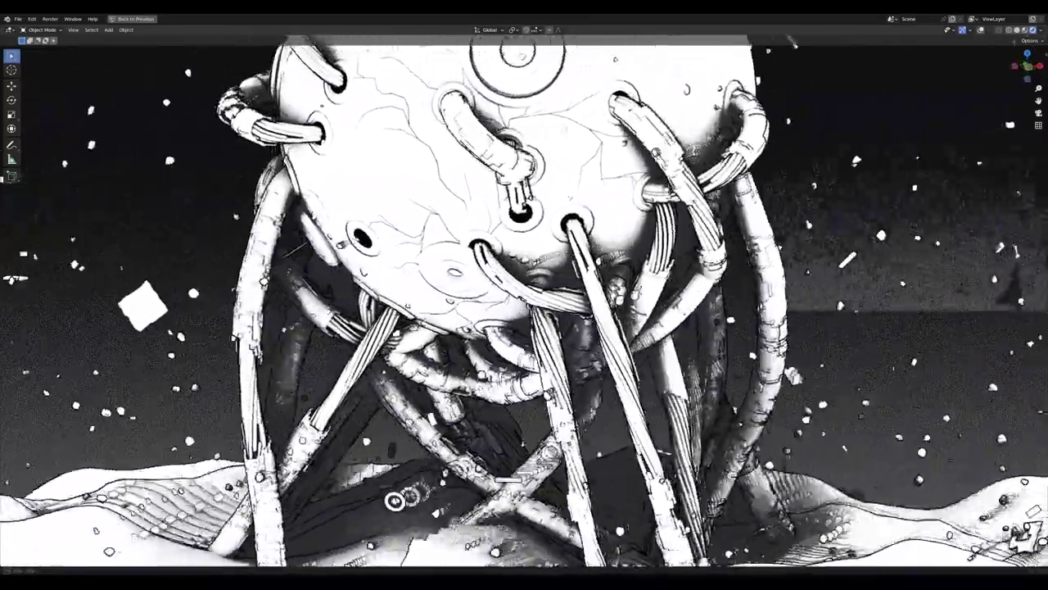